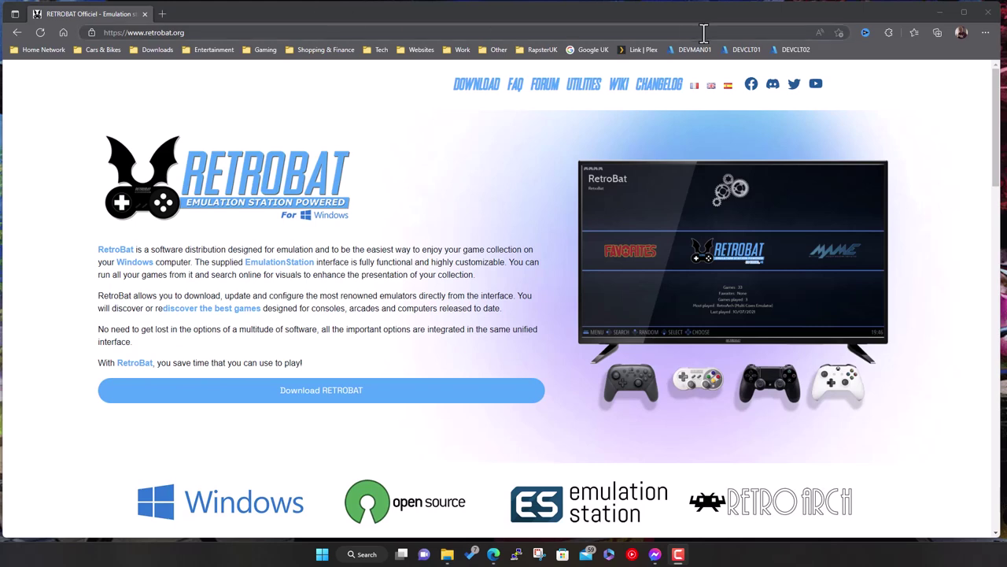
pyautogui.click(593, 48)
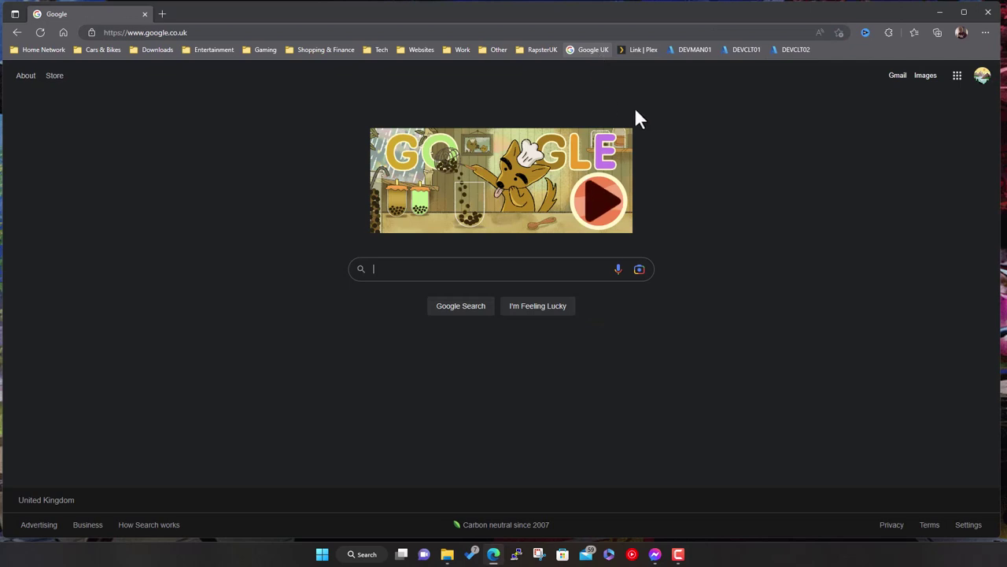
pyautogui.click(417, 268)
pyautogui.click(393, 290)
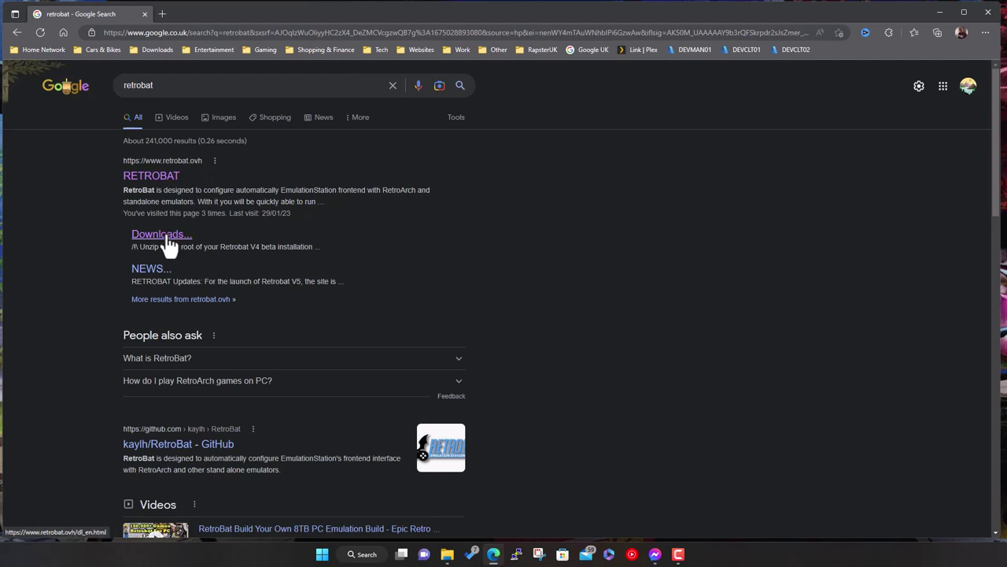
pyautogui.click(174, 181)
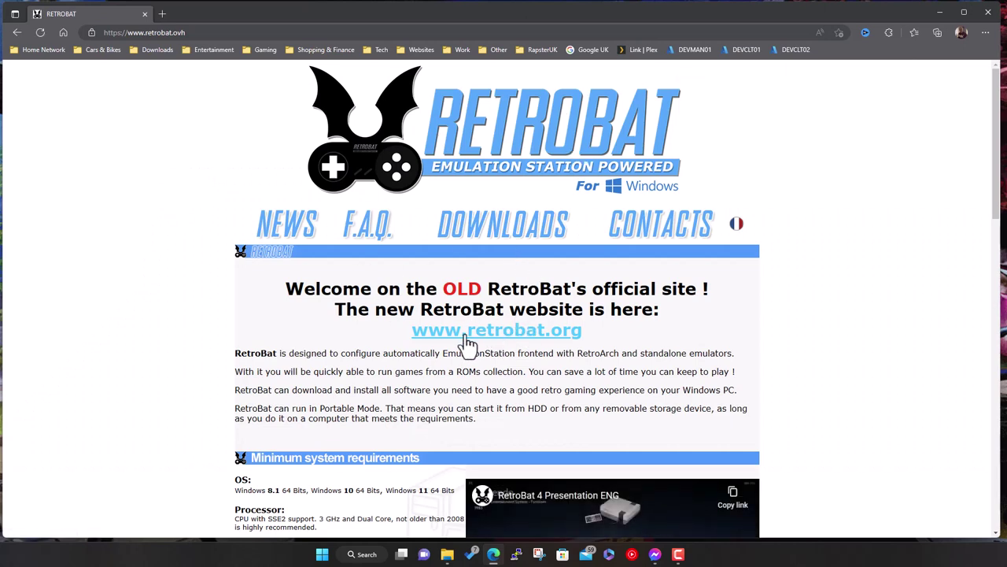
pyautogui.click(523, 230)
pyautogui.scroll(-3, 539, 217)
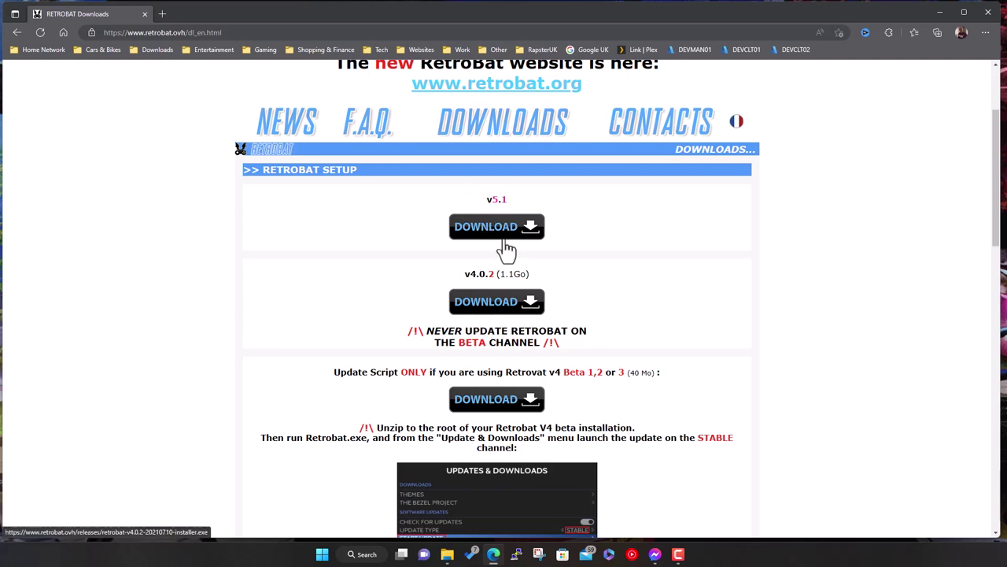
pyautogui.scroll(1, 585, 314)
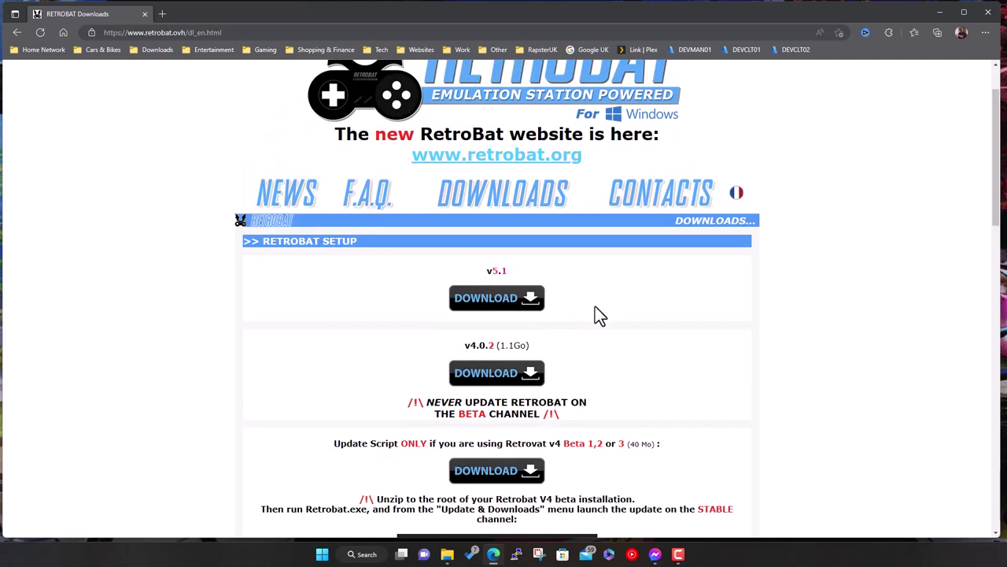
pyautogui.click(498, 156)
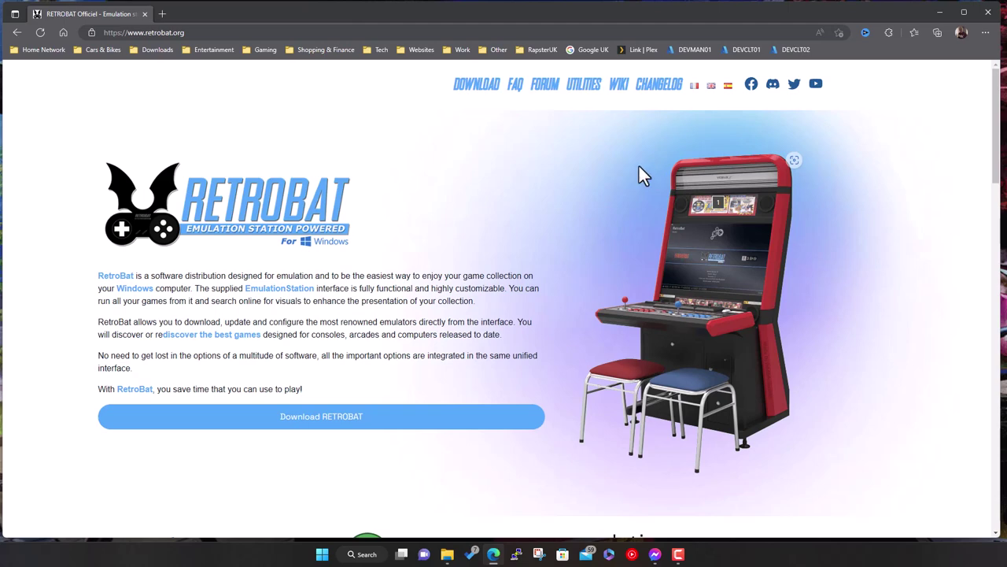
# Go to RetroBat's download page and open the itch.io page for RetroBat V5.1
pyautogui.scroll(-2, 465, 321)
pyautogui.click(356, 287)
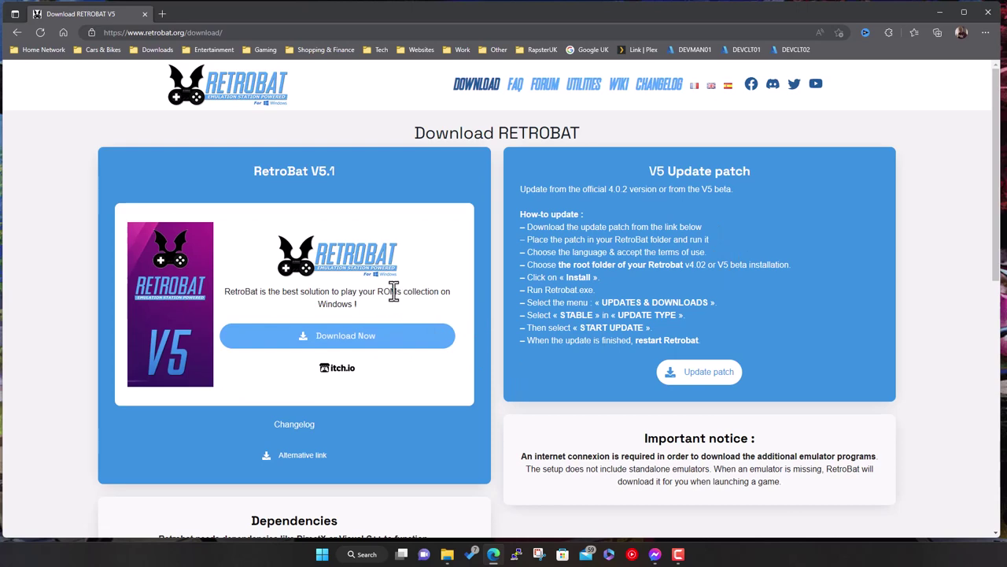
pyautogui.scroll(-3, 425, 325)
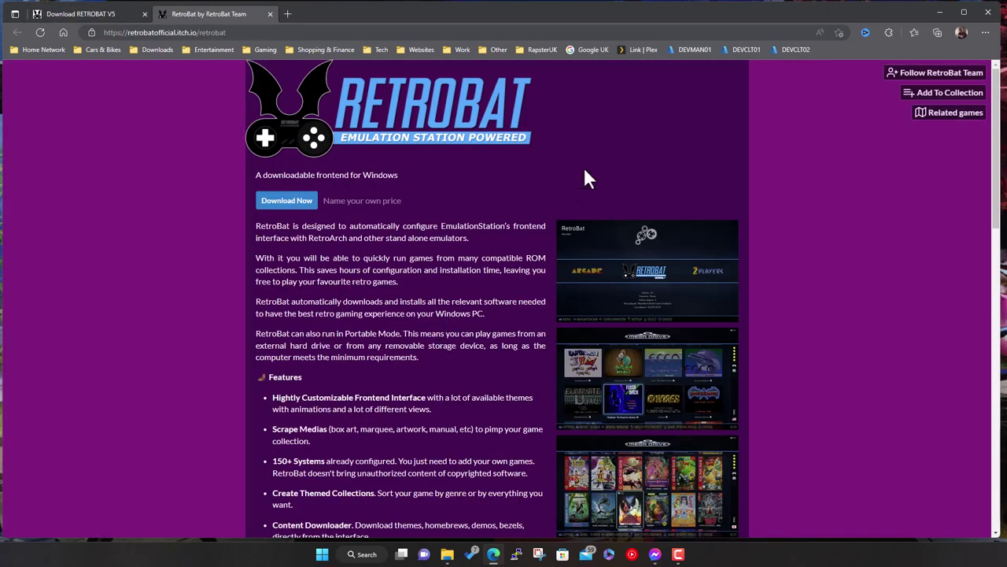
# Review the RetroBat features on itch.io and continue to the download files without making a payment
pyautogui.scroll(-4, 464, 252)
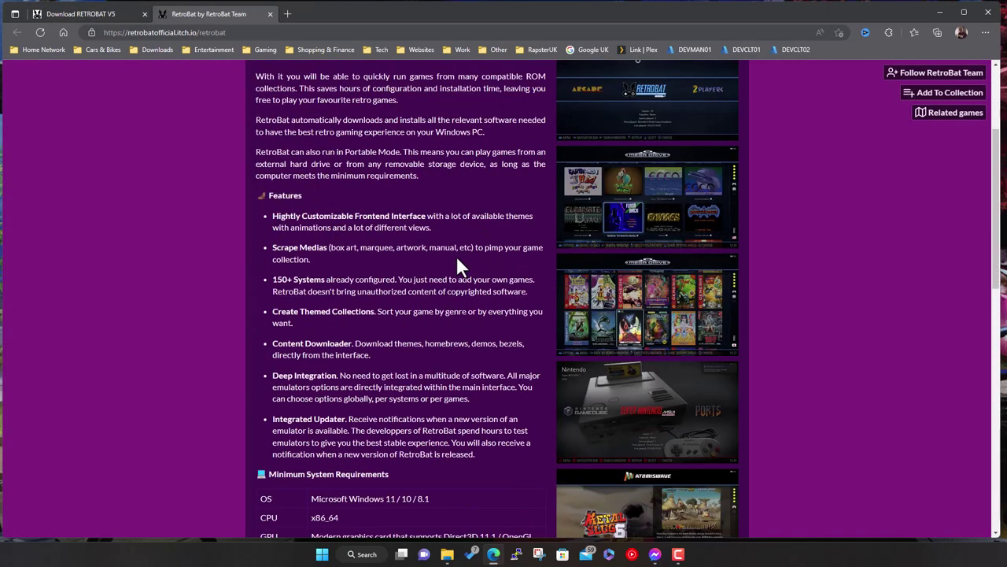
pyautogui.scroll(2, 394, 299)
pyautogui.scroll(2, 361, 233)
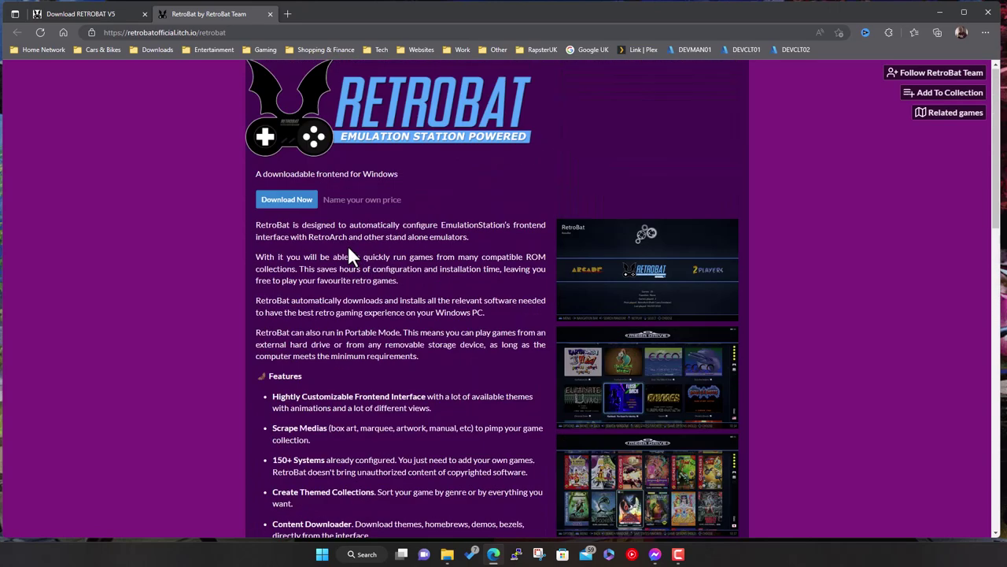
pyautogui.click(288, 200)
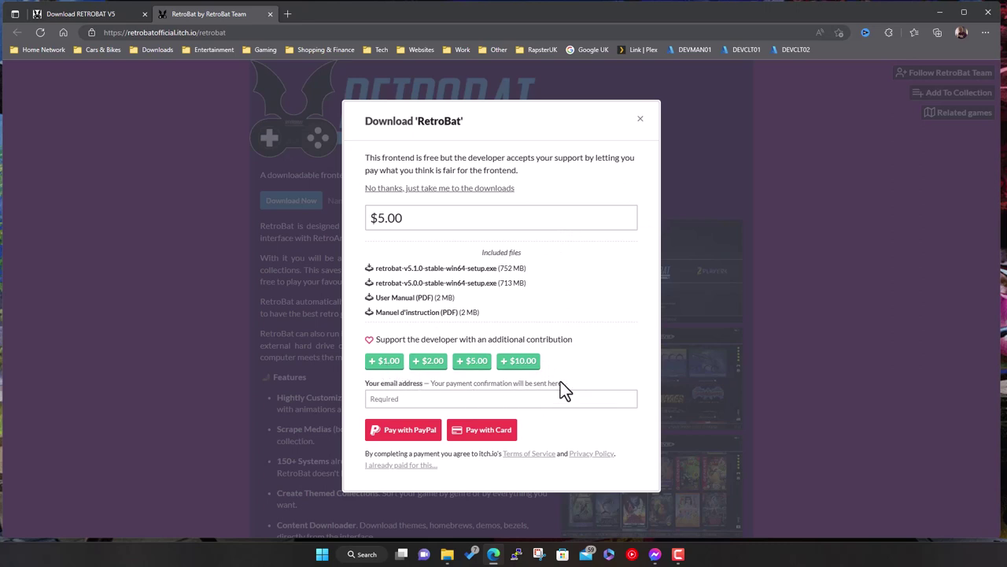
pyautogui.click(389, 190)
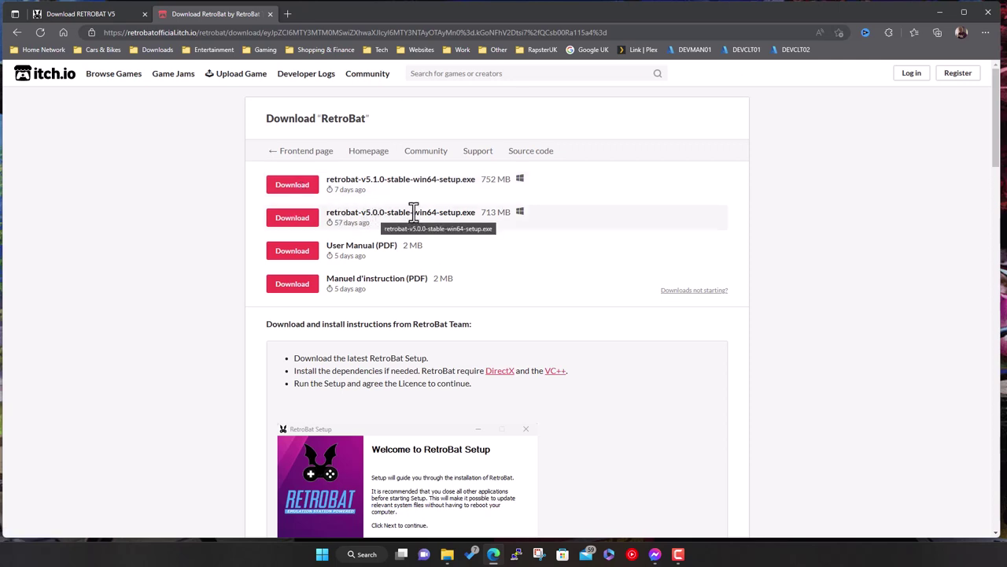
pyautogui.moveTo(358, 194)
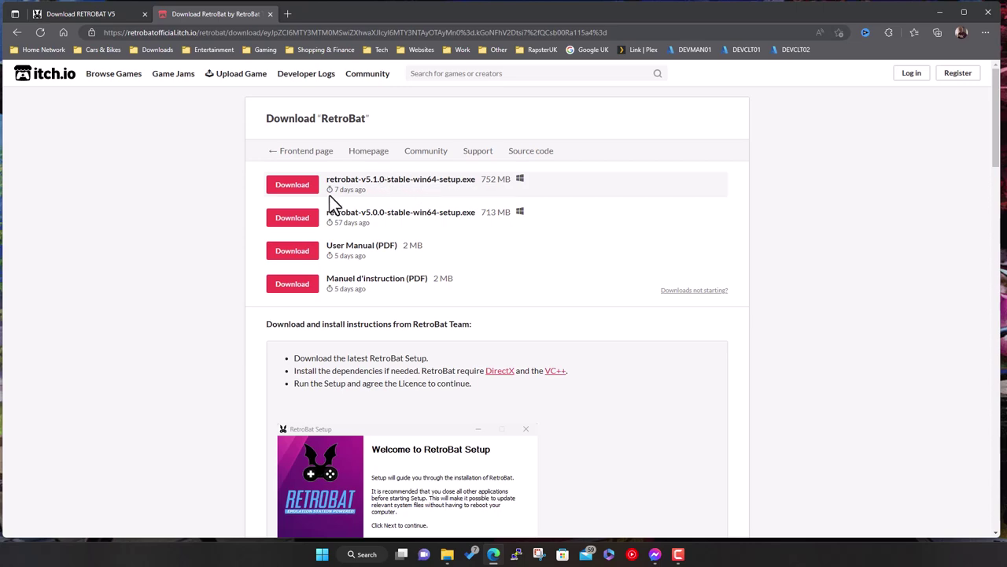
# Run retrobat-v5.1.0-stable-win64-setup.exe from the Downloads folder with English as installer language and accept the license agreement
pyautogui.click(940, 13)
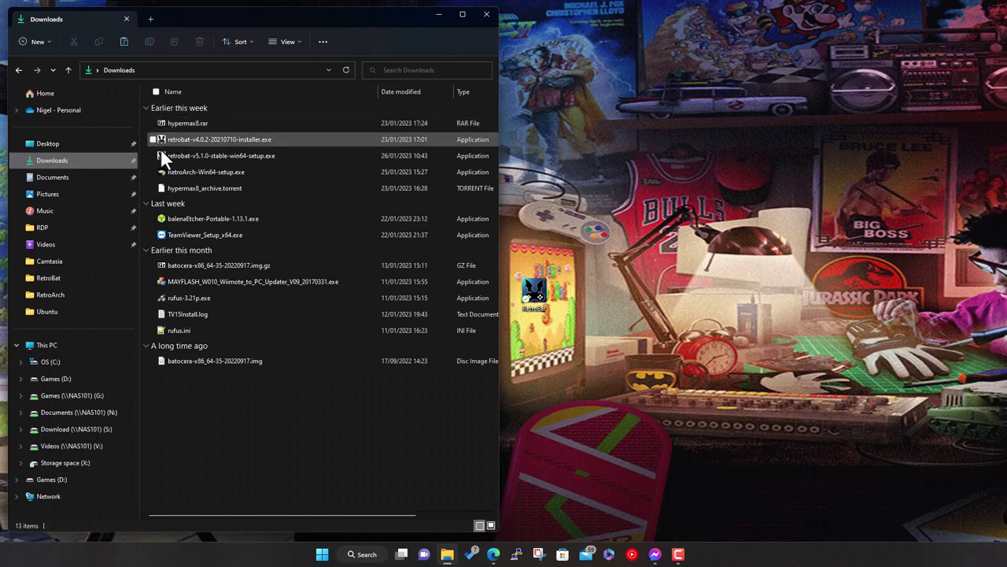
pyautogui.click(215, 155)
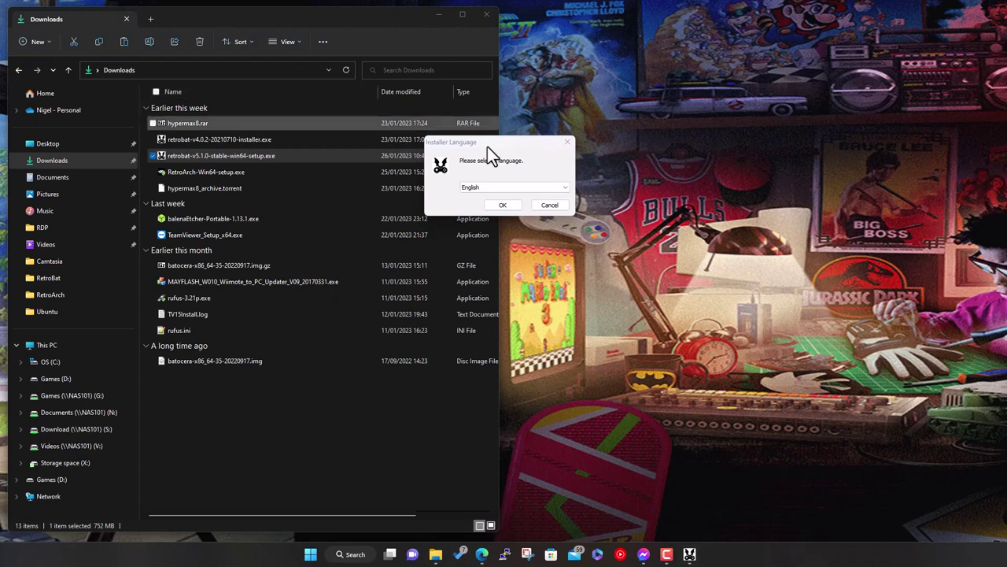
pyautogui.click(503, 205)
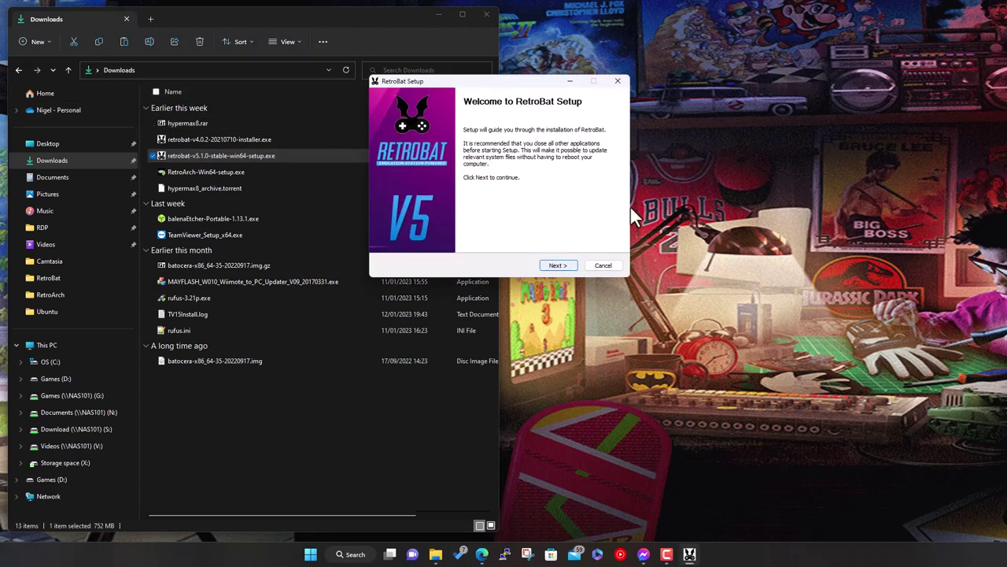
pyautogui.click(569, 265)
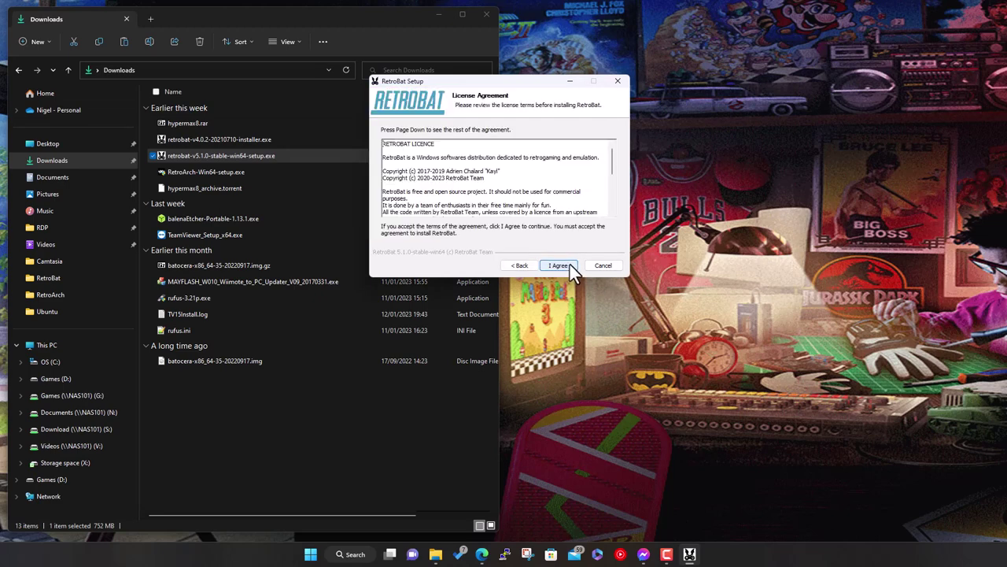
pyautogui.click(571, 265)
# Install RetroBat into X:\RetroBat-v5 and finish the setup with the desktop shortcut option enabled
pyautogui.click(513, 204)
pyautogui.press('BackSpace')
pyautogui.write('X')
pyautogui.press('BackSpace')
pyautogui.press('BackSpace')
pyautogui.write('X:\\RetroBat\\')
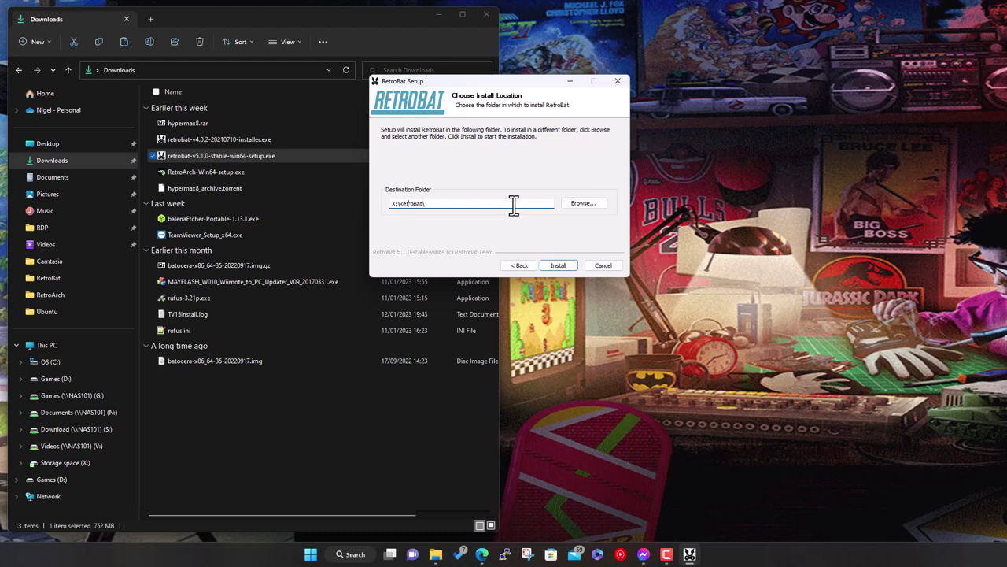
pyautogui.press('BackSpace')
pyautogui.write('-v5')
pyautogui.click(557, 266)
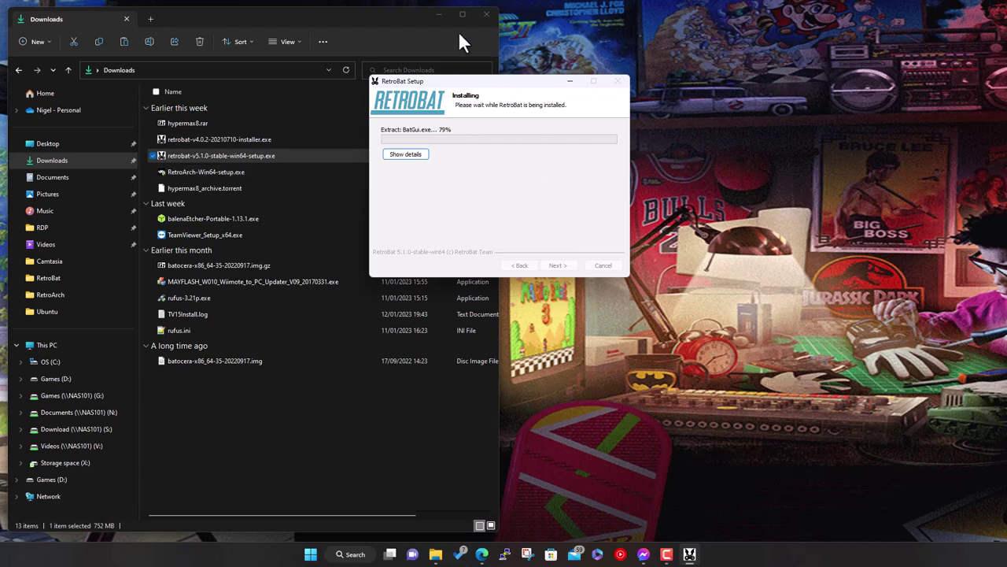
pyautogui.click(439, 15)
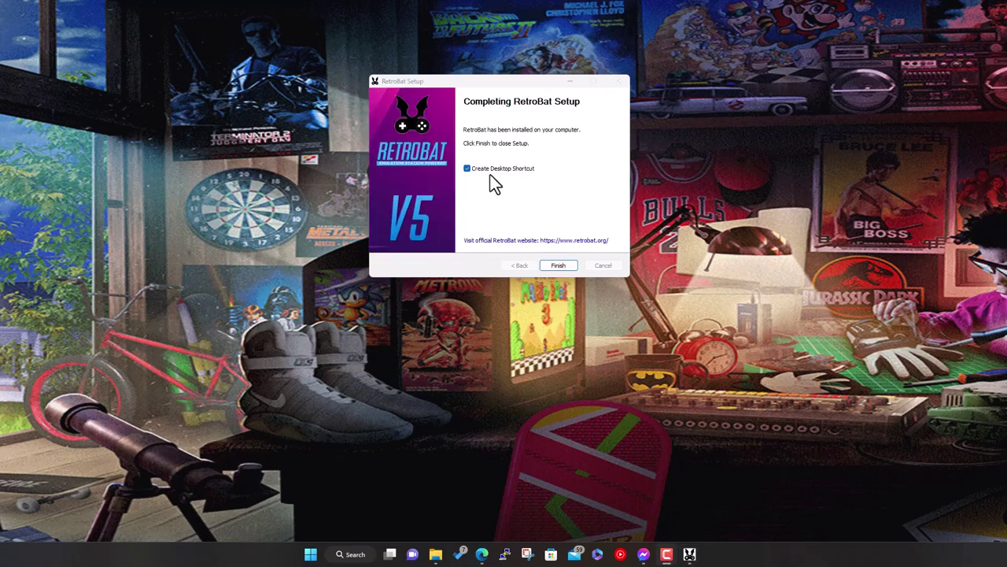
pyautogui.click(559, 265)
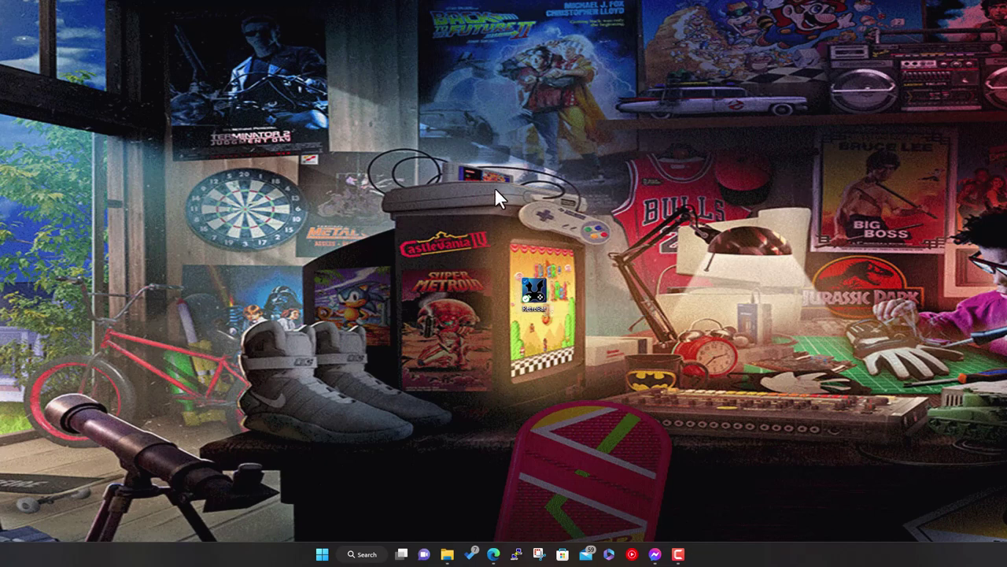
# Switch to File Explorer, open the RetroBat-v5 folder on drive X: and launch BatGui.exe
pyautogui.click(448, 554)
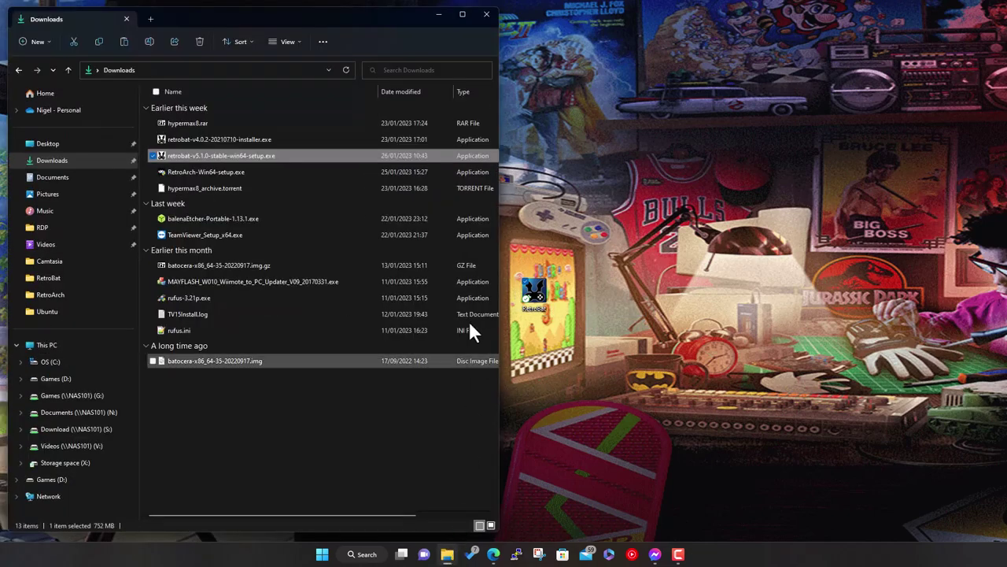
pyautogui.click(47, 464)
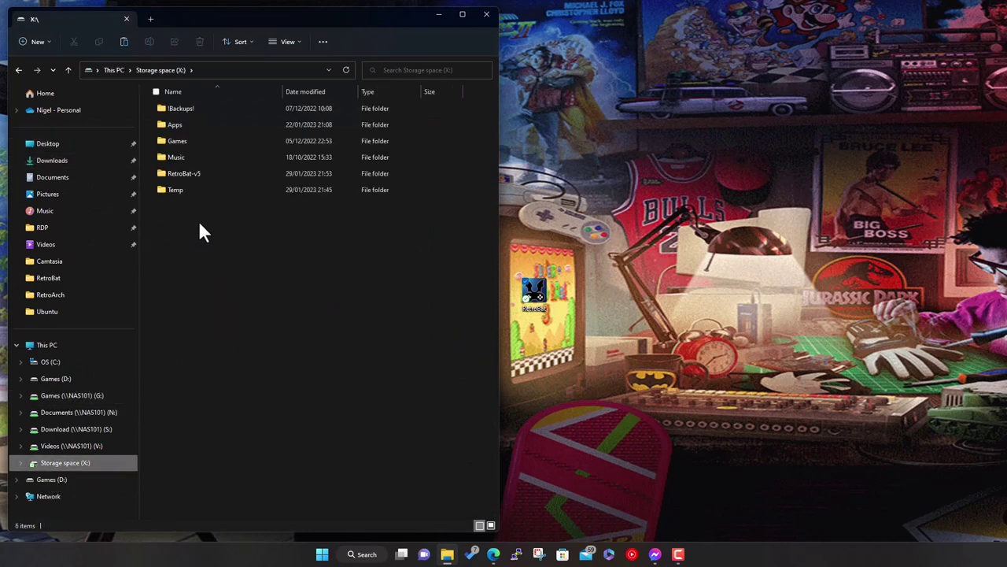
pyautogui.doubleClick(178, 172)
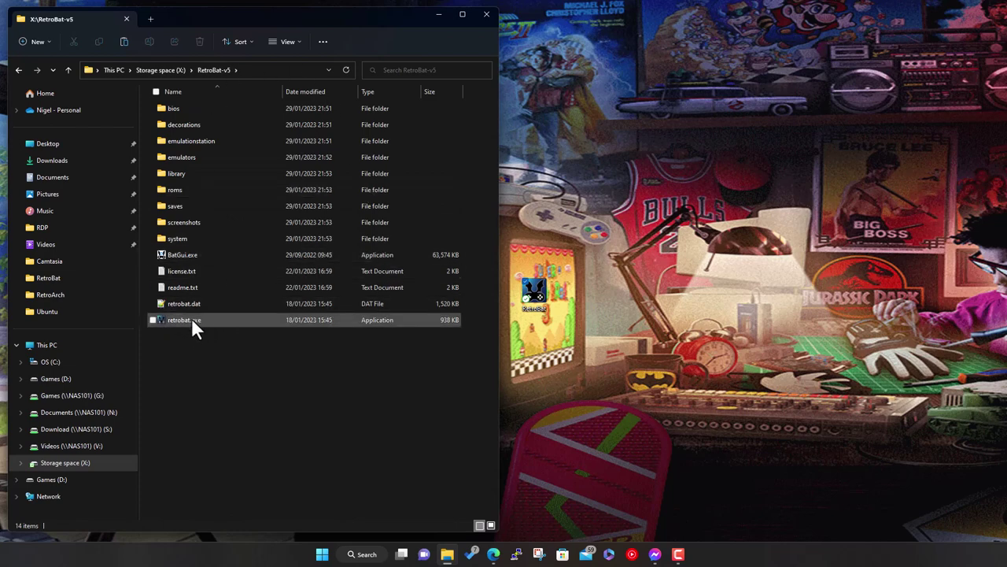
pyautogui.click(196, 254)
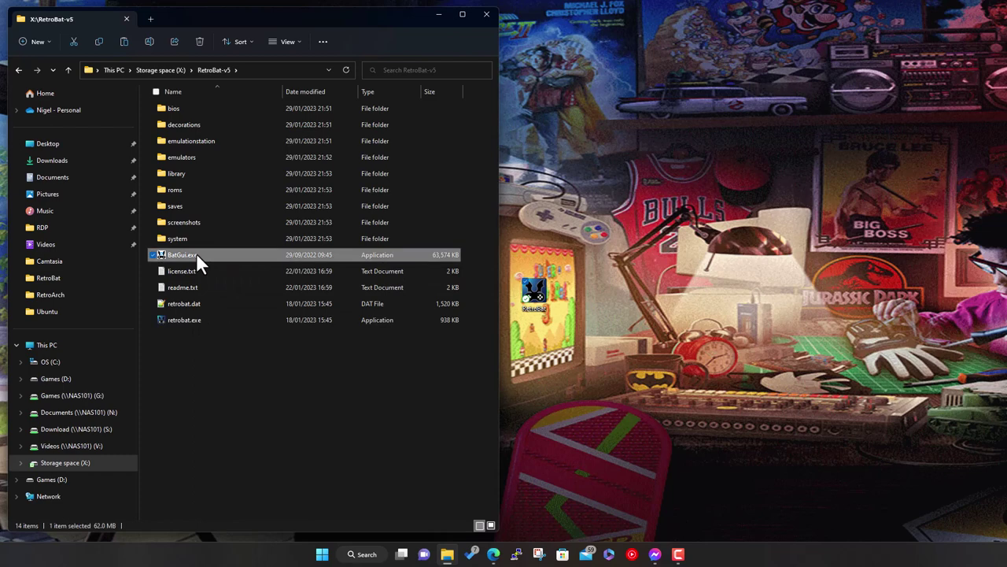
pyautogui.doubleClick(195, 254)
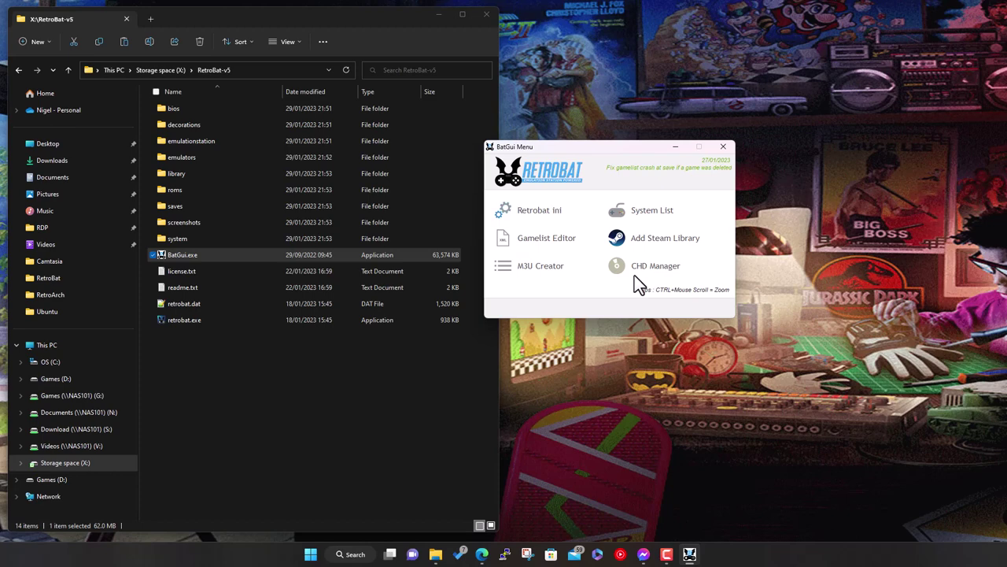
pyautogui.click(634, 275)
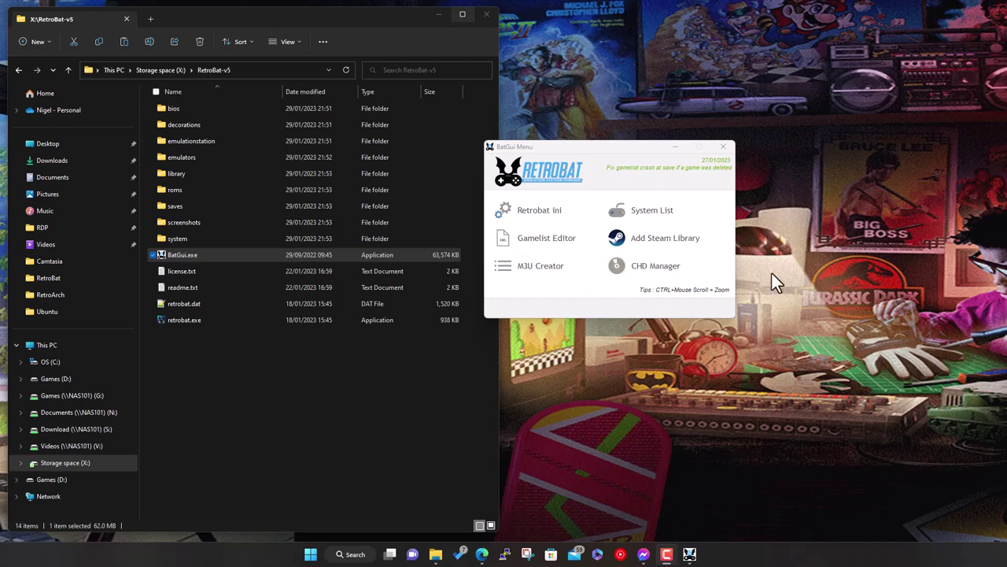
# Set the Emulation Station window size to 1920 by 1080 in the Retrobat ini settings, save the configuration and close the editor
pyautogui.click(536, 212)
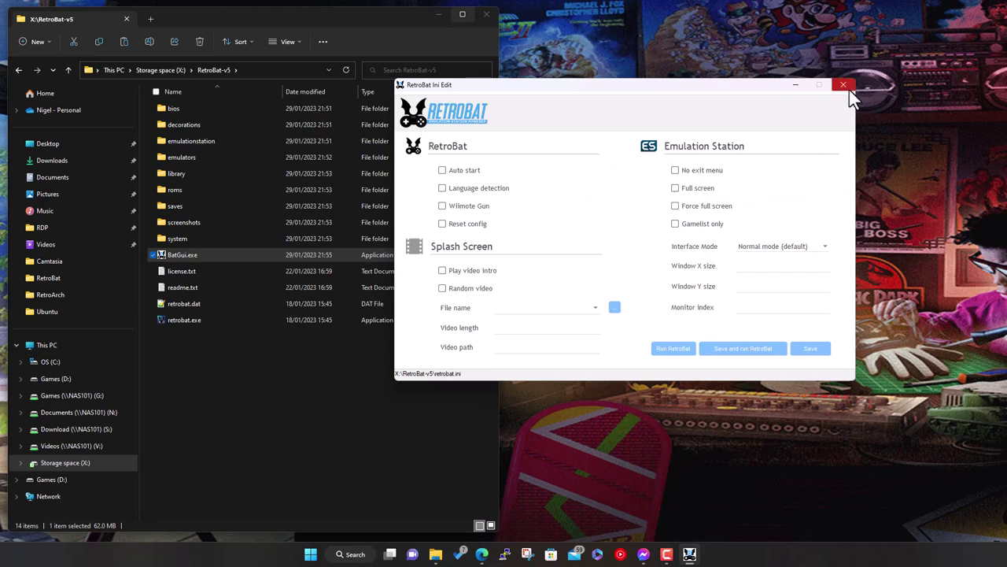
pyautogui.click(824, 245)
pyautogui.click(824, 245)
pyautogui.click(769, 265)
pyautogui.write('1920')
pyautogui.press('Return')
pyautogui.click(776, 286)
pyautogui.write('1080')
pyautogui.click(807, 349)
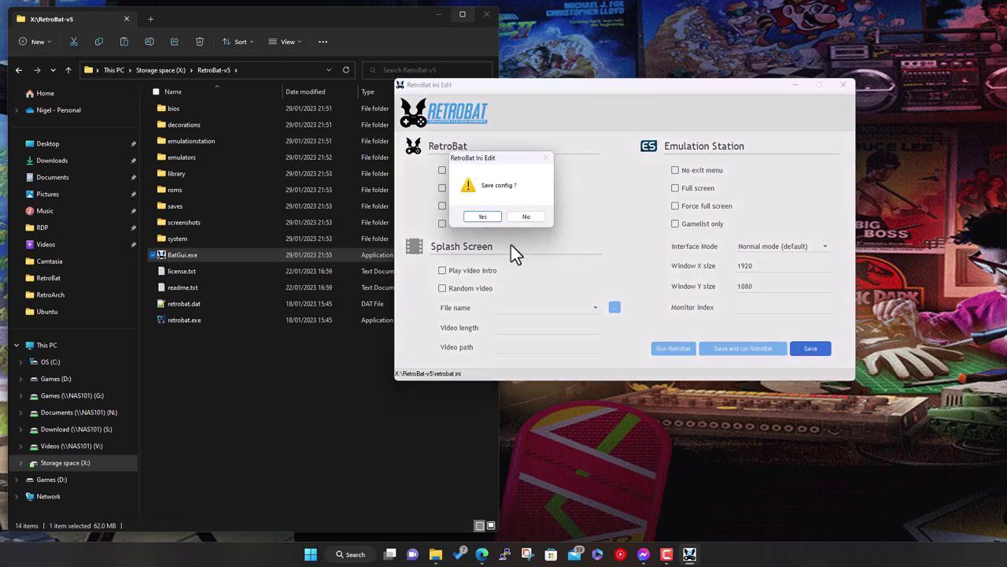
pyautogui.click(482, 216)
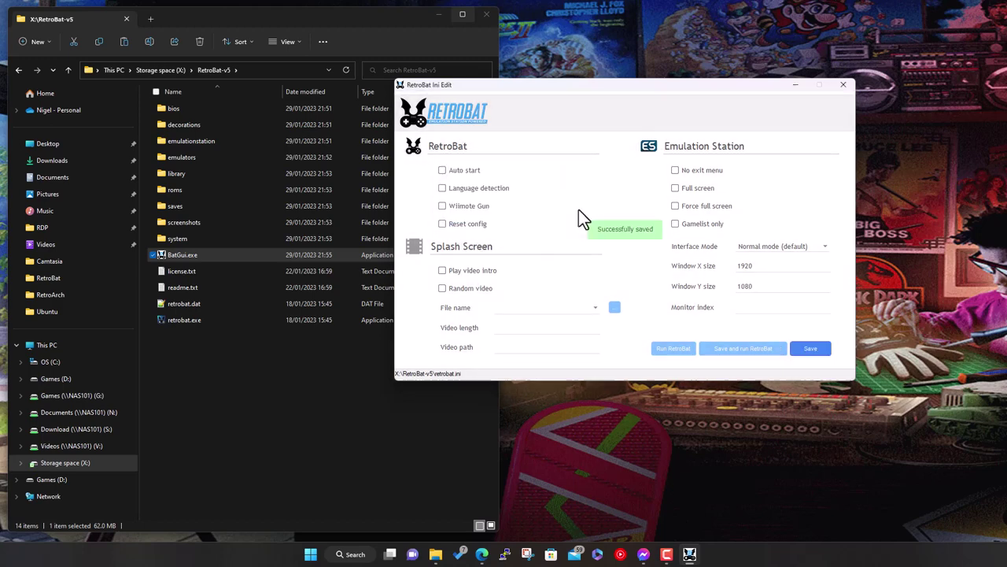
pyautogui.click(842, 85)
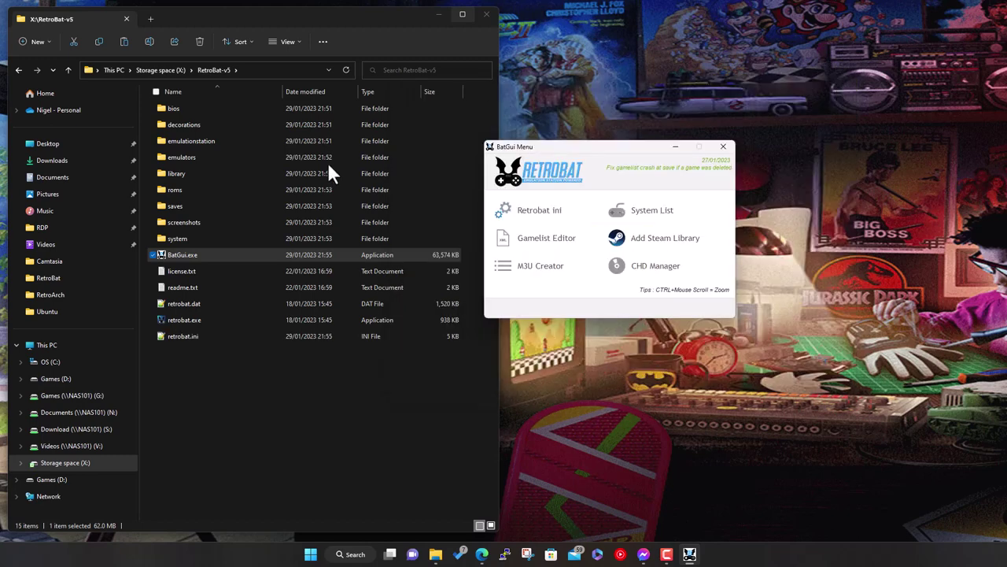
# Close the BatGui Menu and launch retrobat.exe from the RetroBat-v5 folder
pyautogui.click(723, 147)
pyautogui.doubleClick(192, 319)
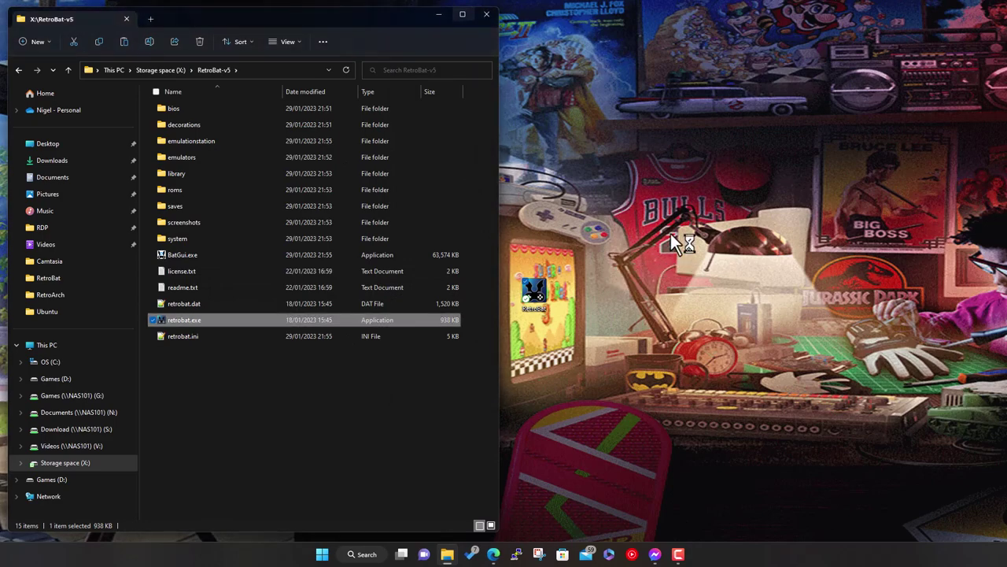
pyautogui.click(441, 19)
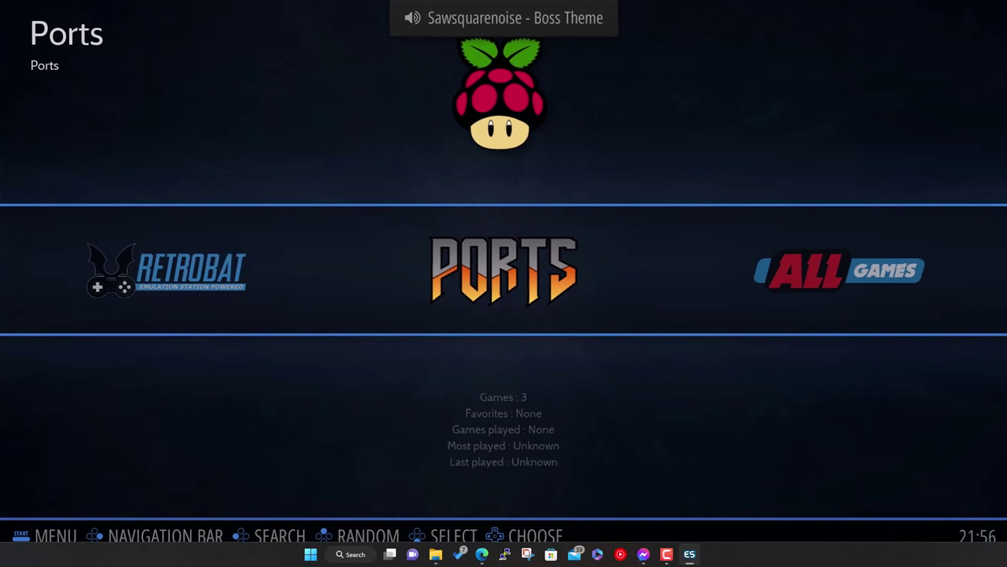
# Open the Ports system, turn off Frontend Music in the main menu's Sound Settings and return to the system carousel
pyautogui.press('Return')
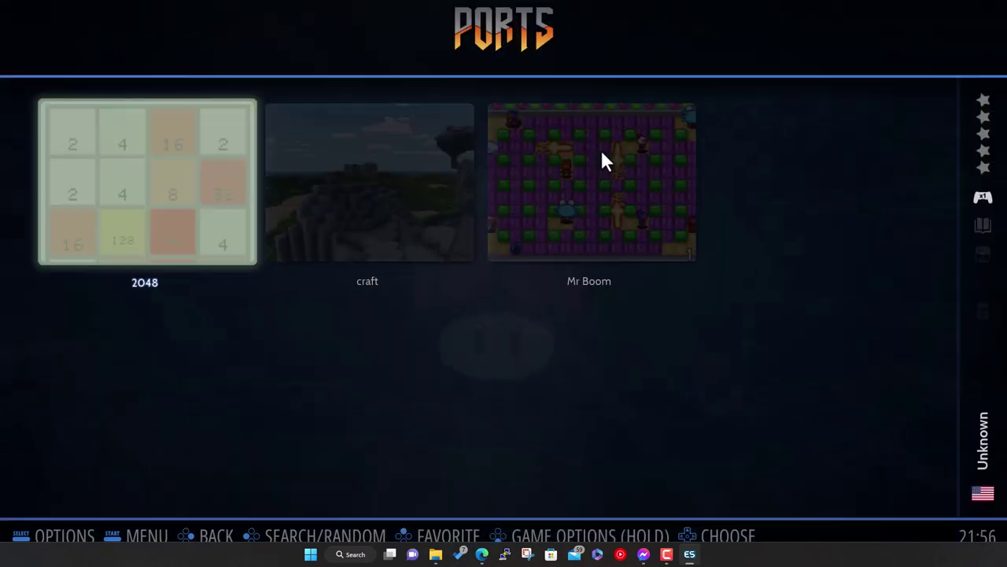
pyautogui.press('F1')
pyautogui.press('Down')
pyautogui.press('Down')
pyautogui.press('Down')
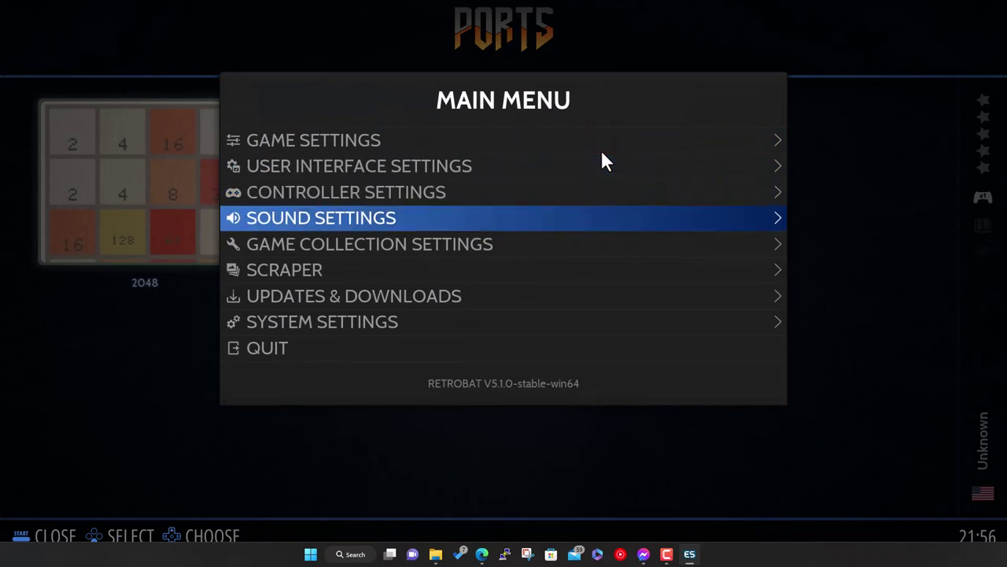
pyautogui.press('Return')
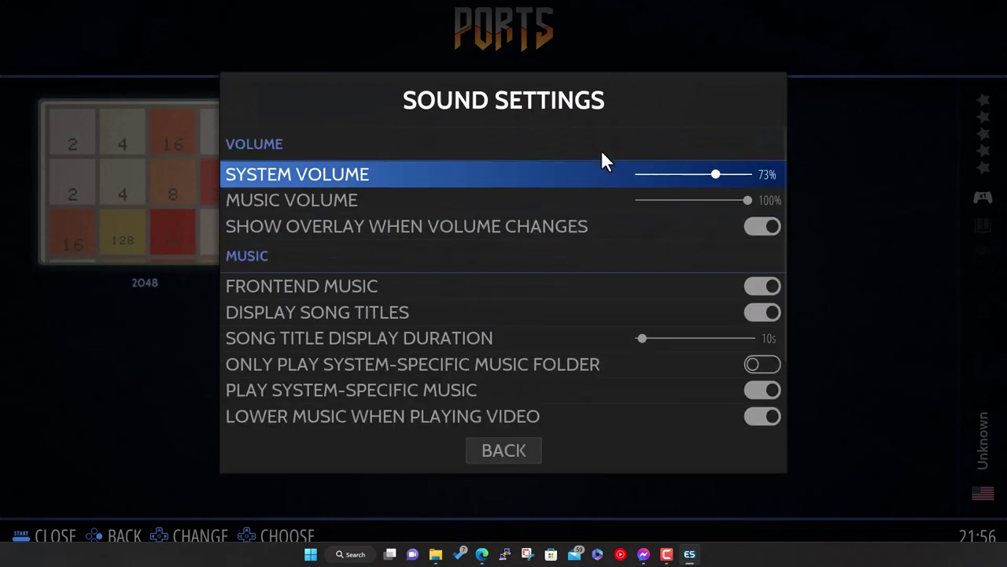
pyautogui.press('Down')
pyautogui.press('Down')
pyautogui.press('Down')
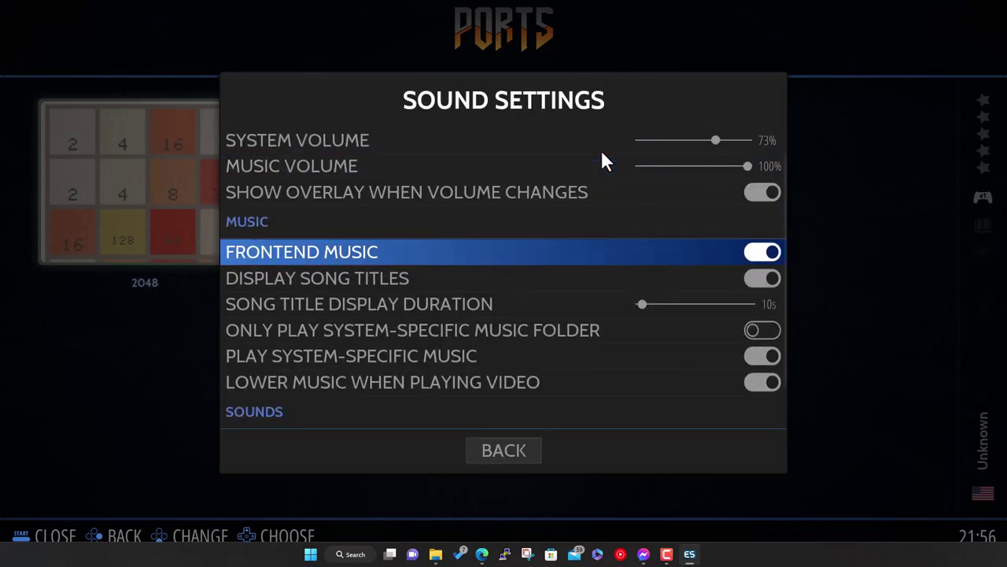
pyautogui.press('Return')
pyautogui.press('BackSpace')
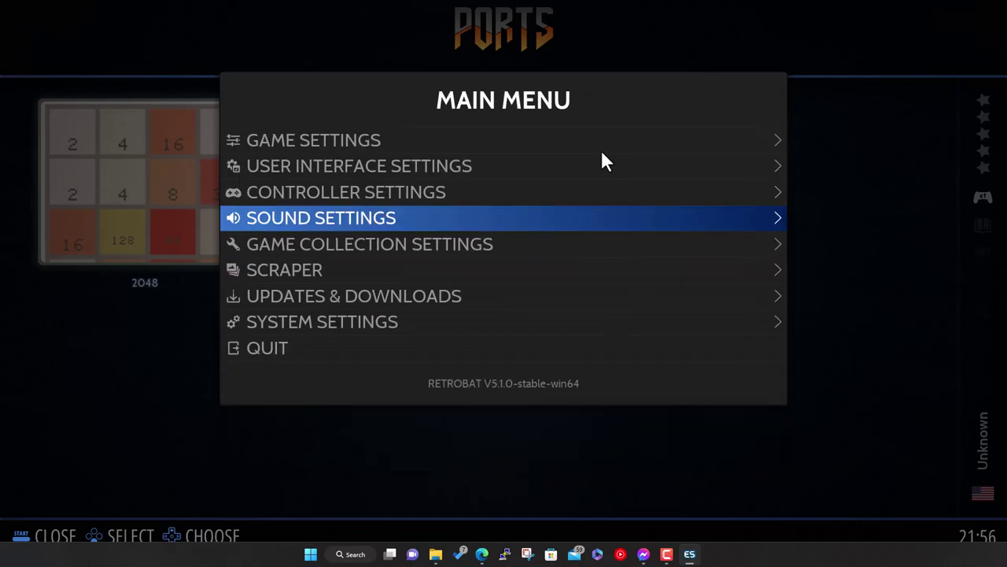
pyautogui.press('BackSpace')
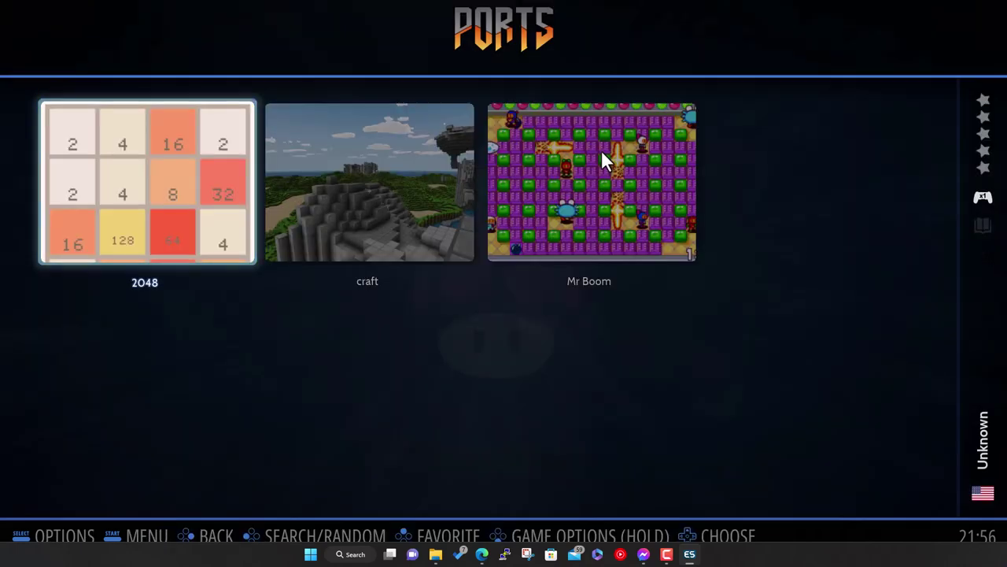
pyautogui.press('BackSpace')
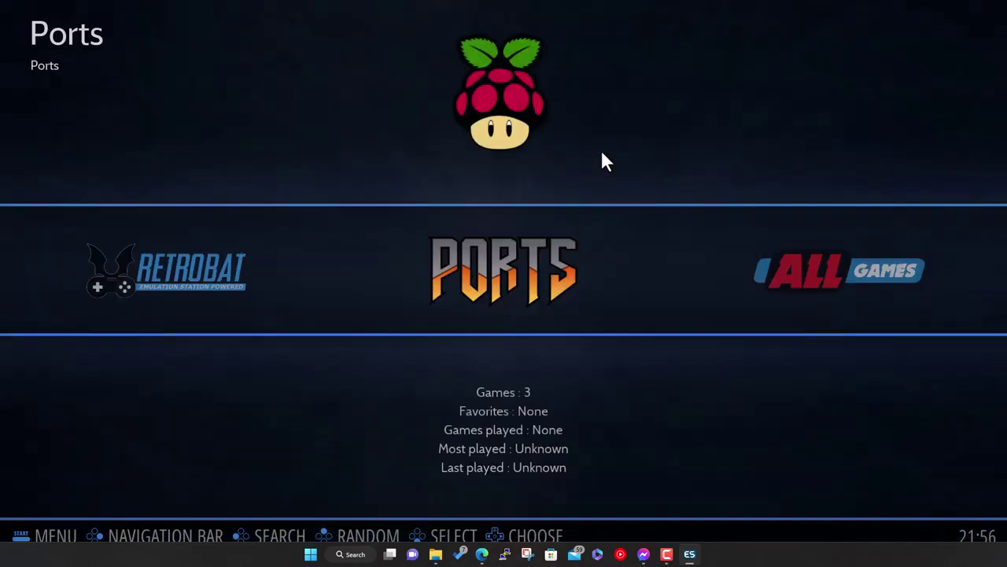
# Look through the game collections in the system carousel, cycling around to All Games
pyautogui.press('Right')
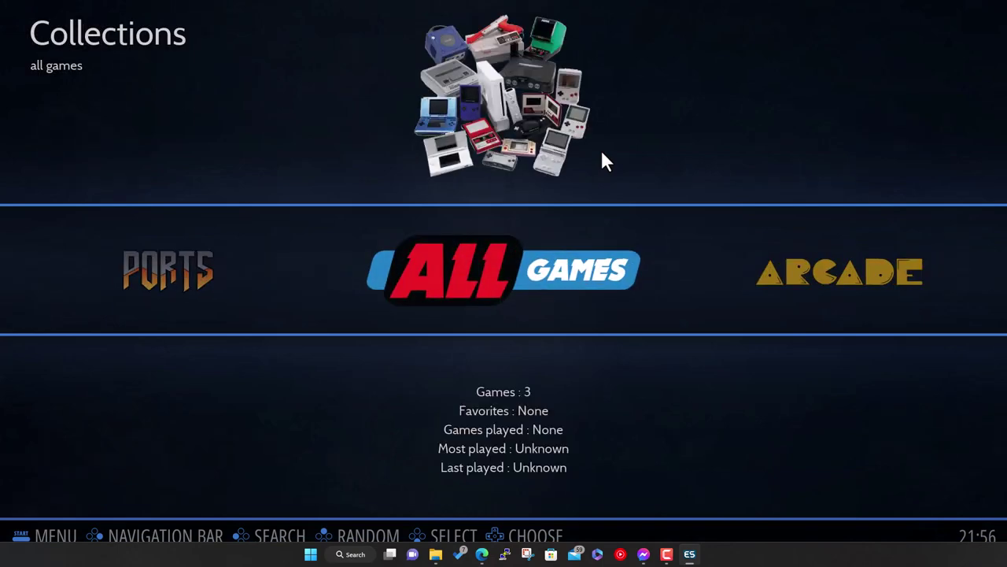
pyautogui.press('Right')
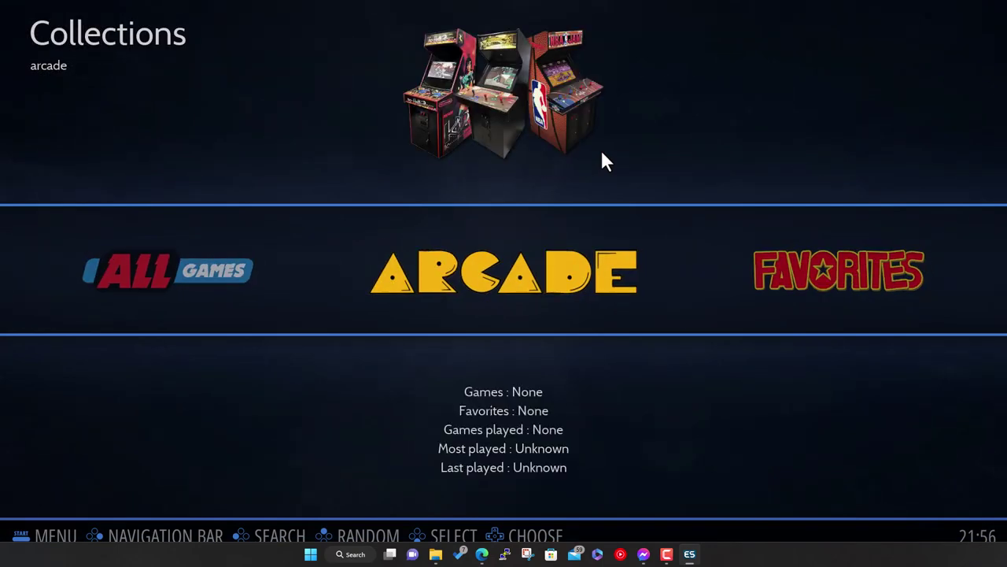
pyautogui.press('Right')
pyautogui.press('Right')
pyautogui.press('Right')
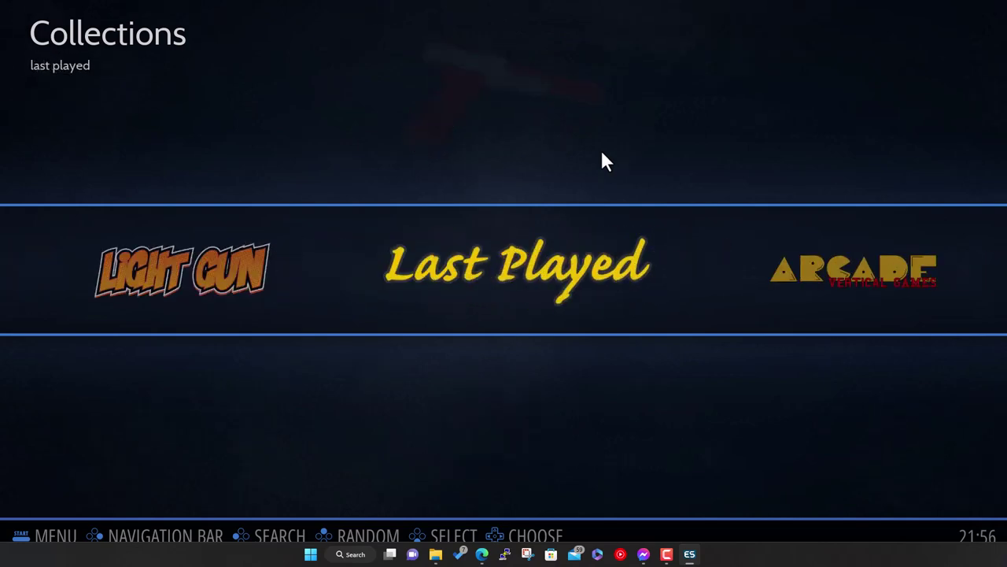
pyautogui.press('Left')
pyautogui.press('Right')
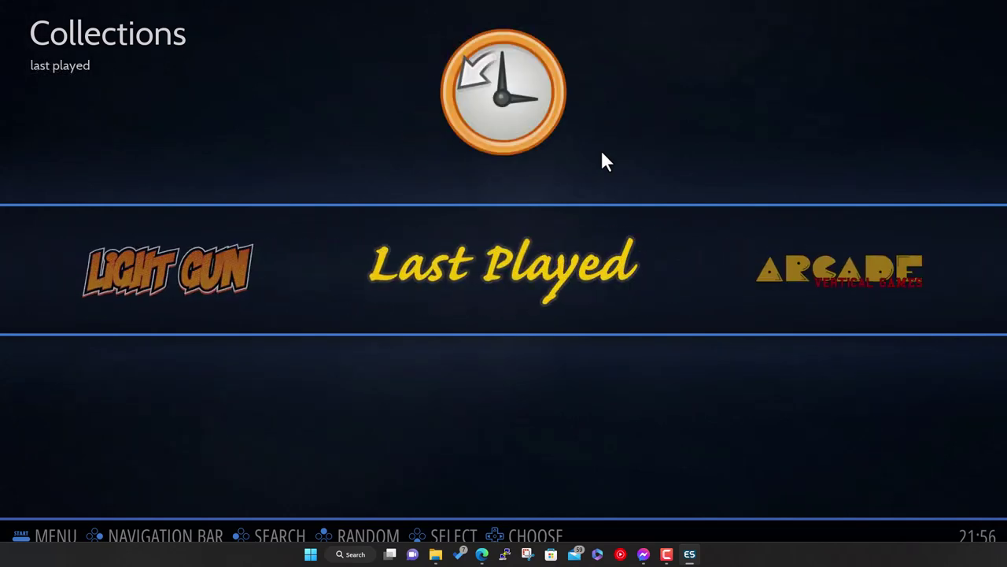
pyautogui.press('Right')
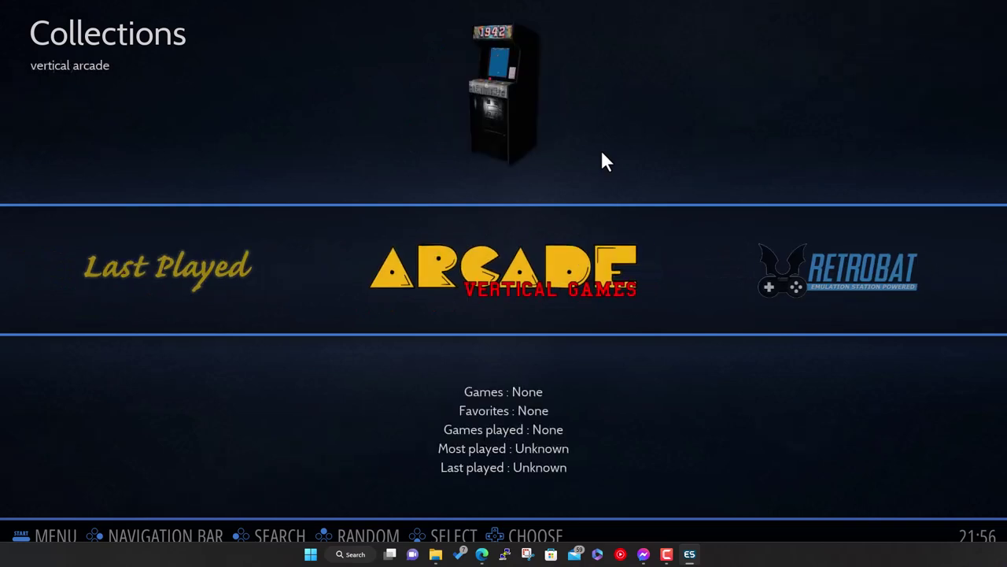
pyautogui.press('Right')
pyautogui.press('Right')
pyautogui.press('Right')
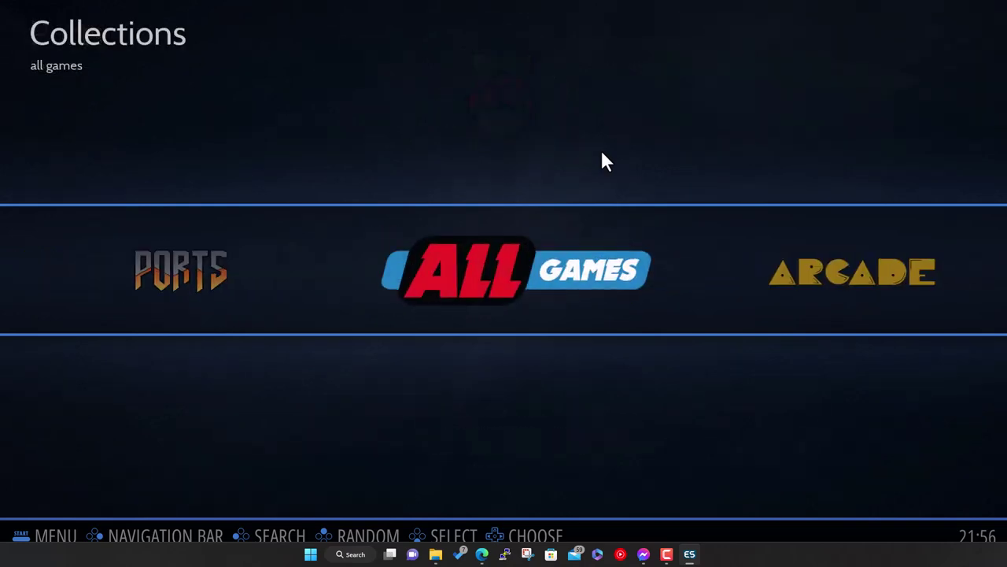
# Open the All Games collection, look through its listed games and return to the carousel at All Games
pyautogui.press('Return')
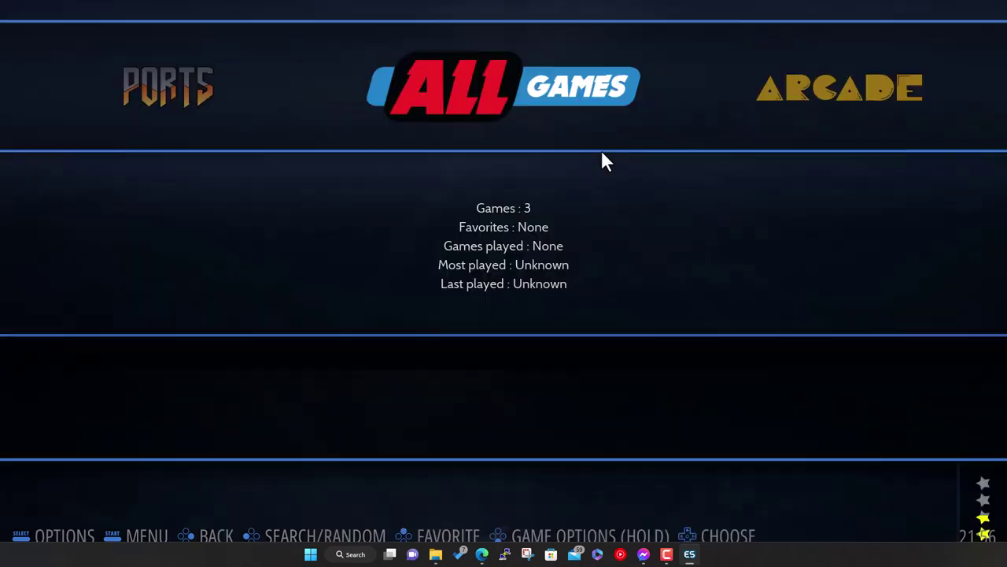
pyautogui.press('Right')
pyautogui.press('Right')
pyautogui.press('Left')
pyautogui.press('Left')
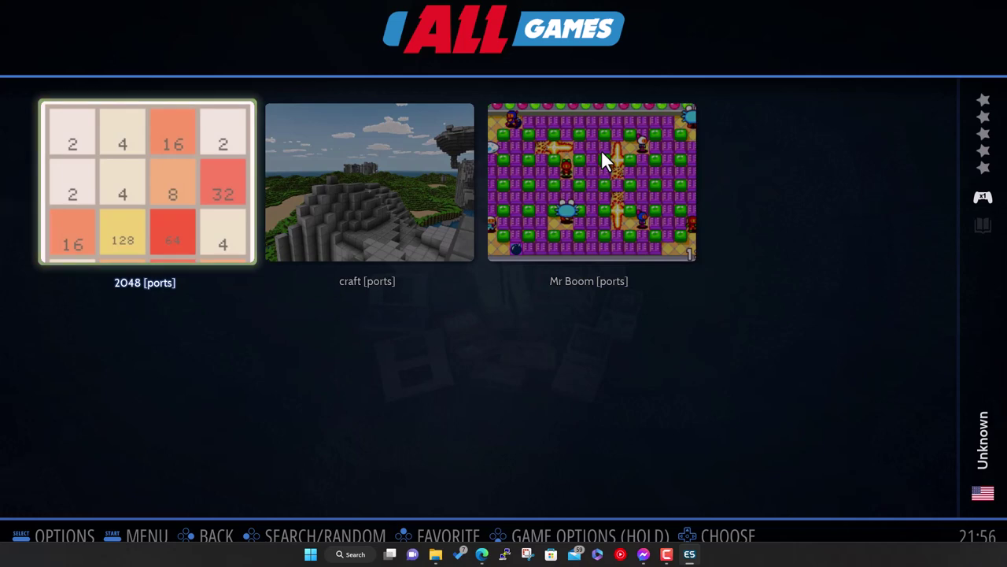
pyautogui.press('BackSpace')
pyautogui.press('Right')
pyautogui.press('Left')
pyautogui.press('Left')
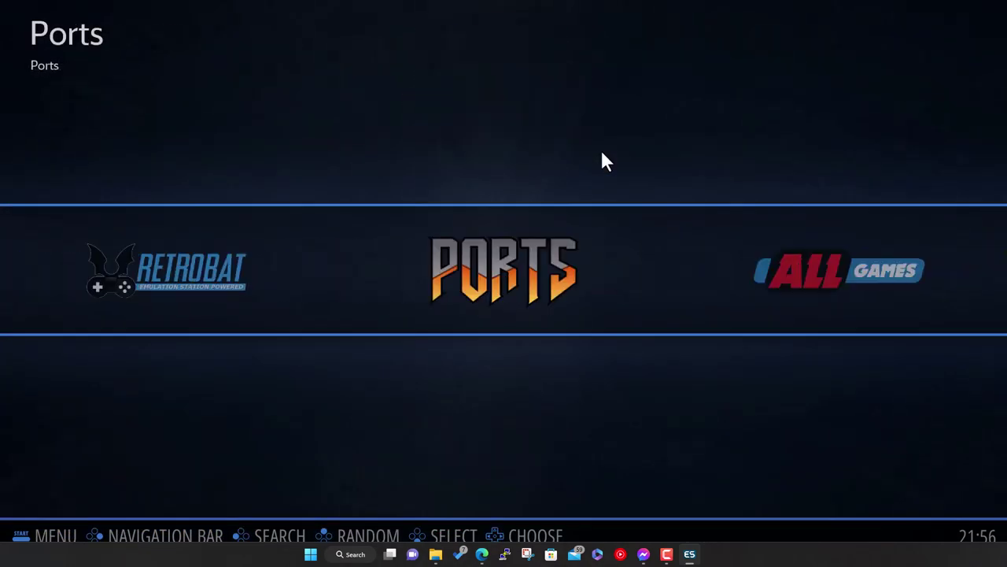
pyautogui.press('Right')
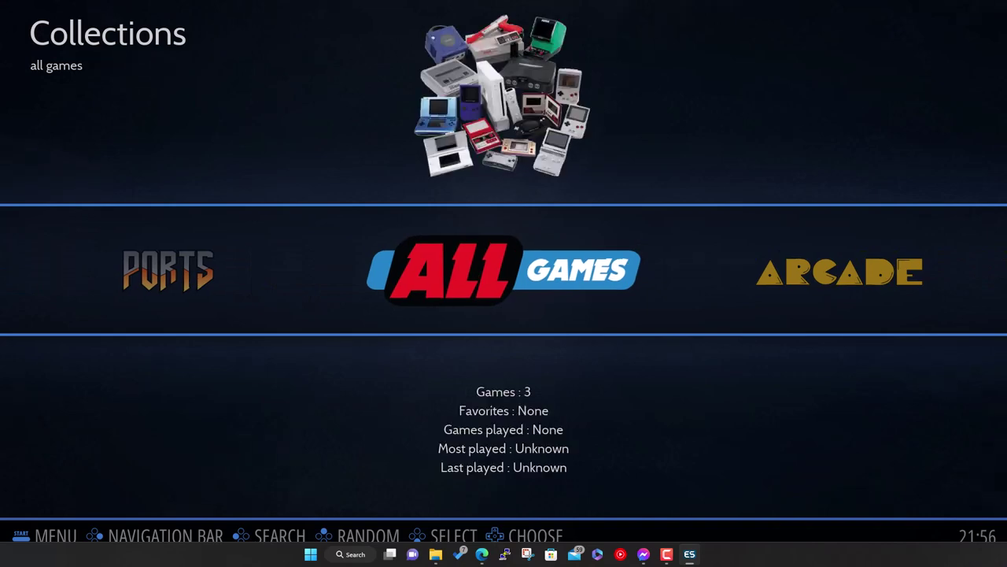
# Leave the RetroBat screen, switch to File Explorer and examine the roms folder and its megadrive subfolder in RetroBat-v5
pyautogui.hotkey('alt', 'F4')
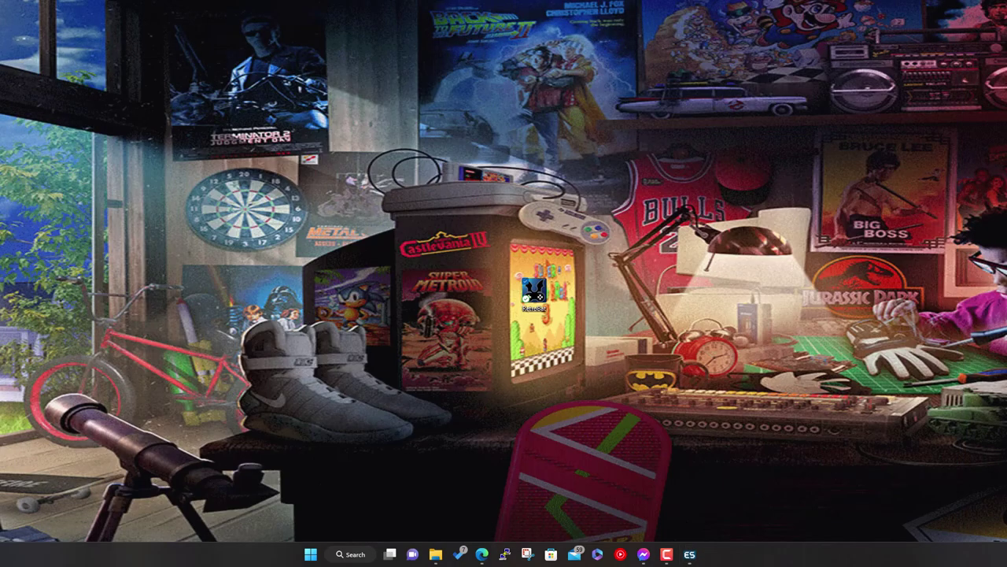
pyautogui.click(437, 551)
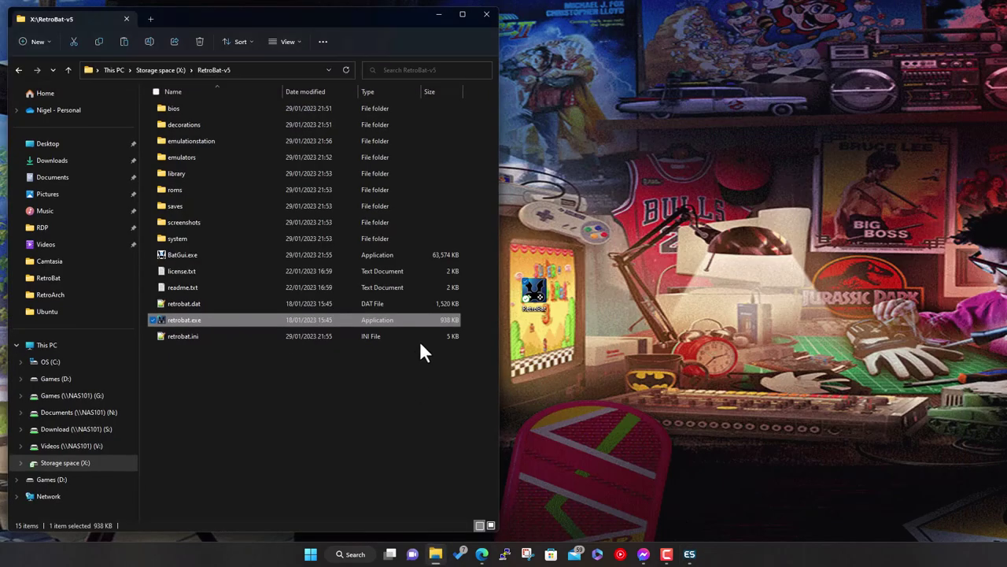
pyautogui.click(365, 408)
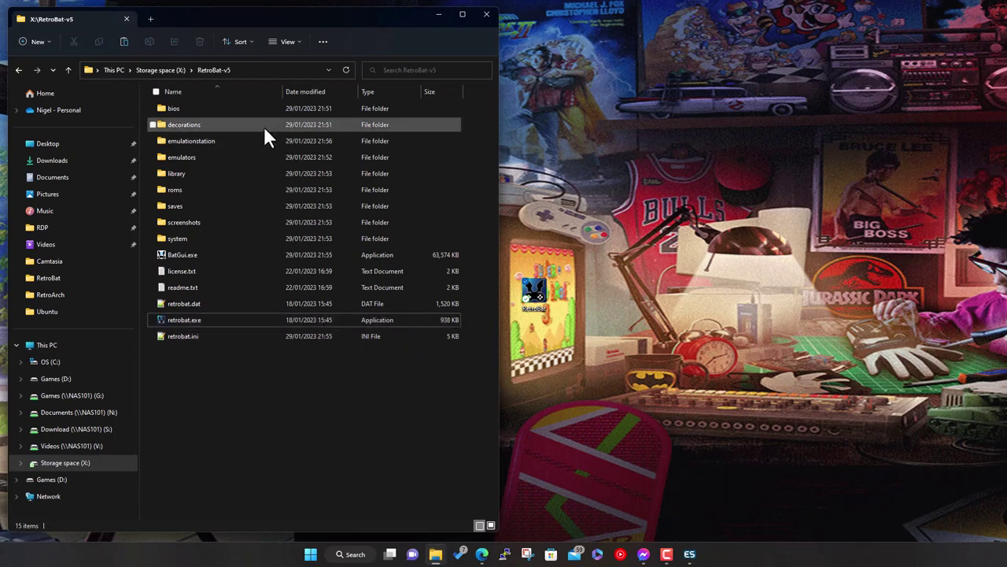
pyautogui.doubleClick(200, 191)
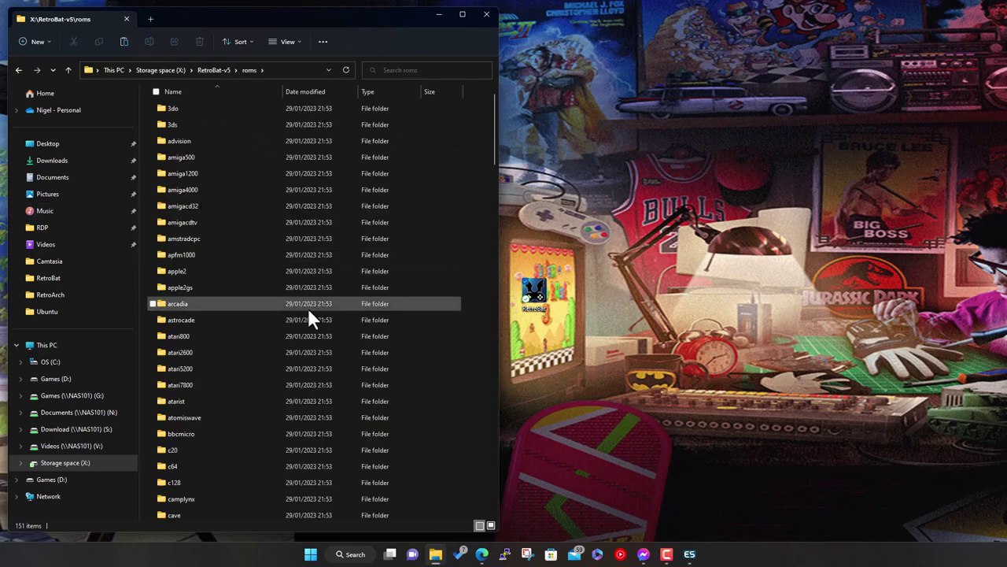
pyautogui.scroll(-12, 318, 323)
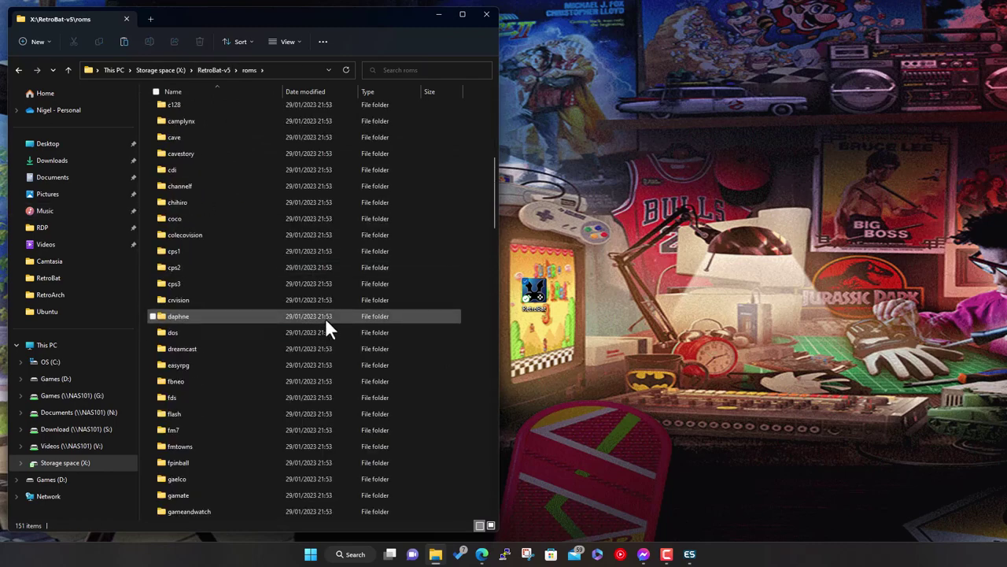
pyautogui.scroll(-7, 315, 397)
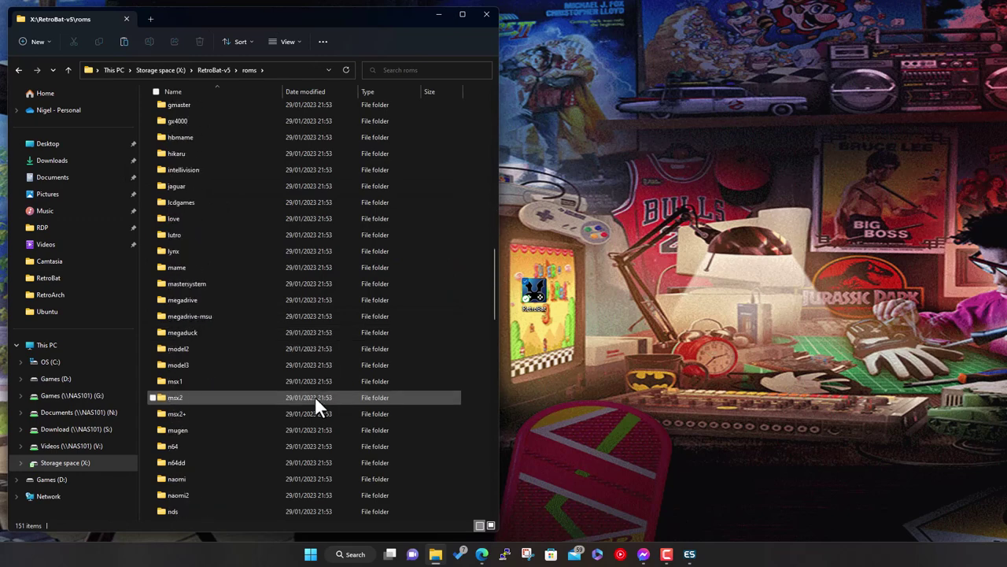
pyautogui.doubleClick(246, 300)
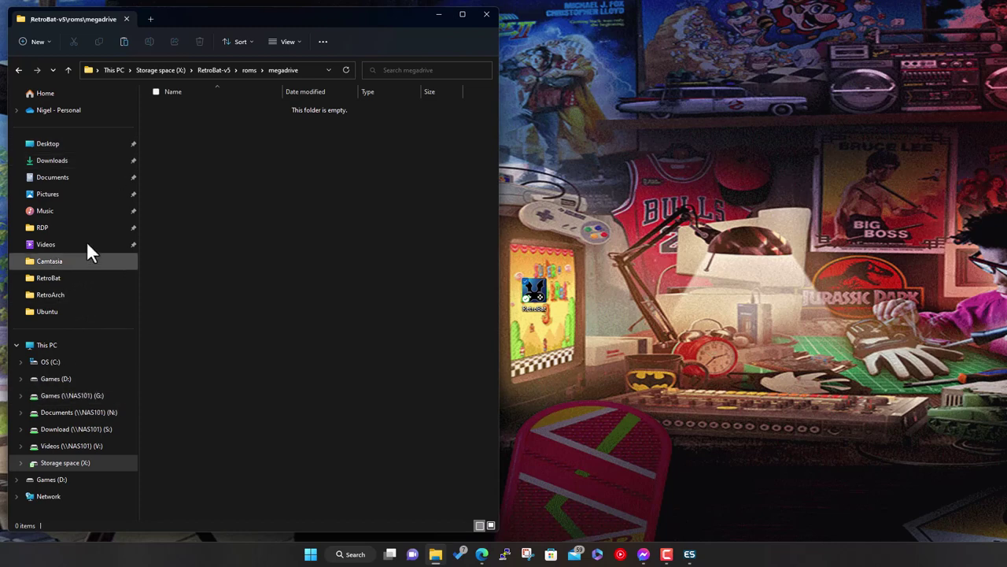
# Copy all the game files from the C:\Demo\megadrive folder
pyautogui.click(66, 361)
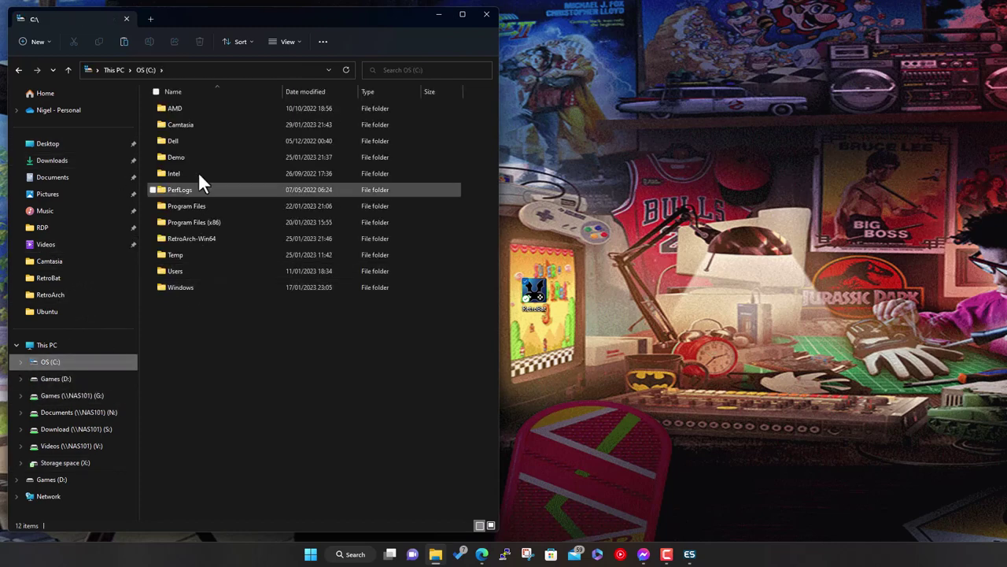
pyautogui.doubleClick(174, 156)
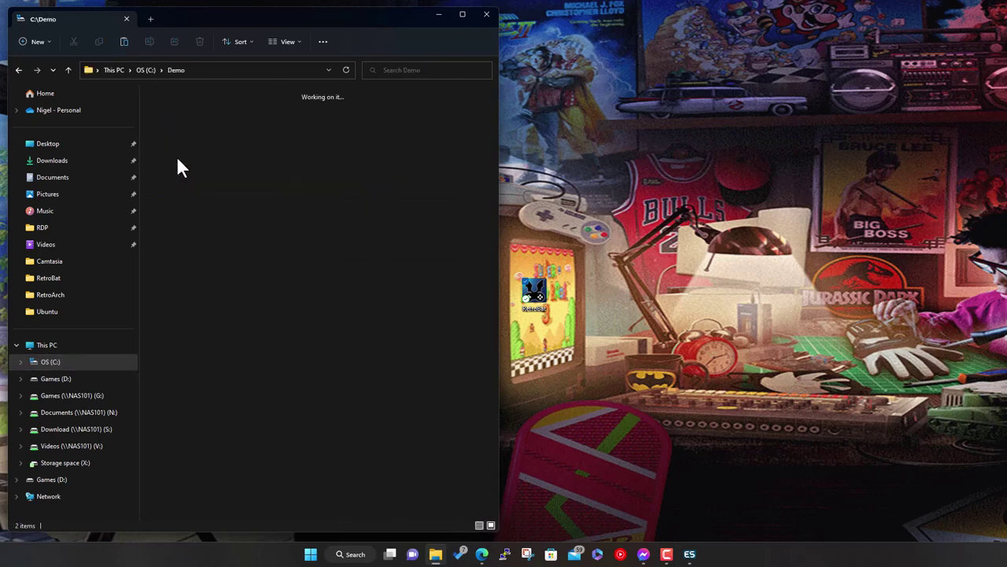
pyautogui.doubleClick(191, 97)
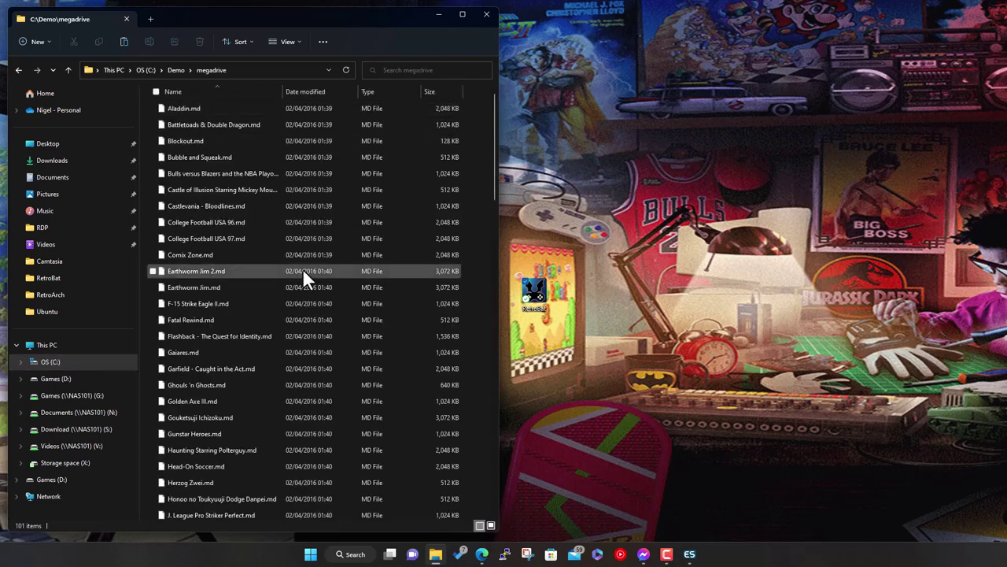
pyautogui.hotkey('ctrl', 'a')
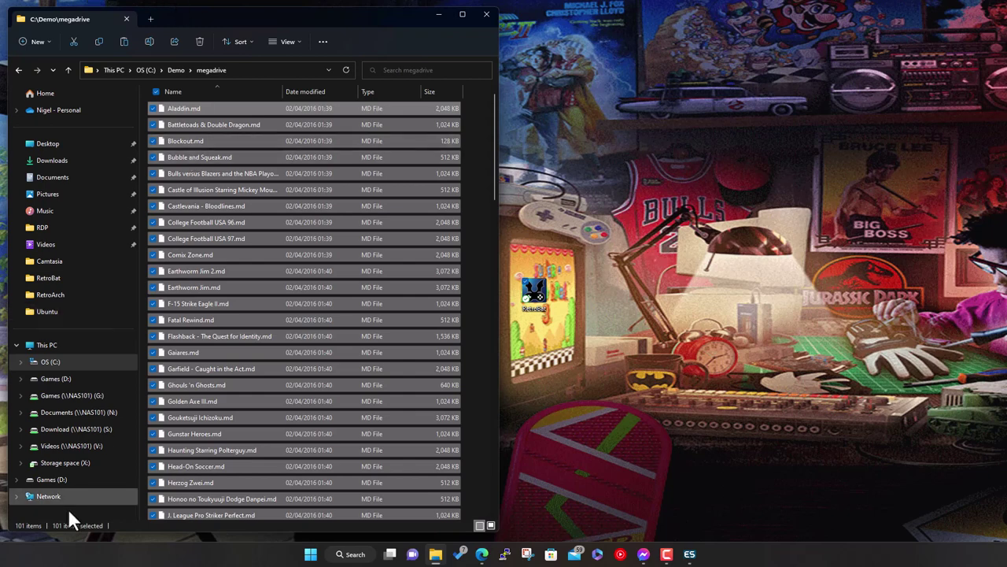
# Paste the copied game files into X:\RetroBat-v5\roms\megadrive and switch back to RetroBat
pyautogui.click(76, 465)
pyautogui.doubleClick(197, 174)
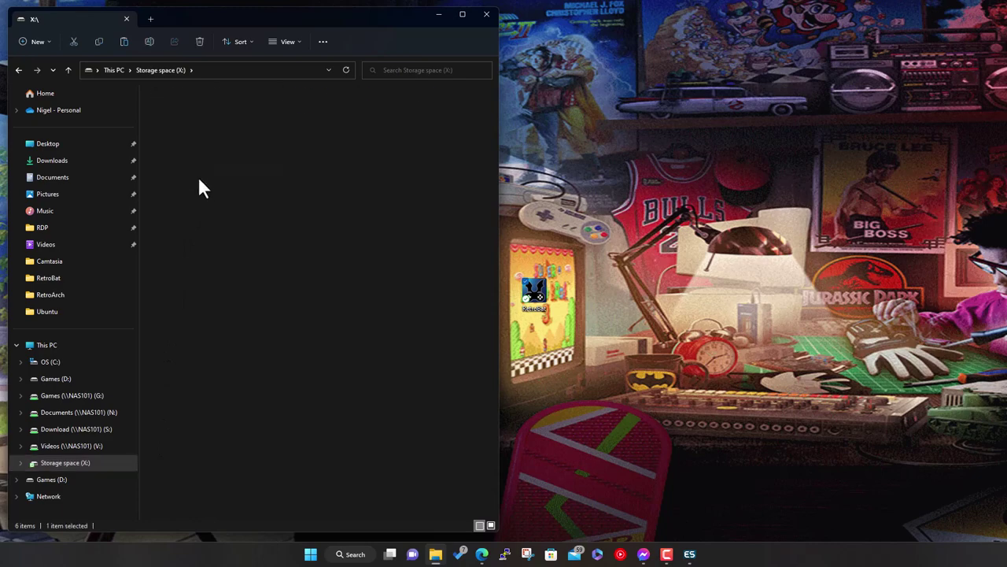
pyautogui.doubleClick(179, 189)
pyautogui.scroll(-2, 233, 386)
pyautogui.scroll(-20, 228, 413)
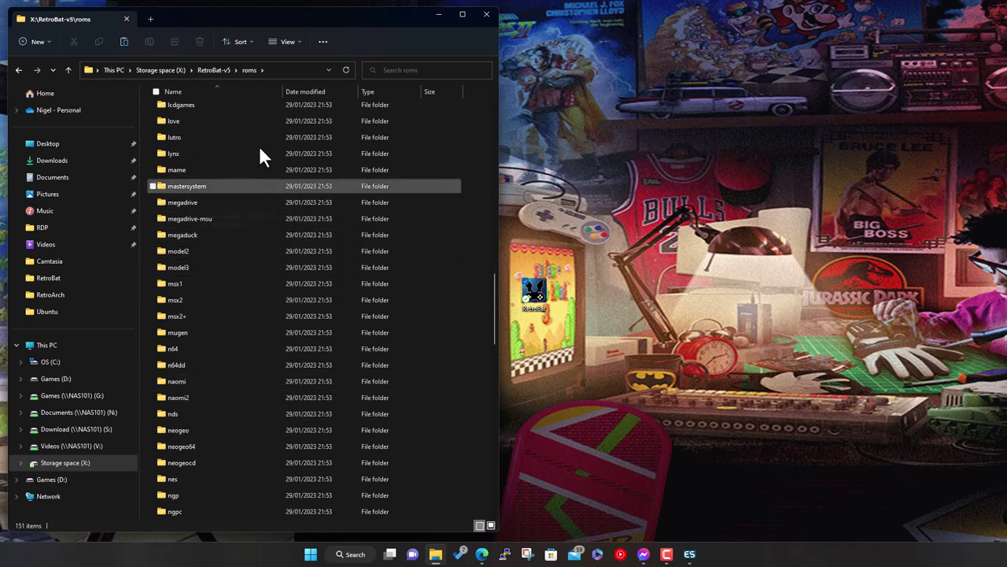
pyautogui.doubleClick(198, 203)
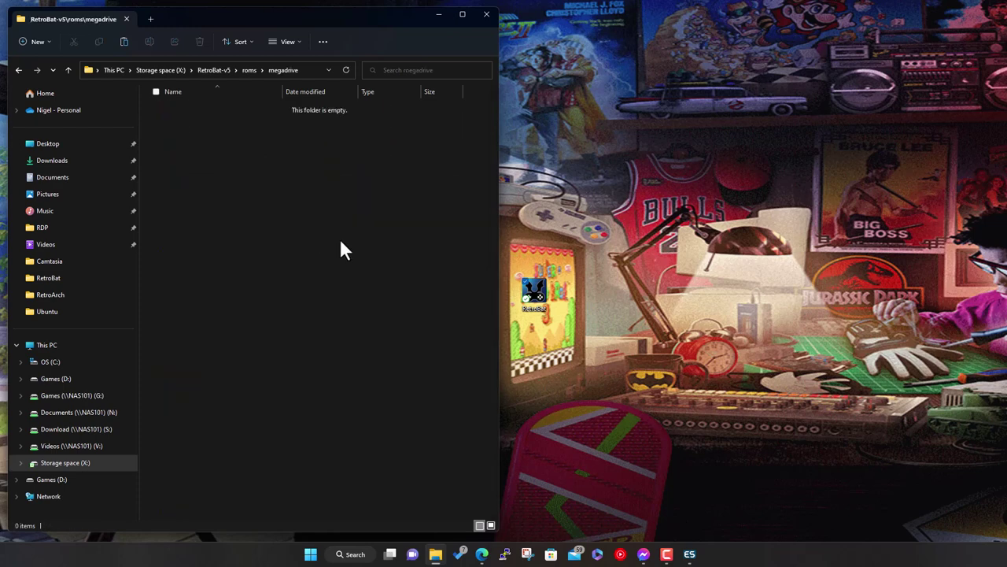
pyautogui.rightClick(236, 194)
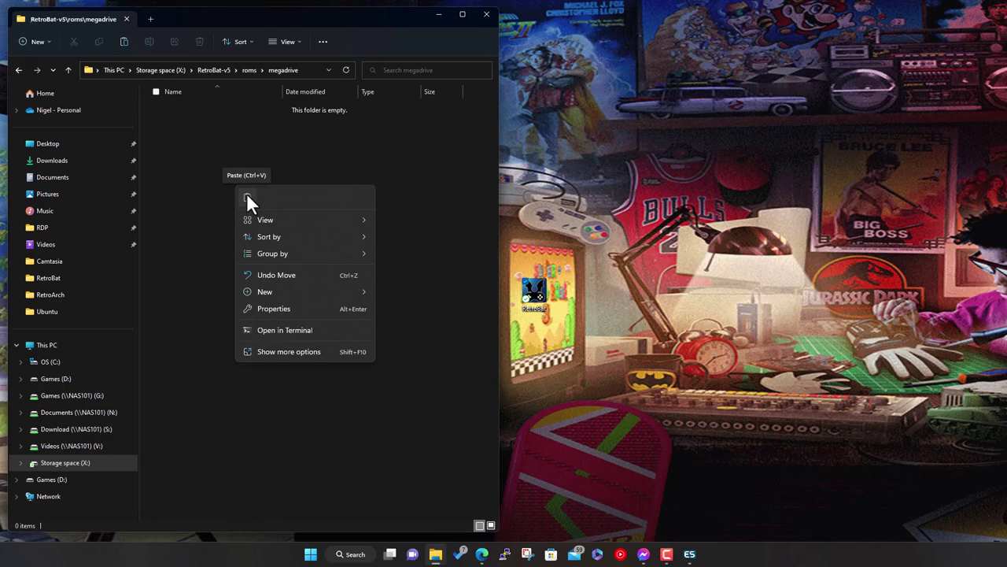
pyautogui.click(247, 197)
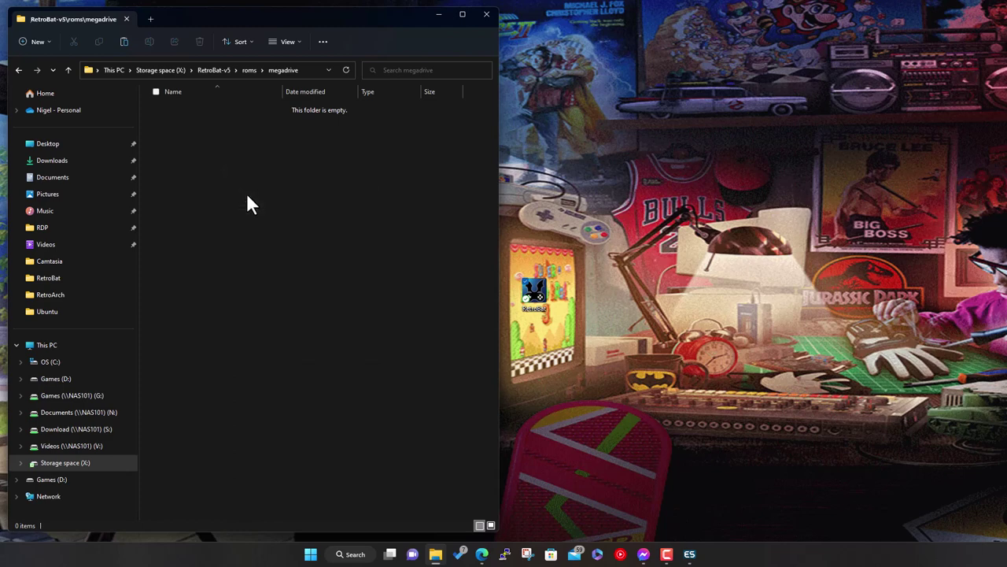
pyautogui.hotkey('ctrl', 'v')
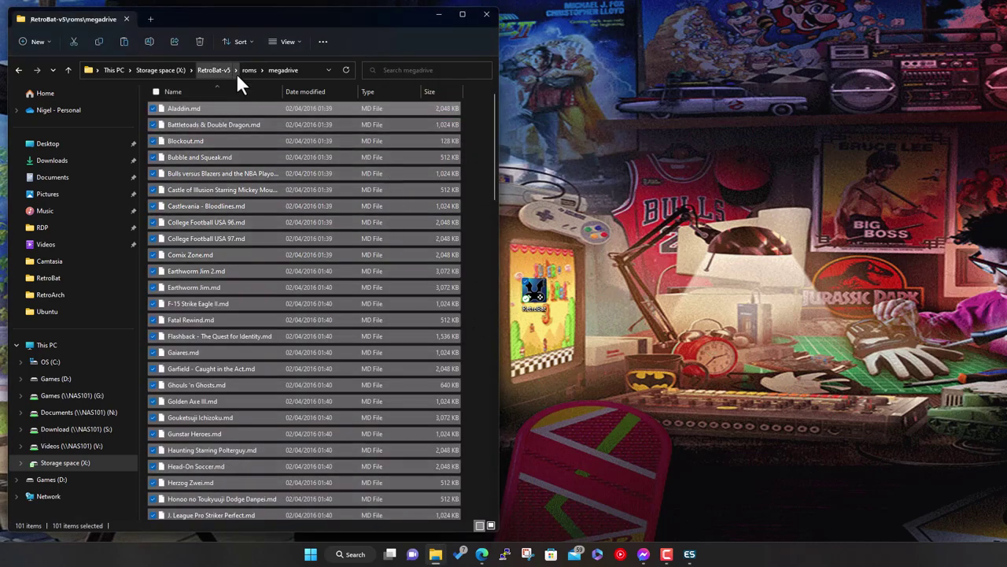
pyautogui.click(689, 554)
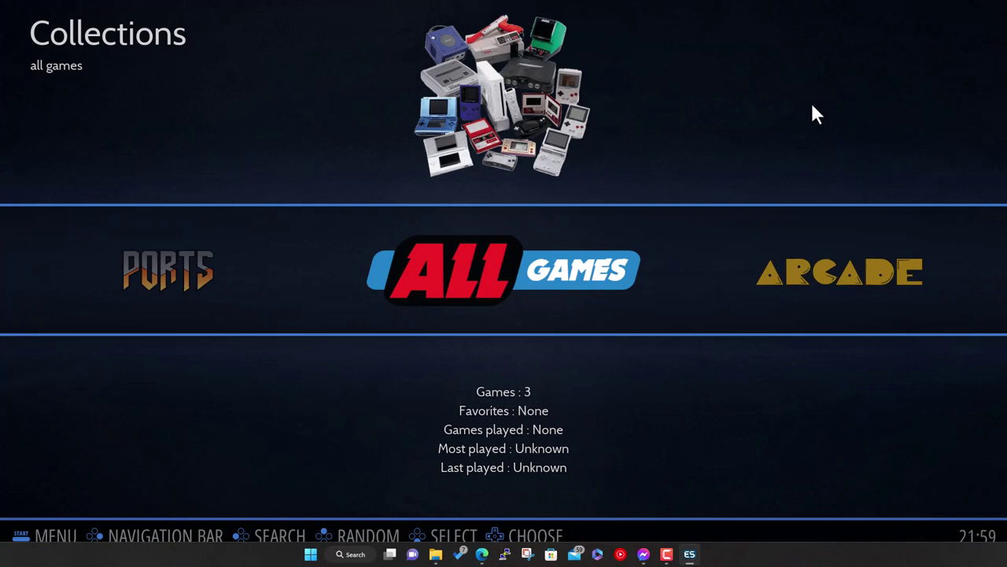
# Update the gamelists from Game Settings and confirm the update
pyautogui.press('Escape')
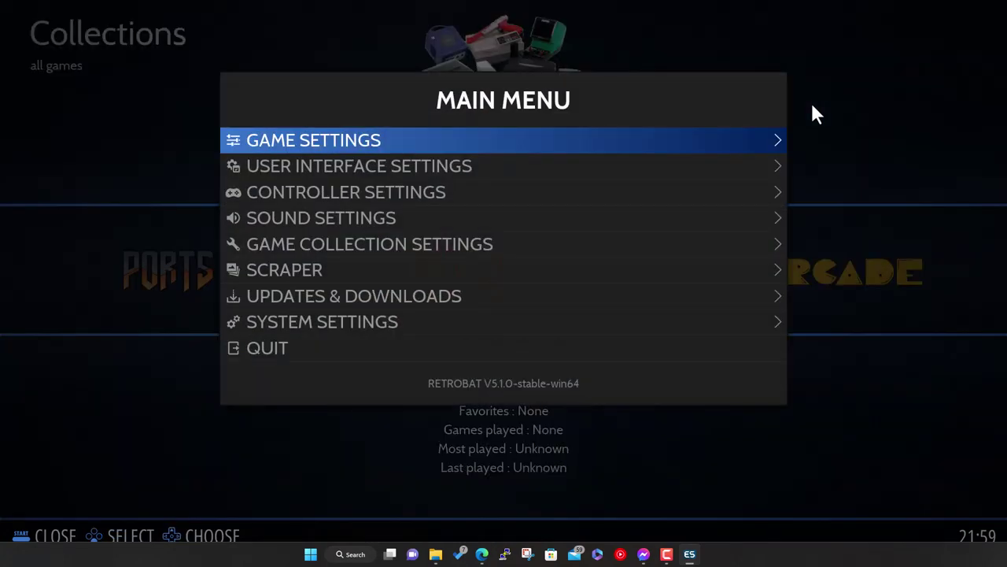
pyautogui.press('Return')
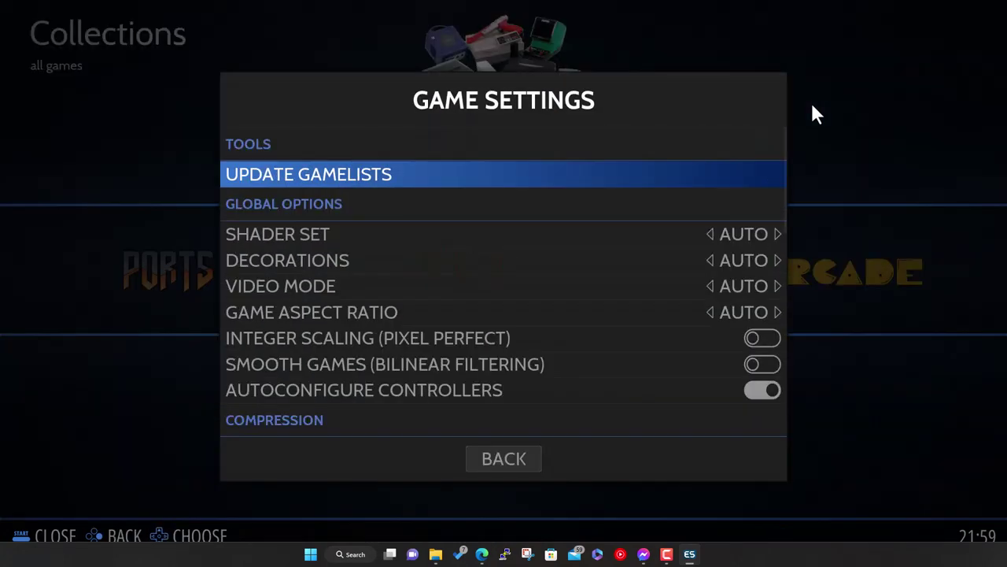
pyautogui.press('Return')
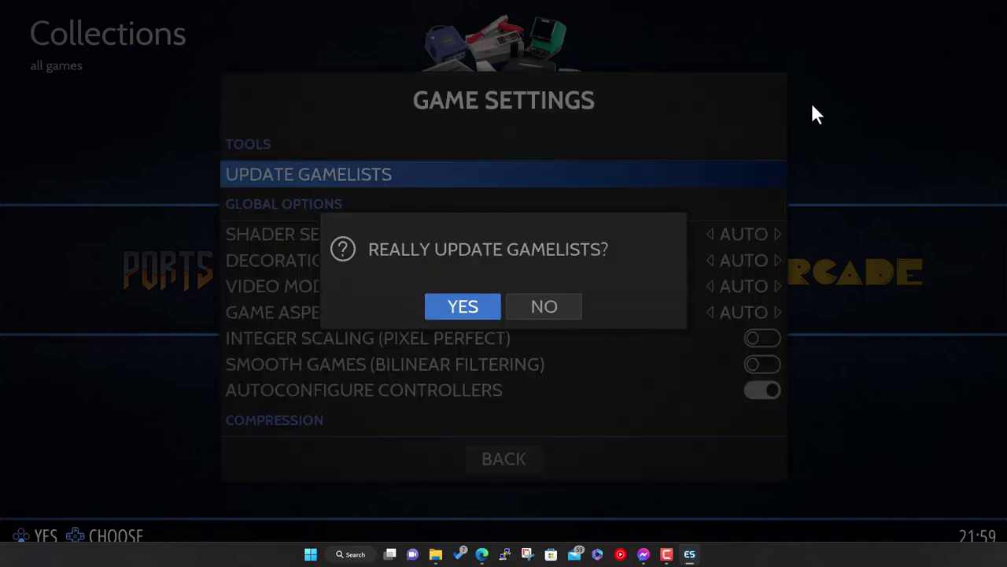
pyautogui.press('Return')
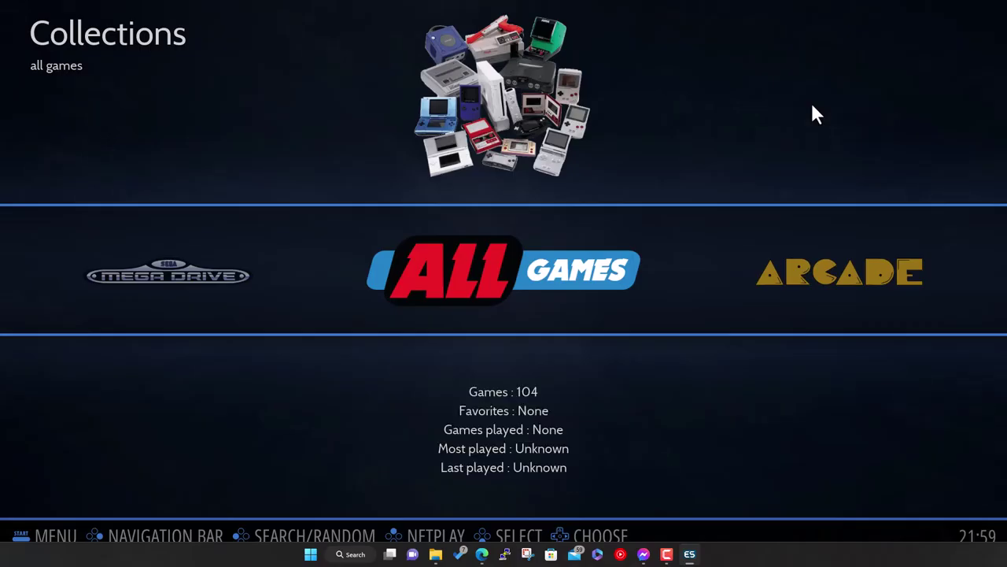
# Go through the system carousel to Sega Mega Drive and open its game list
pyautogui.press('Right')
pyautogui.press('Right')
pyautogui.press('Right')
pyautogui.press('Right')
pyautogui.press('Right')
pyautogui.press('Right')
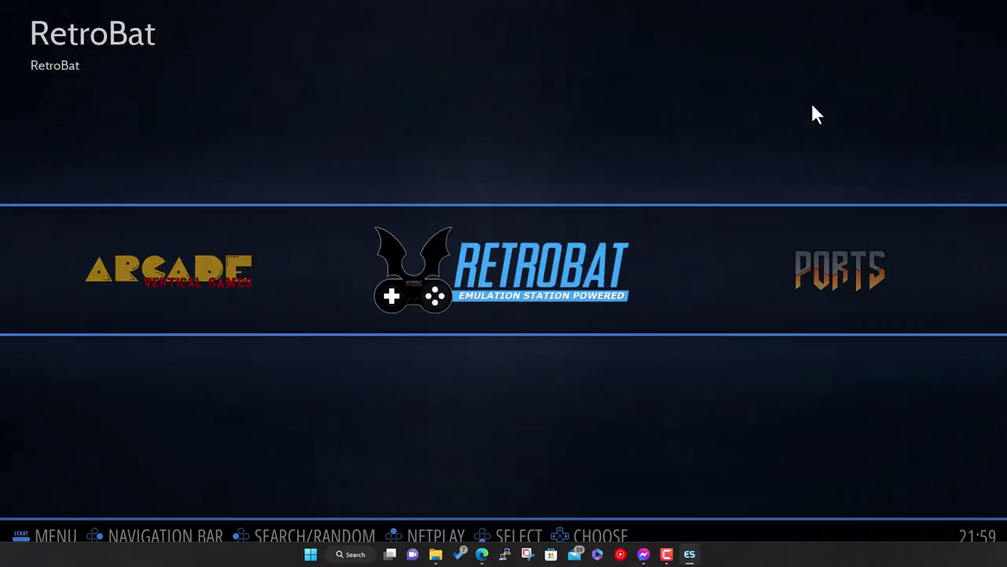
pyautogui.press('Right')
pyautogui.press('Right')
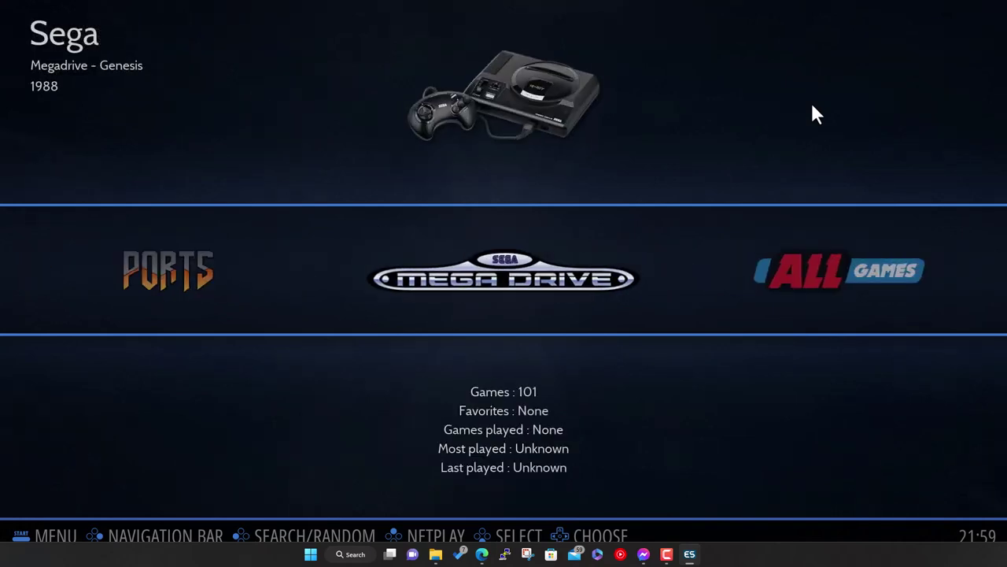
pyautogui.press('Return')
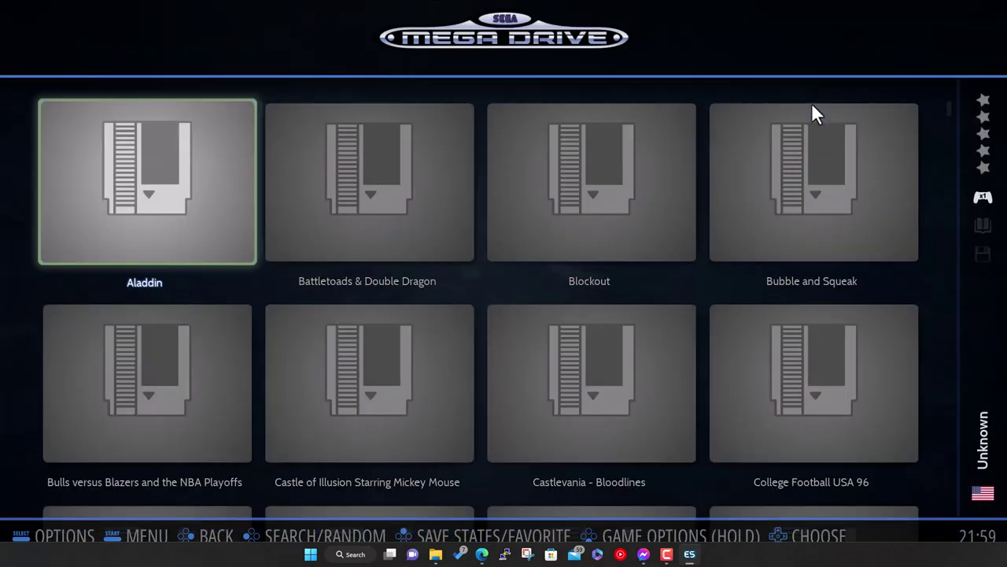
# Look through the Mega Drive game list and return to the system carousel
pyautogui.press('Down')
pyautogui.press('Down')
pyautogui.press('Down')
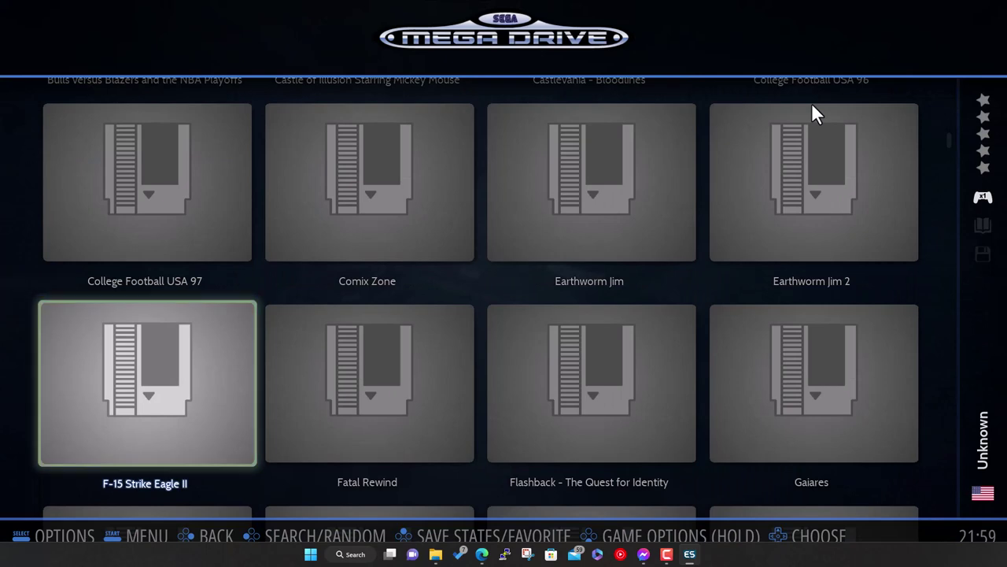
pyautogui.press('Up')
pyautogui.press('Right')
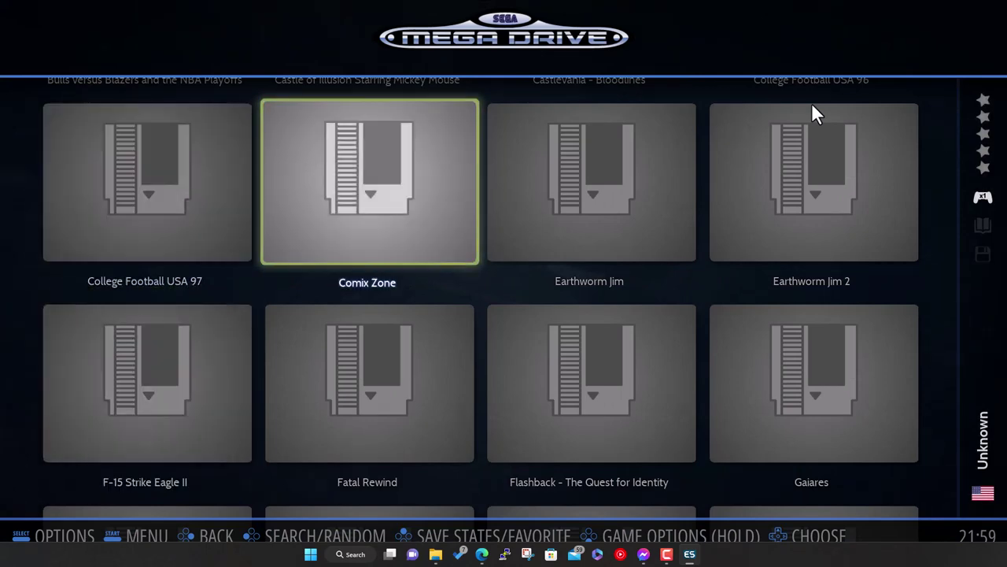
pyautogui.press('Up')
pyautogui.press('Up')
pyautogui.press('Left')
pyautogui.press('Down')
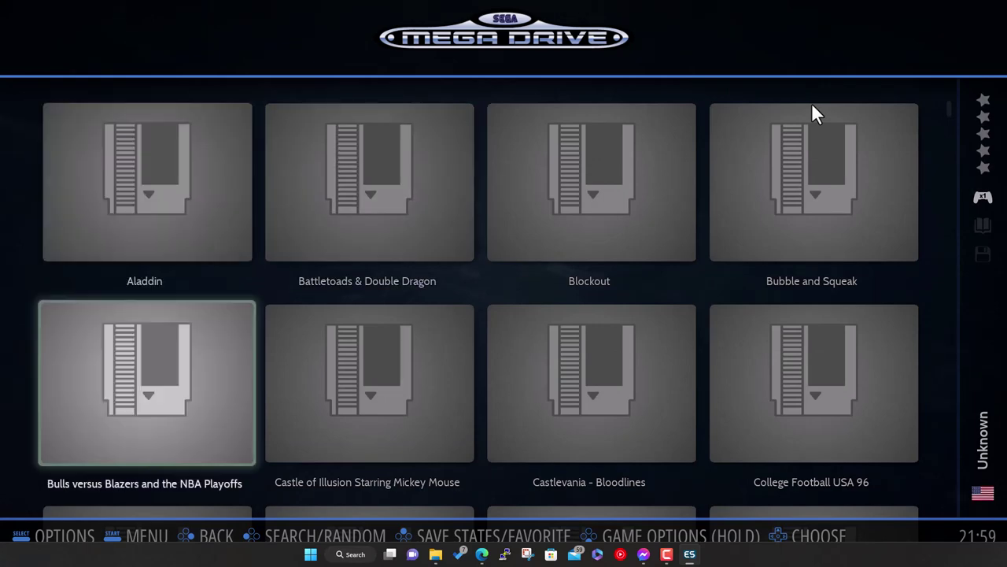
pyautogui.press('Up')
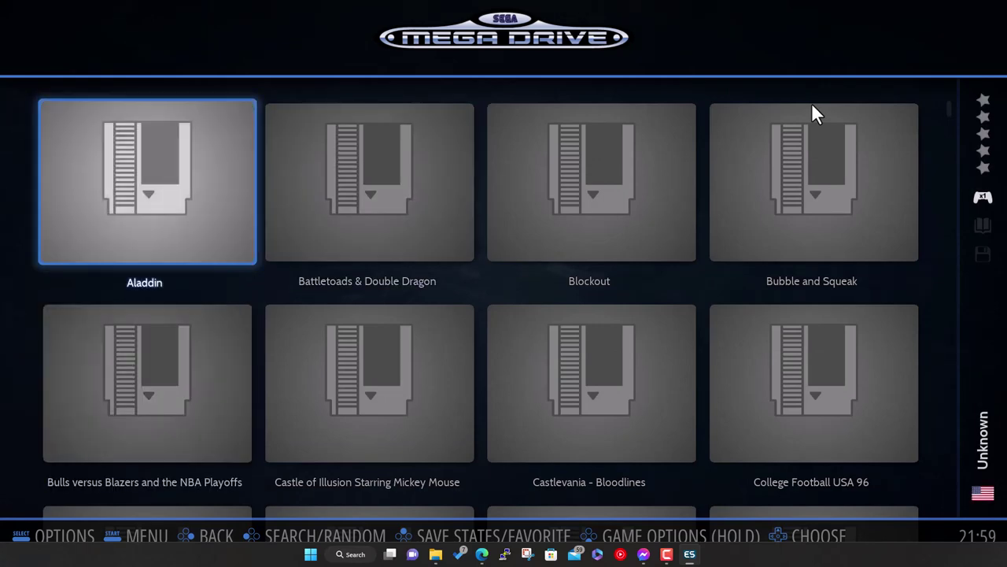
pyautogui.press('BackSpace')
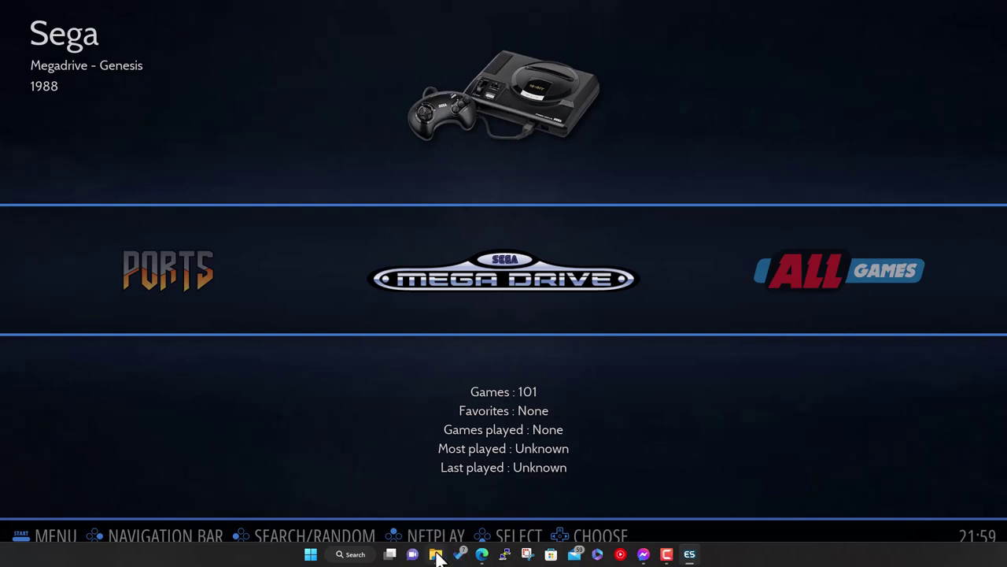
# Switch to File Explorer, examine the bios folder in X:\RetroBat-v5 and switch back to RetroBat
pyautogui.click(453, 555)
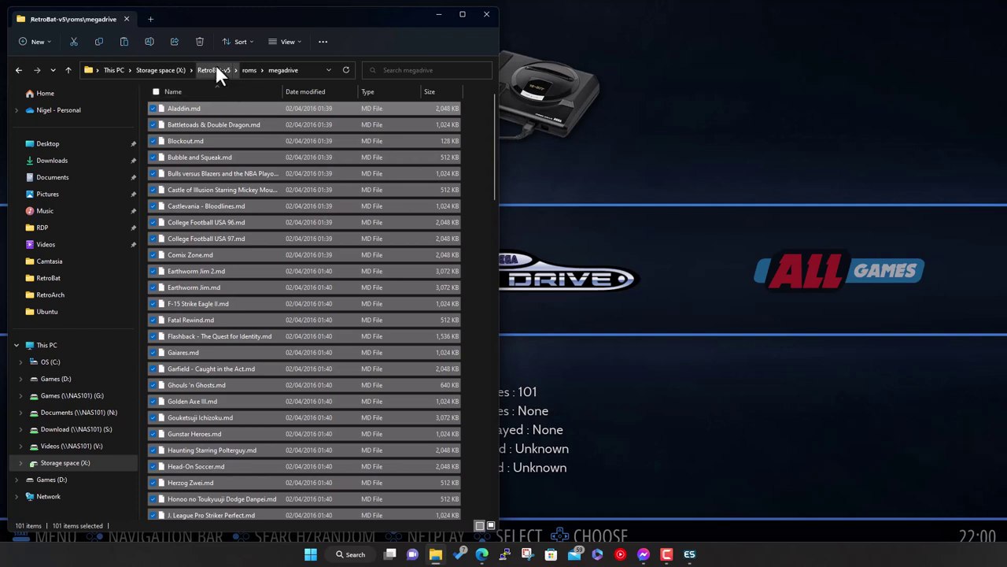
pyautogui.click(216, 69)
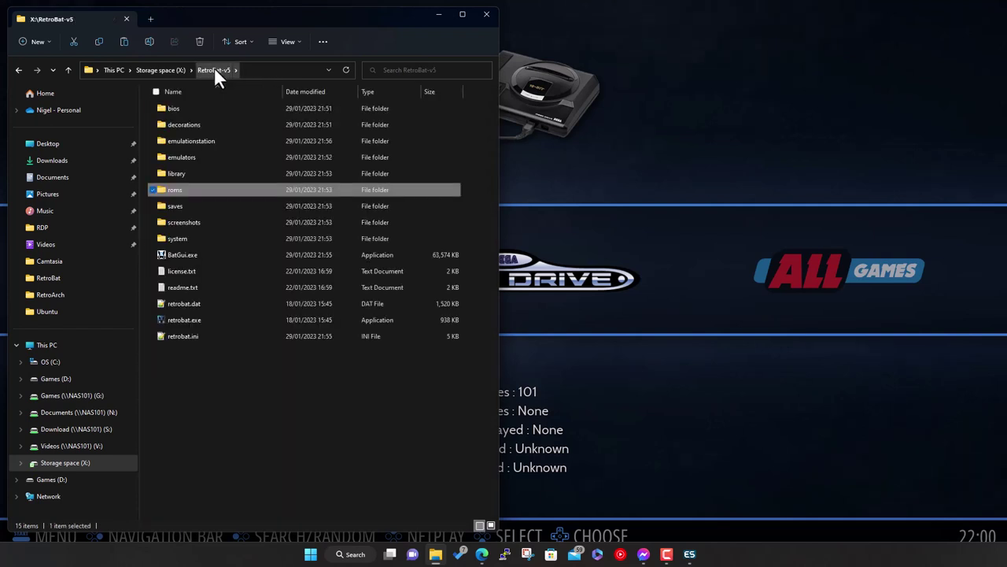
pyautogui.doubleClick(198, 107)
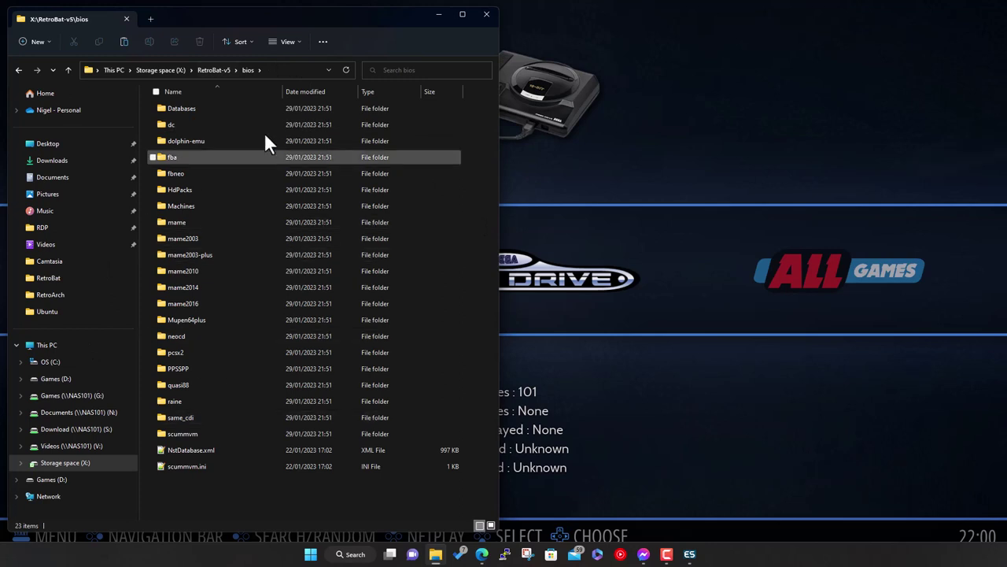
pyautogui.moveTo(277, 222)
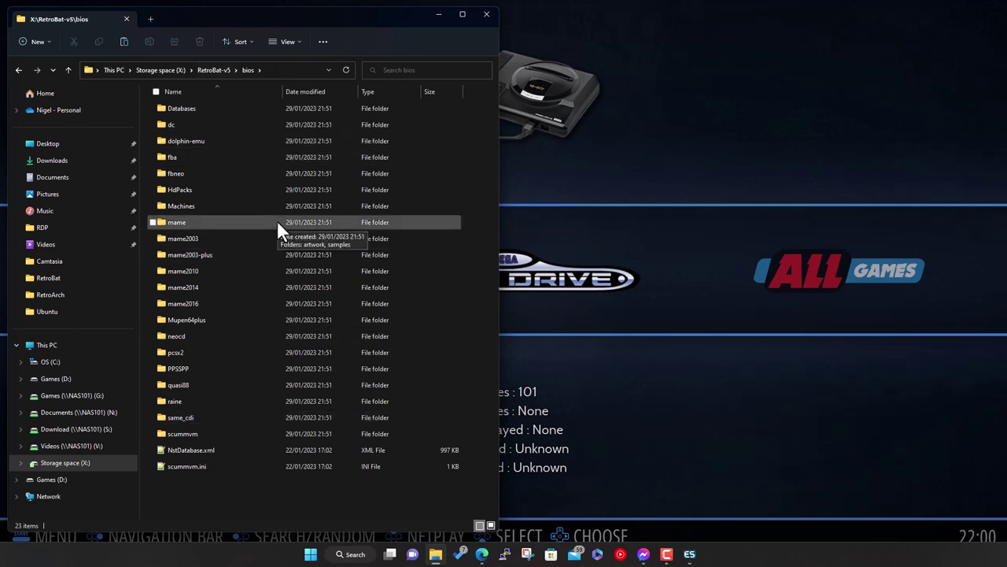
pyautogui.click(214, 70)
pyautogui.click(716, 136)
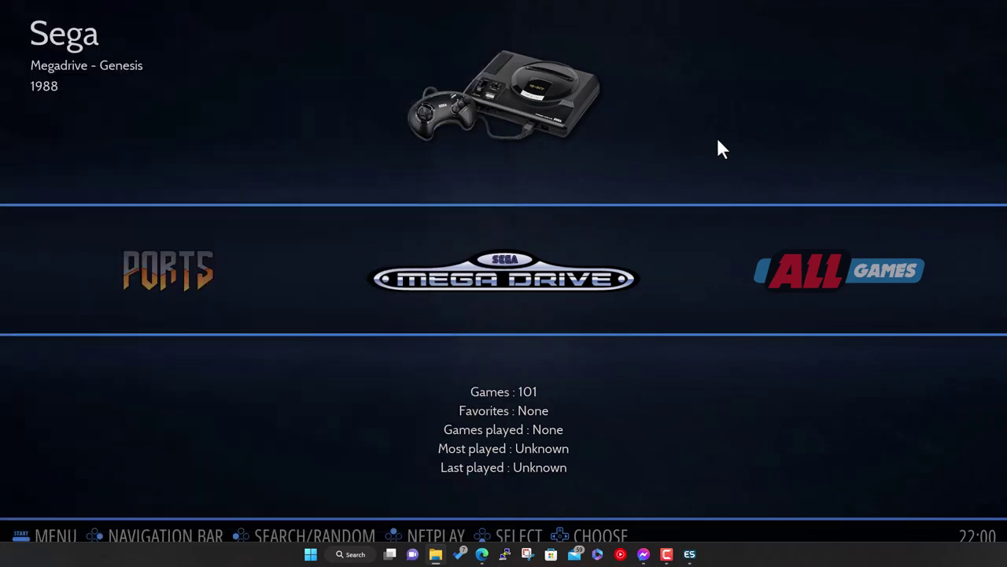
# Open System Settings from the main menu, look through its options and go back
pyautogui.press('F1')
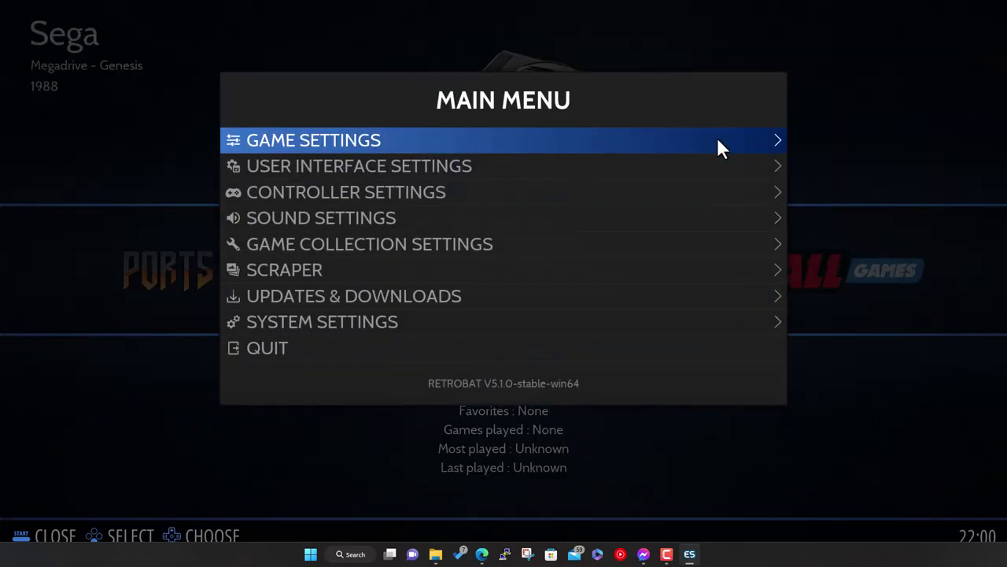
pyautogui.press('Down')
pyautogui.press('Down')
pyautogui.press('Down')
pyautogui.press('Down')
pyautogui.press('Down')
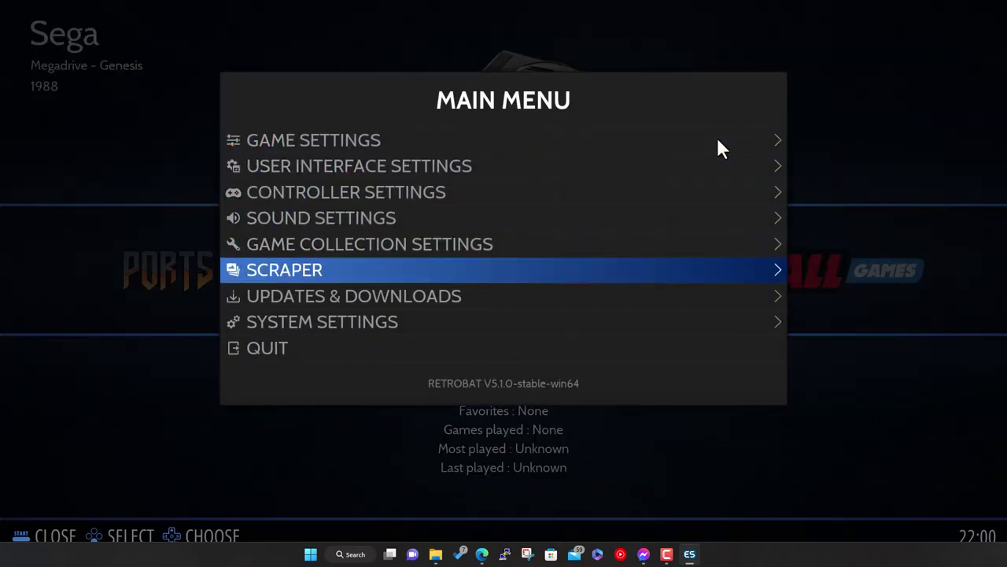
pyautogui.press('Down')
pyautogui.press('Down')
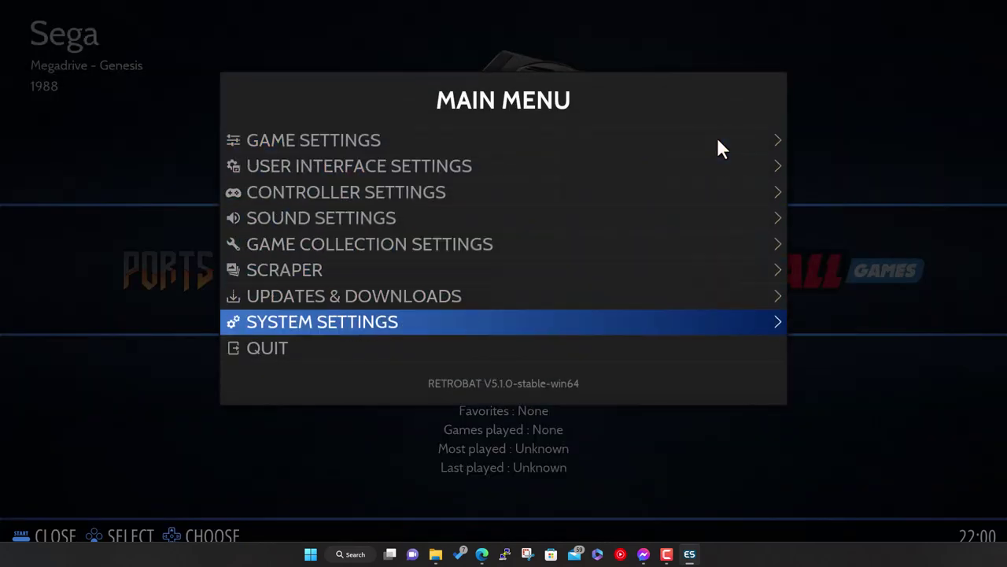
pyautogui.press('Return')
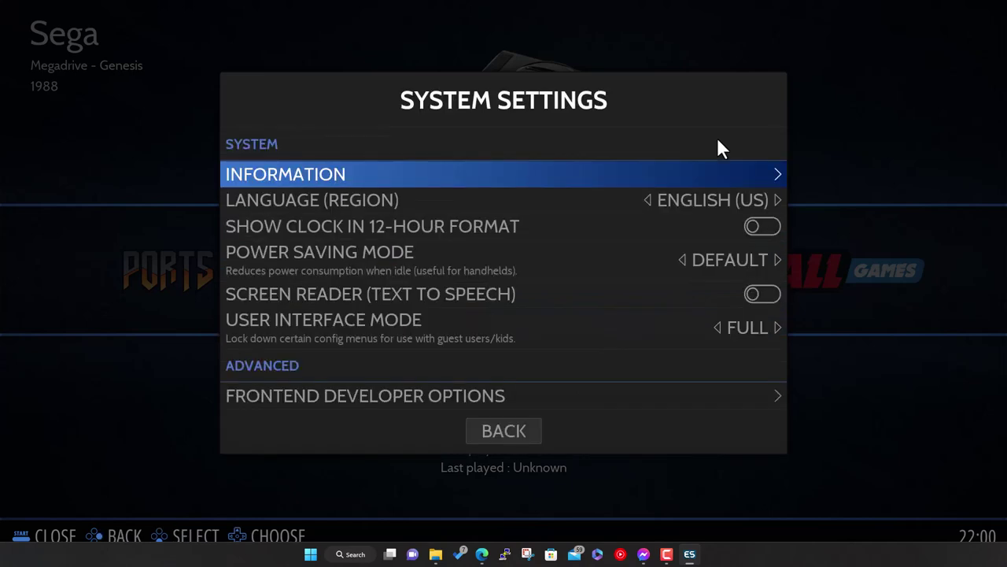
pyautogui.press('Down')
pyautogui.press('Down')
pyautogui.press('Down')
pyautogui.press('Down')
pyautogui.press('Down')
pyautogui.press('Down')
pyautogui.press('Down')
pyautogui.press('Down')
pyautogui.press('Escape')
# Open the Missing BIOS Check found among the system settings in Game Settings
pyautogui.press('Up')
pyautogui.press('Up')
pyautogui.press('Up')
pyautogui.press('Up')
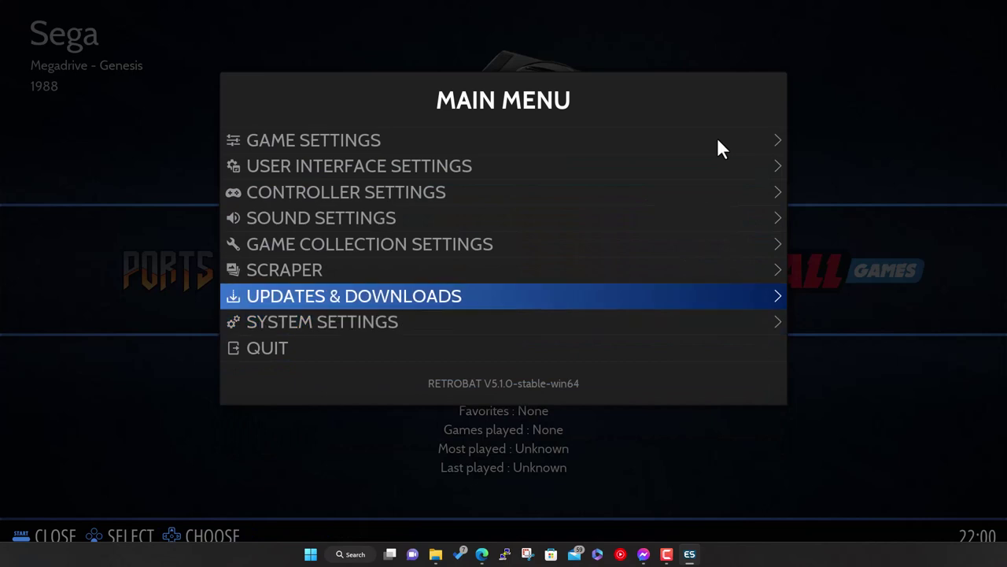
pyautogui.press('Up')
pyautogui.press('Up')
pyautogui.press('Up')
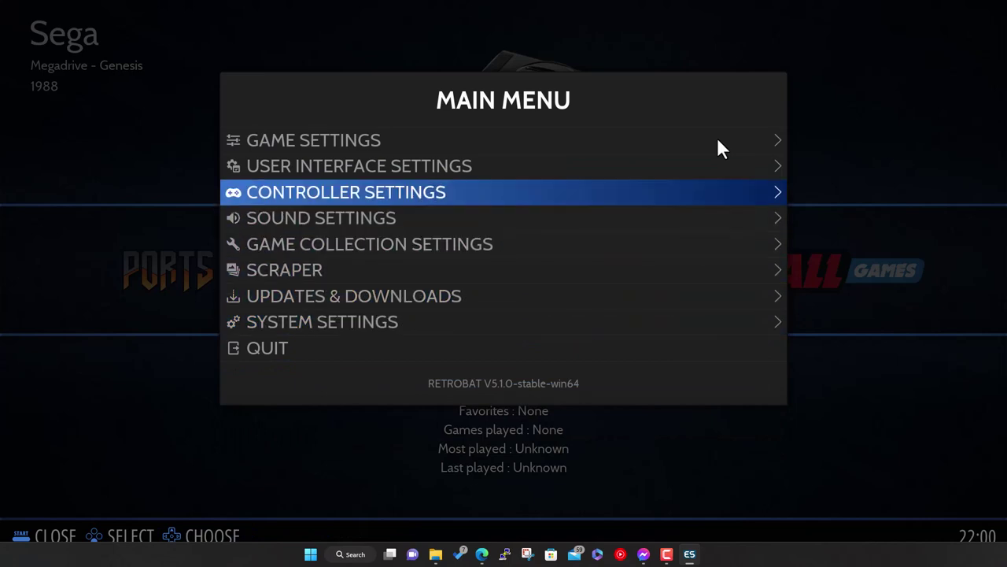
pyautogui.press('Down')
pyautogui.press('Up')
pyautogui.press('Return')
pyautogui.press('Down')
pyautogui.press('Down')
pyautogui.press('Down')
pyautogui.press('Down')
pyautogui.press('Down')
pyautogui.press('Down')
pyautogui.press('Down')
pyautogui.press('Down')
pyautogui.press('Down')
pyautogui.press('Down')
pyautogui.press('Down')
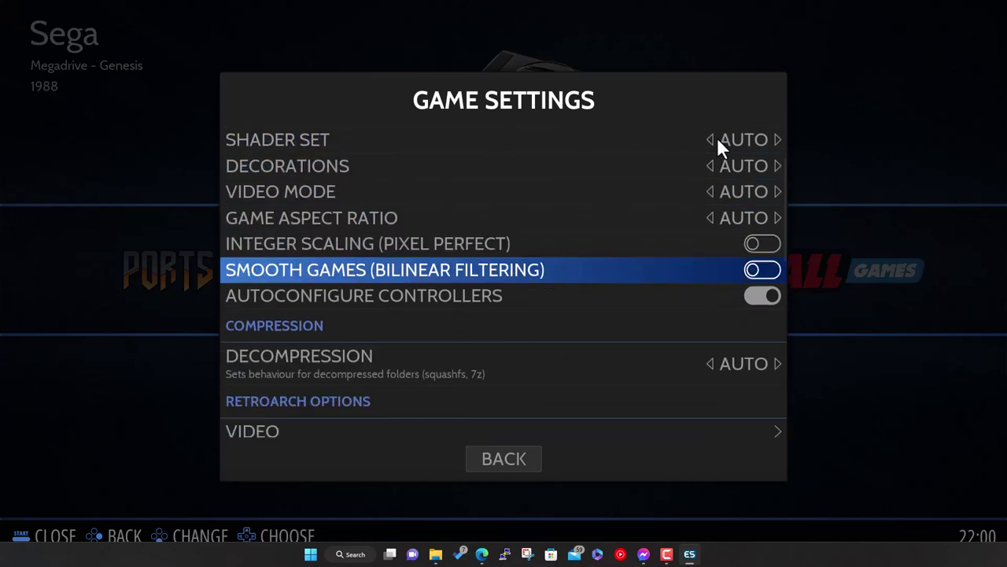
pyautogui.press('Down')
pyautogui.press('Down')
pyautogui.press('Down')
pyautogui.press('Down')
pyautogui.press('Down')
pyautogui.press('Down')
pyautogui.press('Down')
pyautogui.press('Down')
pyautogui.press('Down')
pyautogui.press('Down')
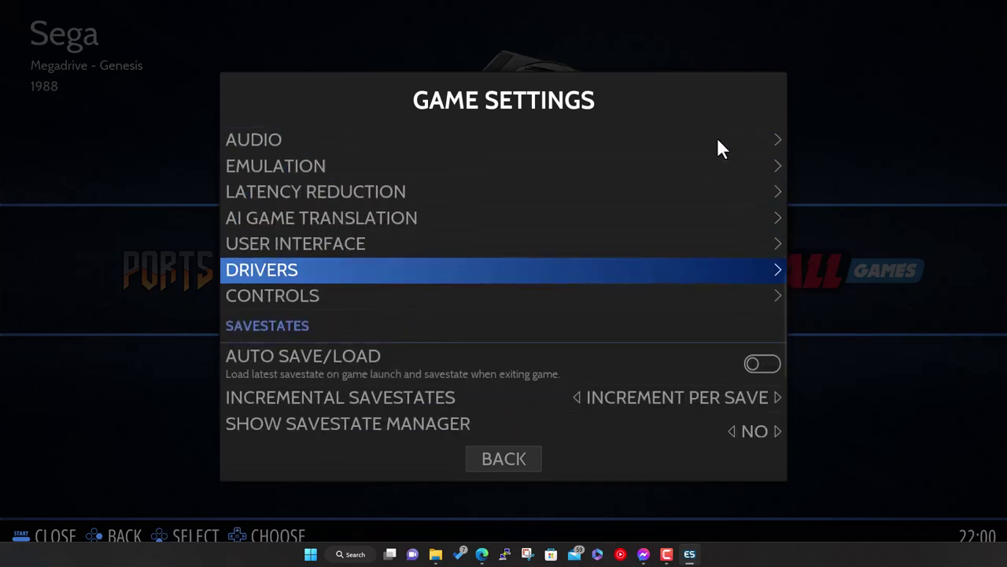
pyautogui.press('Down')
pyautogui.press('Down')
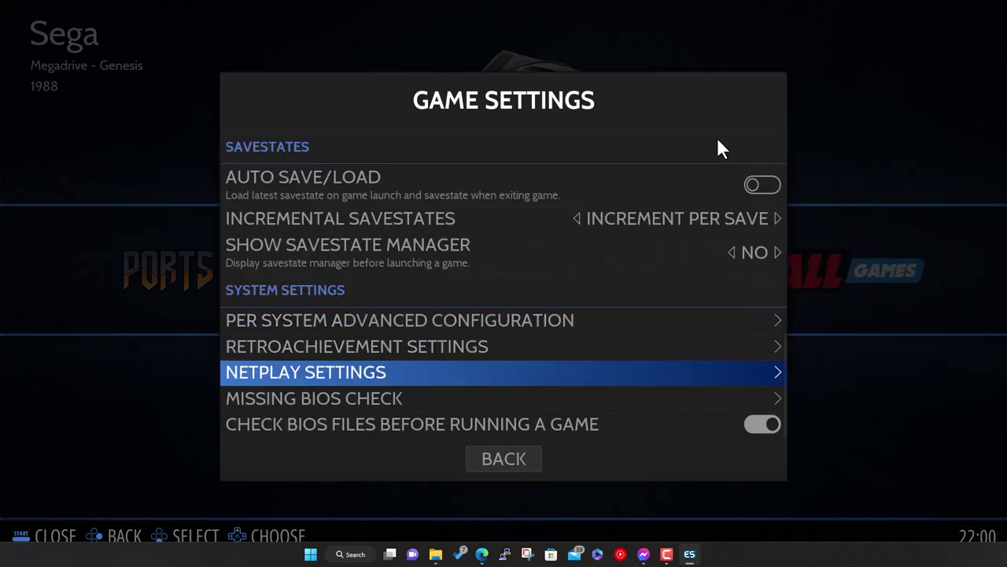
pyautogui.press('Down')
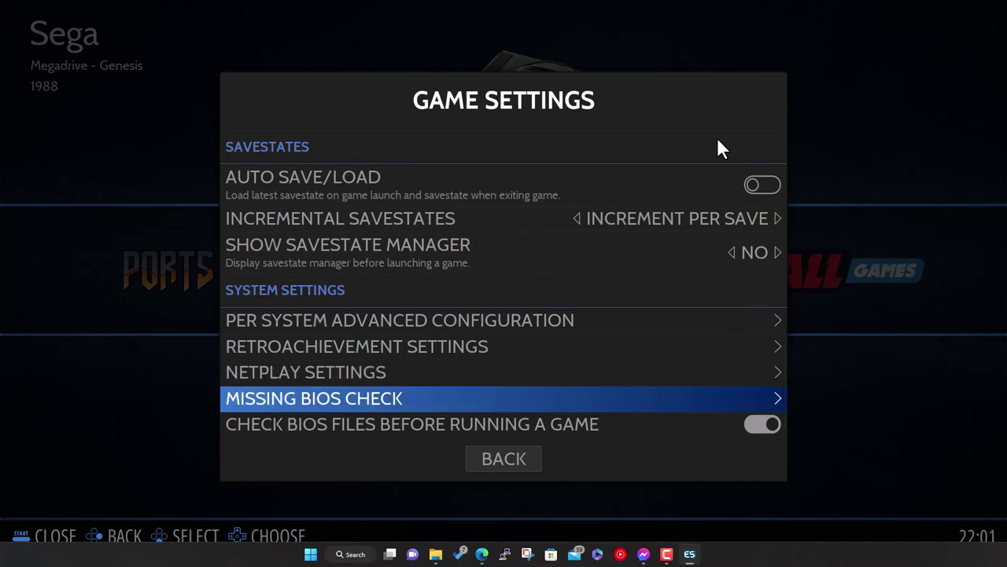
pyautogui.press('Return')
# Examine the missing BIOS files listed per system, from atari800 through dreamcast and neogeo to psx, and return to the main menu
pyautogui.press('Down')
pyautogui.press('Down')
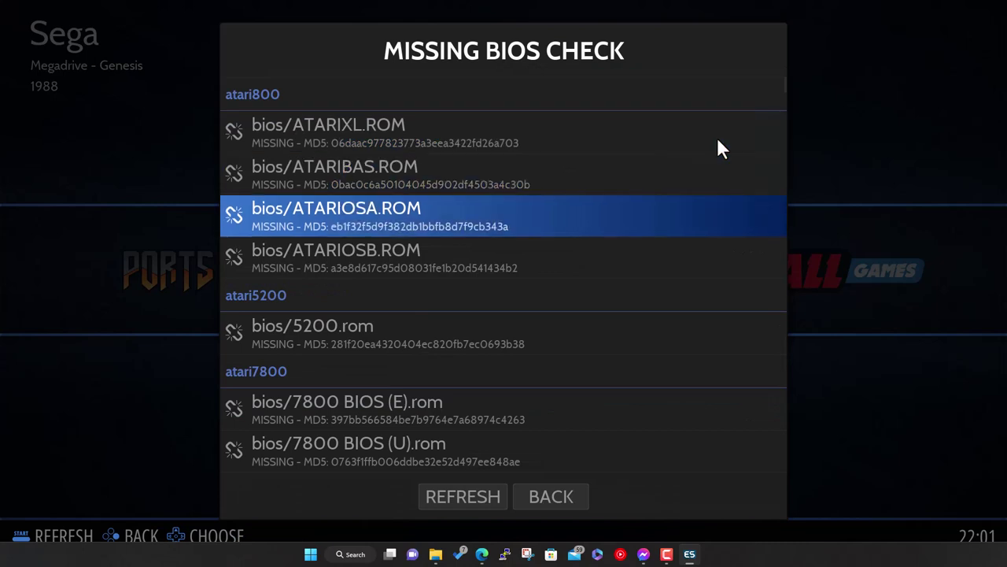
pyautogui.press('Down')
pyautogui.press('Up')
pyautogui.press('Up')
pyautogui.press('Up')
pyautogui.press('Down')
pyautogui.press('Down')
pyautogui.press('Down')
pyautogui.press('Down')
pyautogui.press('Down')
pyautogui.press('Down')
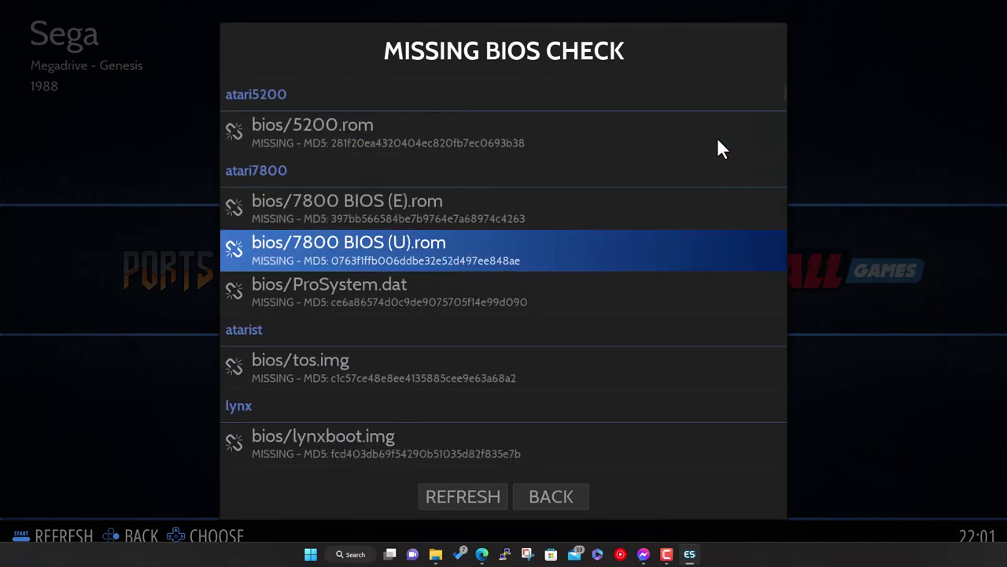
pyautogui.press('Down')
pyautogui.press('Down')
pyautogui.press('Down')
pyautogui.press('Down')
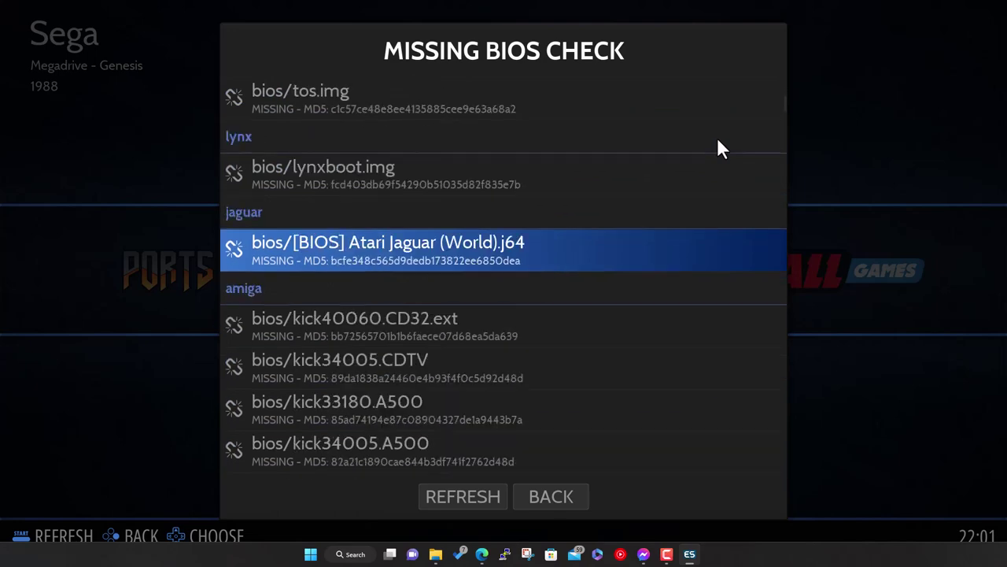
pyautogui.press('Down')
pyautogui.press('Down')
pyautogui.press('Down')
pyautogui.press('Down')
pyautogui.press('Down')
pyautogui.press('Down')
pyautogui.press('Down')
pyautogui.press('Down')
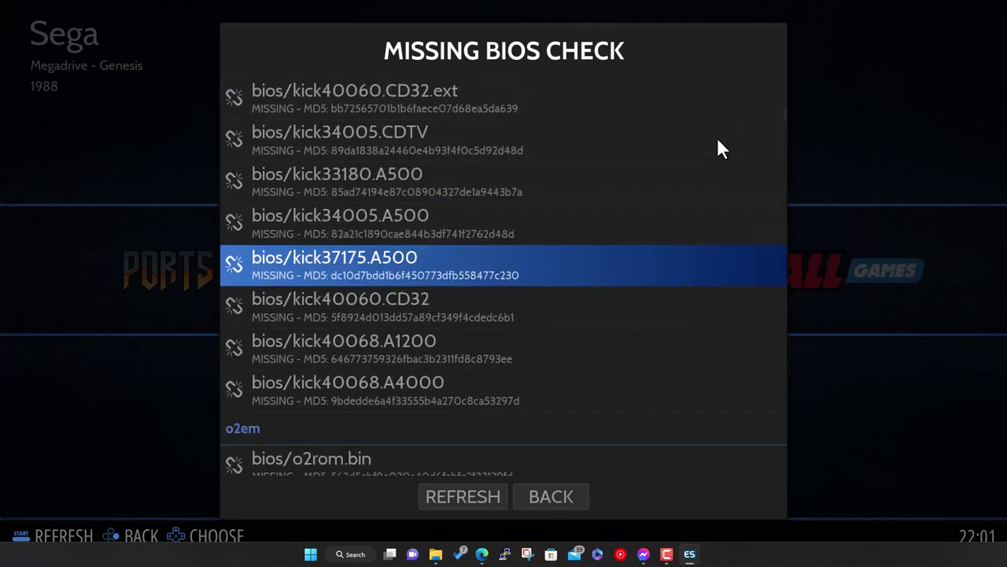
pyautogui.press('Down')
pyautogui.press('Down')
pyautogui.press('Down')
pyautogui.press('Down')
pyautogui.press('Down')
pyautogui.press('Down')
pyautogui.press('Down')
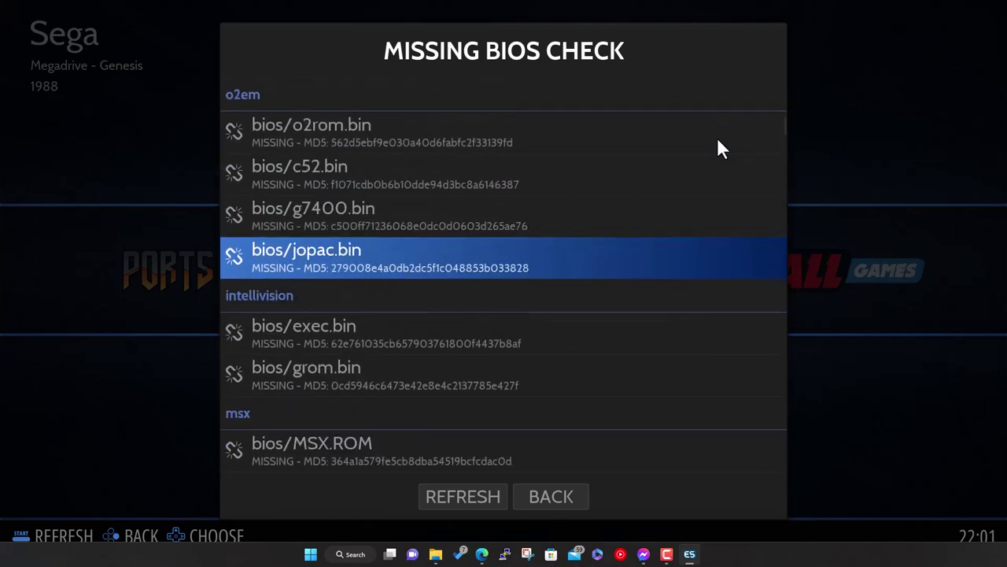
pyautogui.press('Down')
pyautogui.press('Down')
pyautogui.press('Down')
pyautogui.press('Down')
pyautogui.press('Down')
pyautogui.press('Down')
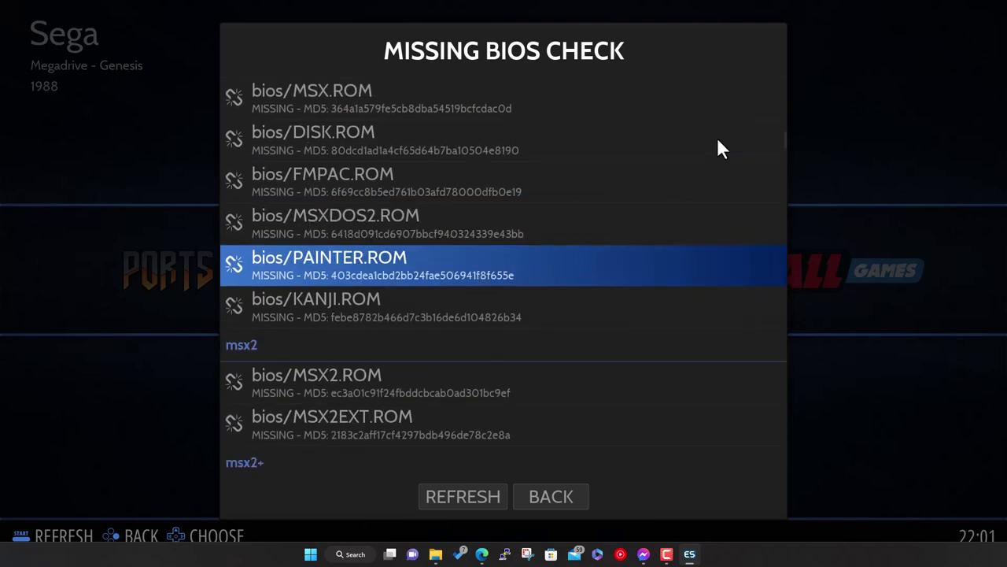
pyautogui.press('Down')
pyautogui.press('Down')
pyautogui.press('Down')
pyautogui.press('Down')
pyautogui.press('Down')
pyautogui.press('Down')
pyautogui.press('Down')
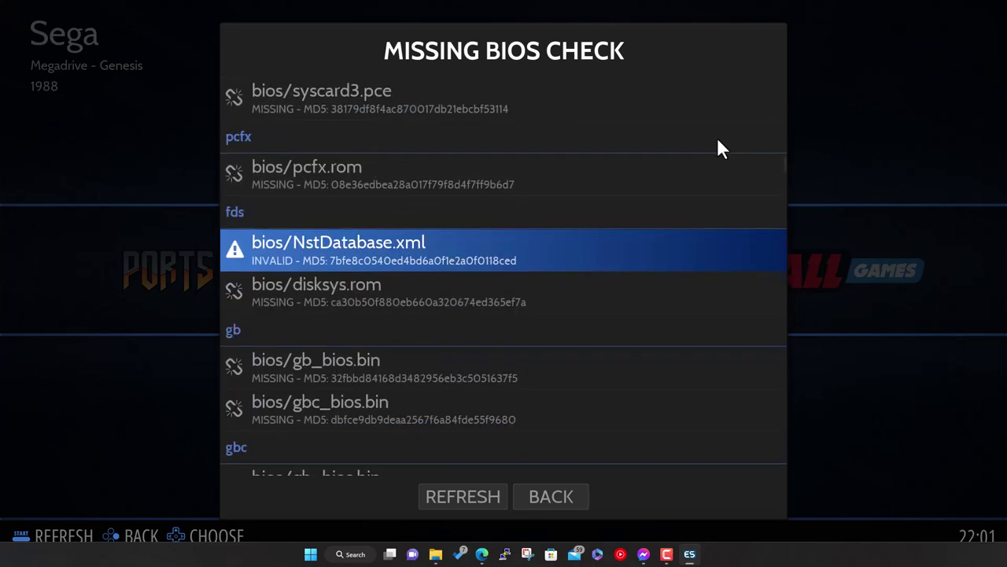
pyautogui.press('Down')
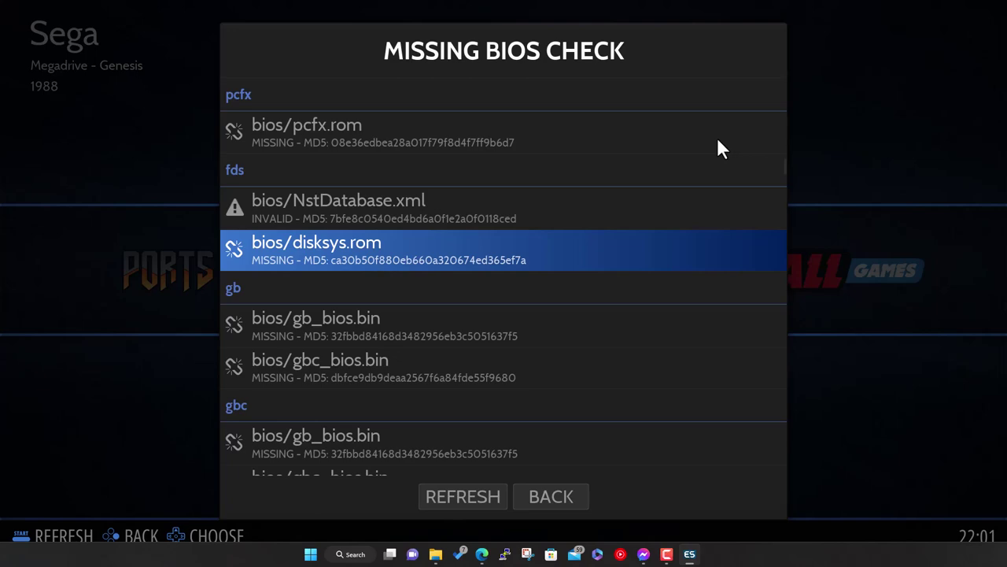
pyautogui.press('Up')
pyautogui.press('Up')
pyautogui.press('Up')
pyautogui.press('Down')
pyautogui.press('Down')
pyautogui.press('Down')
pyautogui.press('Down')
pyautogui.press('Down')
pyautogui.press('Down')
pyautogui.press('Down')
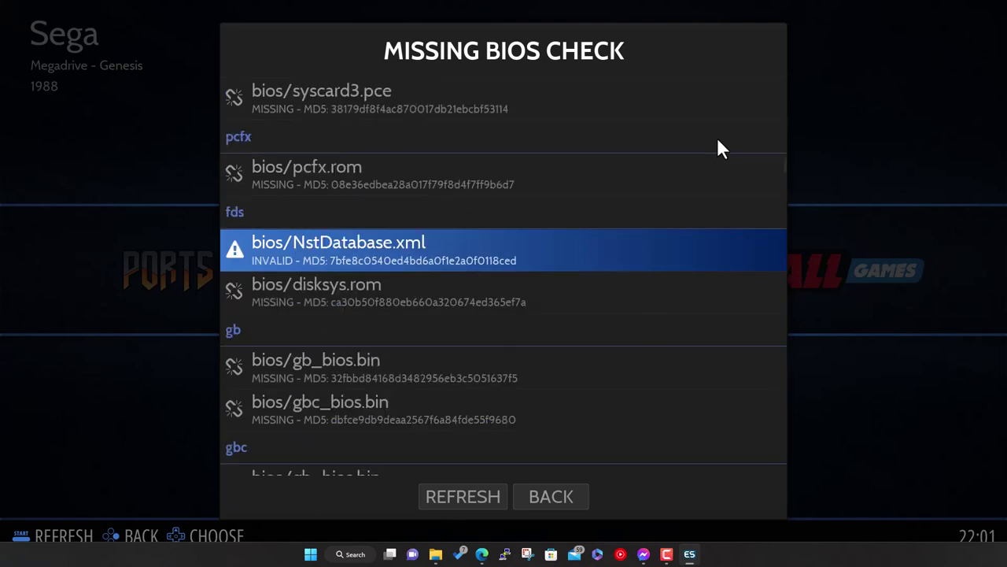
pyautogui.press('Down')
pyautogui.press('Down')
pyautogui.press('Down')
pyautogui.press('Down')
pyautogui.press('Down')
pyautogui.press('Down')
pyautogui.press('Down')
pyautogui.press('Down')
pyautogui.press('Down')
pyautogui.press('Down')
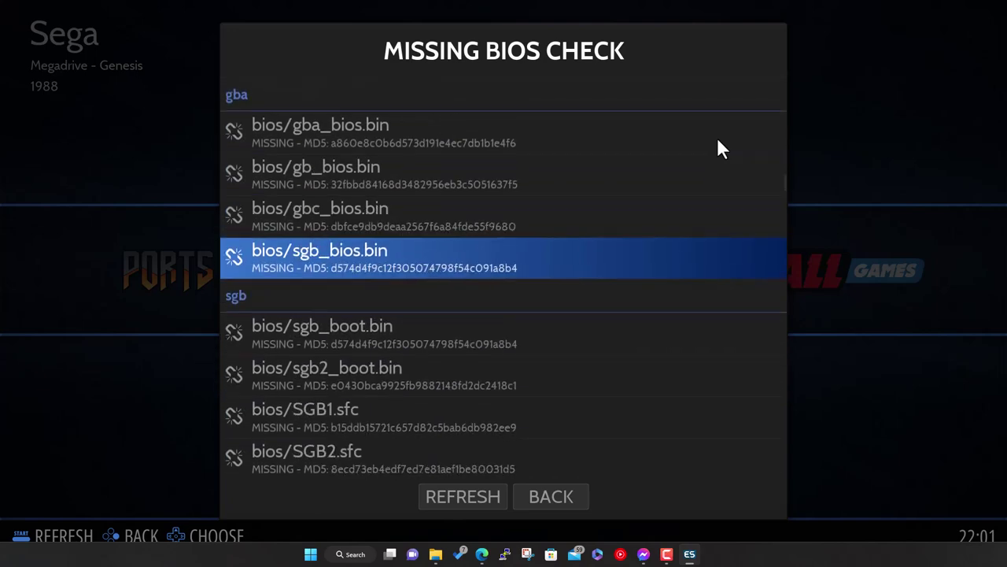
pyautogui.press('Down')
pyautogui.press('Down')
pyautogui.press('Down')
pyautogui.press('Down')
pyautogui.press('Down')
pyautogui.press('Down')
pyautogui.press('Down')
pyautogui.press('Down')
pyautogui.press('Down')
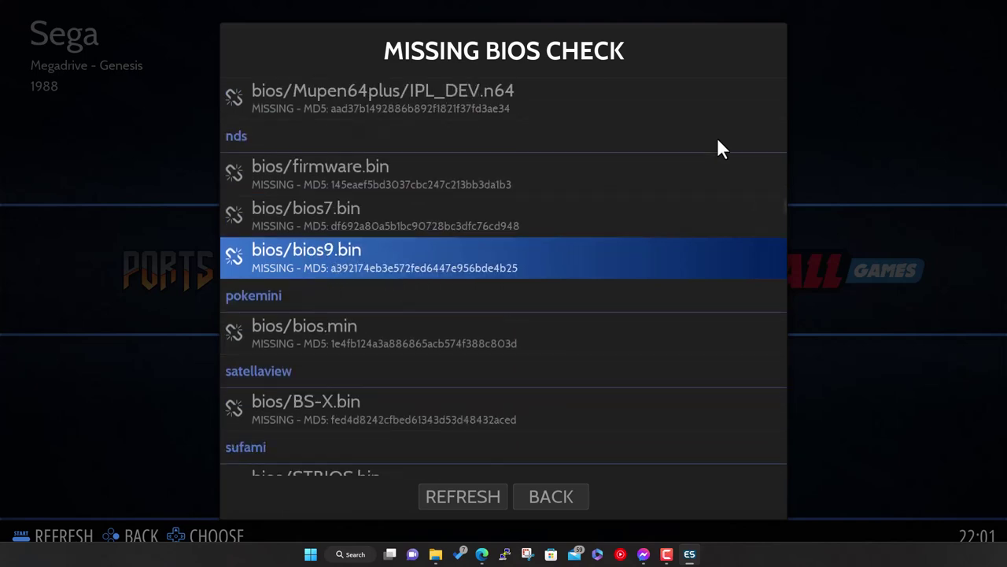
pyautogui.press('Down')
pyautogui.press('Down')
pyautogui.press('Down')
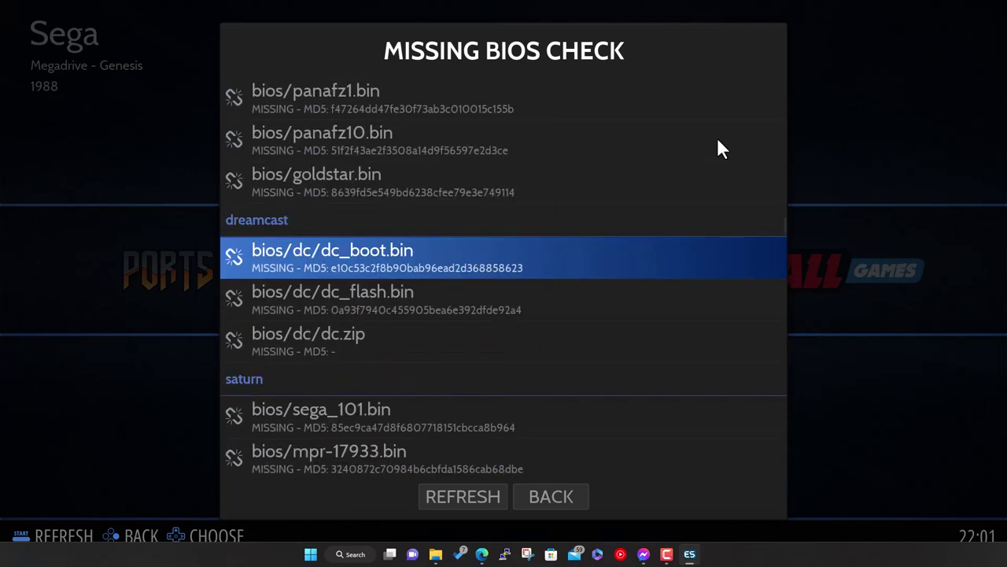
pyautogui.press('Down')
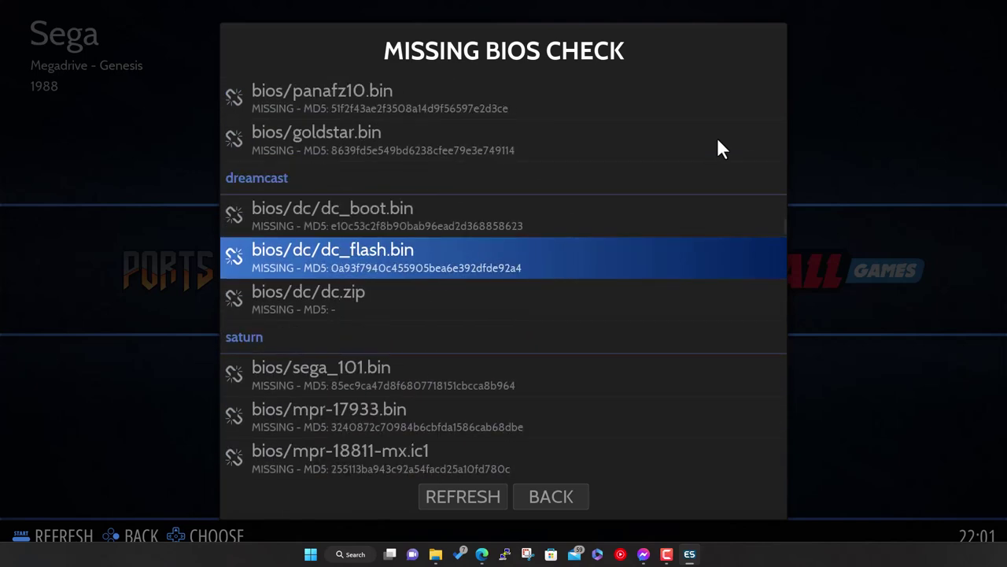
pyautogui.press('Down')
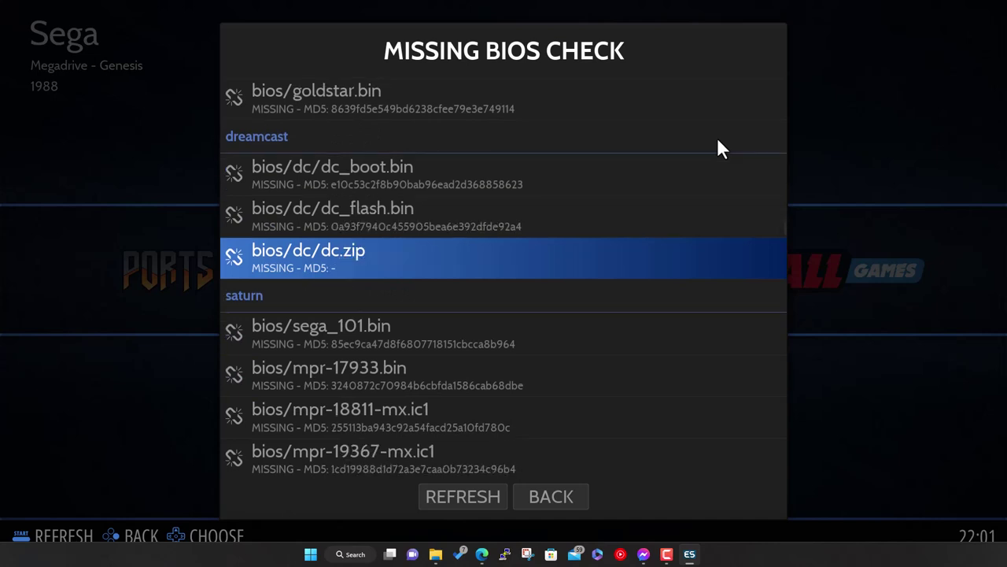
pyautogui.press('Up')
pyautogui.press('Up')
pyautogui.press('Down')
pyautogui.press('Down')
pyautogui.press('Down')
pyautogui.press('Down')
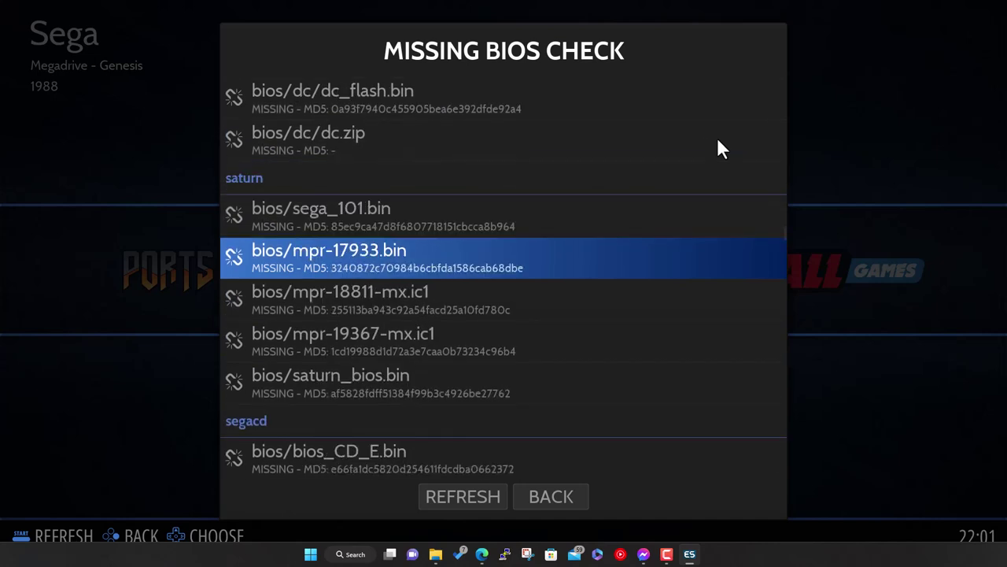
pyautogui.press('Down')
pyautogui.press('Down')
pyautogui.press('Down')
pyautogui.press('Down')
pyautogui.press('Down')
pyautogui.press('Down')
pyautogui.press('Down')
pyautogui.press('Down')
pyautogui.press('Down')
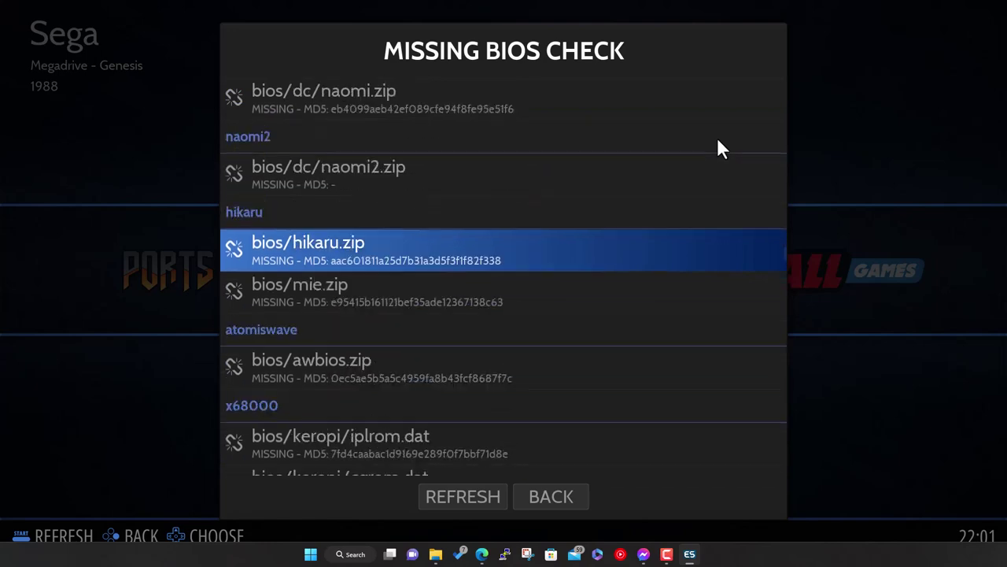
pyautogui.press('Down')
pyautogui.press('Down')
pyautogui.press('Down')
pyautogui.press('Down')
pyautogui.press('Down')
pyautogui.press('Down')
pyautogui.press('Down')
pyautogui.press('Down')
pyautogui.press('Down')
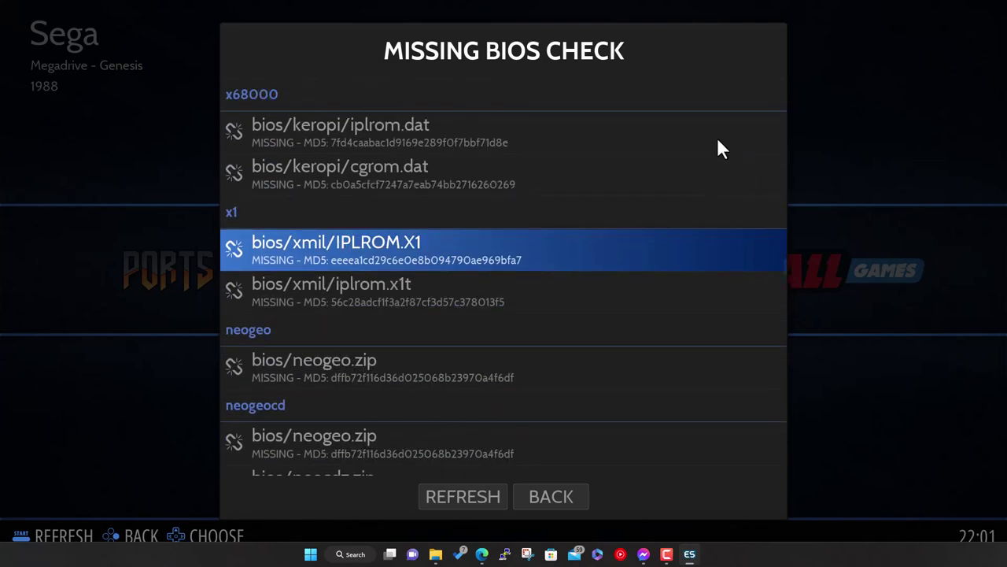
pyautogui.press('Down')
pyautogui.press('Down')
pyautogui.press('Down')
pyautogui.press('Down')
pyautogui.press('Down')
pyautogui.press('Down')
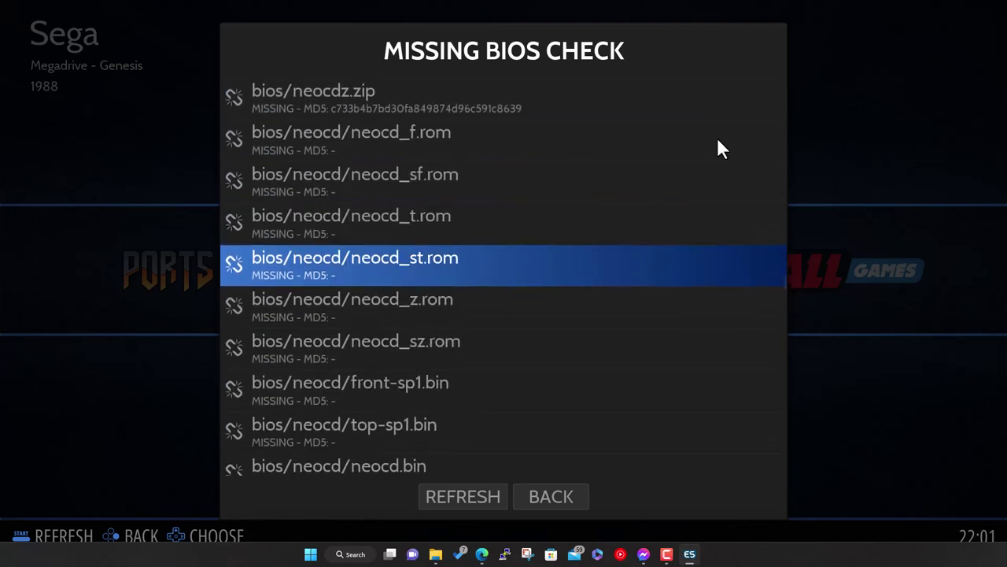
pyautogui.press('Down')
pyautogui.press('Down')
pyautogui.press('Down')
pyautogui.press('Down')
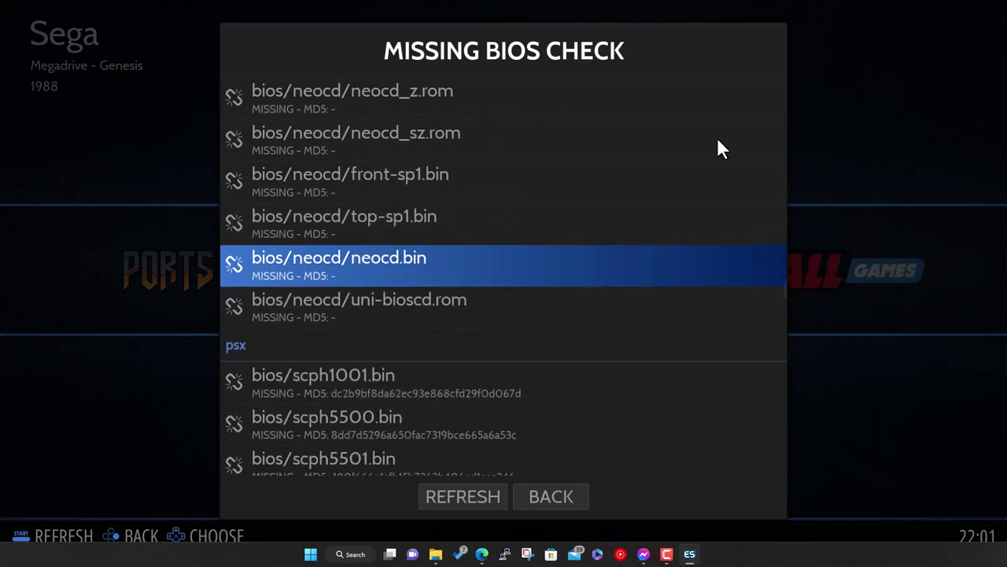
pyautogui.press('Down')
pyautogui.press('Down')
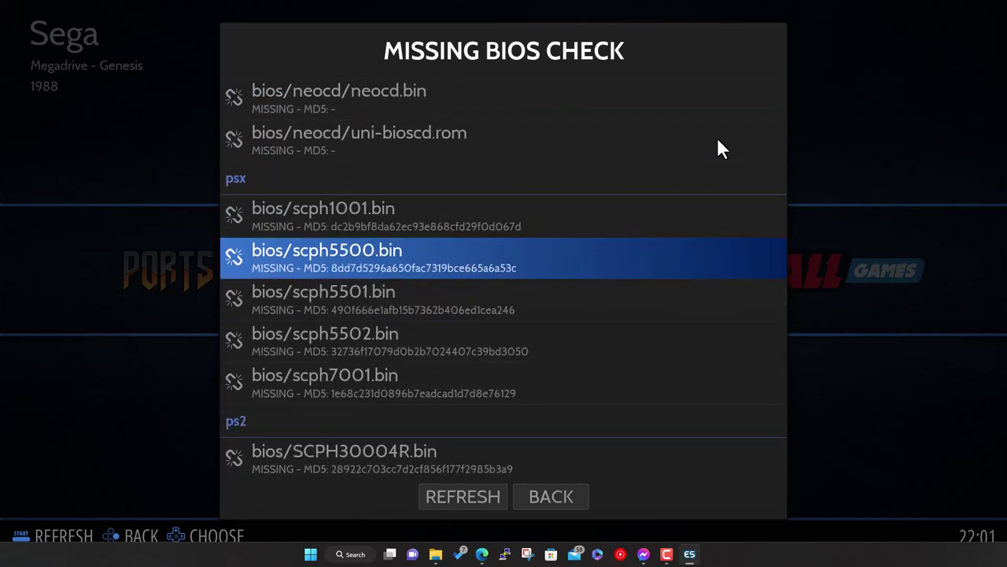
pyautogui.press('Down')
pyautogui.press('Down')
pyautogui.press('Down')
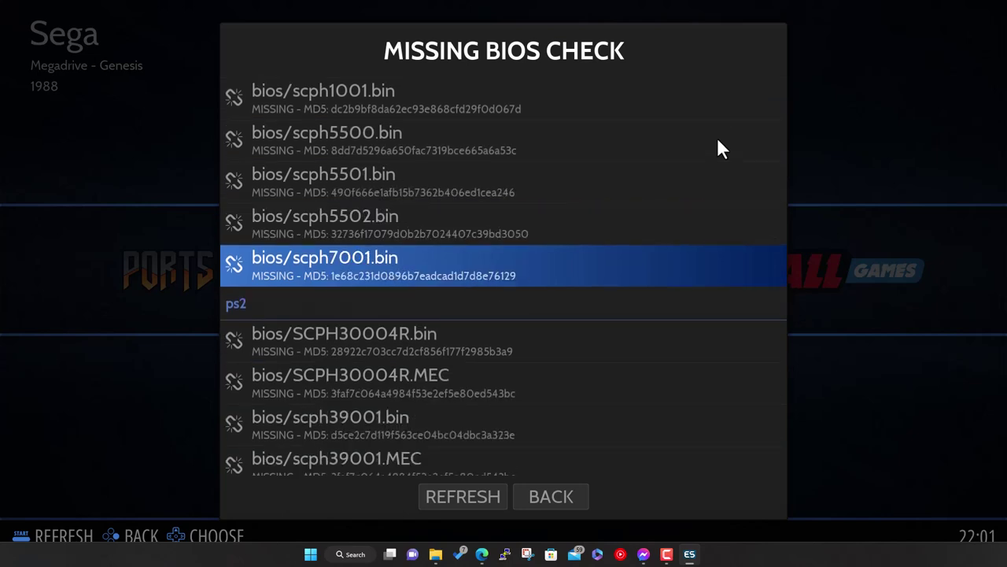
pyautogui.press('Escape')
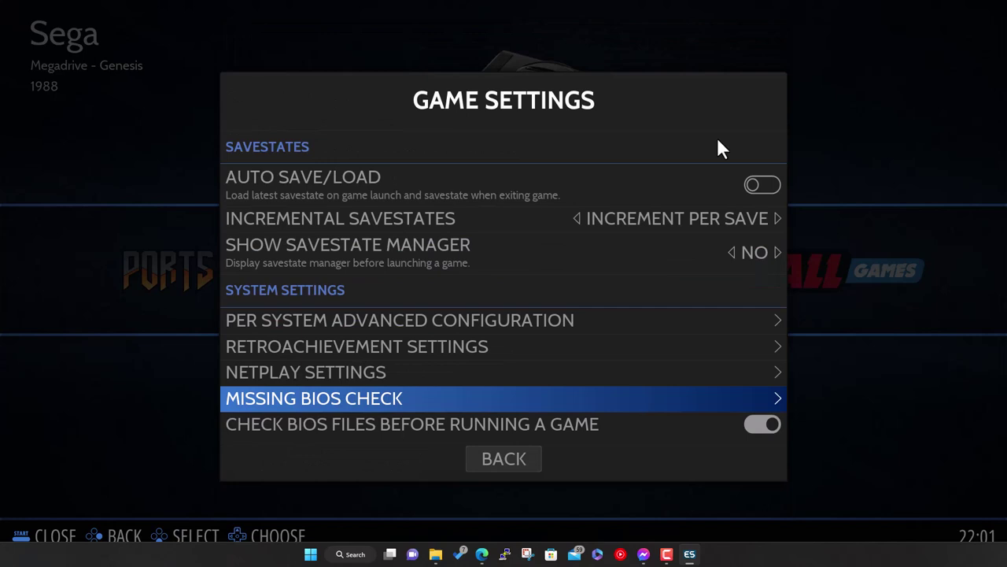
pyautogui.press('Escape')
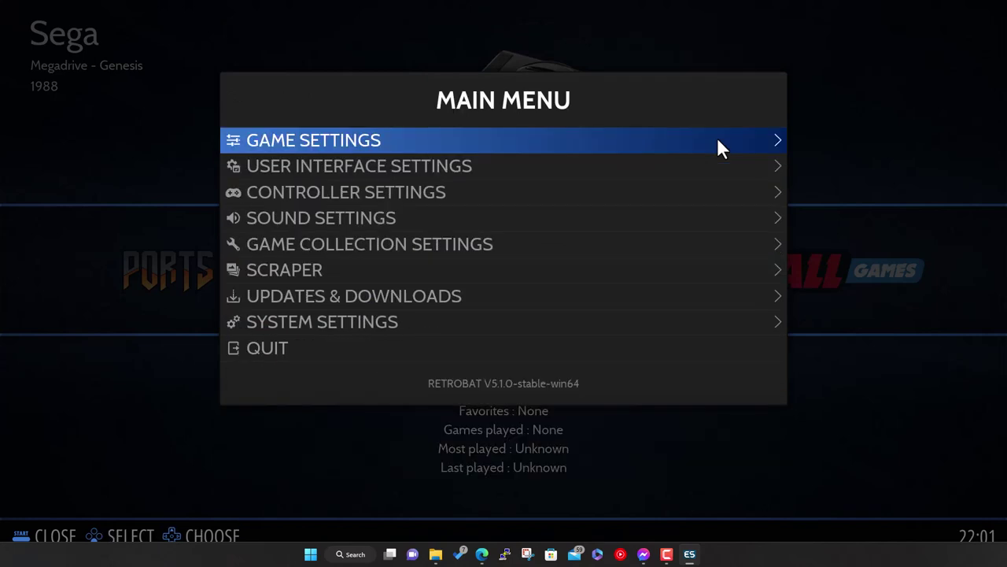
# Open the Scraper from the main menu
pyautogui.press('Down')
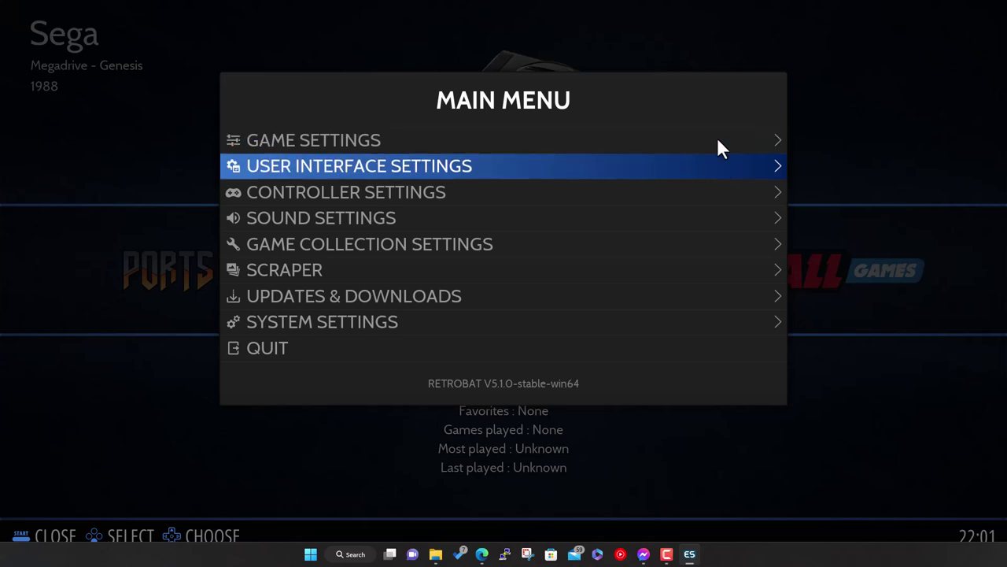
pyautogui.press('Down')
pyautogui.press('Down')
pyautogui.press('Down')
pyautogui.press('Down')
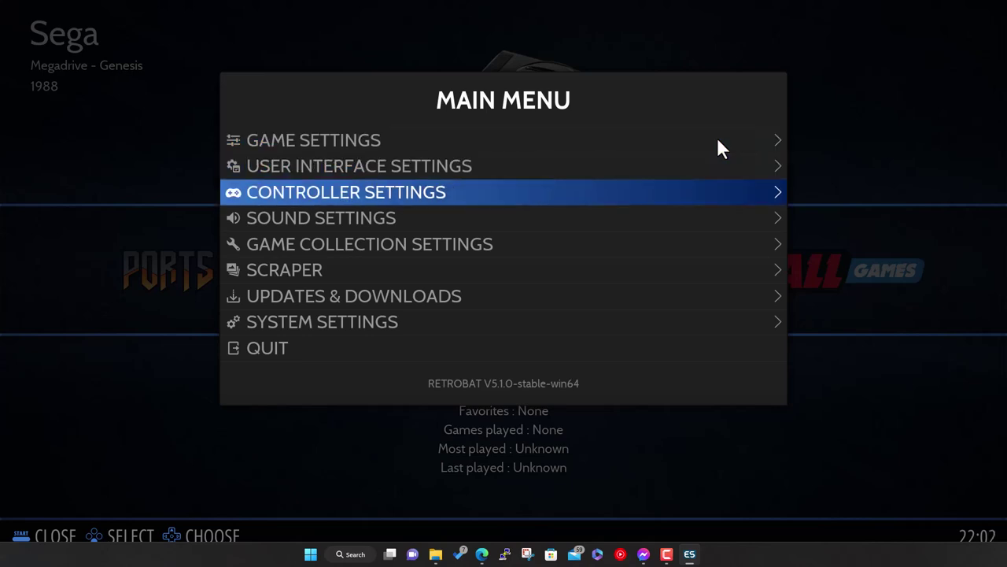
pyautogui.press('Return')
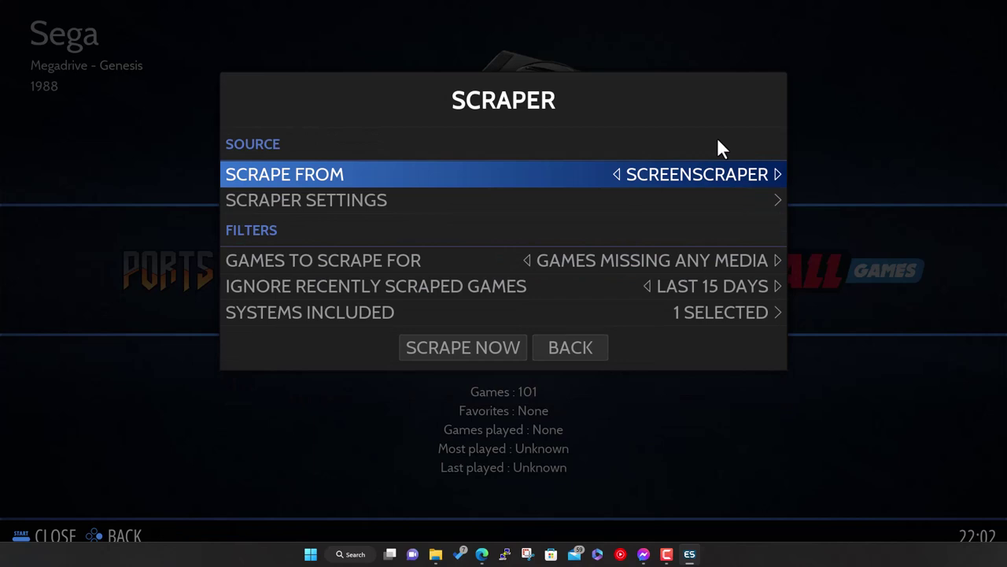
# Look through the available scraping databases and choose ScreenScraper as the scrape source
pyautogui.press('Return')
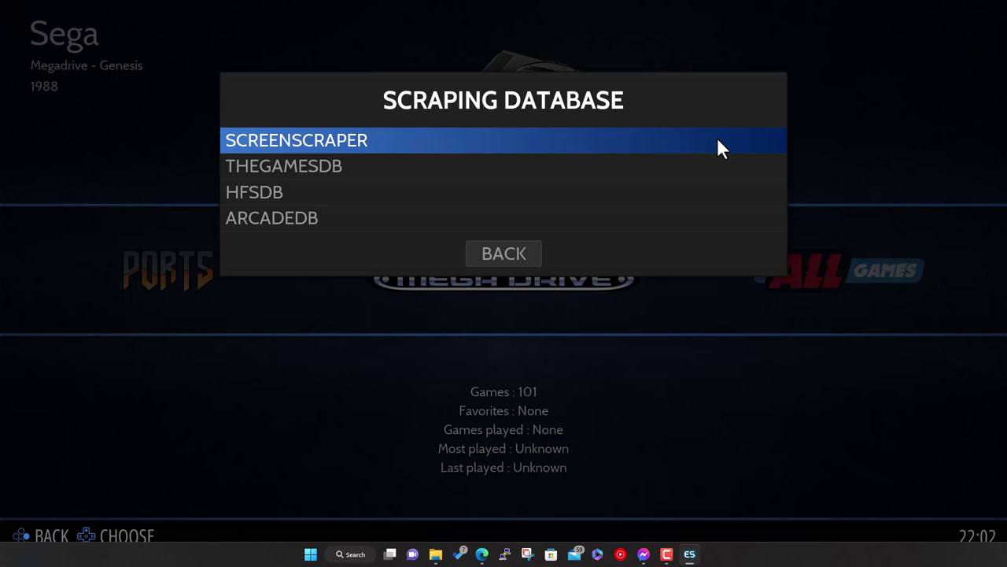
pyautogui.press('Down')
pyautogui.press('Down')
pyautogui.press('Down')
pyautogui.press('Up')
pyautogui.press('Up')
pyautogui.press('Up')
pyautogui.press('Return')
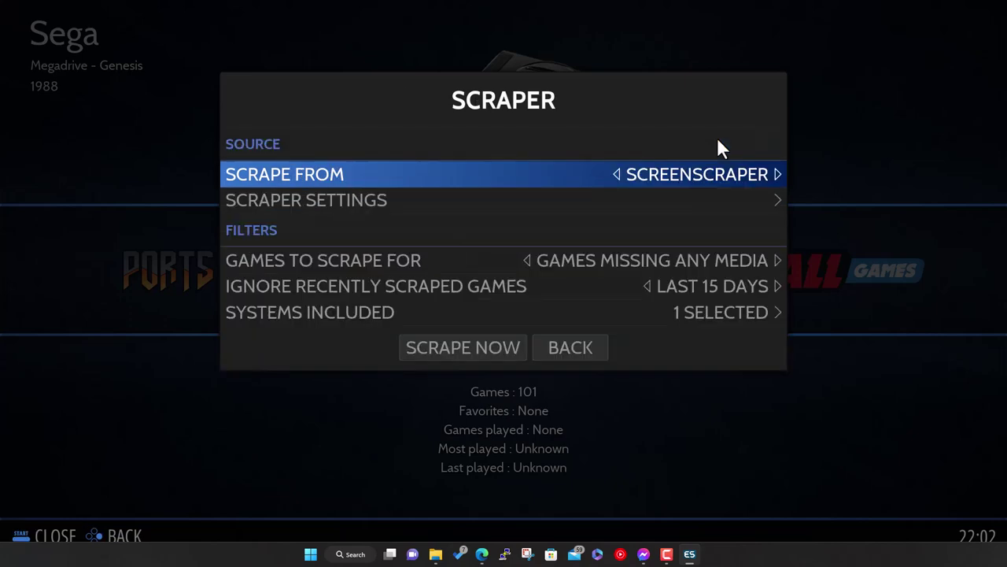
# Open the Scraper Settings and examine the image, box and logo source options
pyautogui.press('Down')
pyautogui.press('Return')
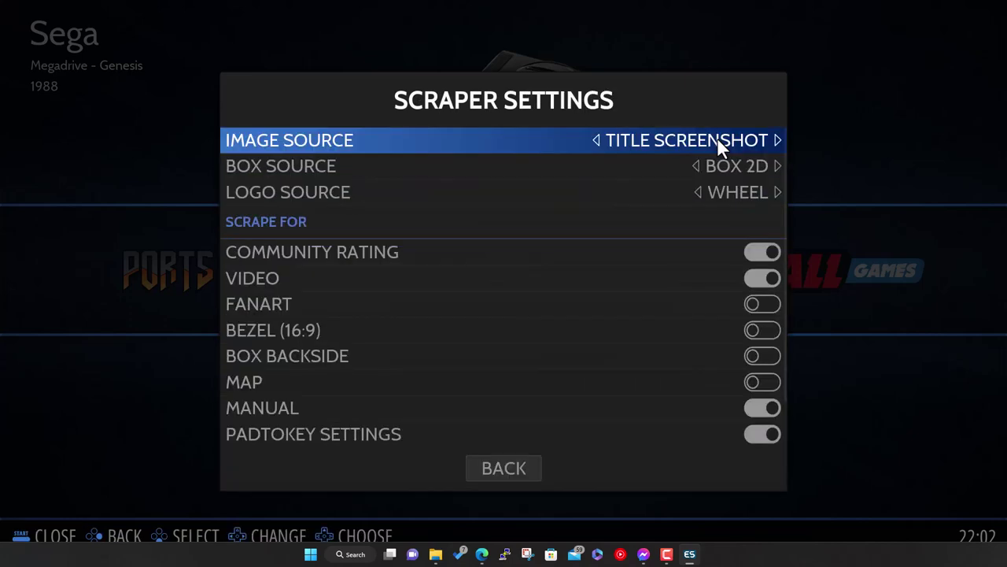
pyautogui.press('Down')
pyautogui.press('Down')
pyautogui.press('Up')
pyautogui.press('Up')
pyautogui.press('Down')
pyautogui.press('Down')
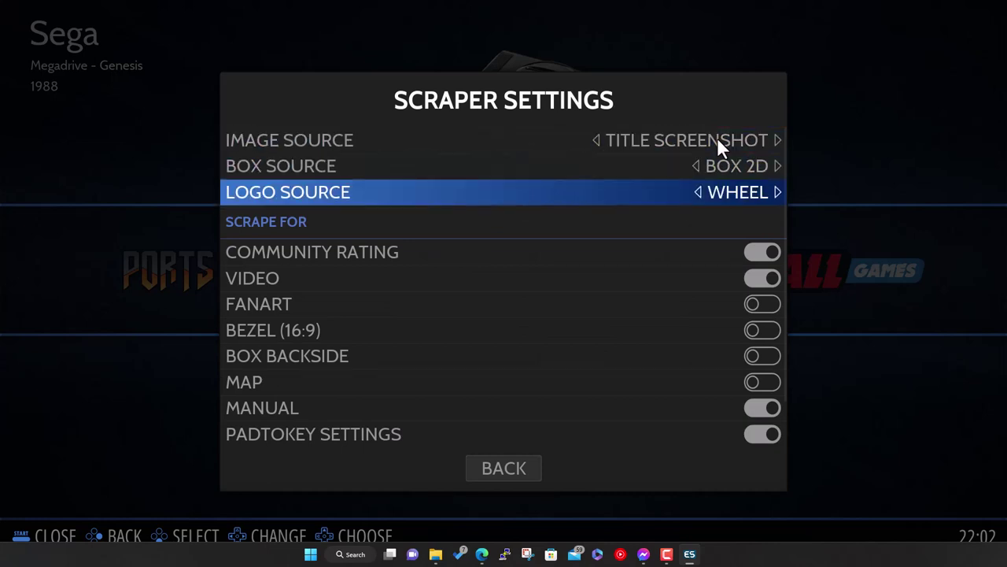
pyautogui.press('Up')
pyautogui.press('Up')
pyautogui.press('Down')
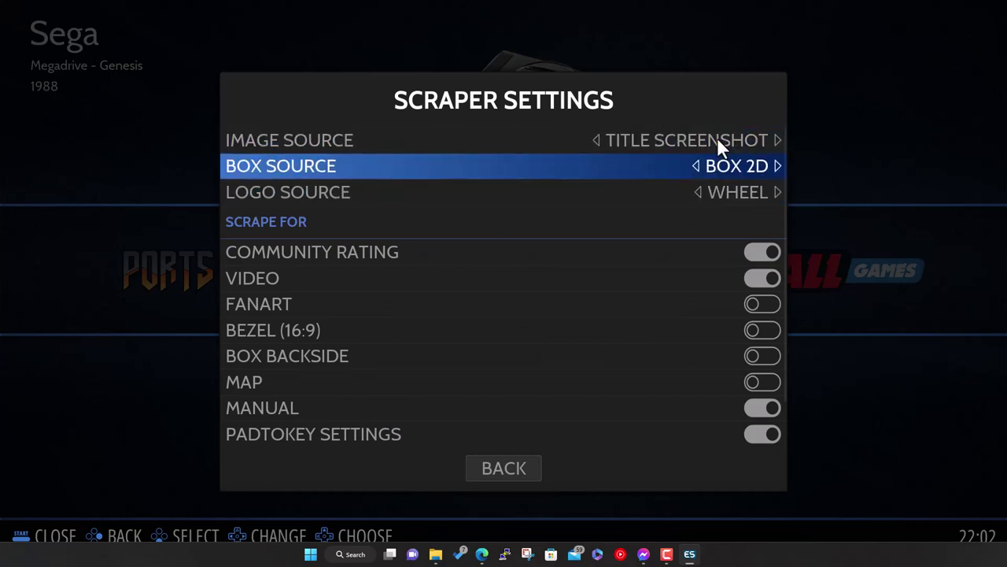
# Open the Box Source choices and select Box 2D
pyautogui.press('Return')
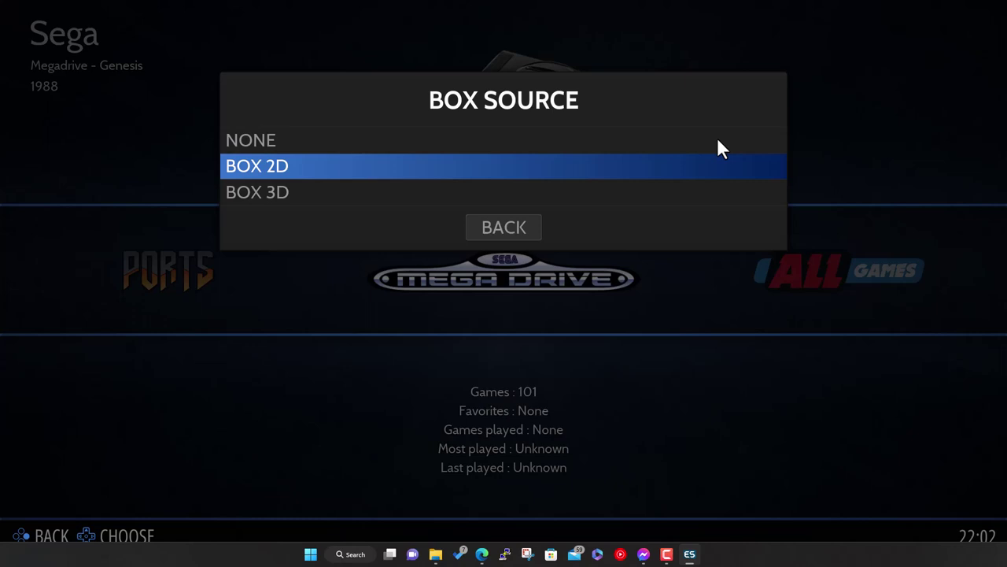
pyautogui.press('Return')
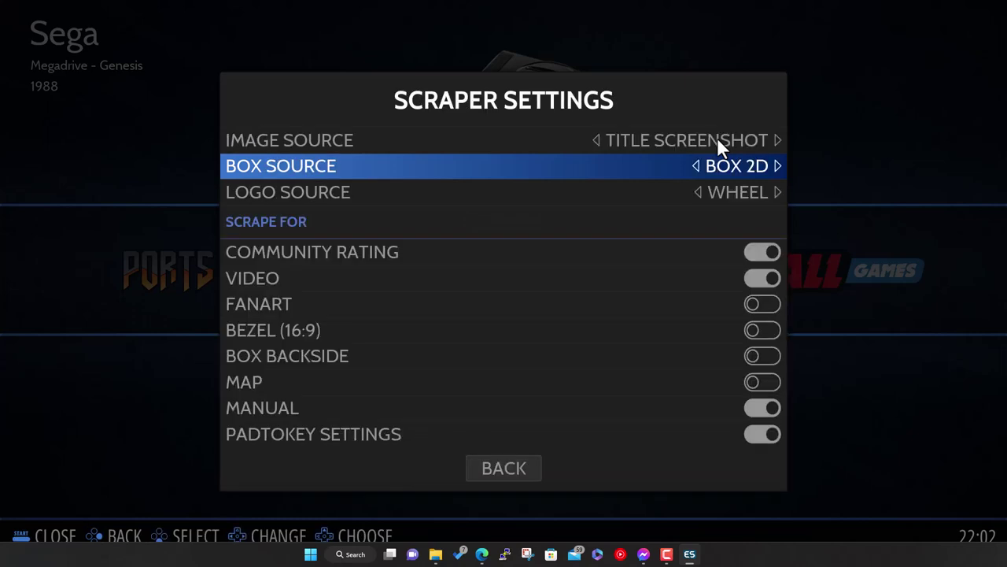
pyautogui.press('Down')
pyautogui.press('Up')
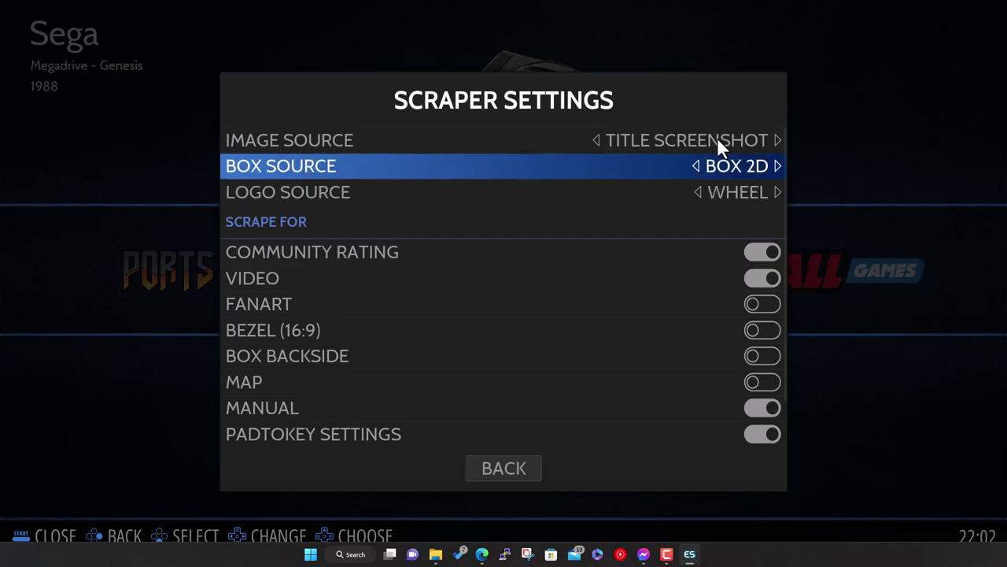
# Examine the Logo Source choices in the Scraper Settings without changing the selection
pyautogui.press('Down')
pyautogui.press('Return')
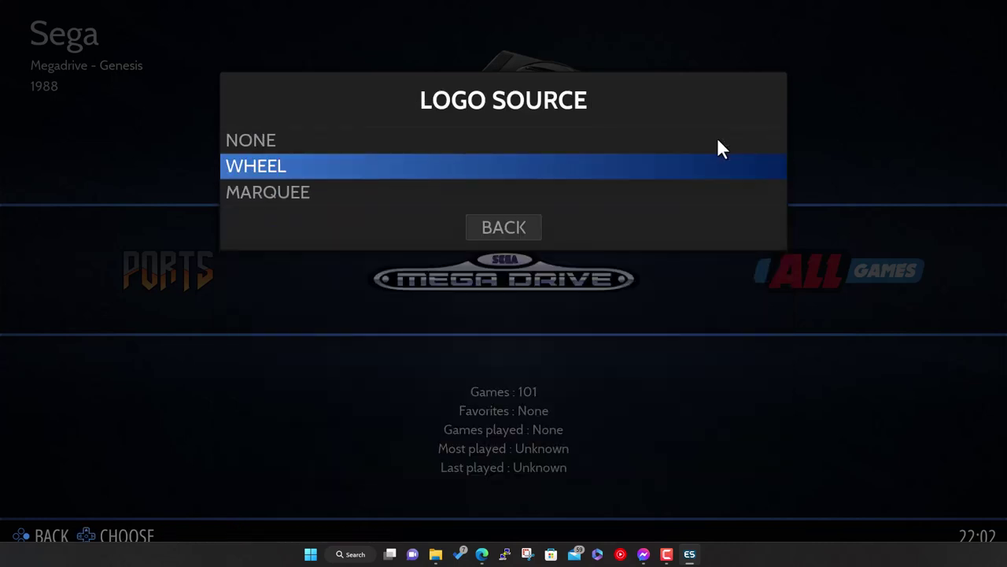
pyautogui.press('Down')
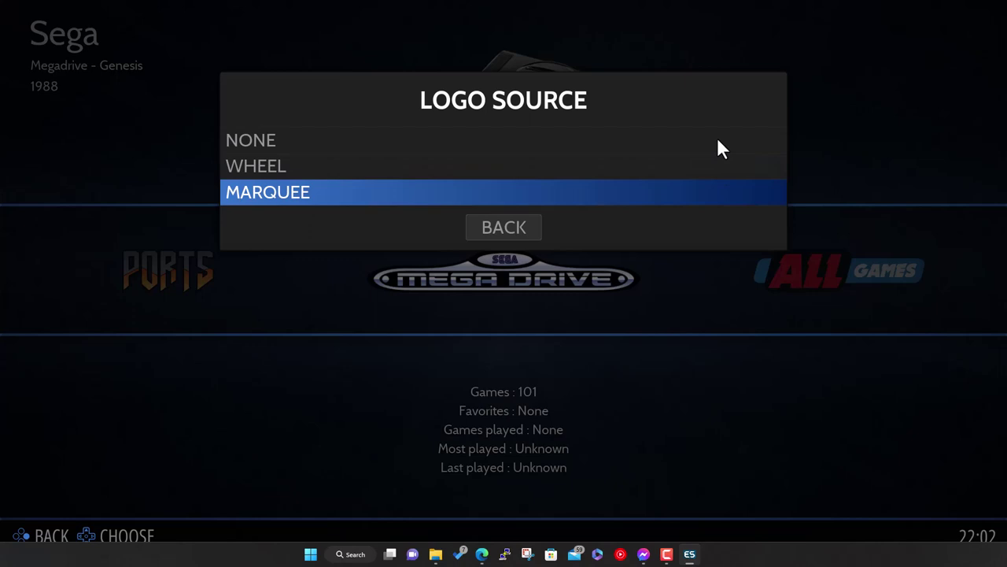
pyautogui.press('Escape')
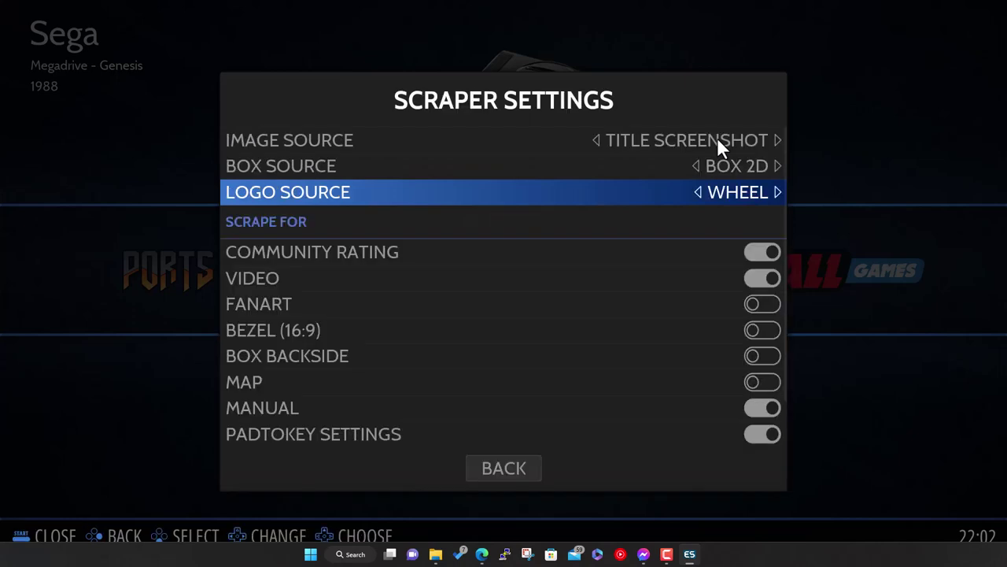
# Examine the media types available for scraping, from Community Rating and Video down to Map and Manual
pyautogui.press('Down')
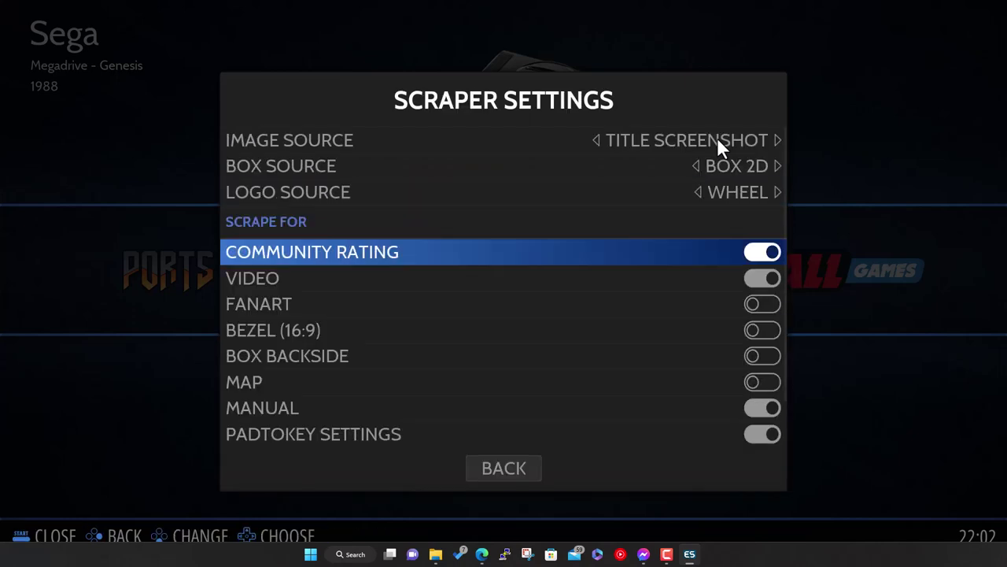
pyautogui.press('Down')
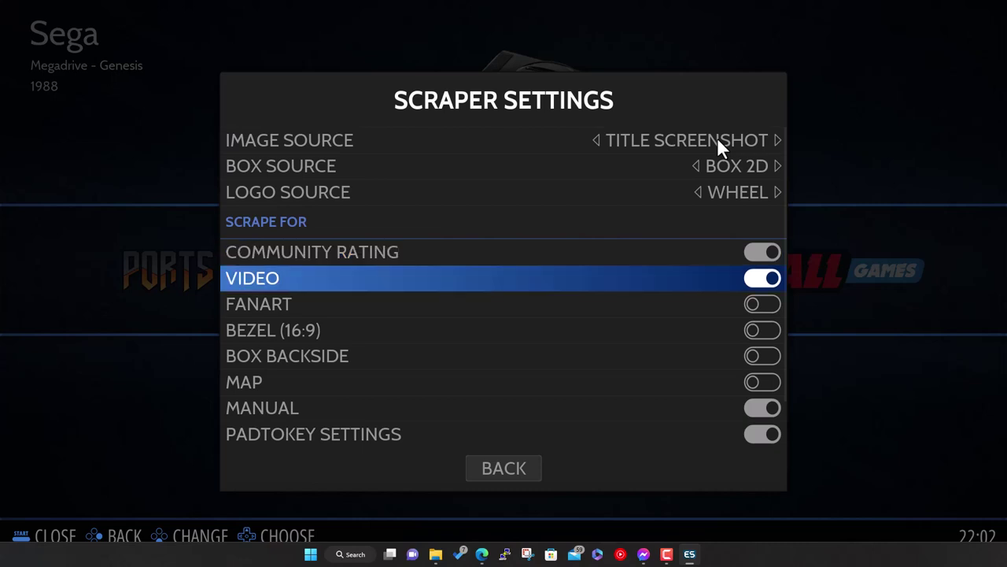
pyautogui.press('Up')
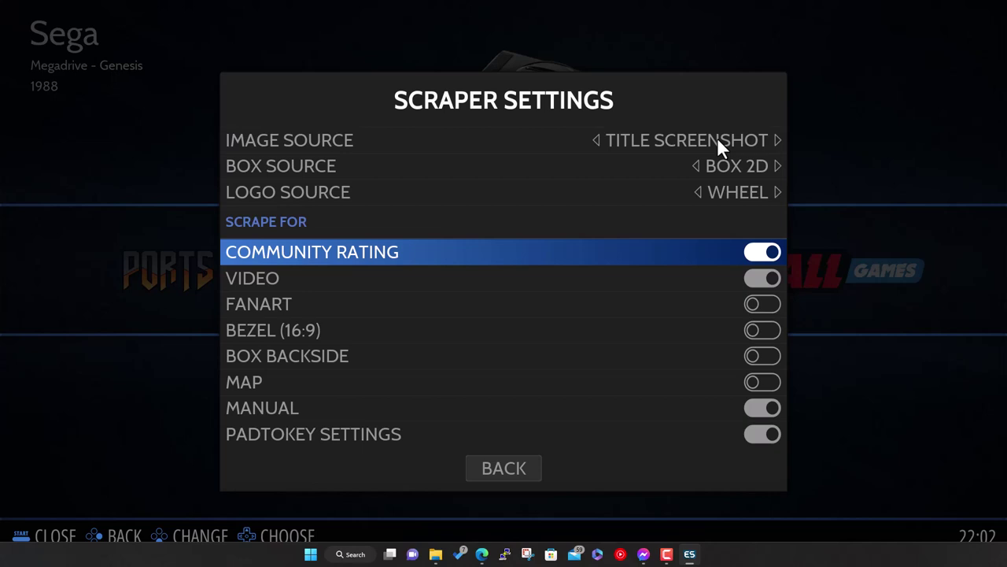
pyautogui.press('Down')
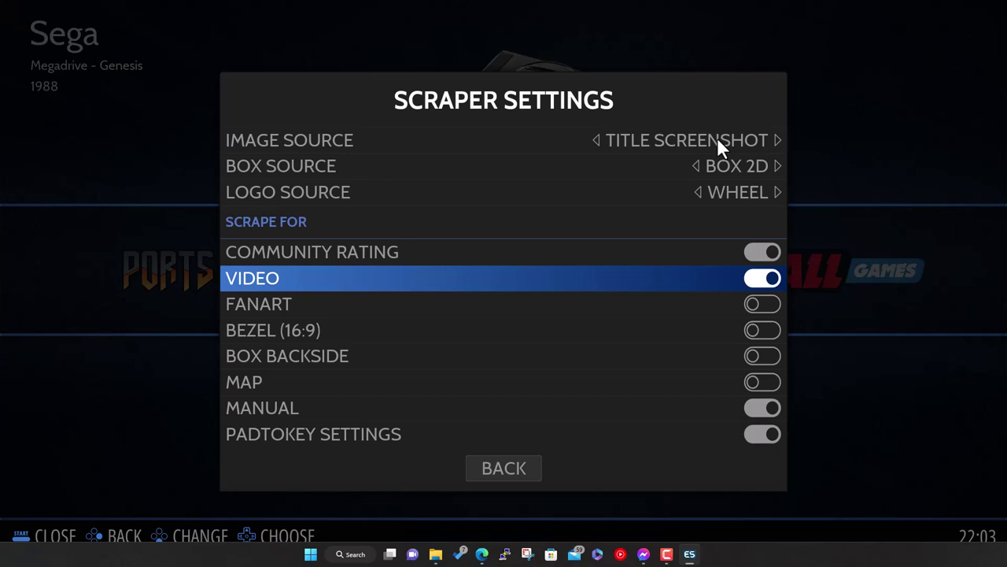
pyautogui.press('Down')
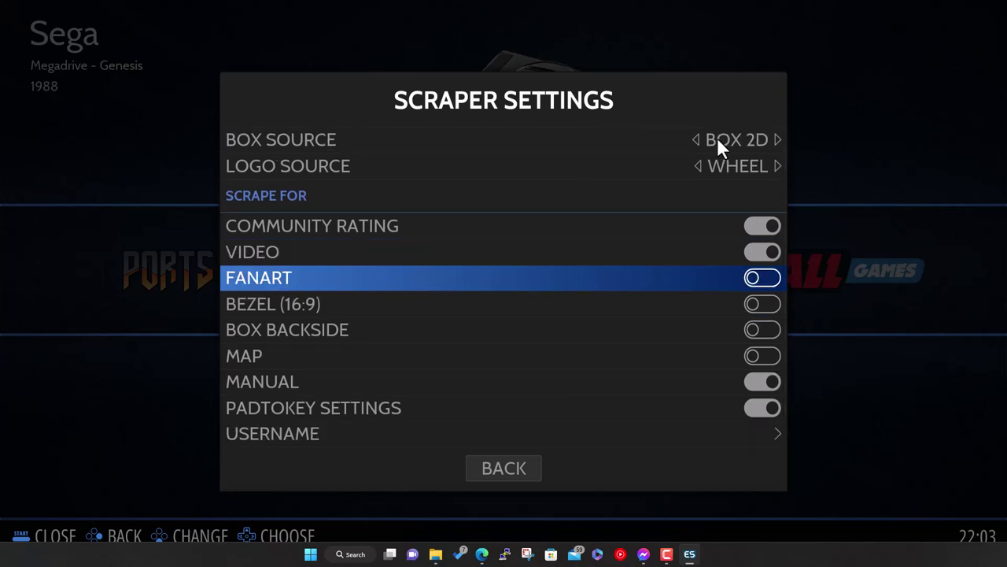
pyautogui.press('Down')
pyautogui.press('Down')
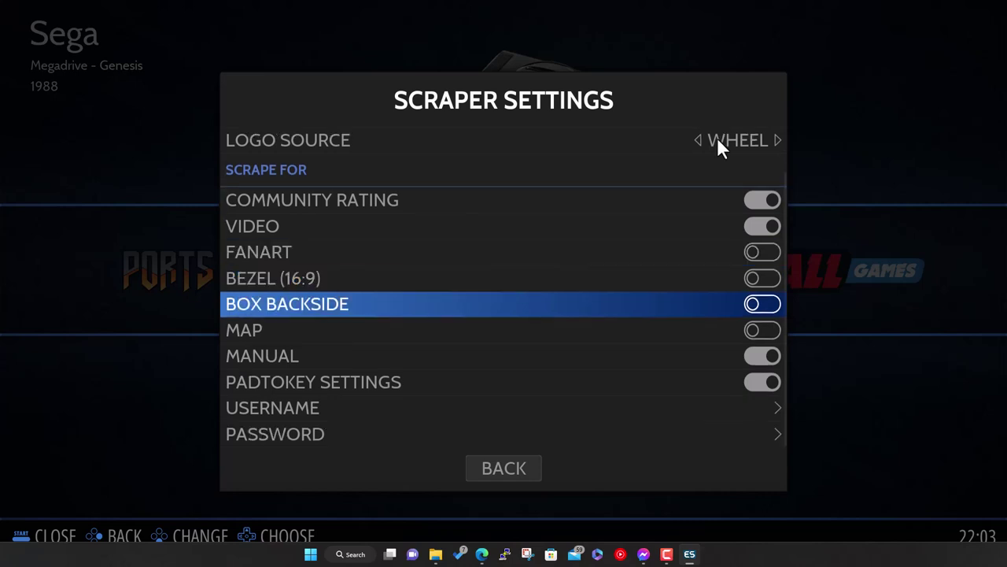
pyautogui.press('Up')
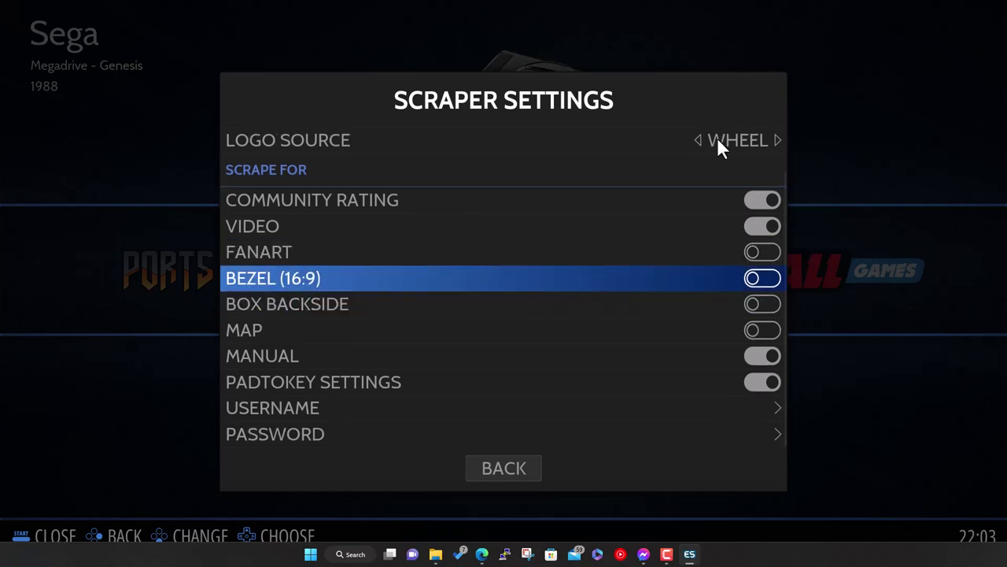
pyautogui.press('Down')
pyautogui.press('Down')
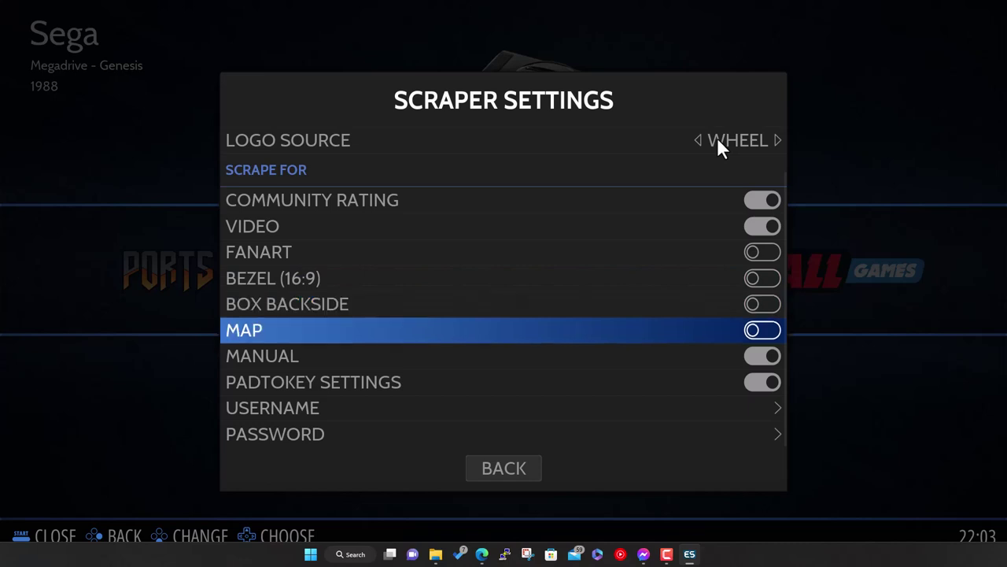
pyautogui.press('Down')
pyautogui.press('BackSpace')
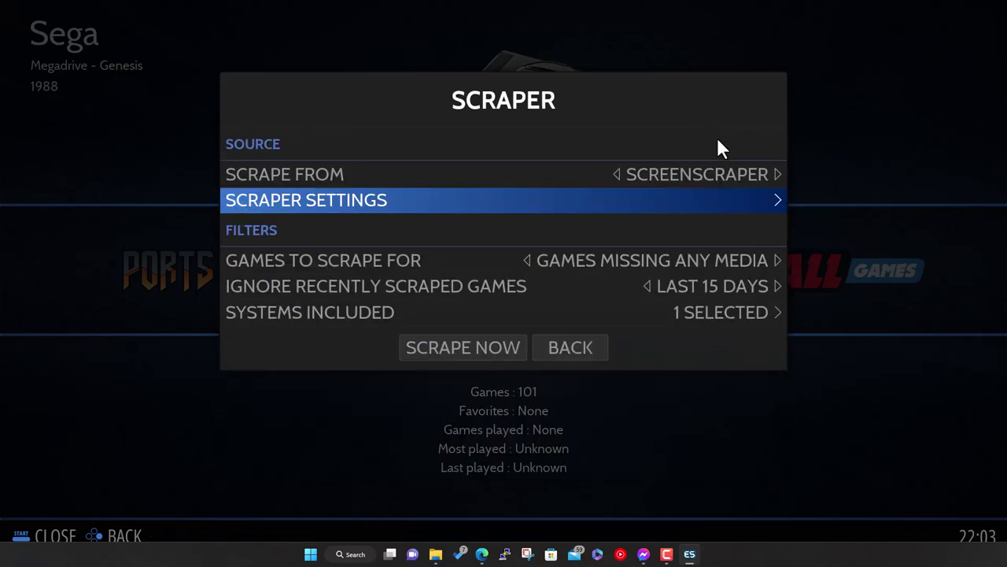
# Reopen the Scraper Settings, turn off scraping of manuals, and return to the system view
pyautogui.press('Return')
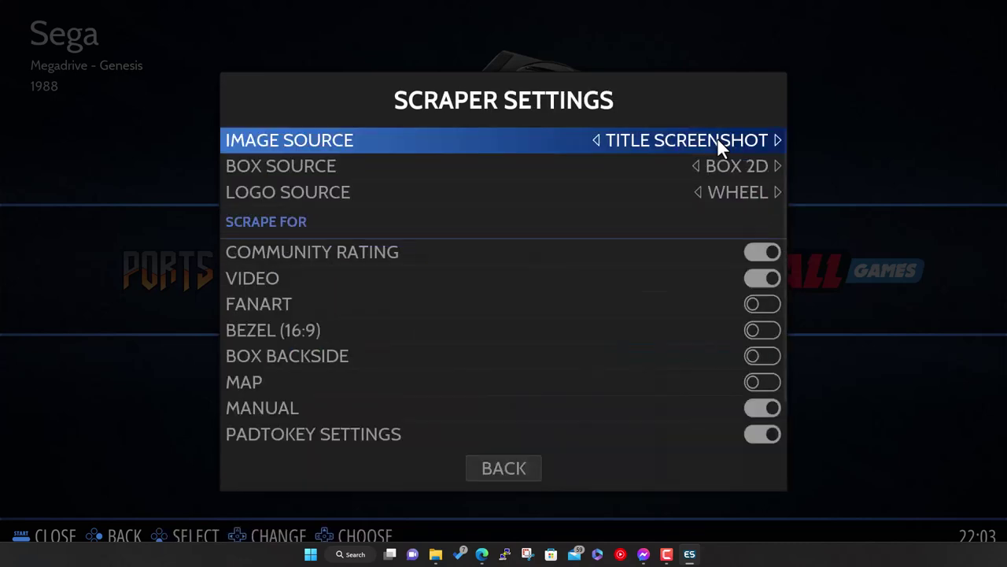
pyautogui.press('Down')
pyautogui.press('Down')
pyautogui.press('Down')
pyautogui.press('Down')
pyautogui.press('Down')
pyautogui.press('Down')
pyautogui.press('Down')
pyautogui.press('Down')
pyautogui.press('Down')
pyautogui.press('Down')
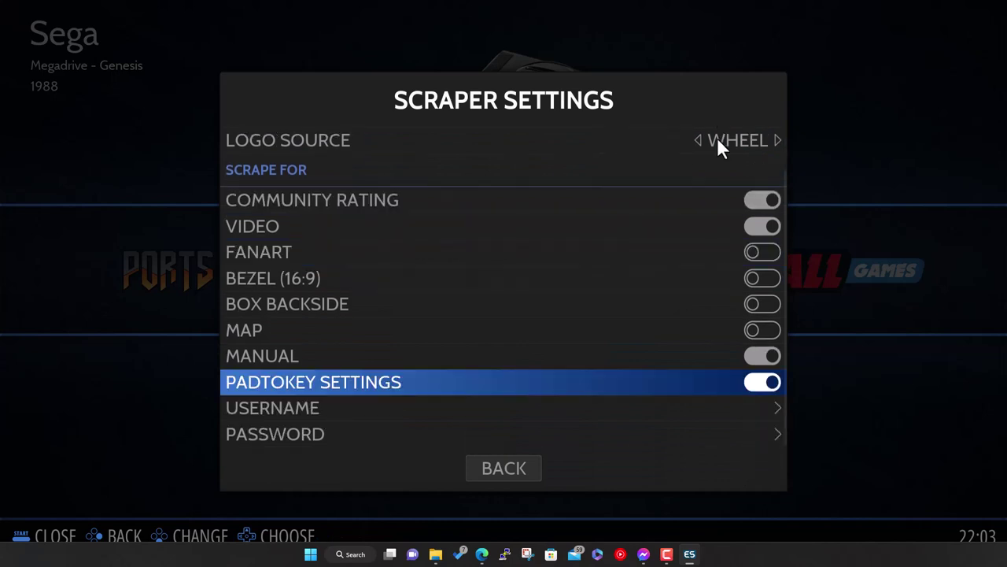
pyautogui.press('Down')
pyautogui.press('Up')
pyautogui.press('Up')
pyautogui.press('Return')
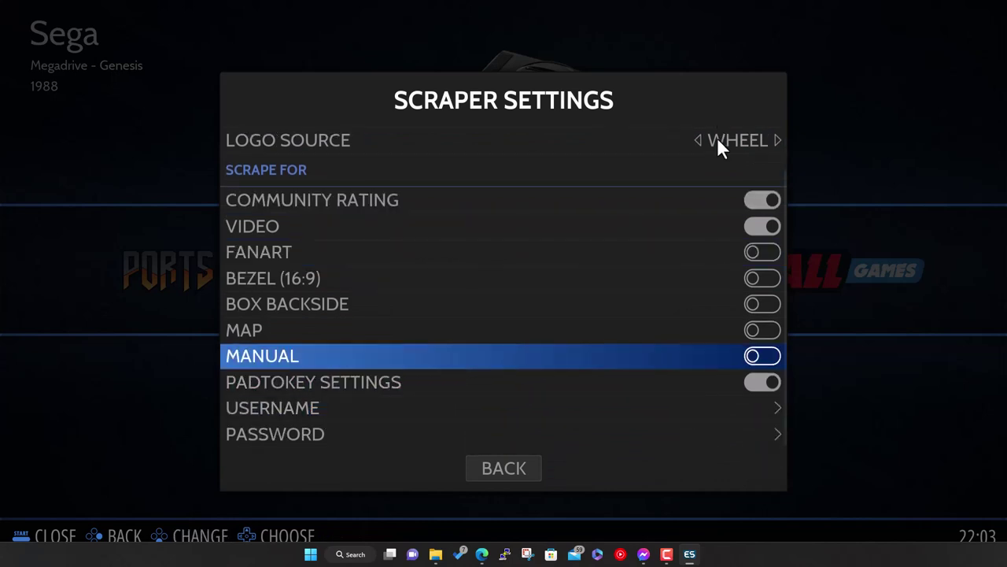
pyautogui.press('Up')
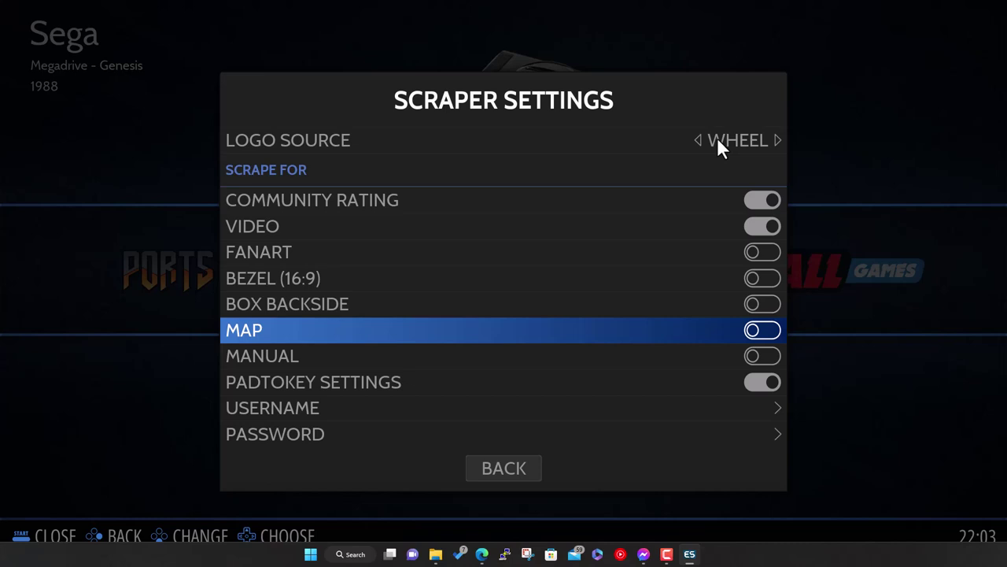
pyautogui.press('Down')
pyautogui.press('Down')
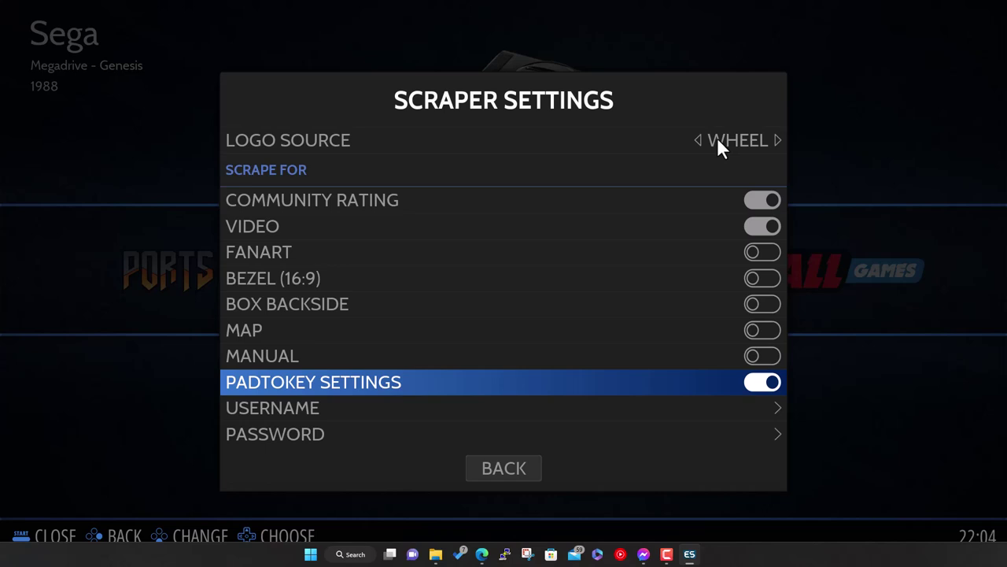
pyautogui.press('Escape')
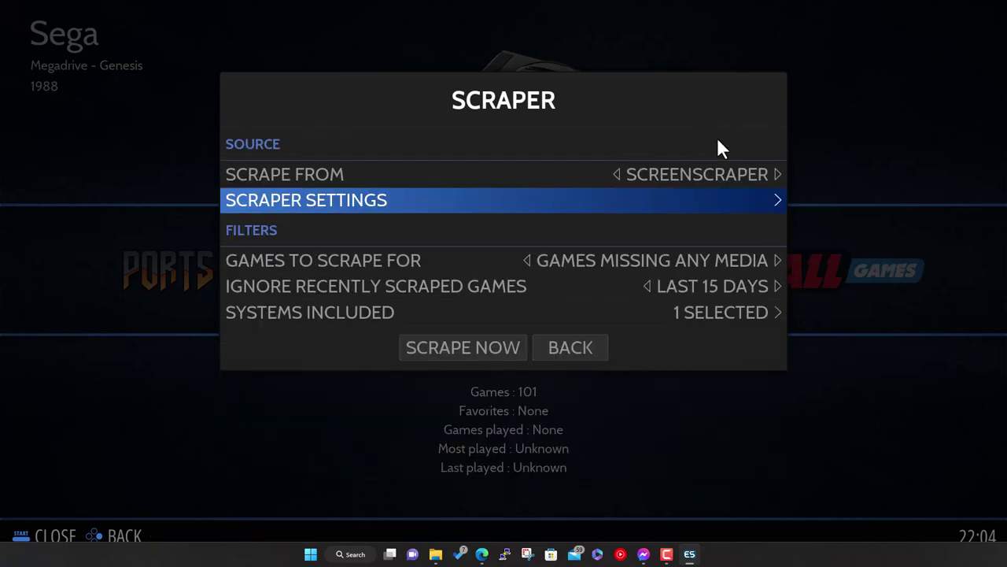
pyautogui.press('Escape')
pyautogui.press('Escape')
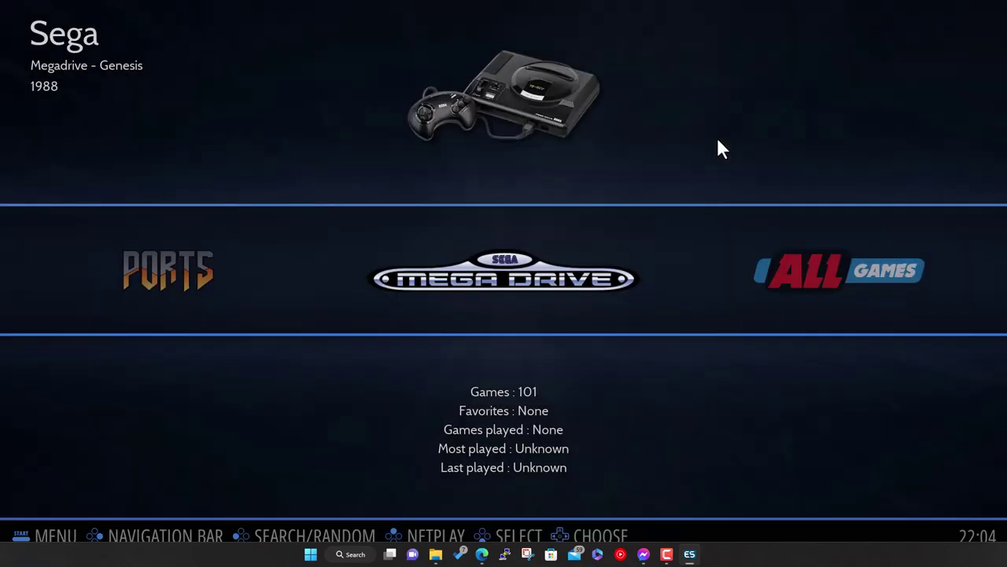
# Open the Scraper from the main menu and go into its Scraper Settings
pyautogui.press('Escape')
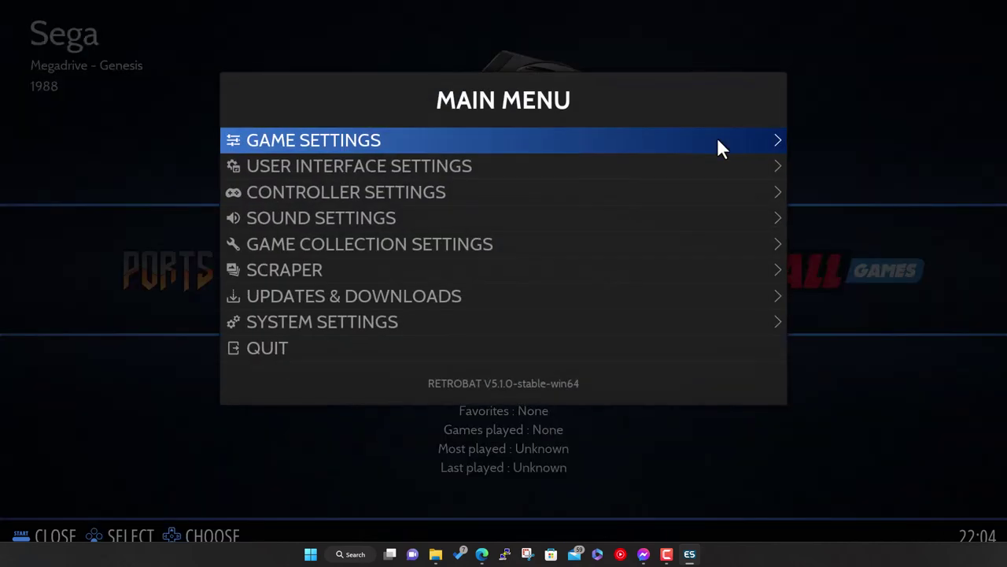
pyautogui.press('Down')
pyautogui.press('Down')
pyautogui.press('Down')
pyautogui.press('Down')
pyautogui.press('Down')
pyautogui.press('Return')
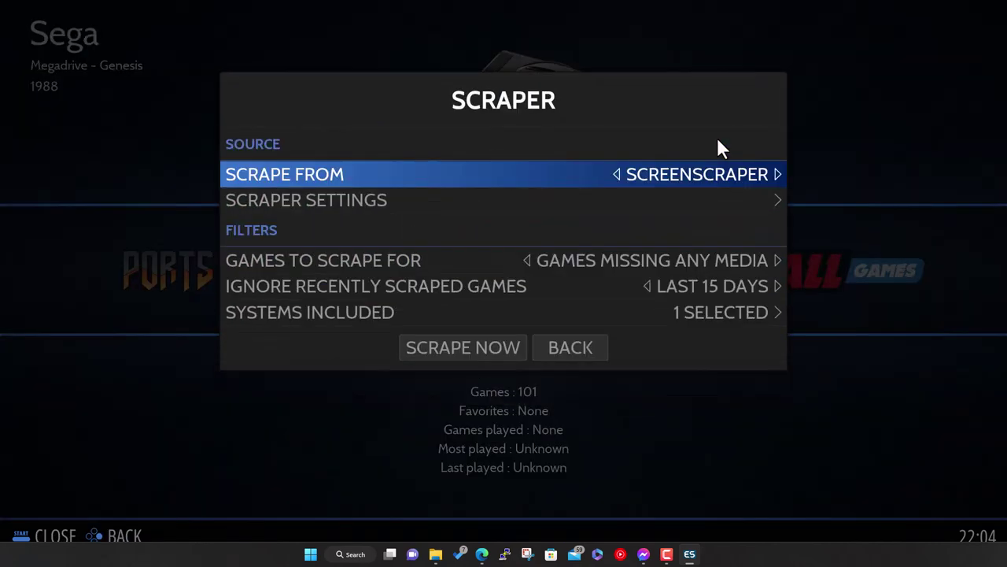
pyautogui.press('Down')
pyautogui.press('Return')
# Turn off scraping of Padtokey Settings
pyautogui.press('Down')
pyautogui.press('Down')
pyautogui.press('Down')
pyautogui.press('Down')
pyautogui.press('Down')
pyautogui.press('Down')
pyautogui.press('Down')
pyautogui.press('Down')
pyautogui.press('Down')
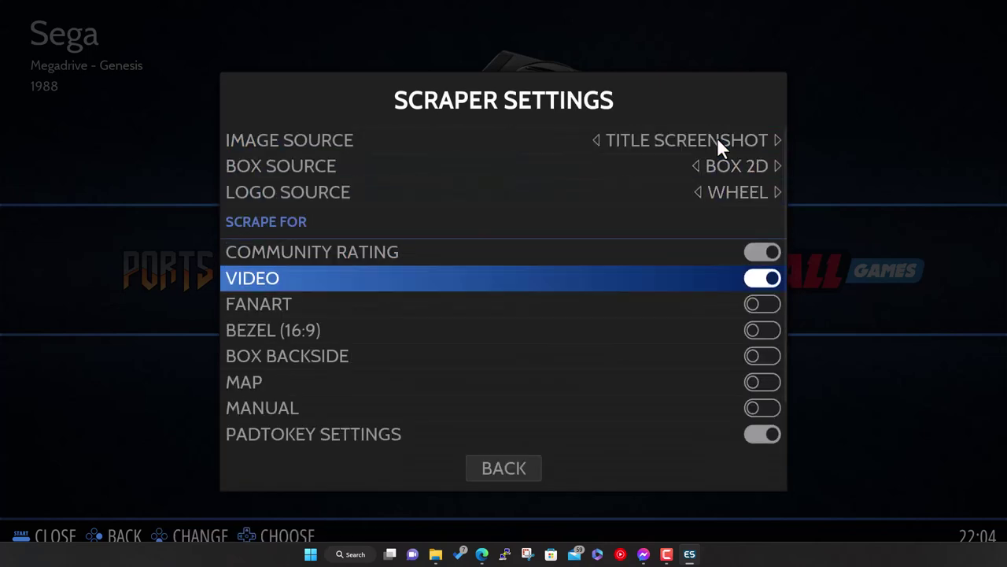
pyautogui.press('Down')
pyautogui.press('Return')
# Enter the ScreenScraper account username in the Scraper Settings and close the menus
pyautogui.press('Down')
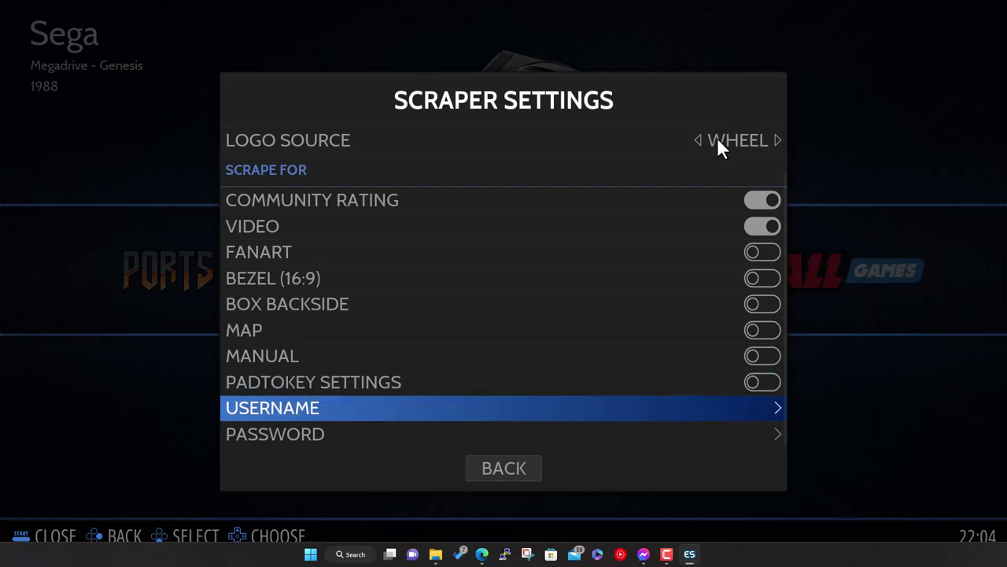
pyautogui.press('Return')
pyautogui.write('RapsterUK')
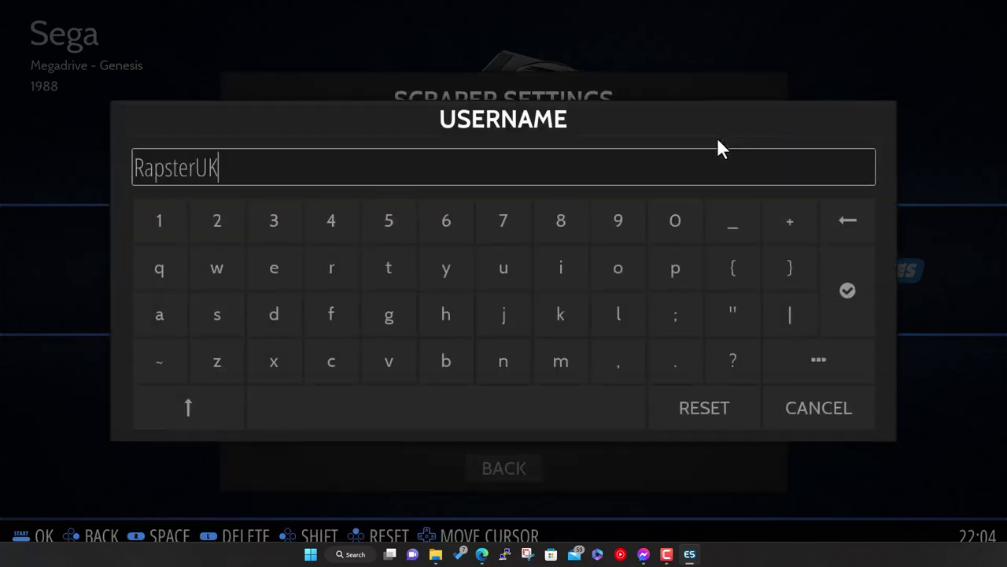
pyautogui.press('Down')
pyautogui.press('Left')
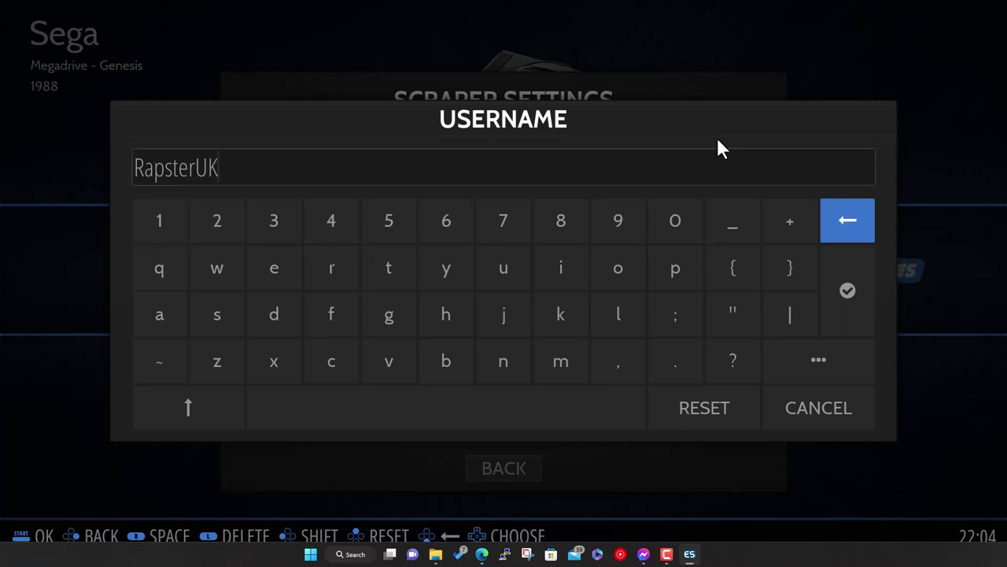
pyautogui.press('Down')
pyautogui.press('Return')
pyautogui.press('Down')
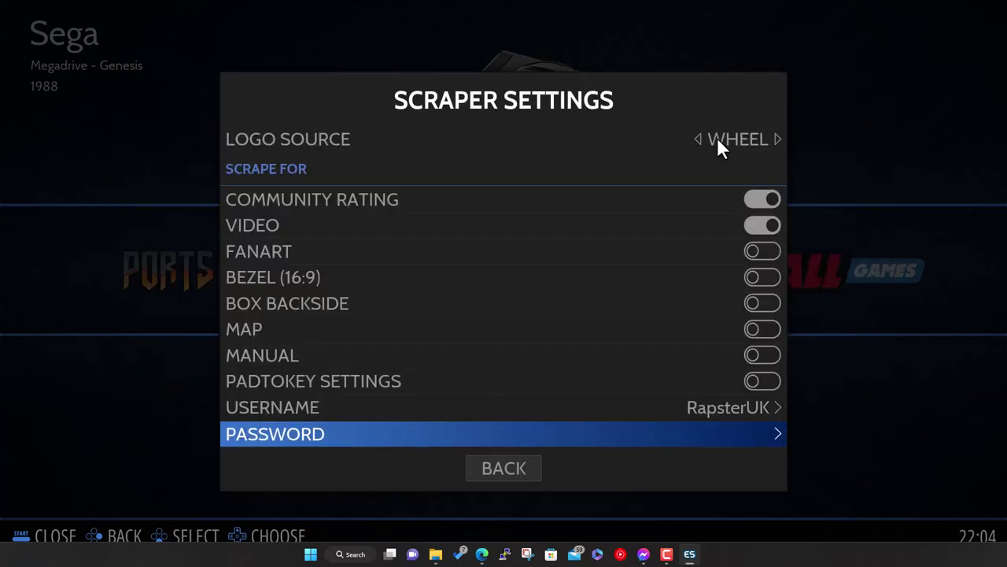
pyautogui.press('Escape')
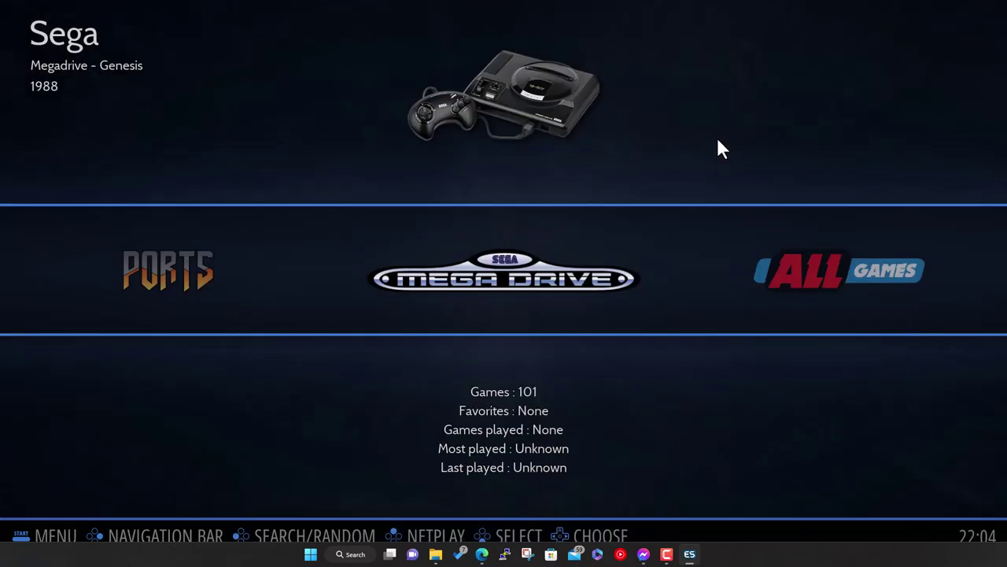
# Return to the Scraper Settings through the Scraper entry of the main menu
pyautogui.press('Return')
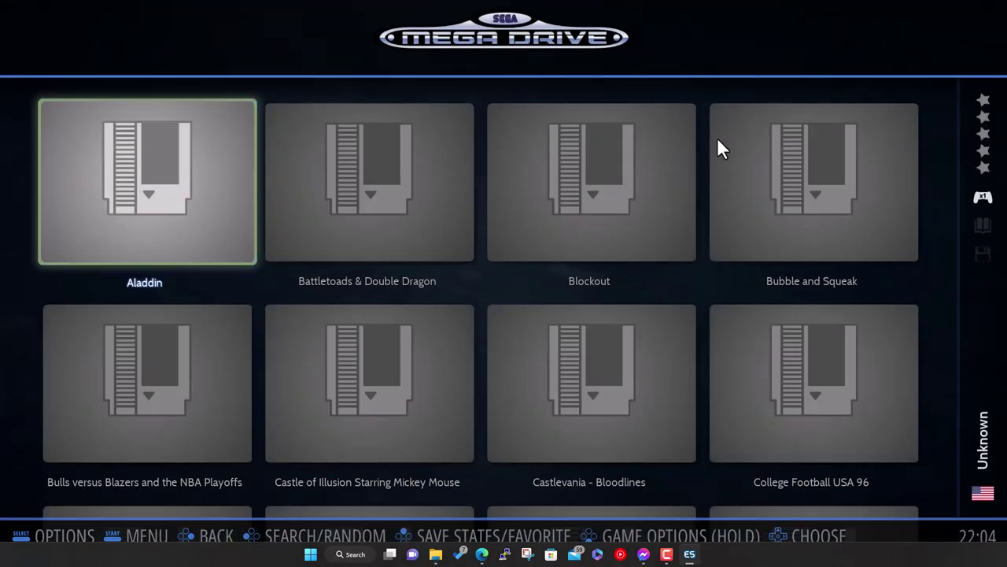
pyautogui.press('Escape')
pyautogui.press('F1')
pyautogui.press('Down')
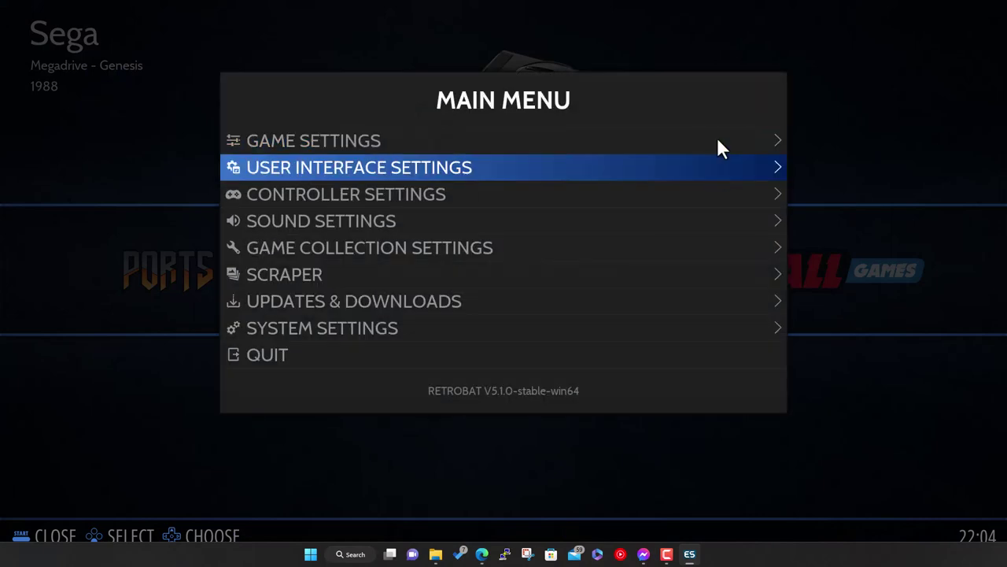
pyautogui.press('Down')
pyautogui.press('Down')
pyautogui.press('Down')
pyautogui.press('Down')
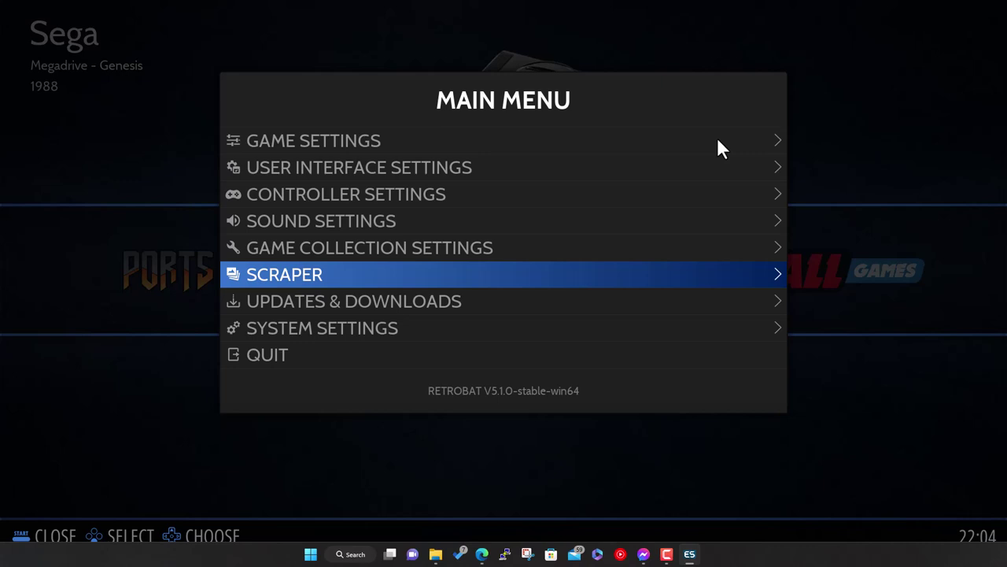
pyautogui.press('Down')
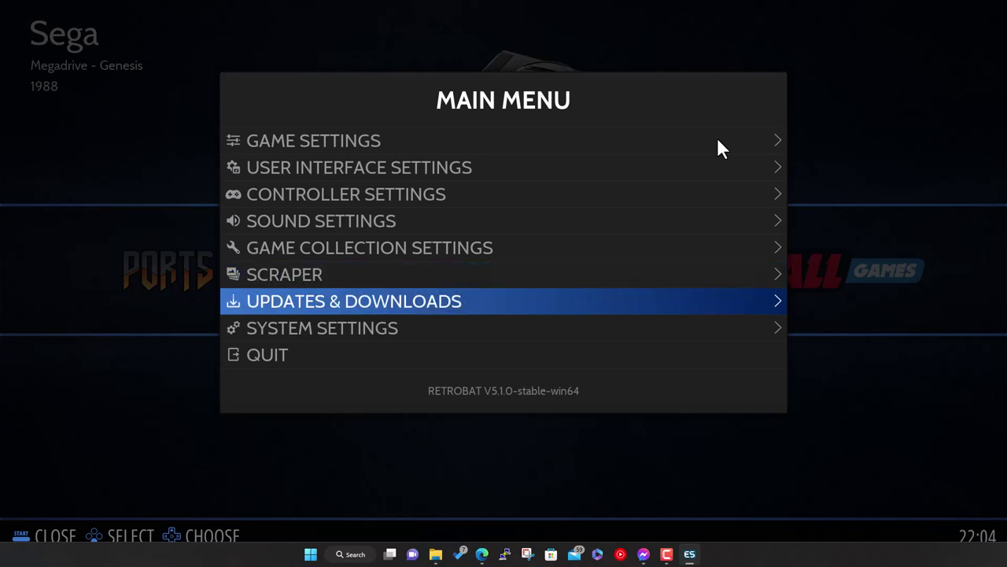
pyautogui.press('Down')
pyautogui.press('Up')
pyautogui.press('Up')
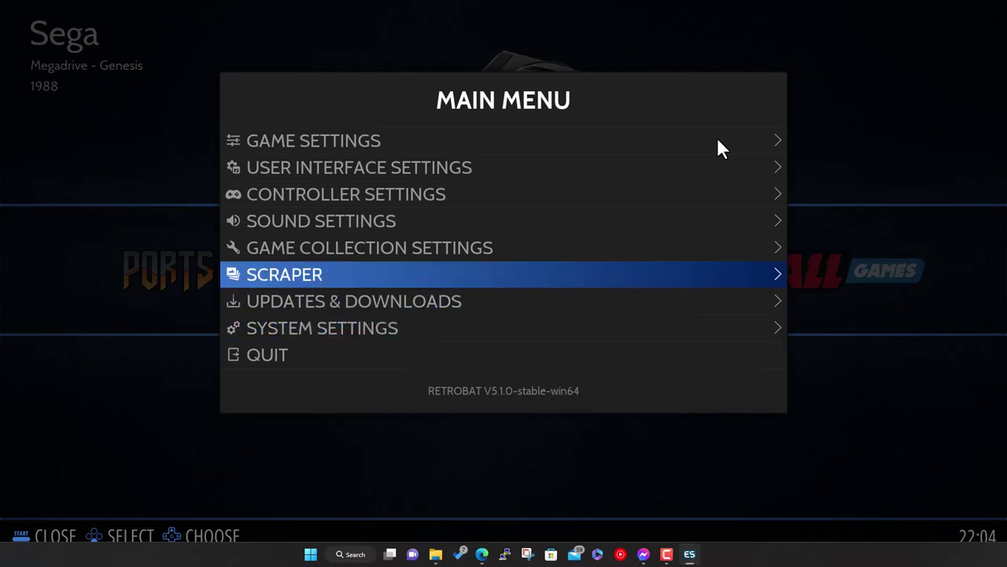
pyautogui.press('Return')
pyautogui.press('Down')
pyautogui.press('Return')
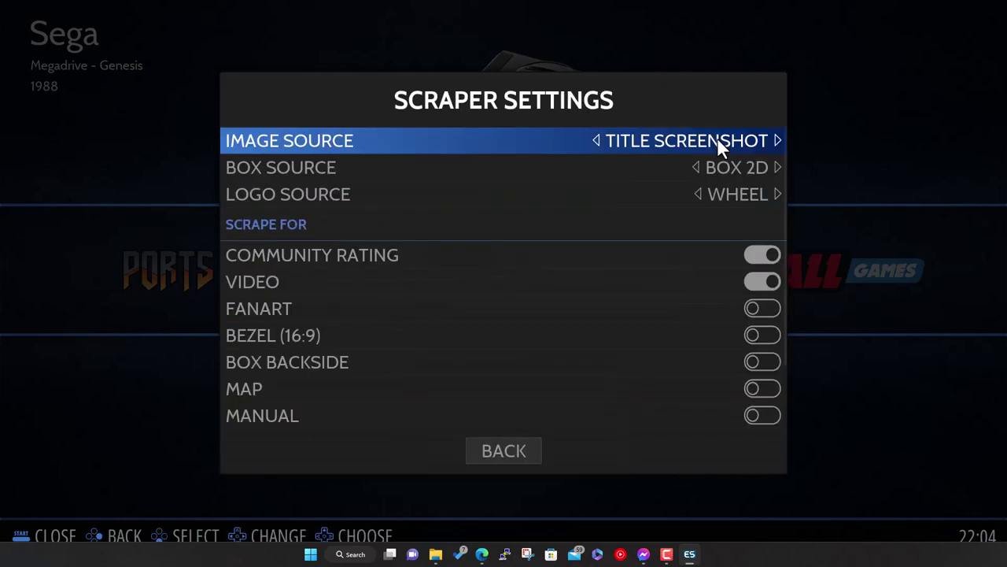
# Disable the Padtokey Settings option among the items to scrape
pyautogui.press('Down')
pyautogui.press('Down')
pyautogui.press('Down')
pyautogui.press('Down')
pyautogui.press('Down')
pyautogui.press('Down')
pyautogui.press('Down')
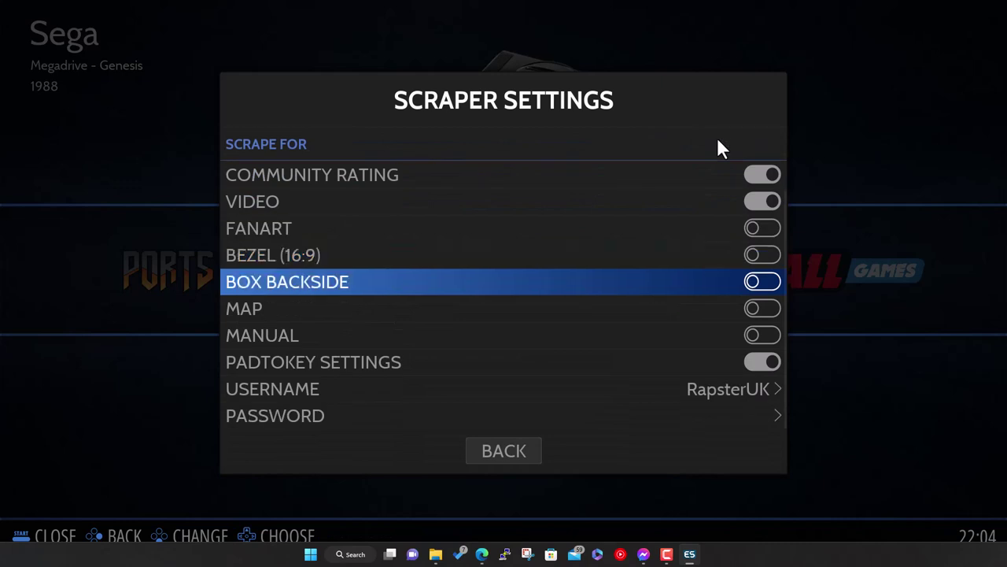
pyautogui.press('Down')
pyautogui.press('Down')
pyautogui.press('Down')
pyautogui.press('Return')
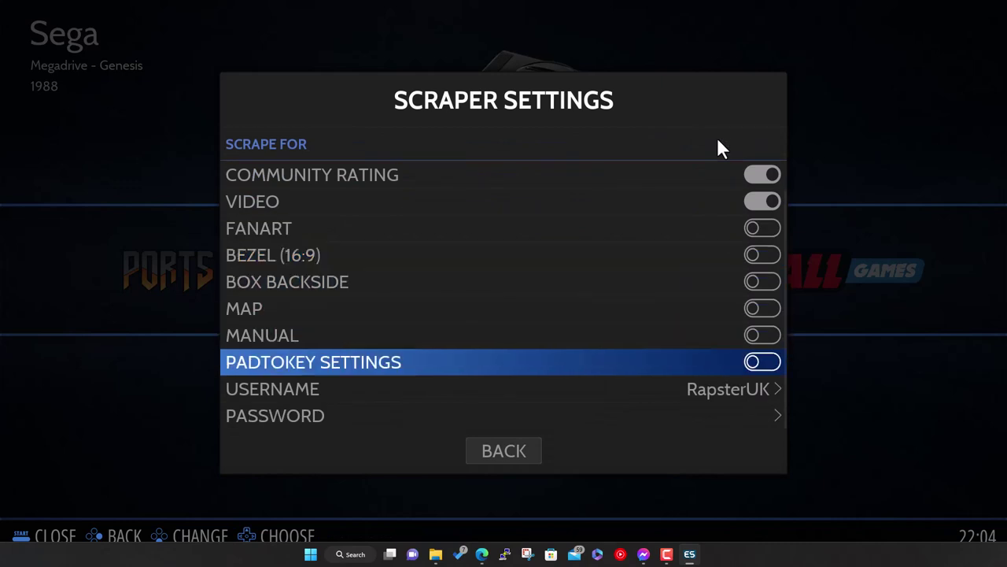
# Enter the ScreenScraper account password in the Scraper Settings and return to the Scraper menu
pyautogui.press('Down')
pyautogui.press('Down')
pyautogui.press('Return')
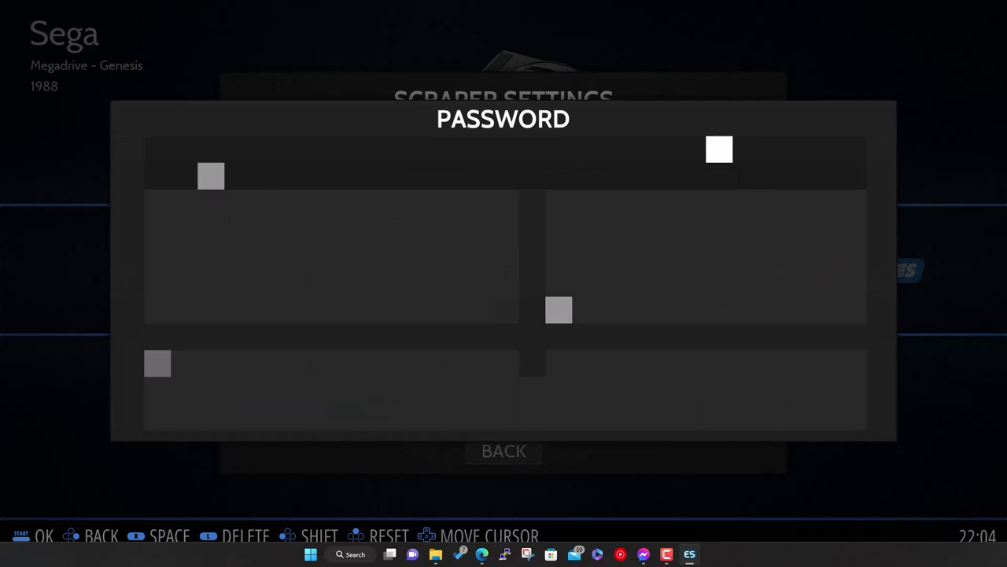
pyautogui.press('Right')
pyautogui.press('Right')
pyautogui.press('Right')
pyautogui.press('Right')
pyautogui.press('Right')
pyautogui.press('Right')
pyautogui.press('Right')
pyautogui.press('Right')
pyautogui.press('Right')
pyautogui.press('Right')
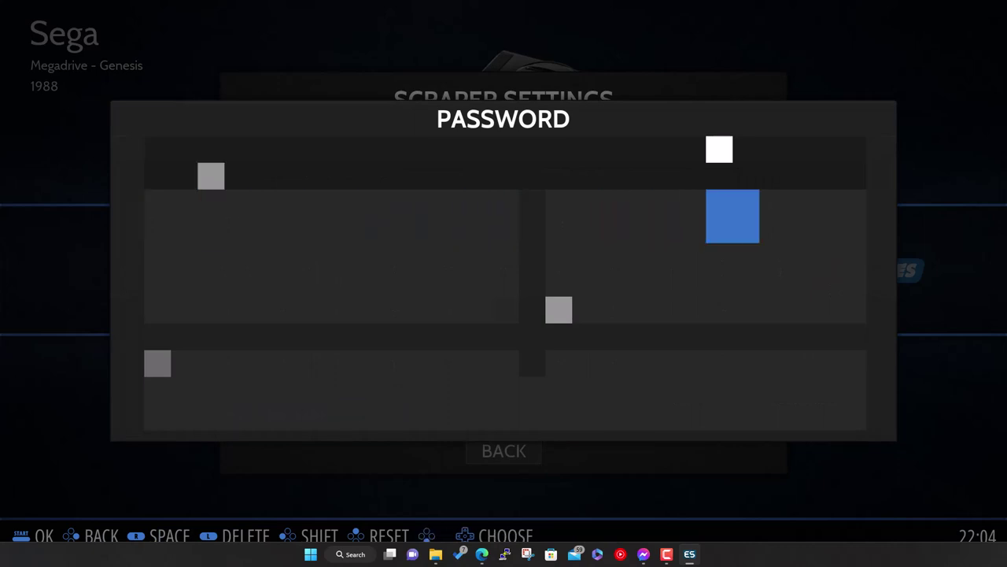
pyautogui.press('Right')
pyautogui.press('Right')
pyautogui.press('Return')
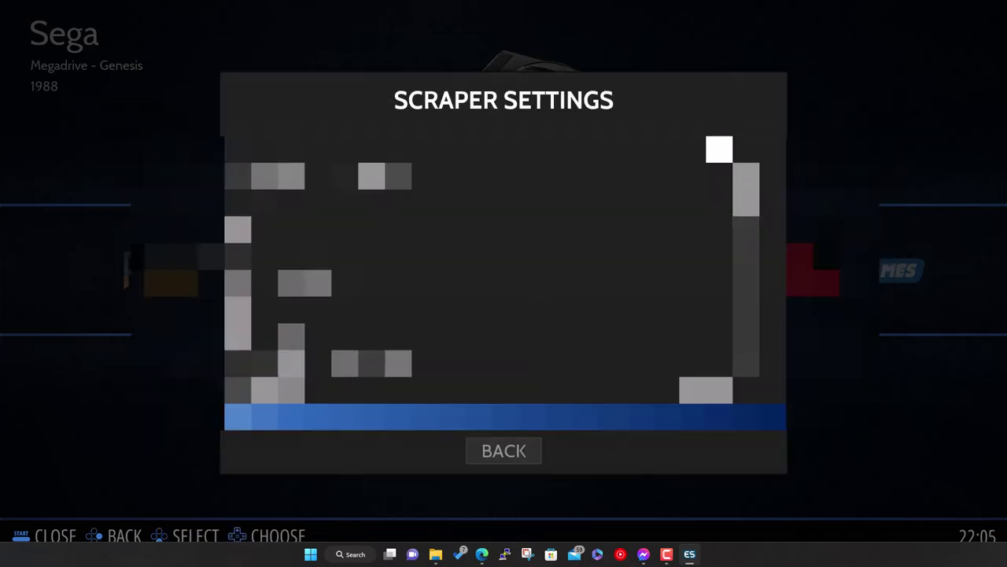
pyautogui.press('BackSpace')
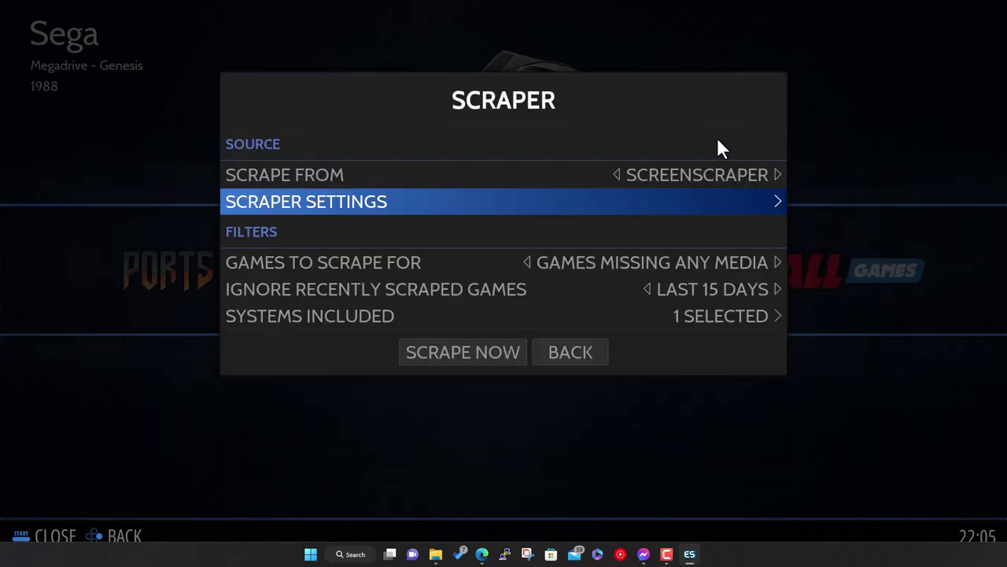
# Set the Games to Scrape For filter to All
pyautogui.press('Down')
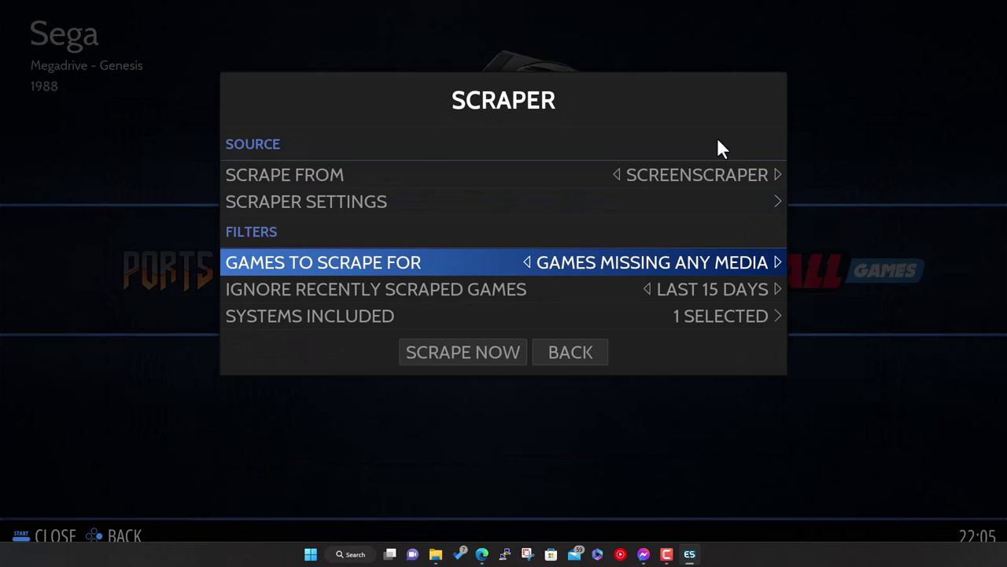
pyautogui.press('Return')
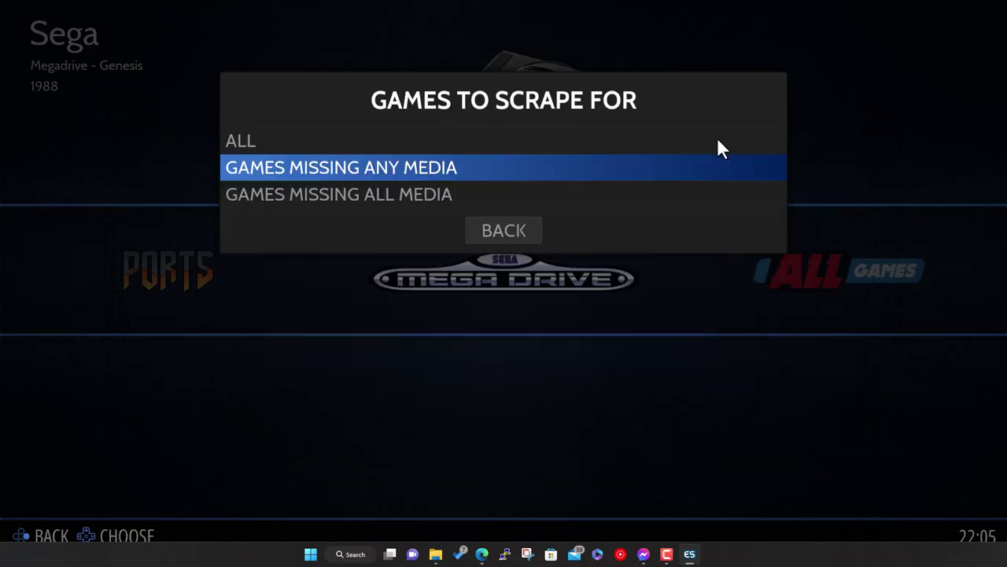
pyautogui.press('Up')
pyautogui.press('Down')
pyautogui.press('Down')
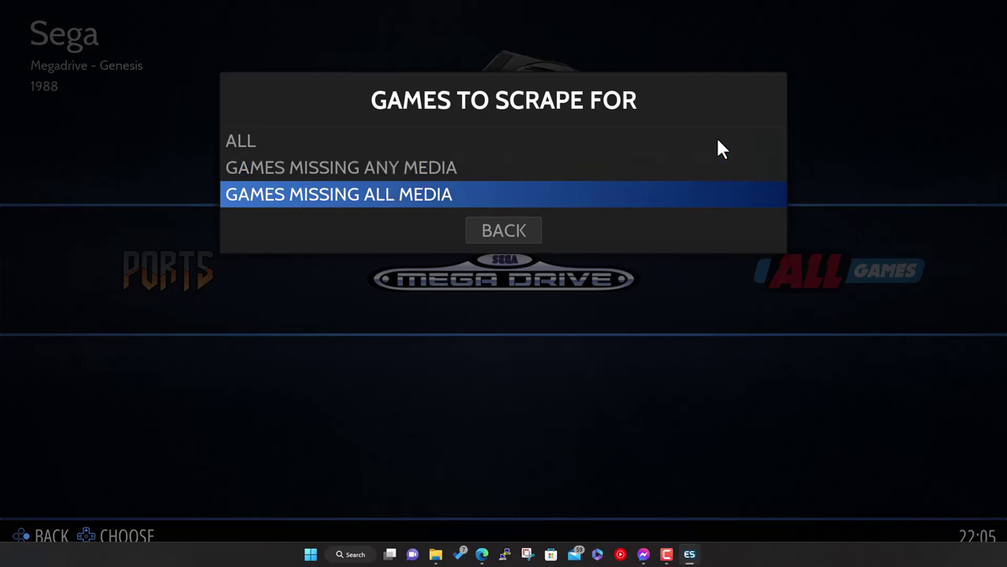
pyautogui.press('Up')
pyautogui.press('Up')
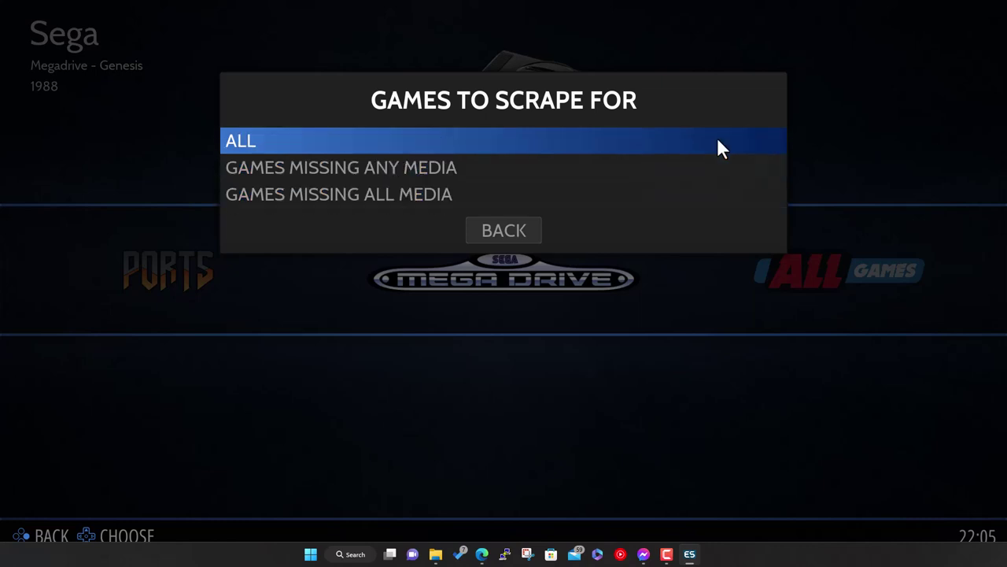
pyautogui.press('Return')
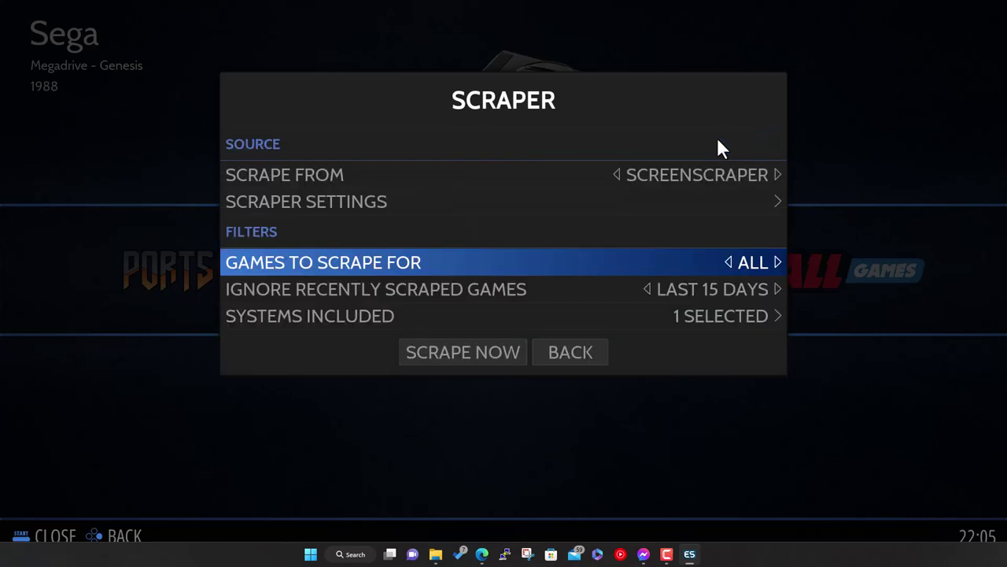
# Set the Ignore Recently Scraped Games filter to No
pyautogui.press('Down')
pyautogui.press('Return')
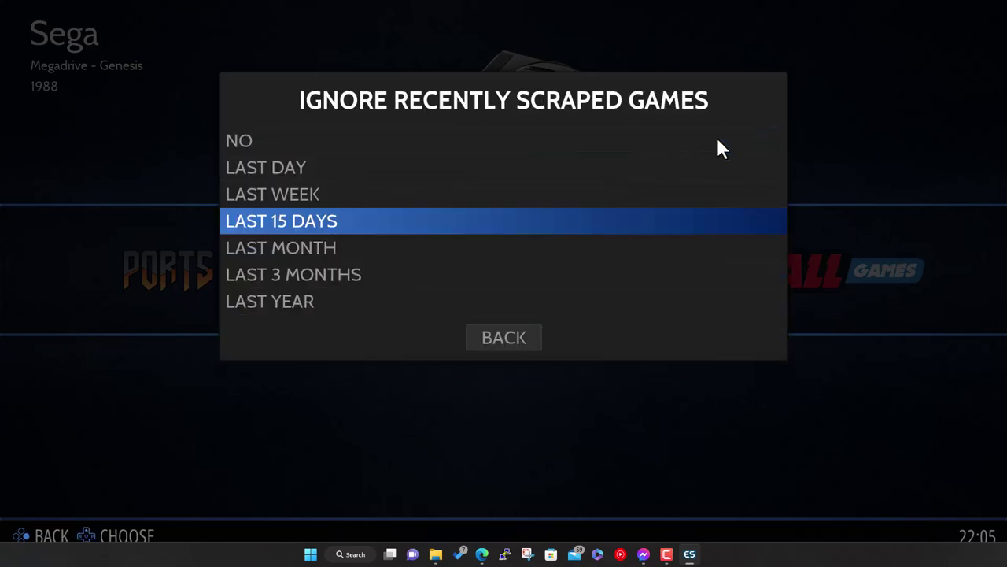
pyautogui.press('Up')
pyautogui.press('Up')
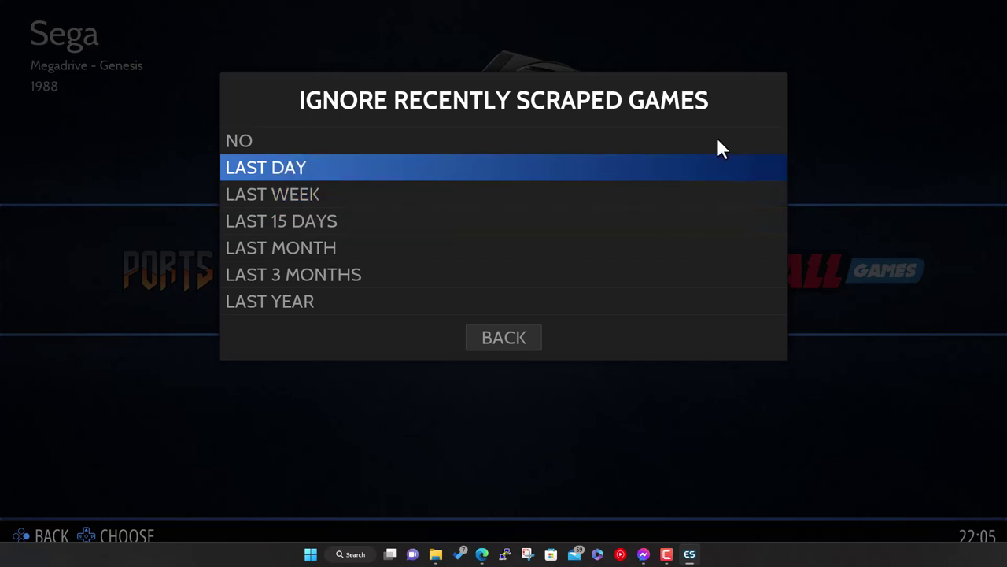
pyautogui.press('Down')
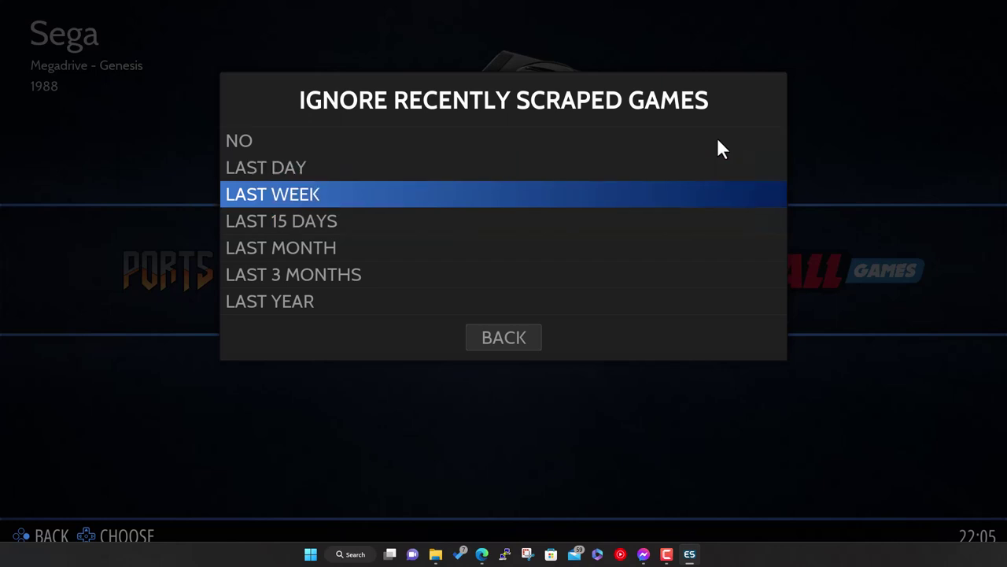
pyautogui.press('Up')
pyautogui.press('Up')
pyautogui.press('Return')
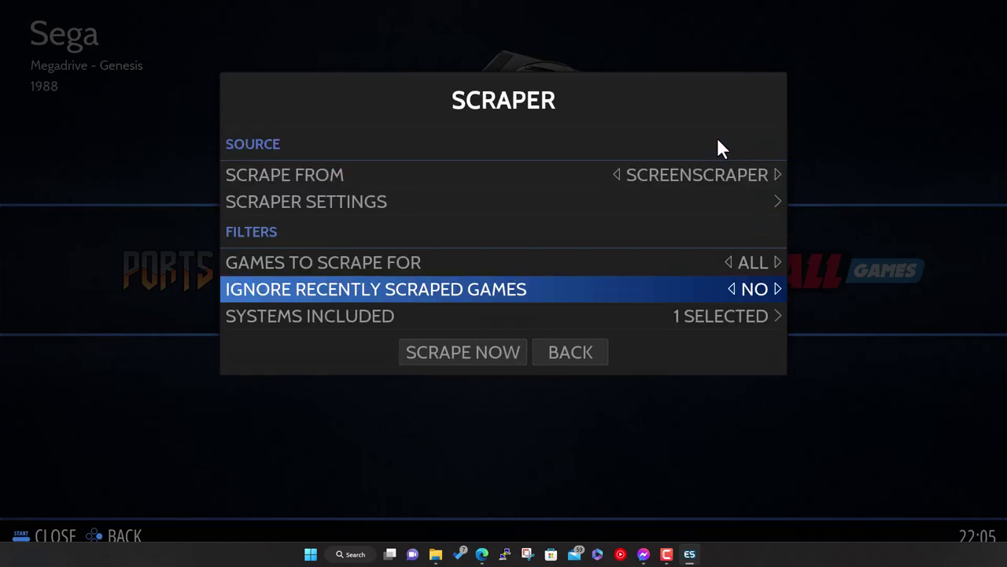
# Check that Megadrive - Genesis is ticked among the systems included in the scrape
pyautogui.press('Down')
pyautogui.press('Return')
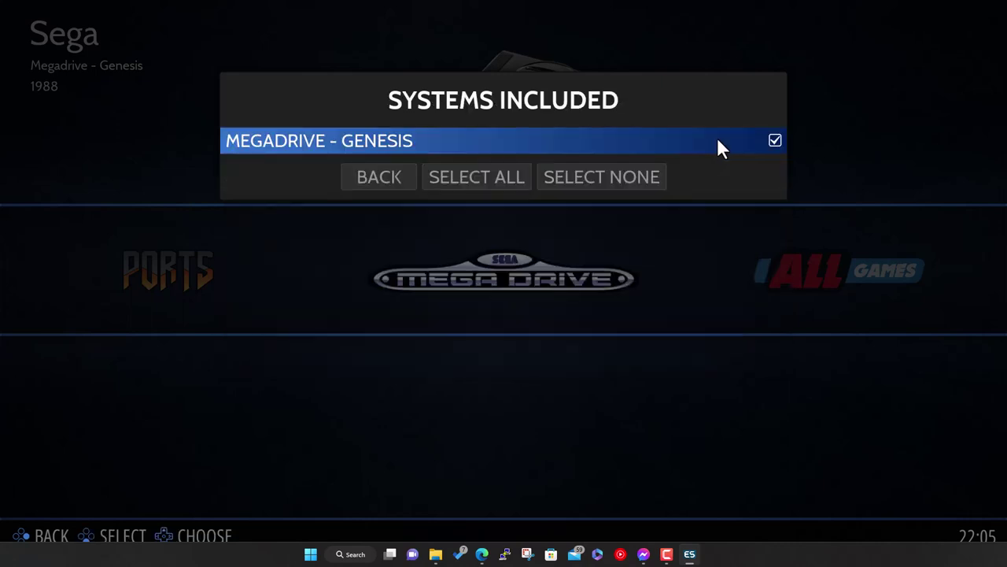
pyautogui.press('Return')
pyautogui.press('Return')
pyautogui.press('Down')
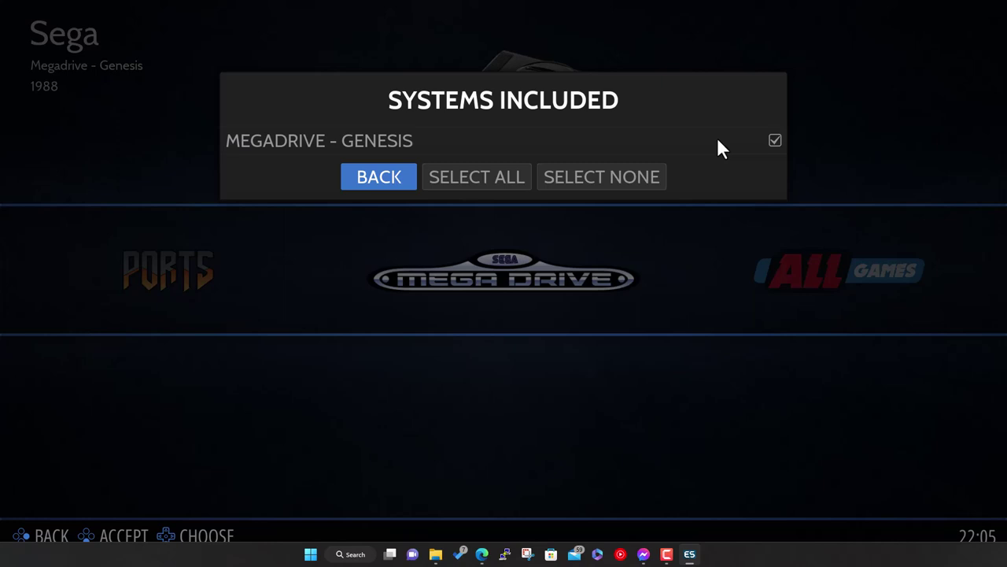
pyautogui.press('Return')
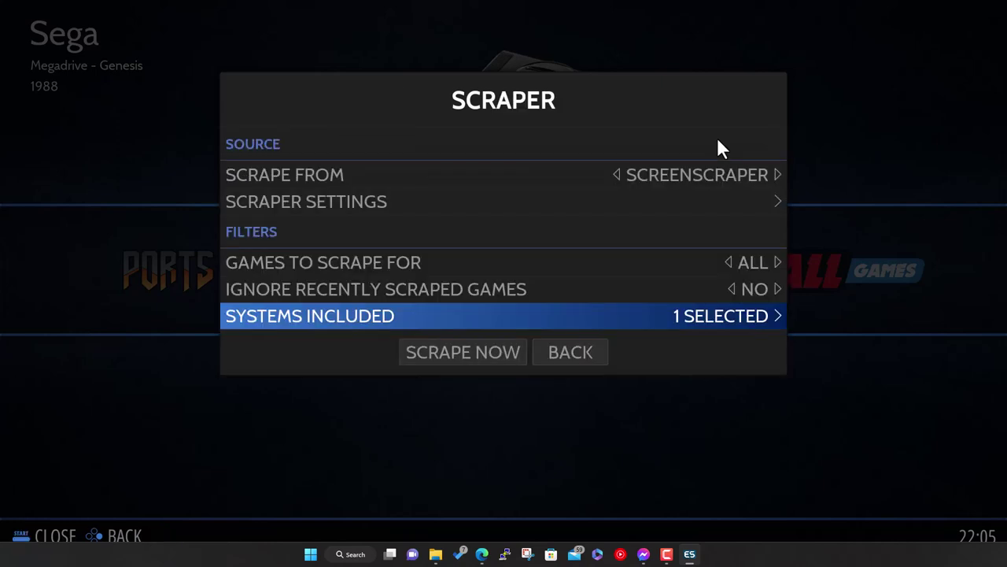
# Start scraping the Mega Drive games and close the main menu
pyautogui.press('Down')
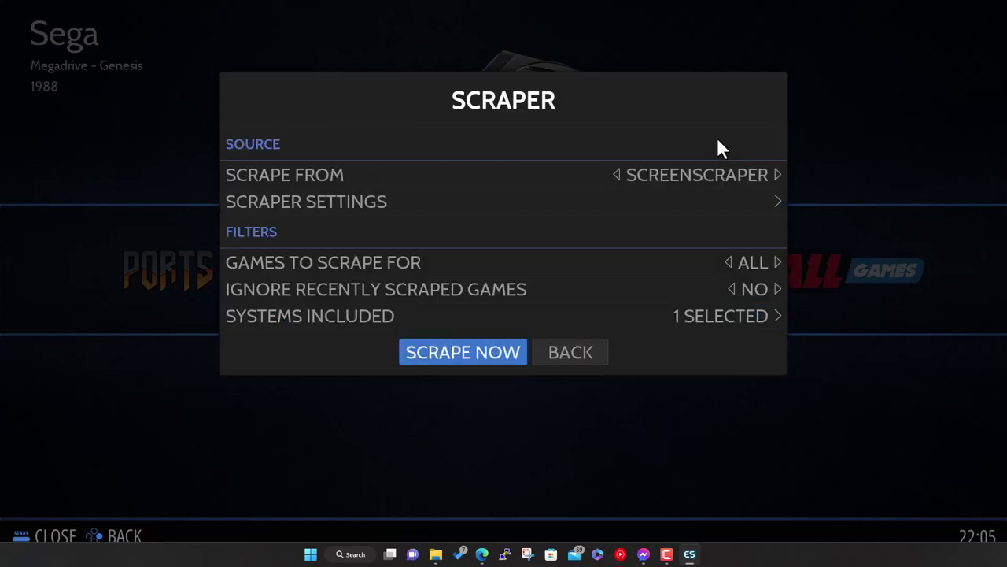
pyautogui.press('Return')
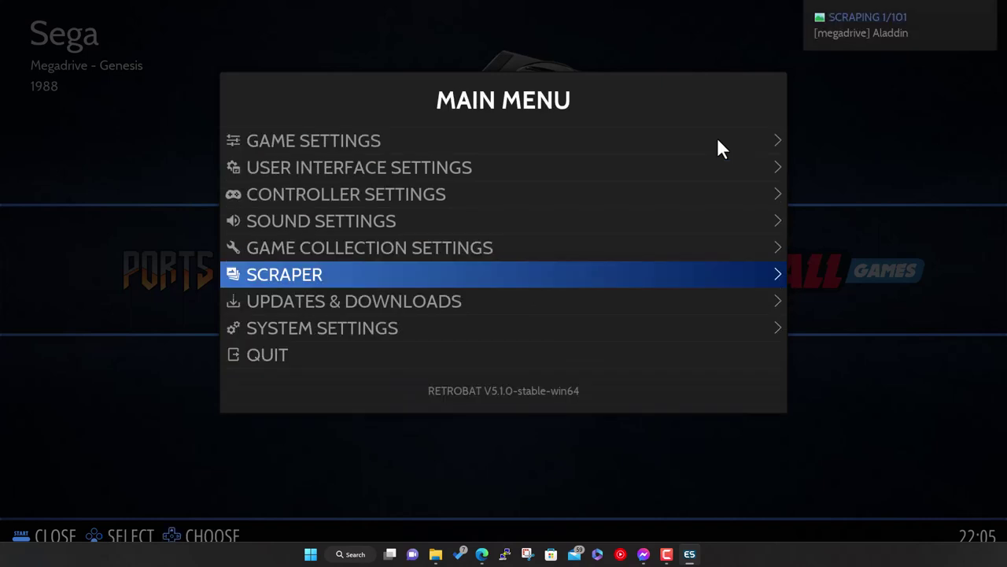
pyautogui.press('Escape')
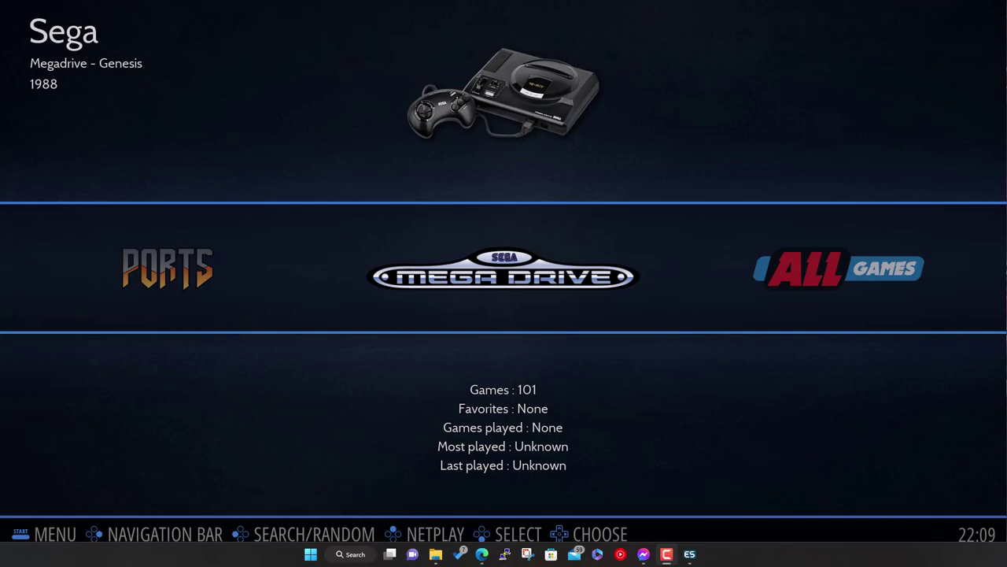
# Open the Mega Drive game list and move to Aladdin, the first game, to examine its scraped artwork and video
pyautogui.press('Return')
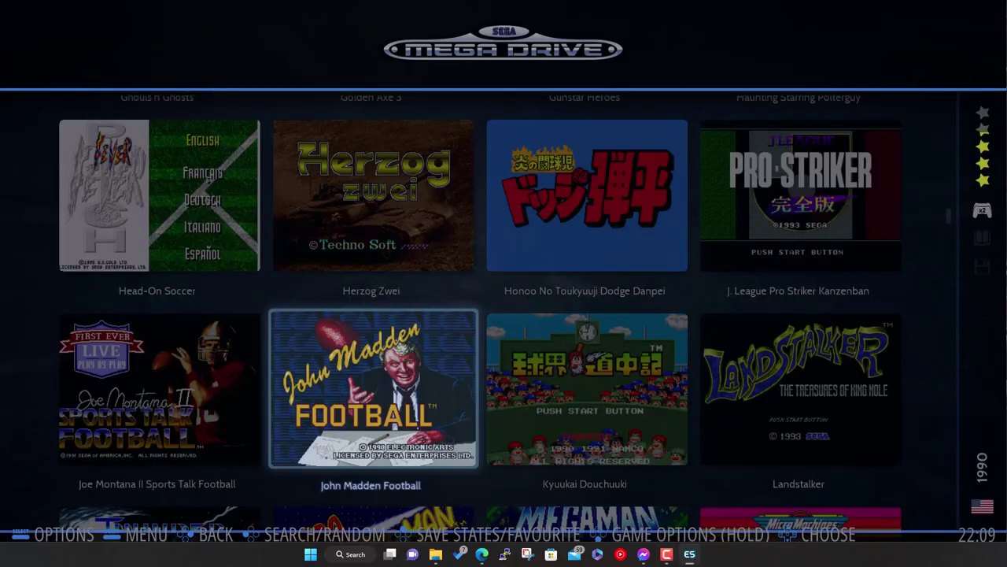
pyautogui.press('Right')
pyautogui.press('Right')
pyautogui.press('Up')
pyautogui.press('Up')
pyautogui.press('Up')
pyautogui.press('Up')
pyautogui.press('Up')
pyautogui.press('Left')
pyautogui.press('Left')
pyautogui.press('Left')
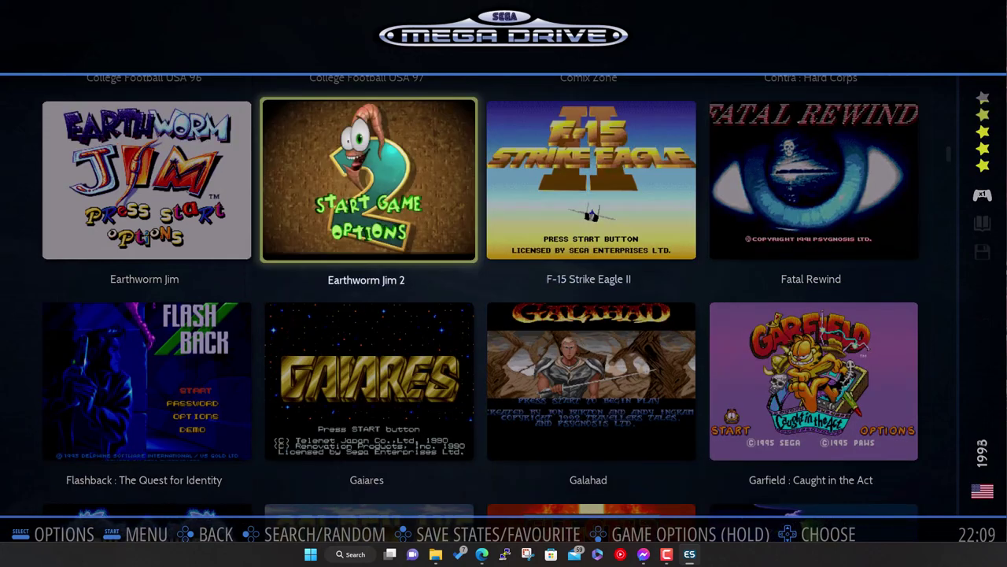
pyautogui.press('Up')
pyautogui.press('Up')
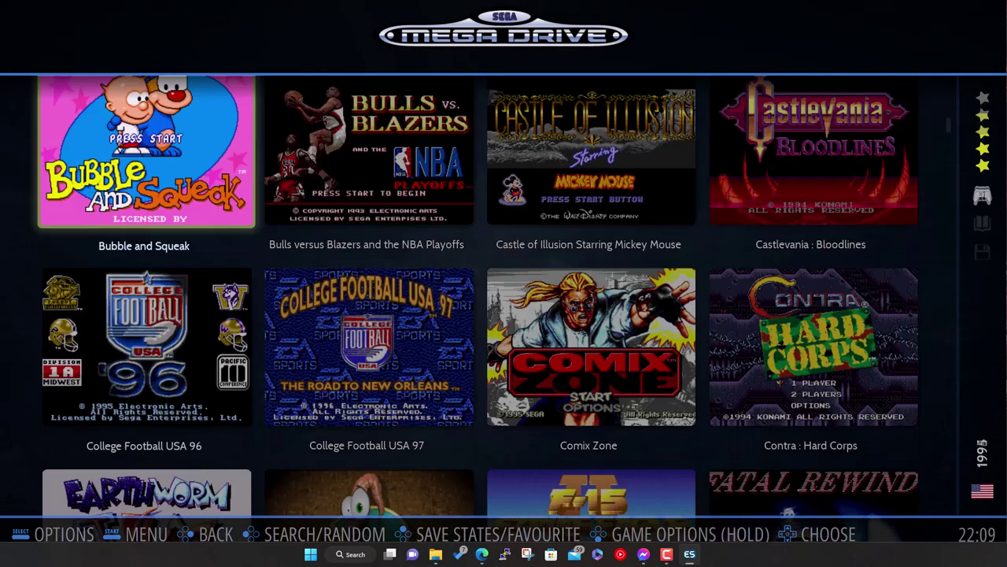
pyautogui.press('Up')
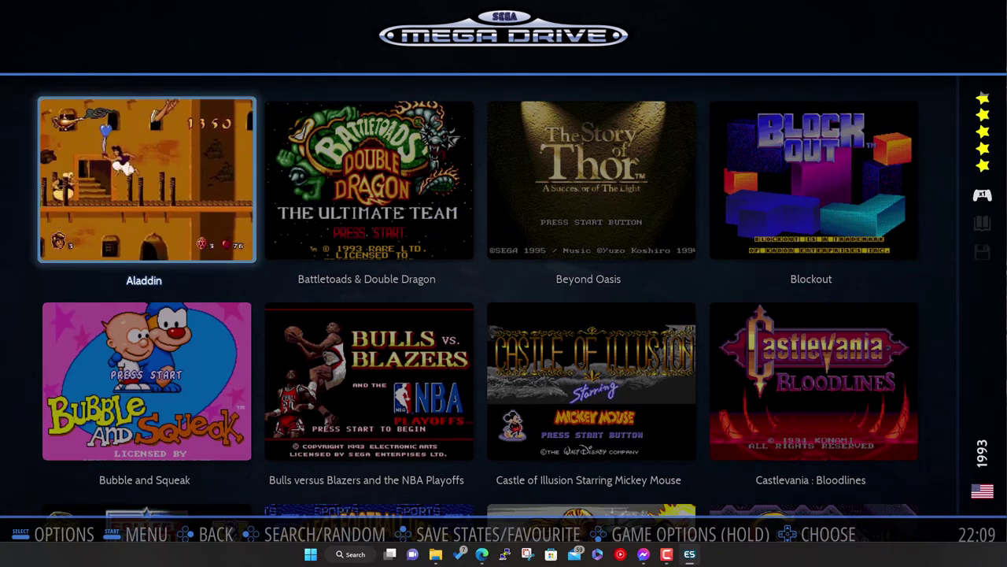
# Preview the scraped videos of Battletoads & Double Dragon, Beyond Oasis and Castle of Illusion Starring Mickey Mouse
pyautogui.press('Right')
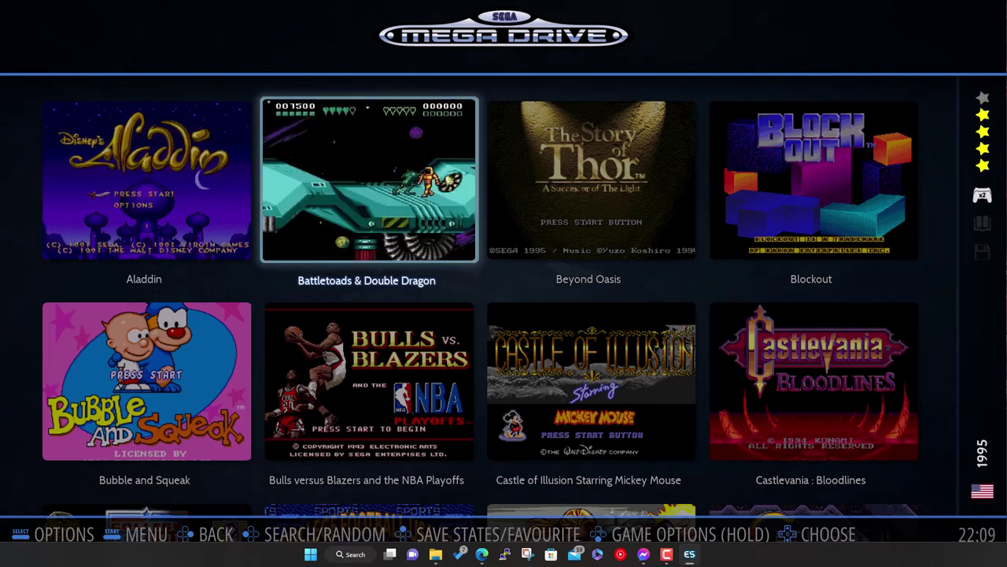
pyautogui.press('Right')
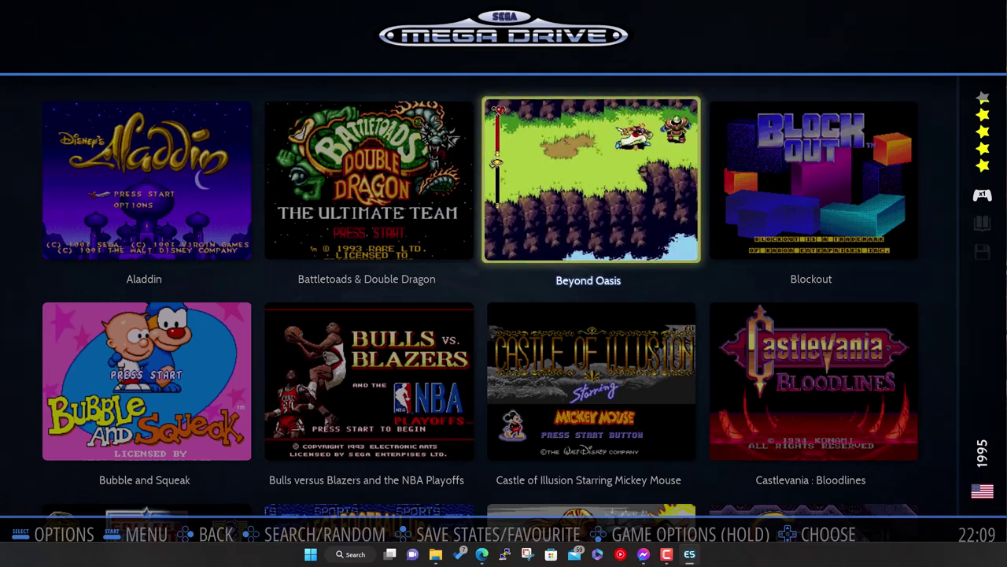
pyautogui.press('Down')
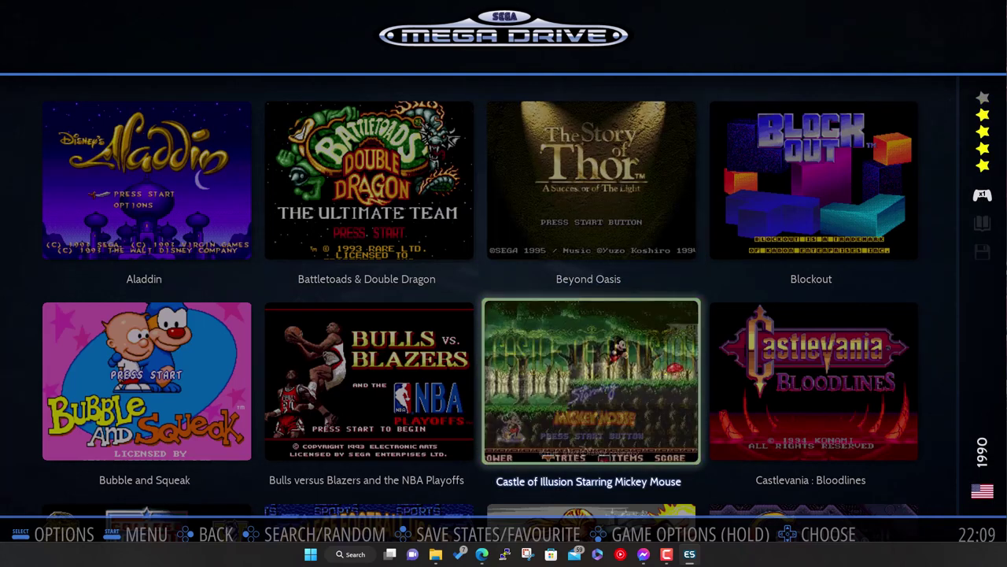
# Browse the scraped title screens further down the list and preview the Sonic The Hedgehog 3 and Sonic the Hedgehog videos
pyautogui.press('Down')
pyautogui.press('Down')
pyautogui.press('Down')
pyautogui.press('Down')
pyautogui.press('Down')
pyautogui.press('Down')
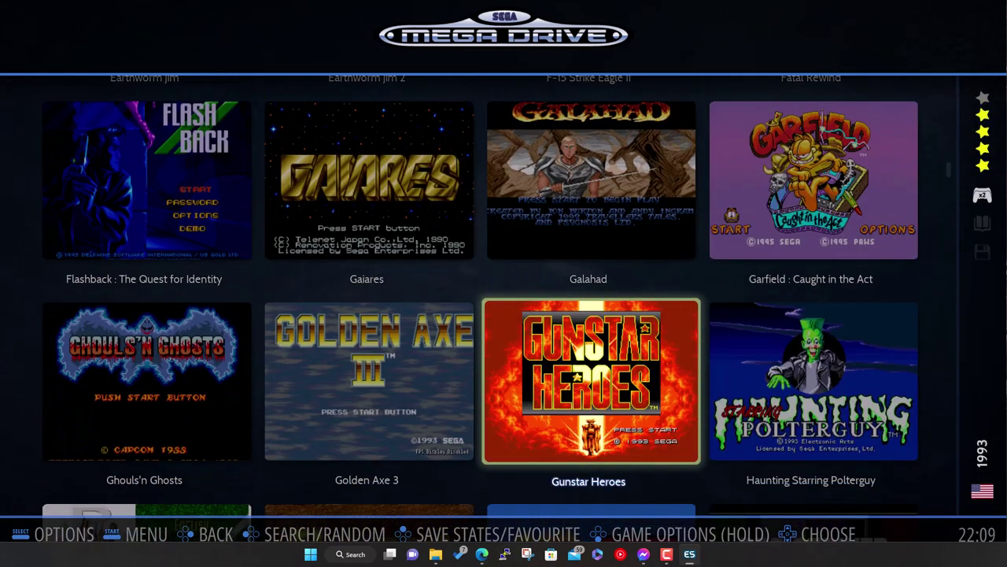
pyautogui.press('Down')
pyautogui.press('Down')
pyautogui.press('Down')
pyautogui.press('Down')
pyautogui.press('Down')
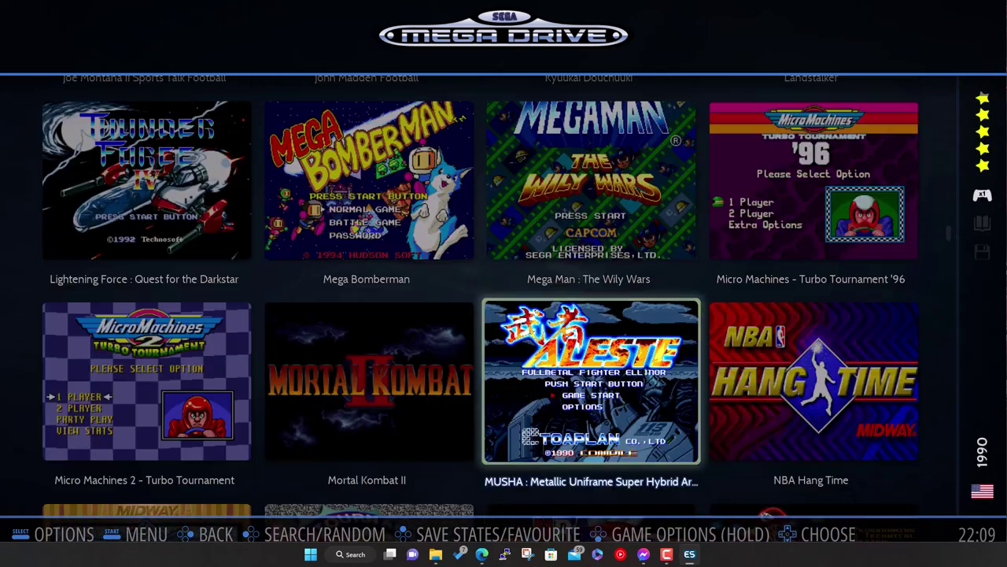
pyautogui.press('Down')
pyautogui.press('Down')
pyautogui.press('Down')
pyautogui.press('Down')
pyautogui.press('Down')
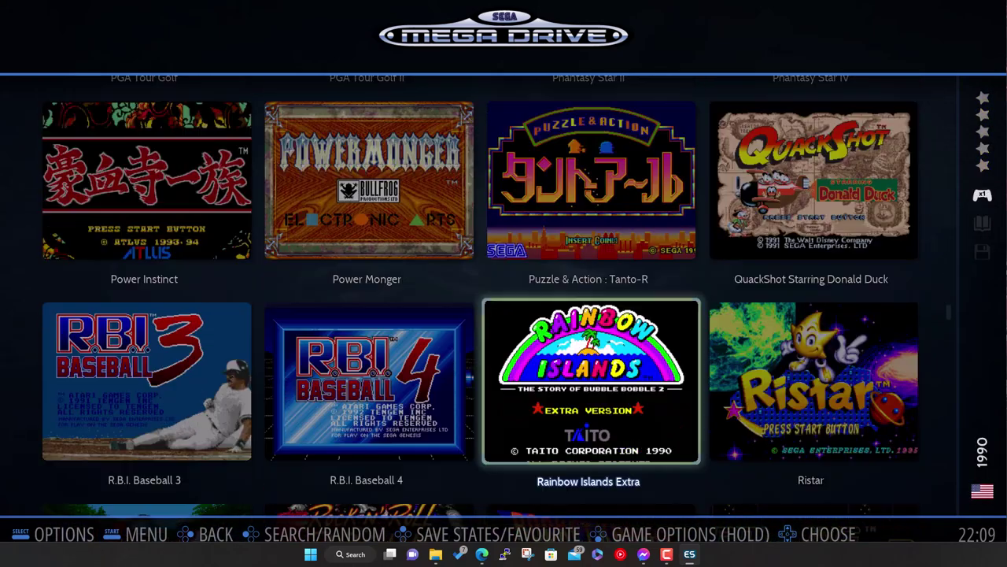
pyautogui.press('Down')
pyautogui.press('Down')
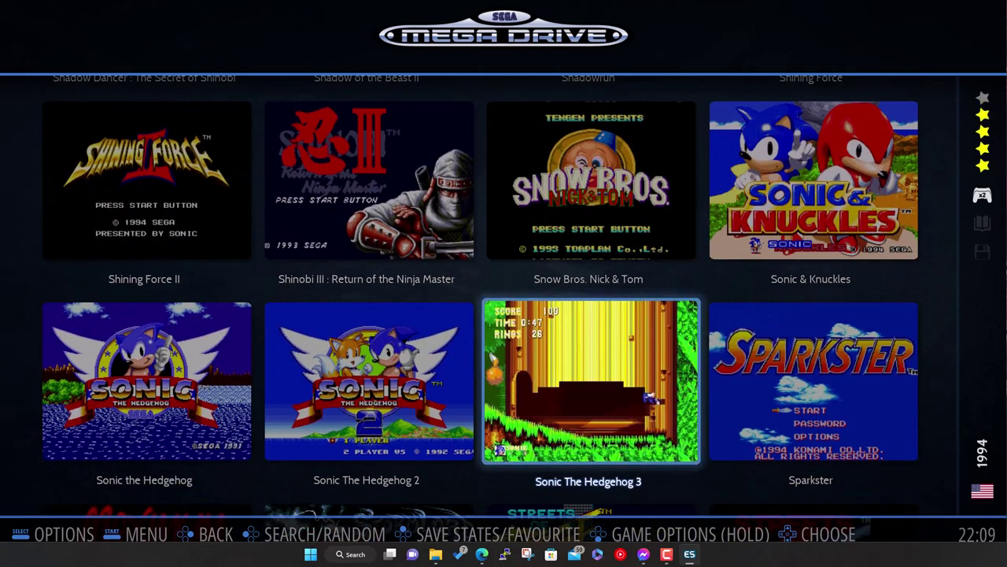
pyautogui.press('Left')
pyautogui.press('Left')
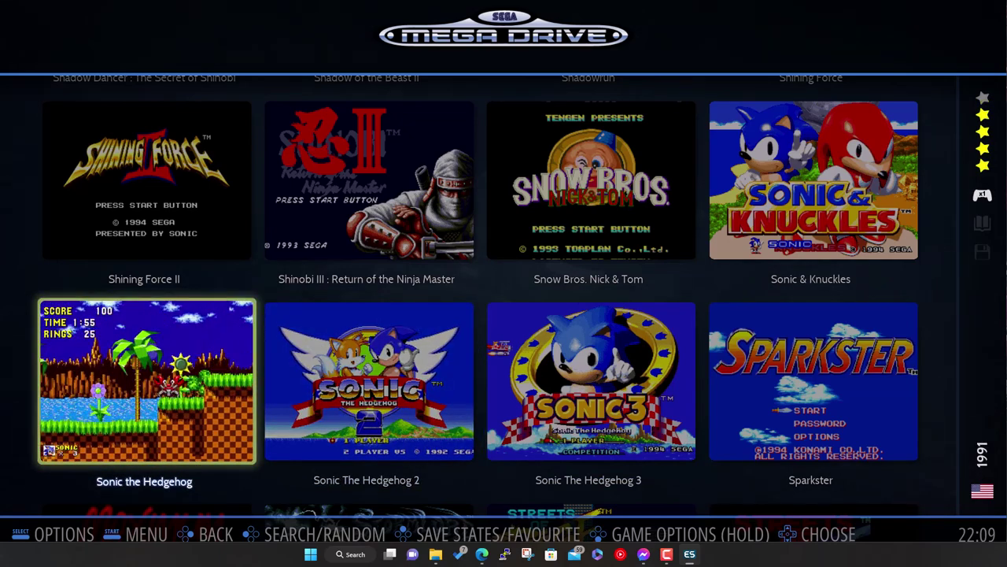
# Move down the game list to the Teenage Mutant Ninja Turtles - Shredder's entry that has no artwork and highlight it
pyautogui.press('Down')
pyautogui.press('Down')
pyautogui.press('Down')
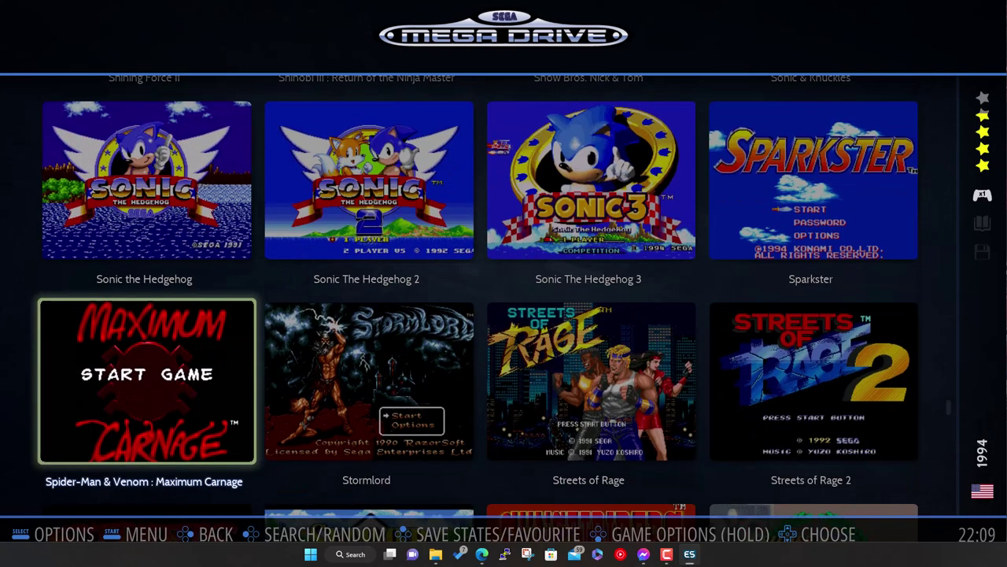
pyautogui.press('Down')
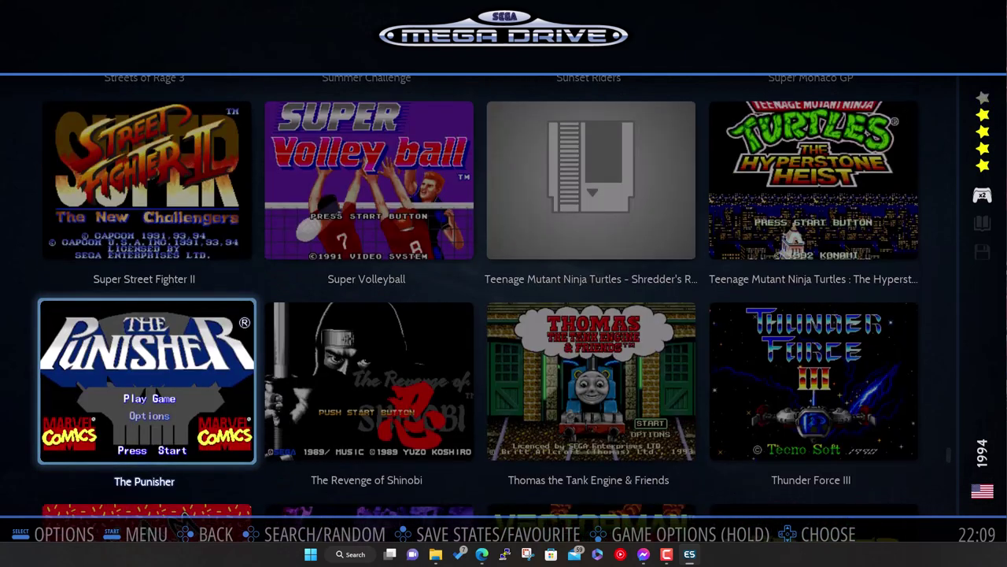
pyautogui.press('Up')
pyautogui.press('Right')
pyautogui.press('Right')
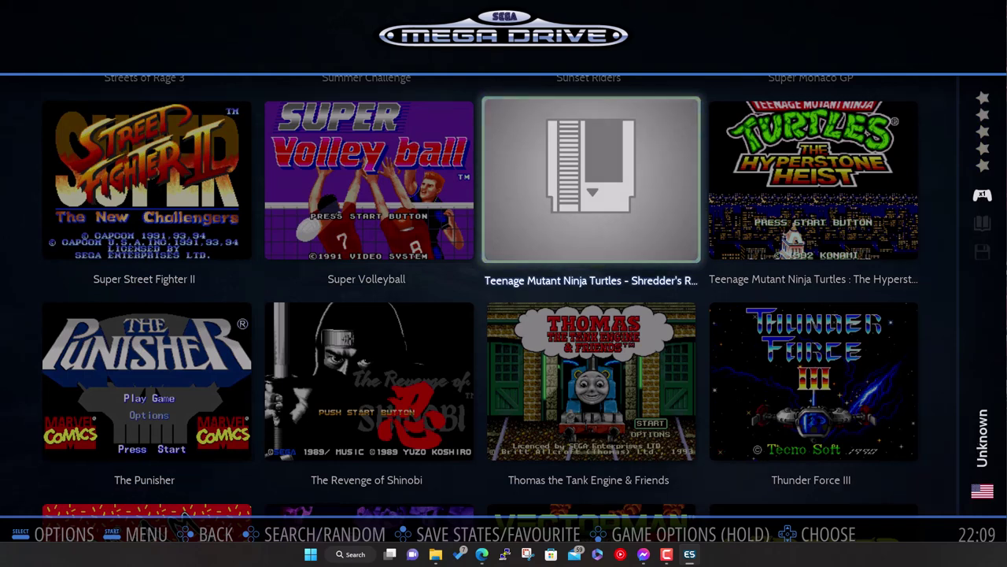
pyautogui.press('Right')
pyautogui.press('Left')
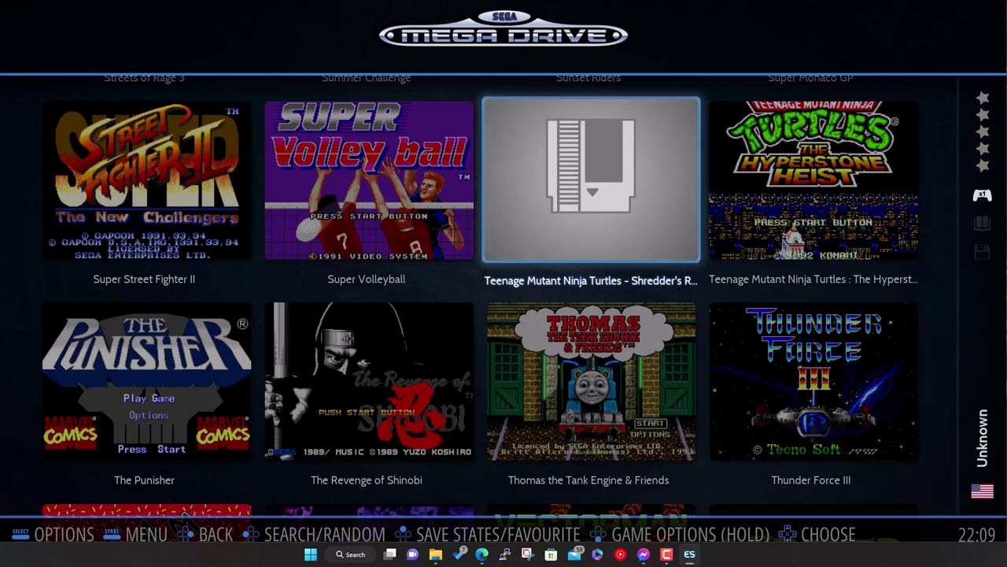
# Browse the end of the Mega Drive game list and back up to R.B.I. Baseball 3, and return to the system selection
pyautogui.press('Left')
pyautogui.press('Right')
pyautogui.press('Down')
pyautogui.press('Down')
pyautogui.press('Down')
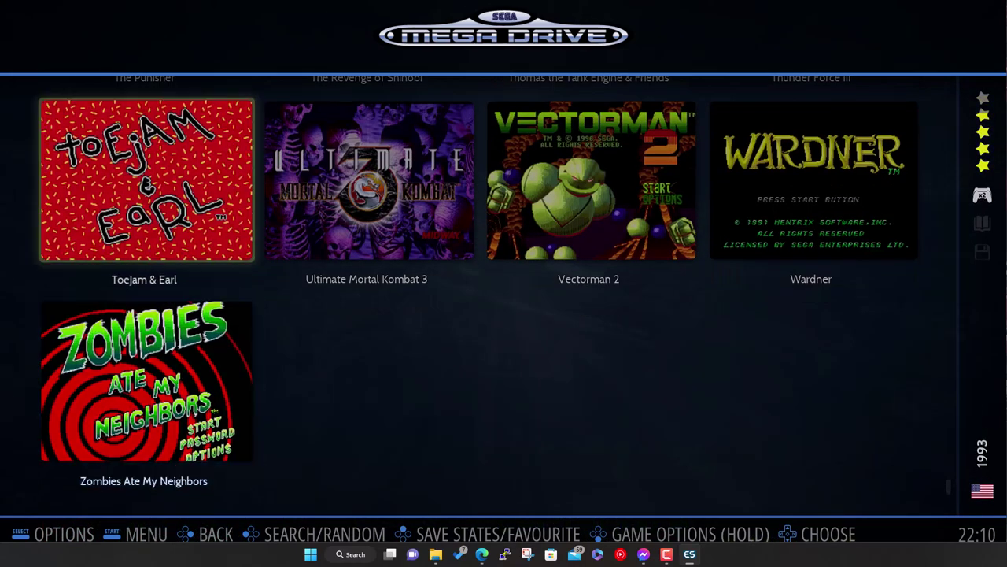
pyautogui.press('Up')
pyautogui.press('Up')
pyautogui.press('Up')
pyautogui.press('Up')
pyautogui.press('Up')
pyautogui.press('Up')
pyautogui.press('Up')
pyautogui.press('Up')
pyautogui.press('Up')
pyautogui.press('Up')
pyautogui.press('Up')
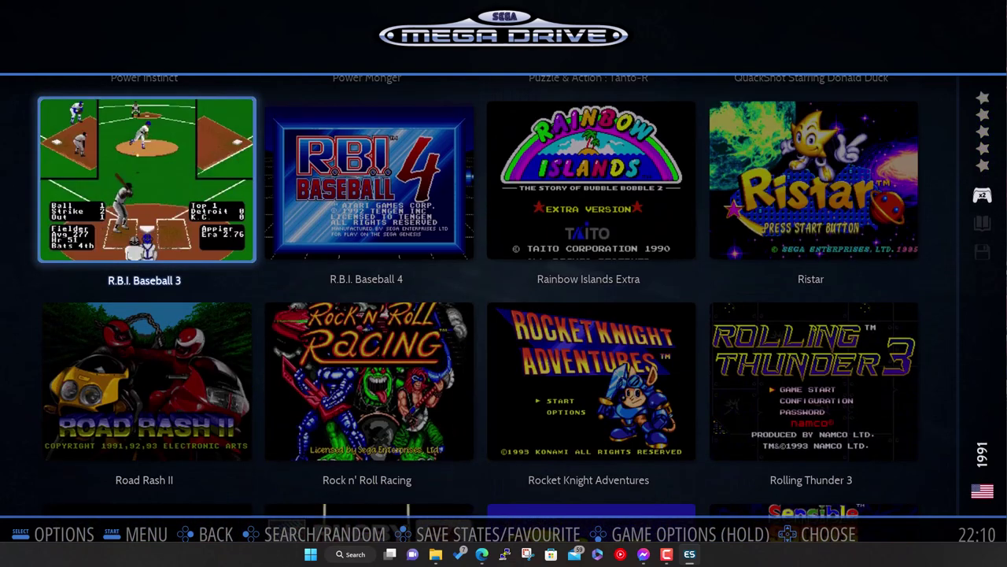
pyautogui.press('BackSpace')
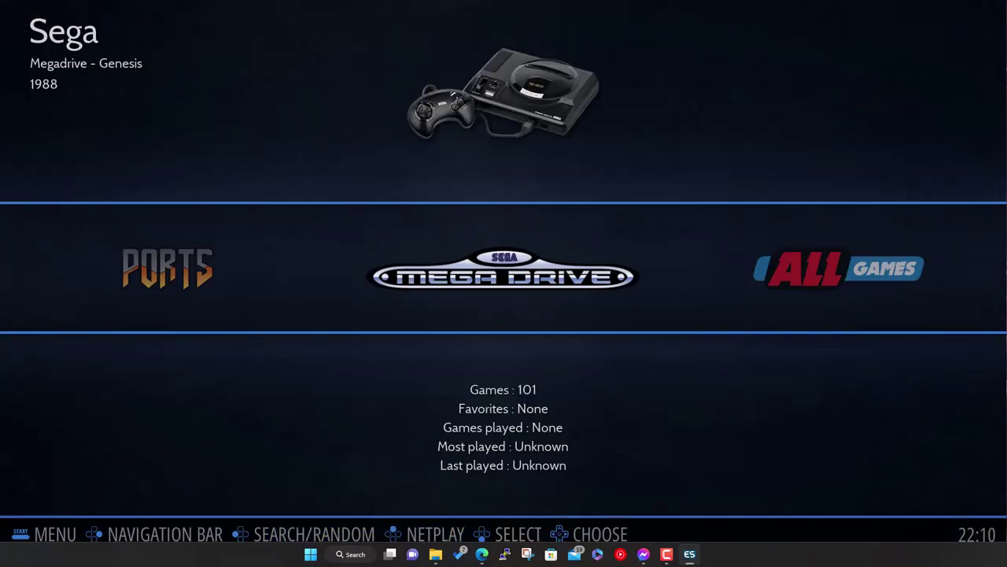
# Open the System Settings from the main menu
pyautogui.press('Escape')
pyautogui.press('Down')
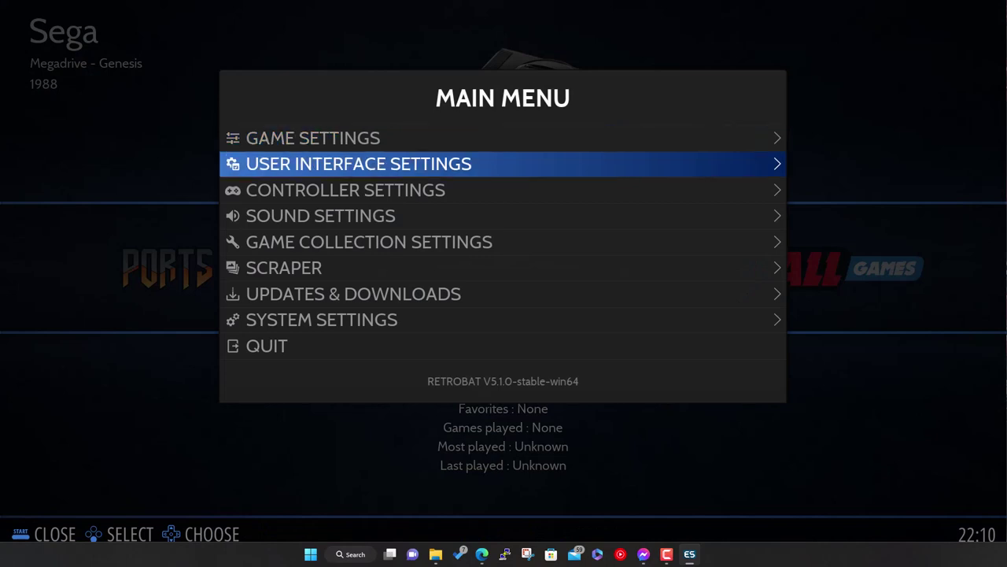
pyautogui.press('Down')
pyautogui.press('Down')
pyautogui.press('Down')
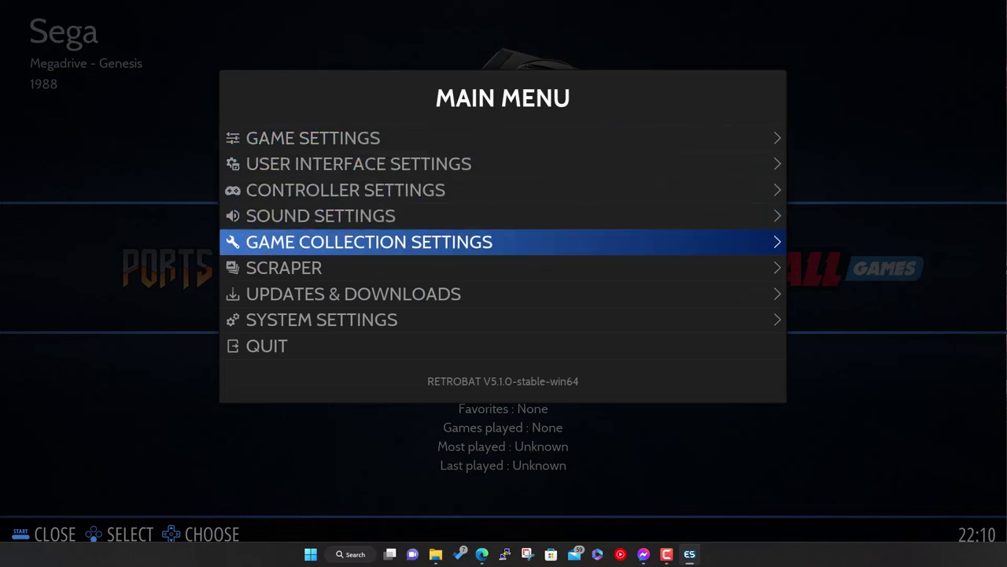
pyautogui.press('Down')
pyautogui.press('Down')
pyautogui.press('Down')
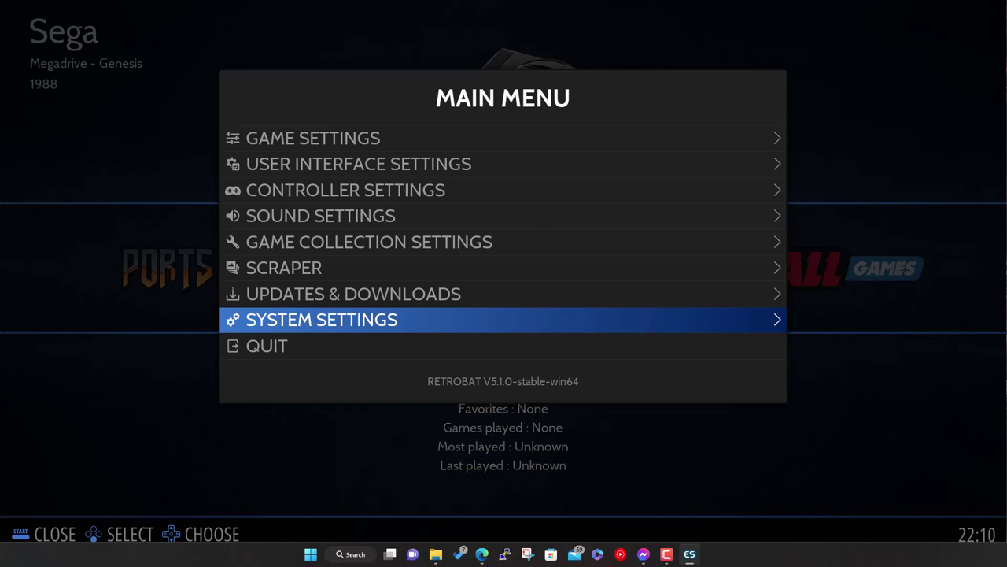
pyautogui.press('Return')
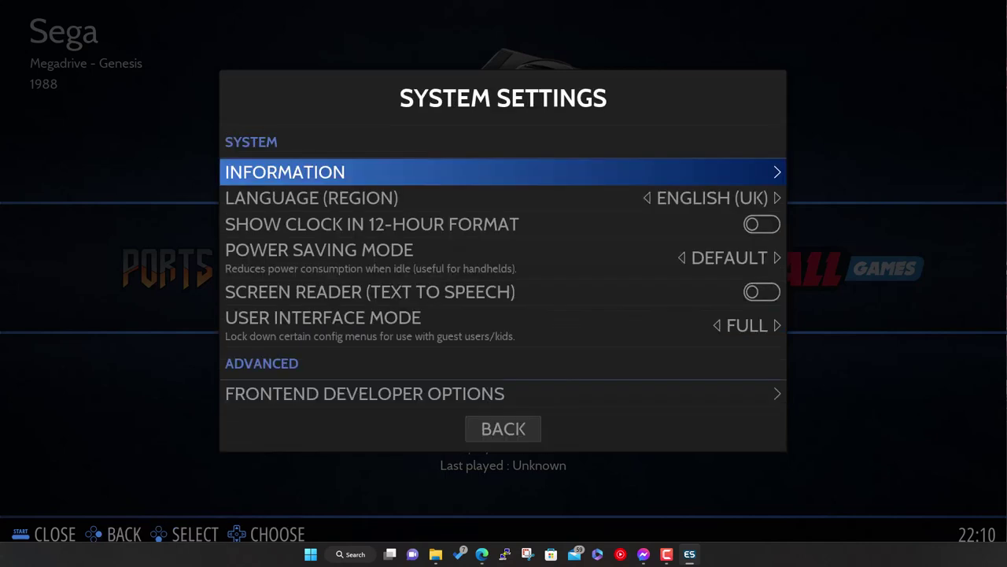
# Look through all the options in the System Settings and return to the main menu
pyautogui.press('Down')
pyautogui.press('Down')
pyautogui.press('Down')
pyautogui.press('Down')
pyautogui.press('Down')
pyautogui.press('Down')
pyautogui.press('Down')
pyautogui.press('Down')
pyautogui.press('Down')
pyautogui.press('Down')
pyautogui.press('Down')
pyautogui.press('Down')
pyautogui.press('Down')
pyautogui.press('Down')
pyautogui.press('Down')
pyautogui.press('Down')
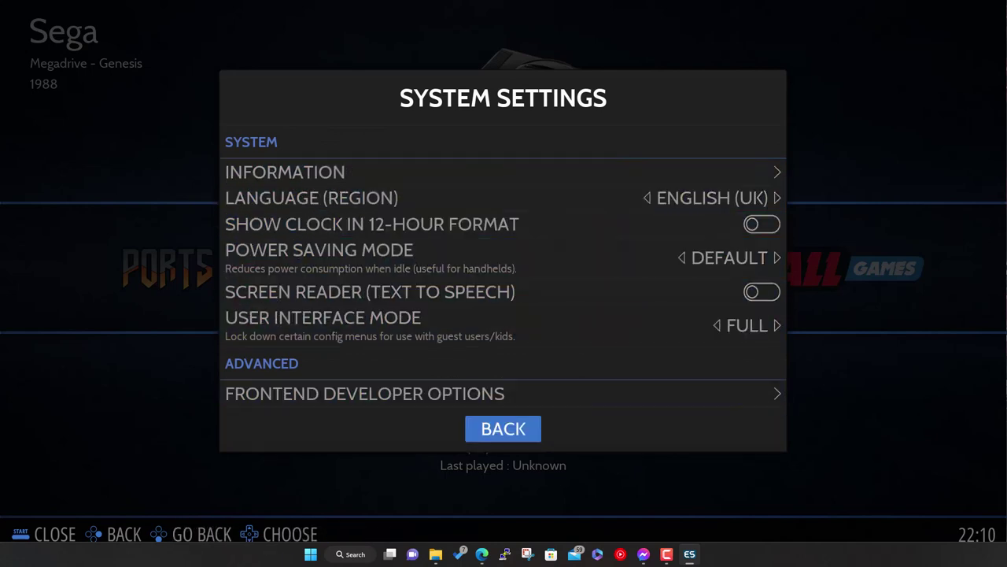
pyautogui.press('Up')
pyautogui.press('Return')
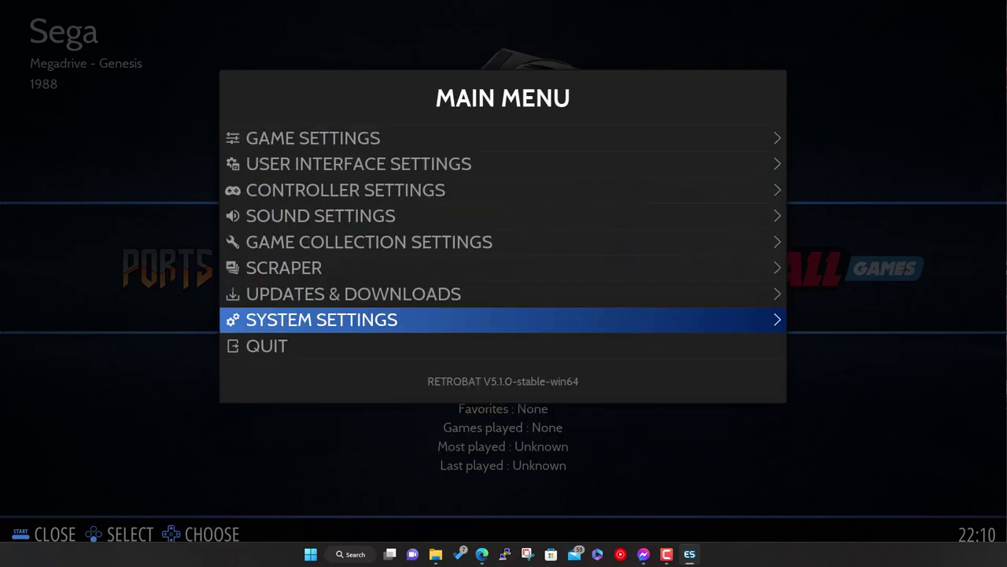
# Open the Updates & Downloads settings and go to the update type option
pyautogui.press('Up')
pyautogui.press('Return')
pyautogui.press('Down')
pyautogui.press('Down')
pyautogui.press('Down')
pyautogui.press('Down')
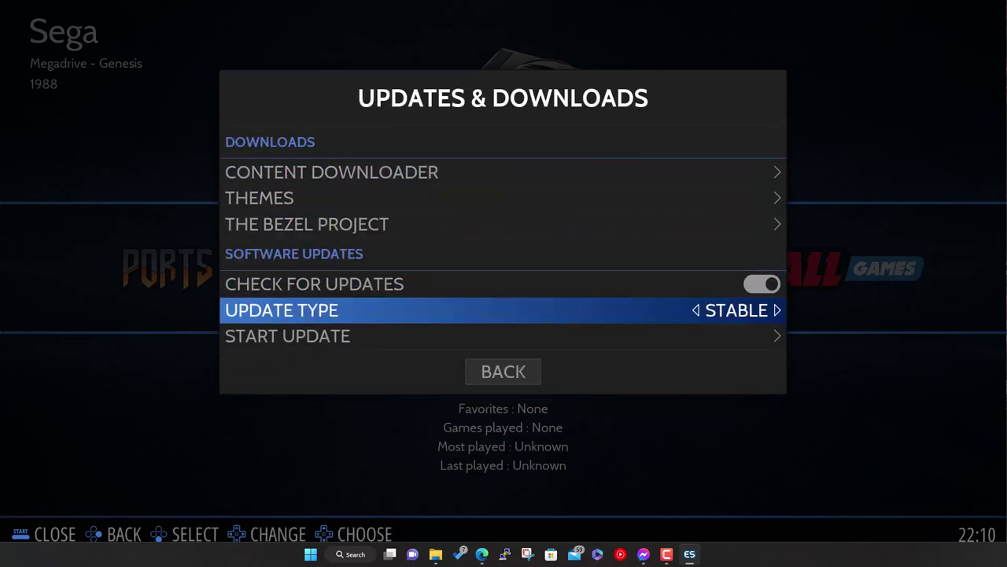
pyautogui.press('Down')
pyautogui.press('Up')
# Review the Stable and Beta choices for the update type and choose Stable
pyautogui.press('Return')
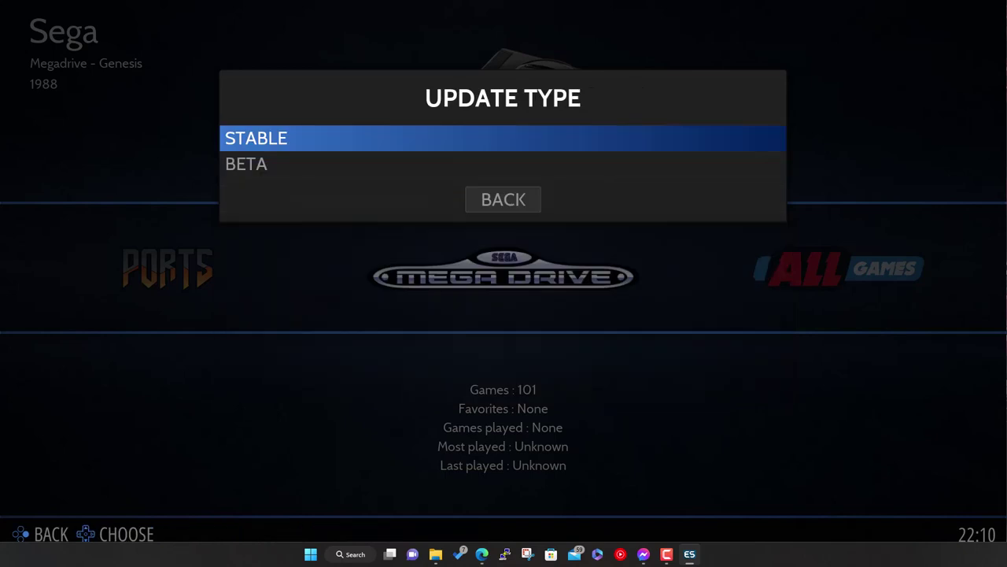
pyautogui.press('Down')
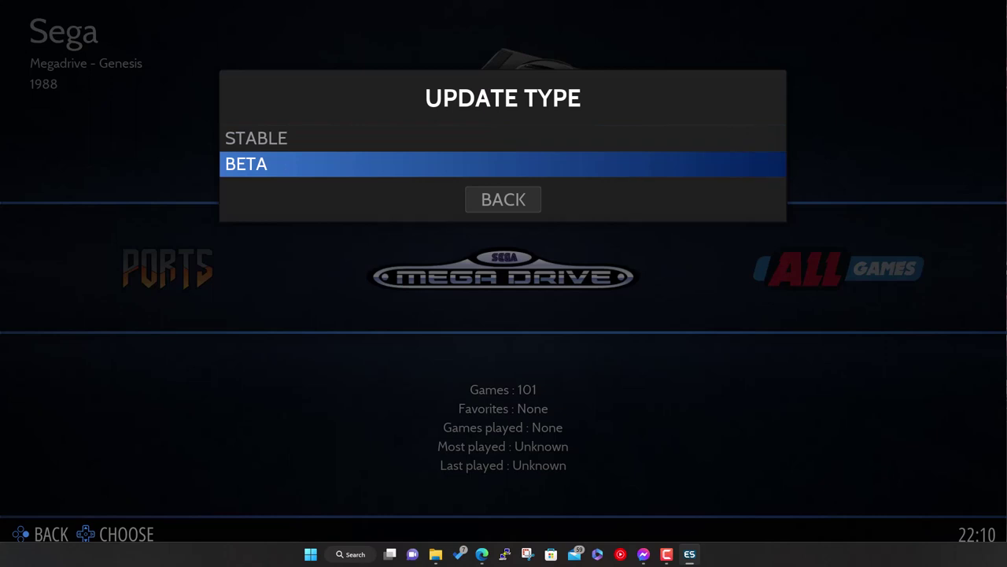
pyautogui.press('Up')
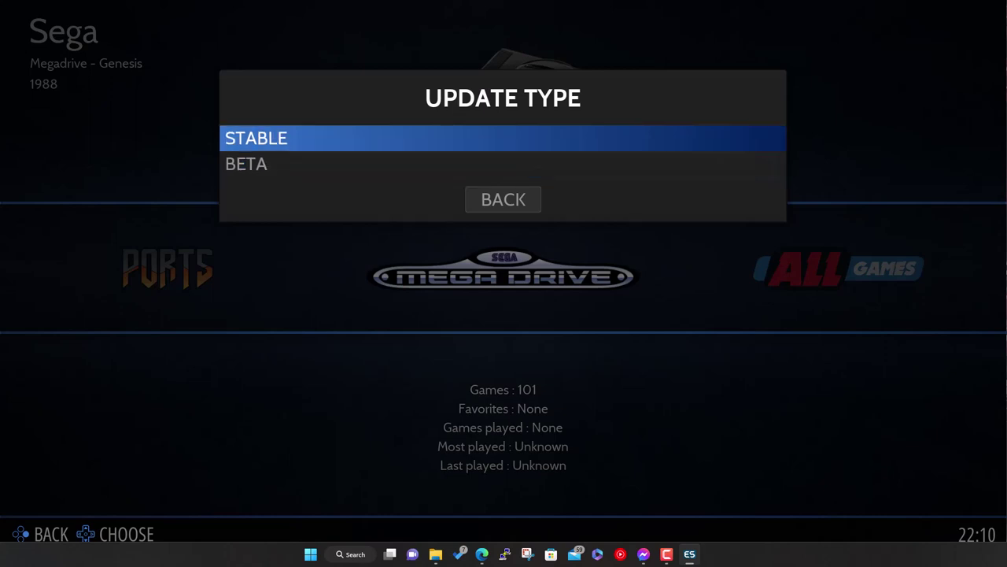
pyautogui.press('Down')
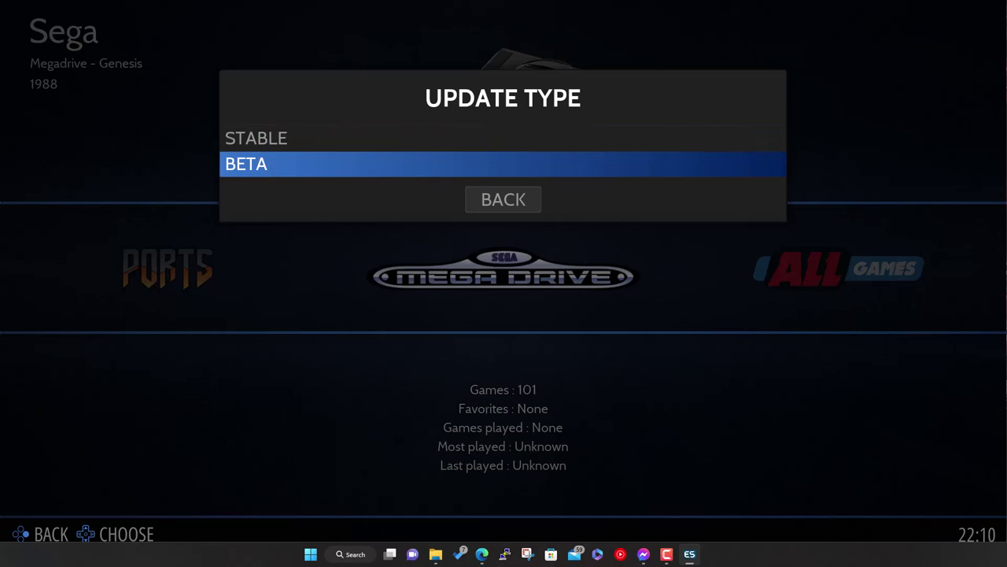
pyautogui.press('Up')
pyautogui.press('Return')
# Start a RetroBat software update and dismiss the resulting notice
pyautogui.press('Down')
pyautogui.press('Up')
pyautogui.press('Up')
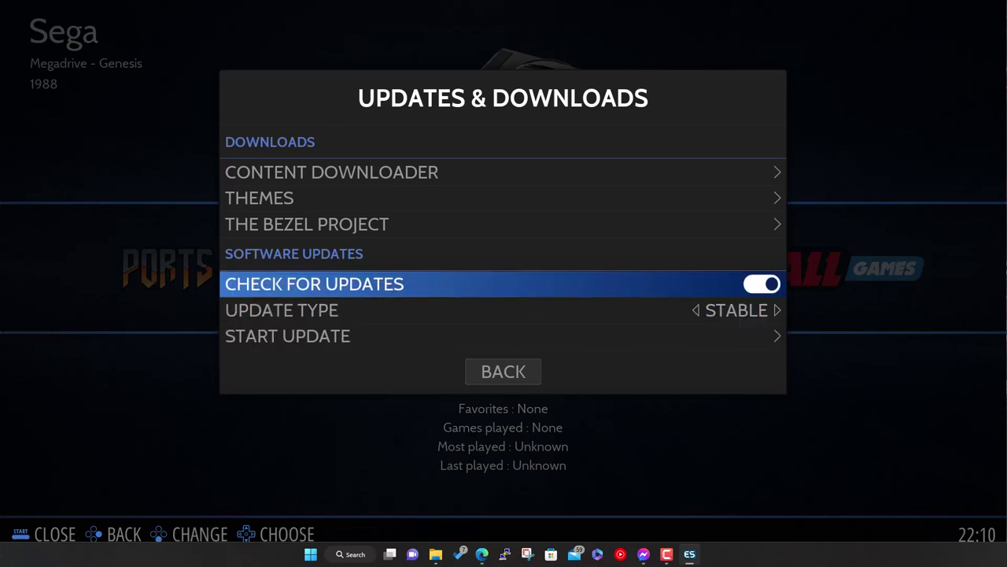
pyautogui.press('Down')
pyautogui.press('Down')
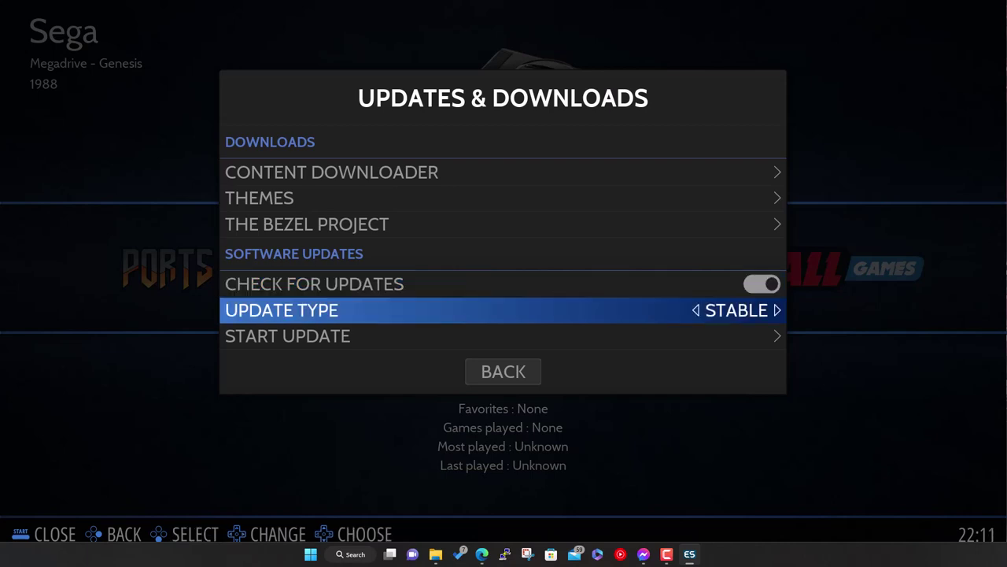
pyautogui.press('Return')
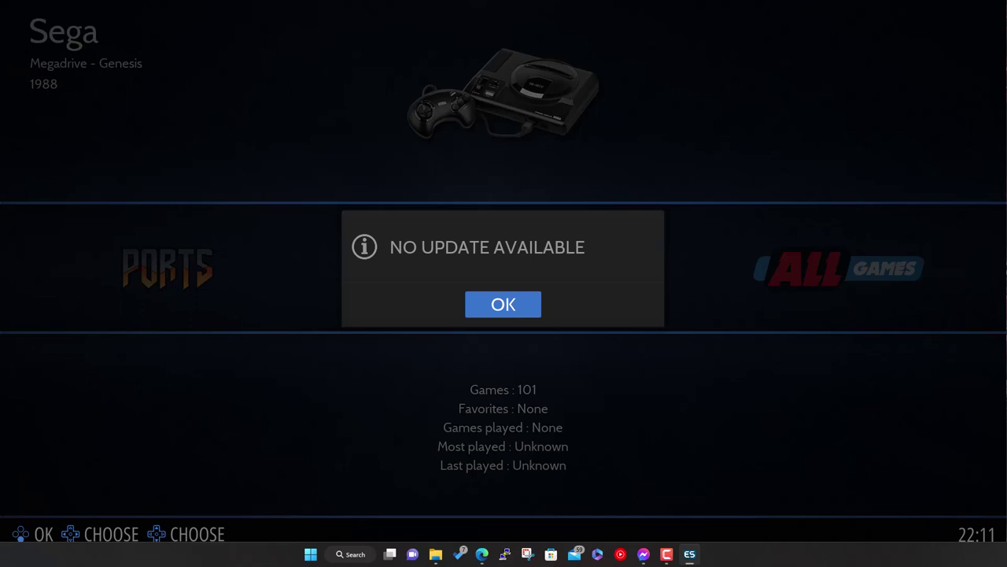
pyautogui.press('Return')
# Open the Content Downloader, examine its downloadable games and media, and return to Updates & Downloads
pyautogui.press('Up')
pyautogui.press('Up')
pyautogui.press('Up')
pyautogui.press('Up')
pyautogui.press('Up')
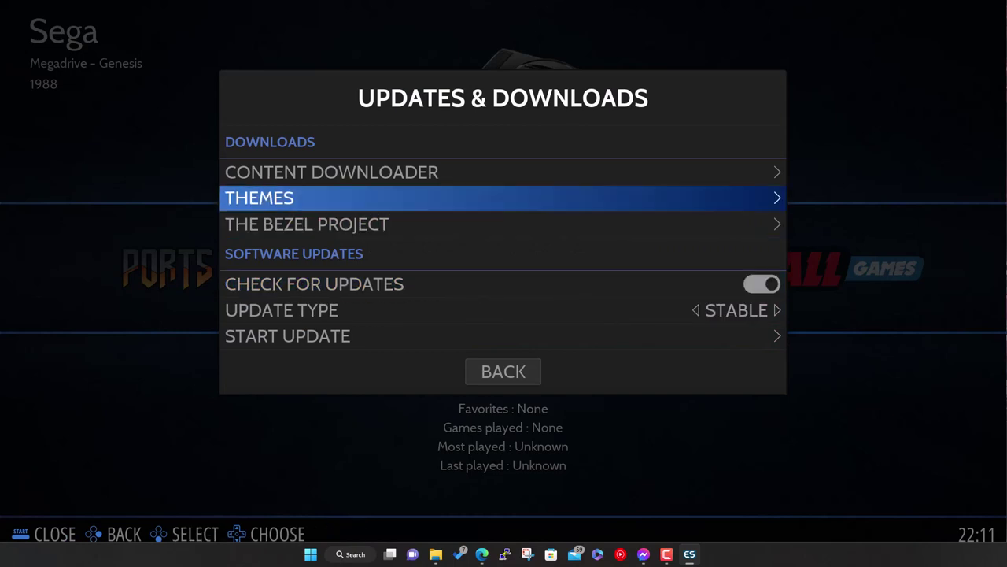
pyautogui.press('Return')
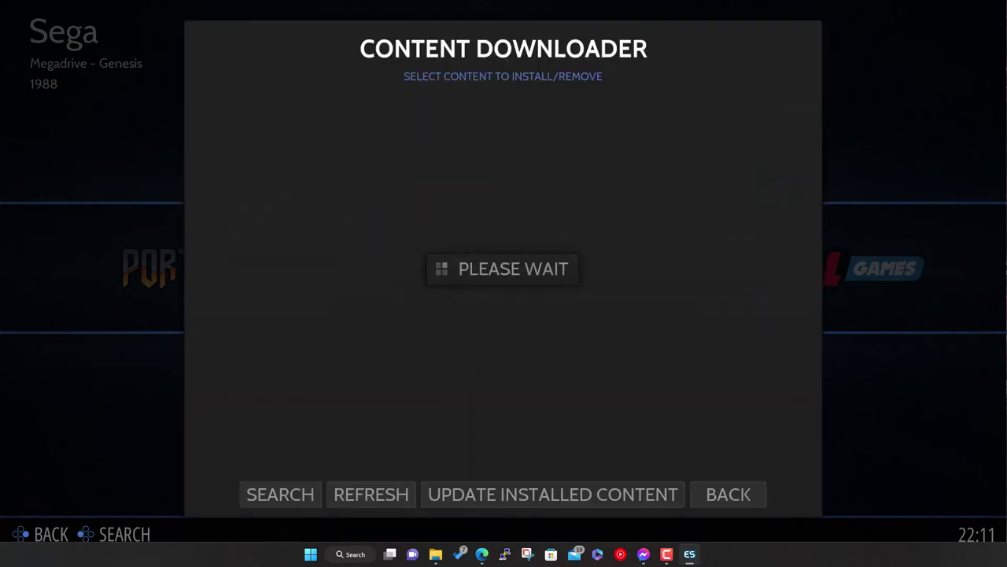
pyautogui.press('Down')
pyautogui.press('Up')
pyautogui.press('Down')
pyautogui.press('Down')
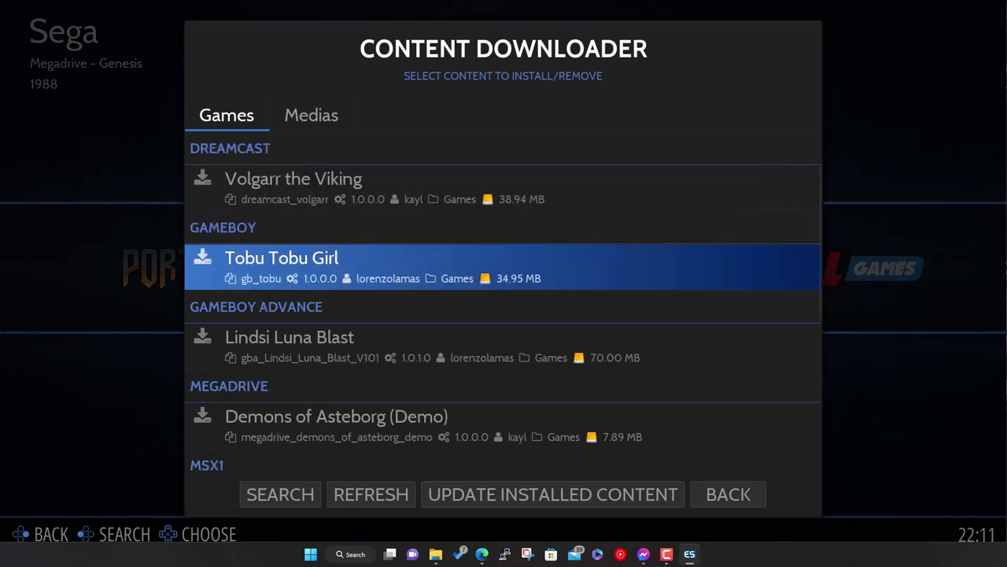
pyautogui.press('Down')
pyautogui.press('Down')
pyautogui.press('Down')
pyautogui.press('Down')
pyautogui.press('pagedown')
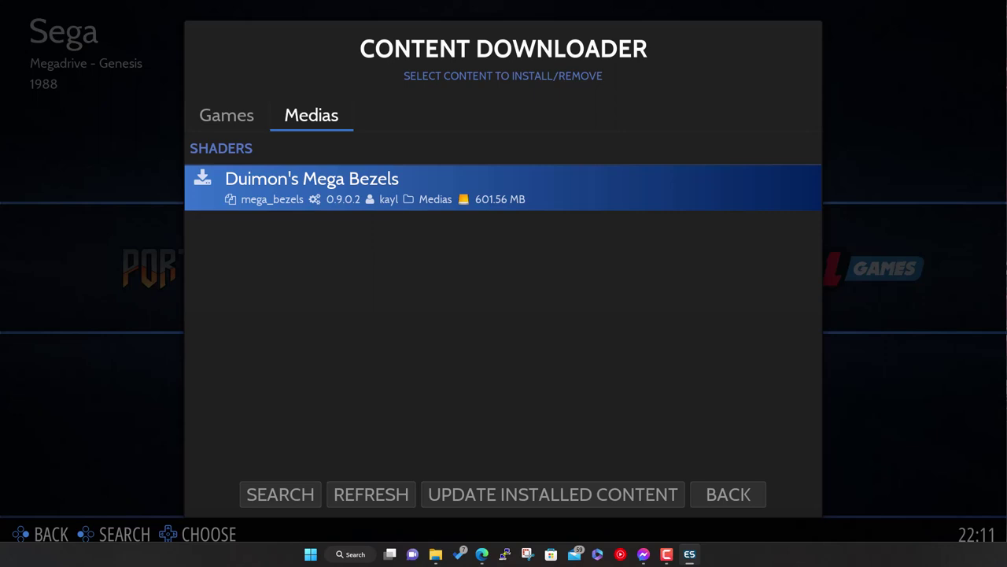
pyautogui.press('BackSpace')
# Open the themes downloader and browse the full list down to the installed EpicNoir theme
pyautogui.press('Down')
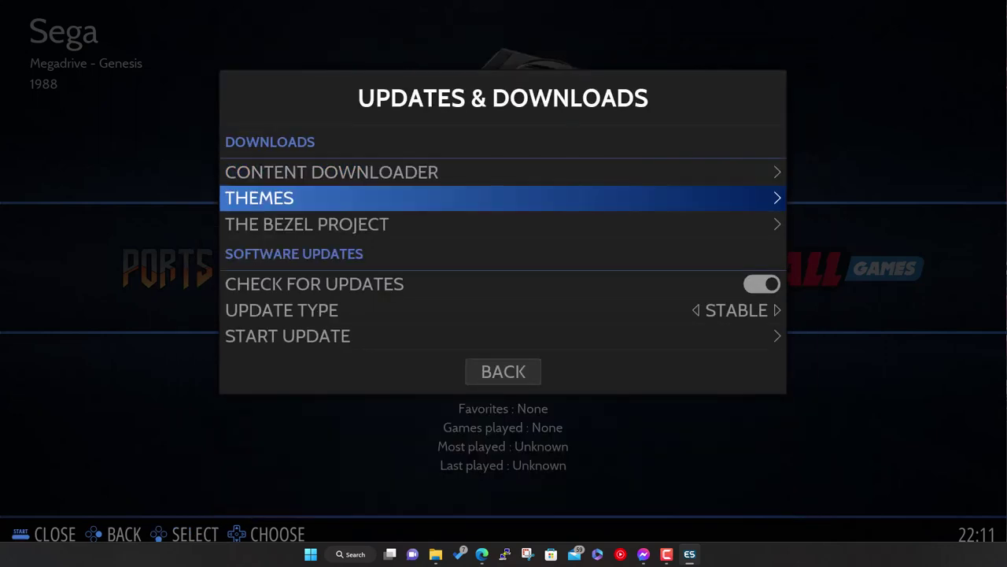
pyautogui.press('Return')
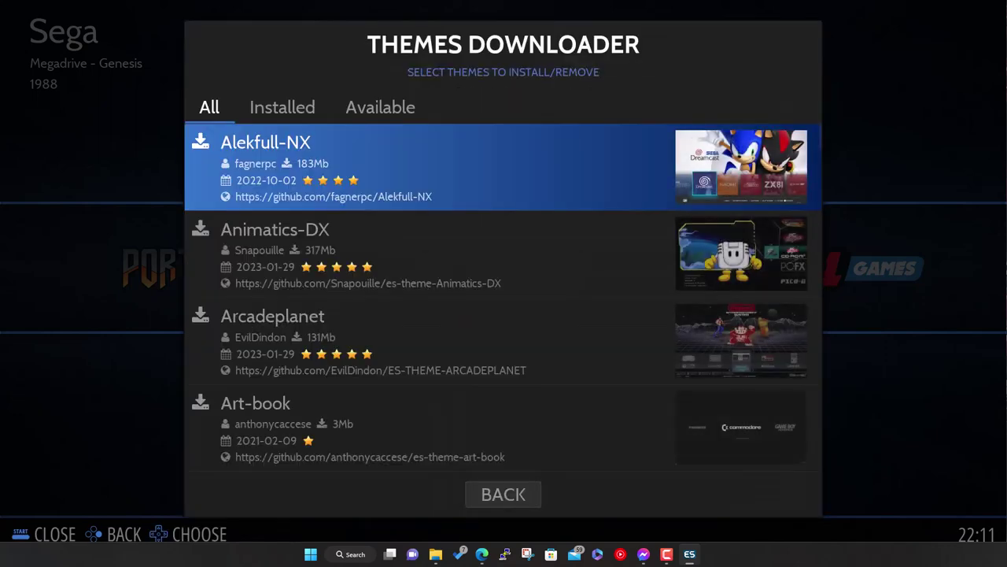
pyautogui.press('Down')
pyautogui.press('Down')
pyautogui.press('Down')
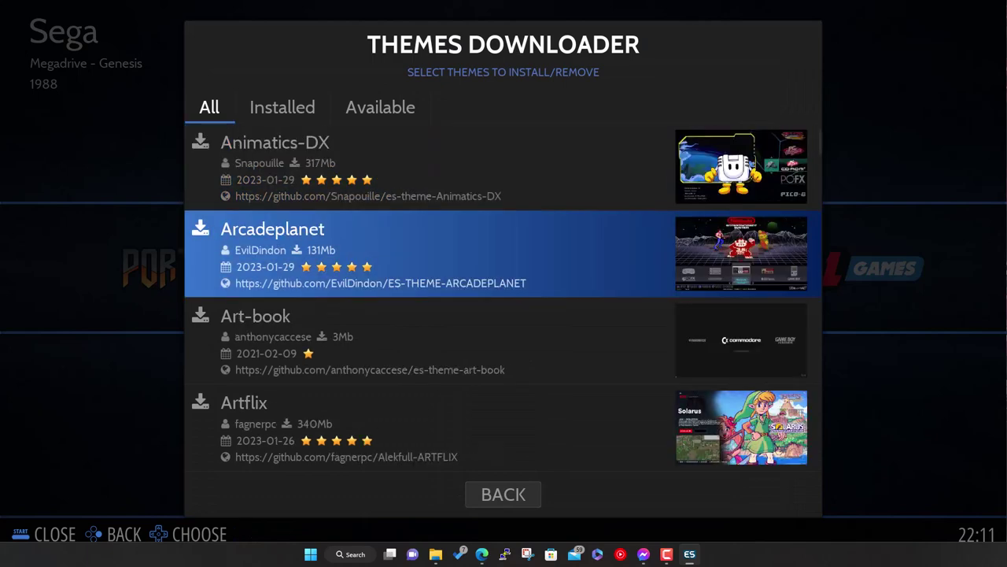
pyautogui.press('Down')
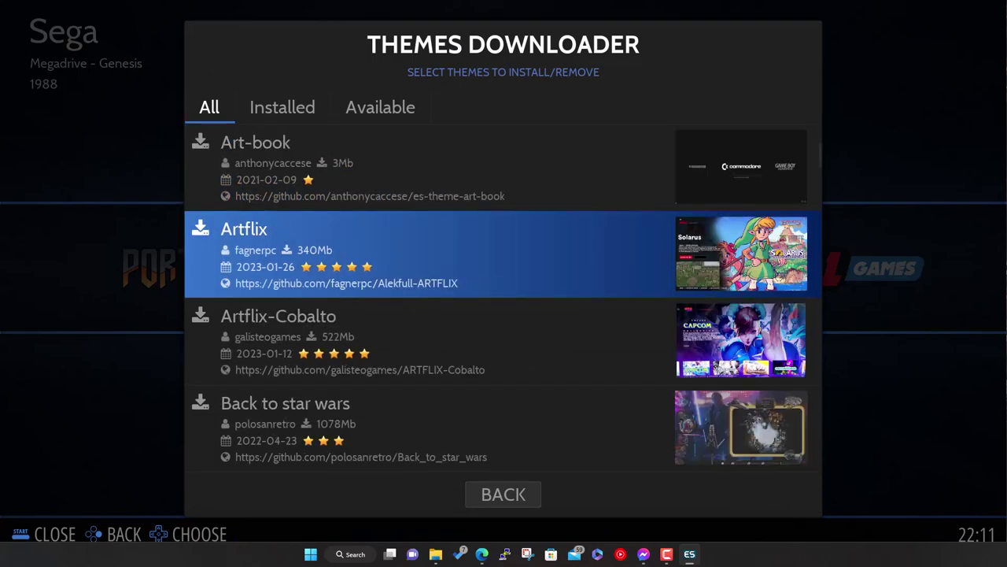
pyautogui.press('Down')
pyautogui.press('Down')
pyautogui.press('Down')
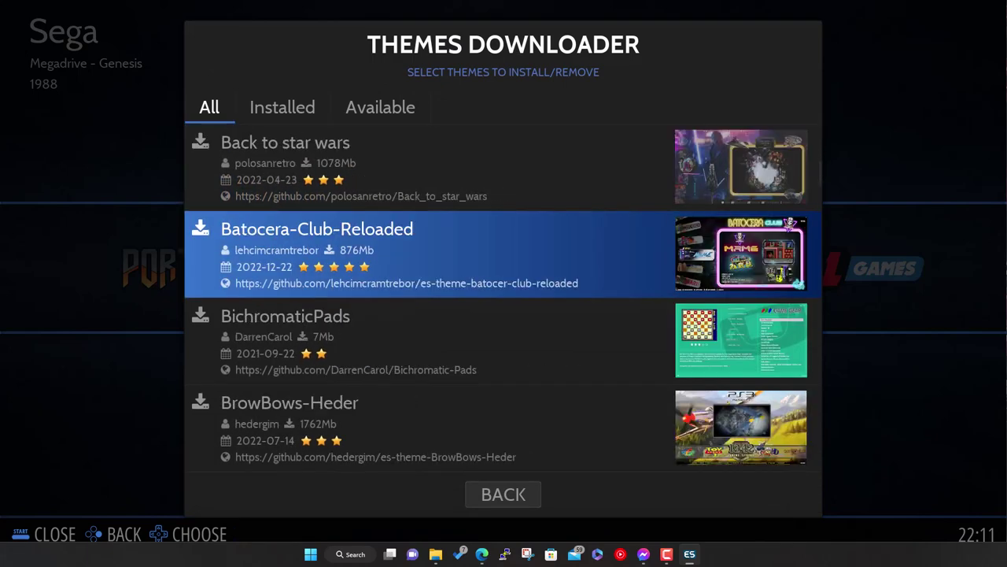
pyautogui.press('Down')
pyautogui.press('Down')
pyautogui.press('Down')
pyautogui.press('Down')
pyautogui.press('Down')
pyautogui.press('Down')
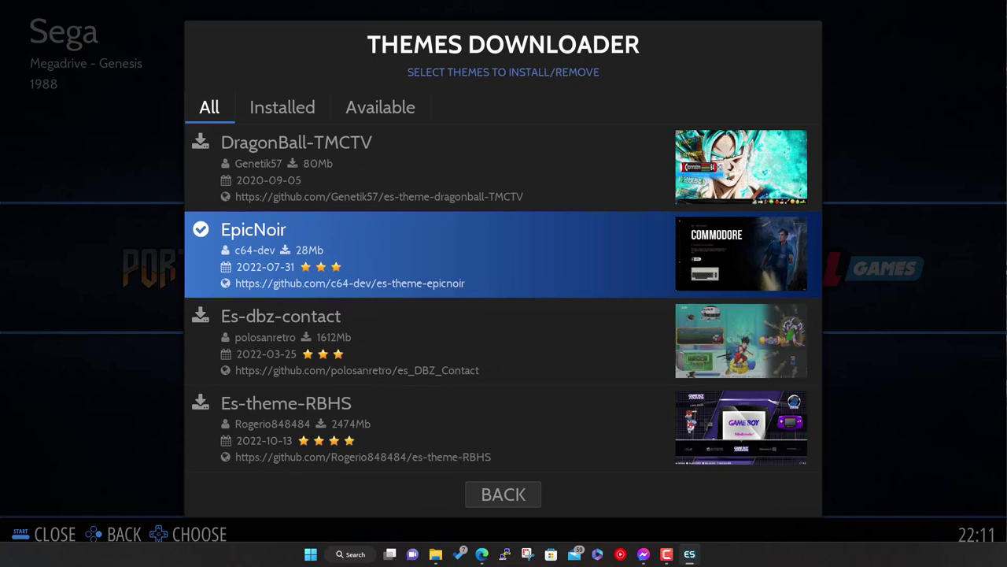
# Update the installed EpicNoir theme
pyautogui.press('Return')
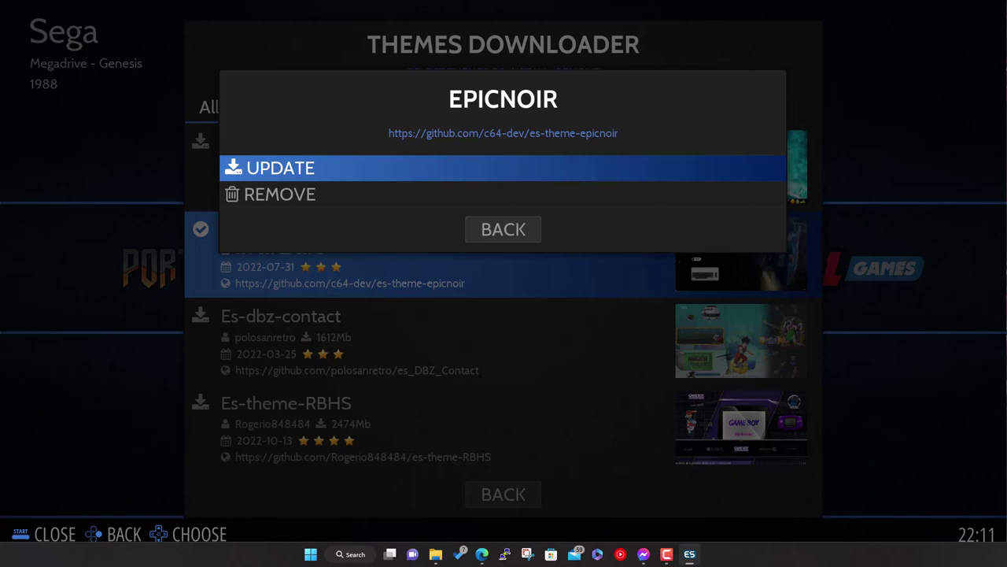
pyautogui.press('Down')
pyautogui.press('Up')
pyautogui.press('Return')
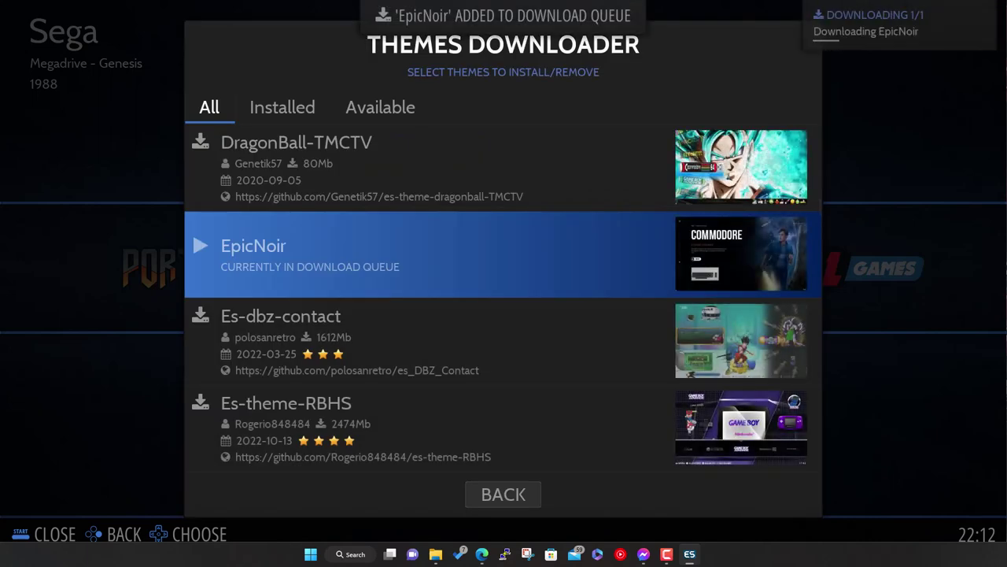
# Open The Bezel Project to examine the bezels available for download, and return to the main menu
pyautogui.press('Escape')
pyautogui.press('Down')
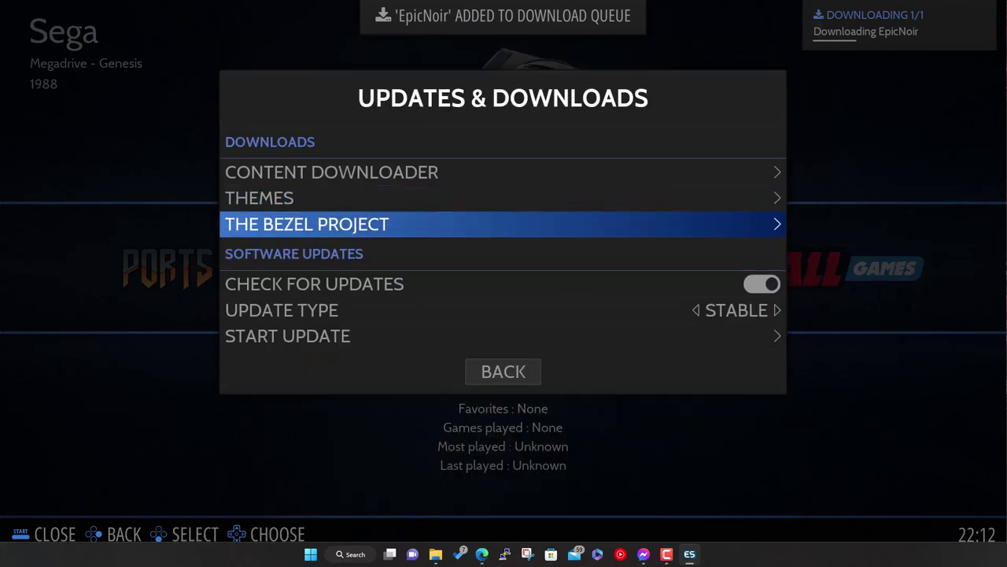
pyautogui.press('Return')
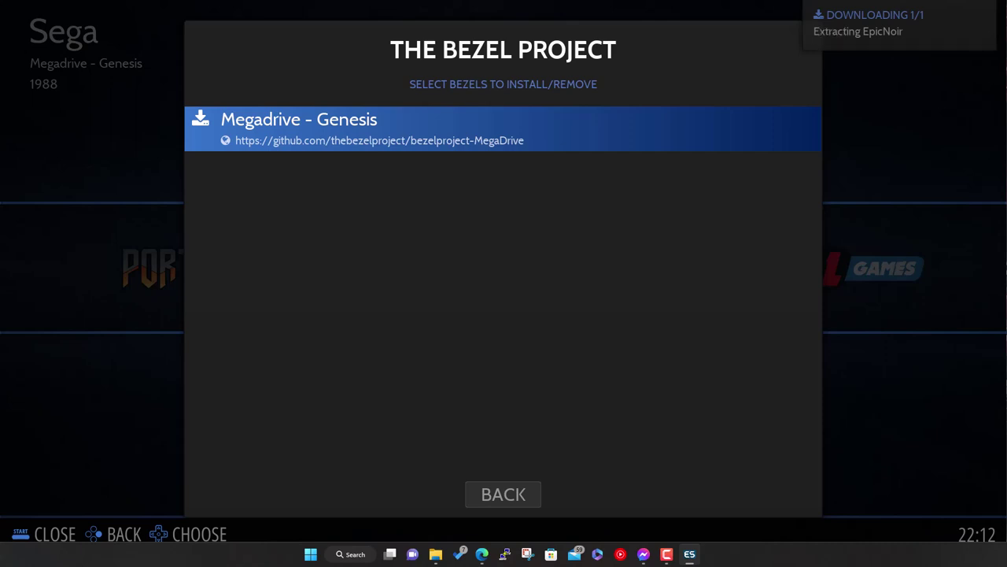
pyautogui.press('Escape')
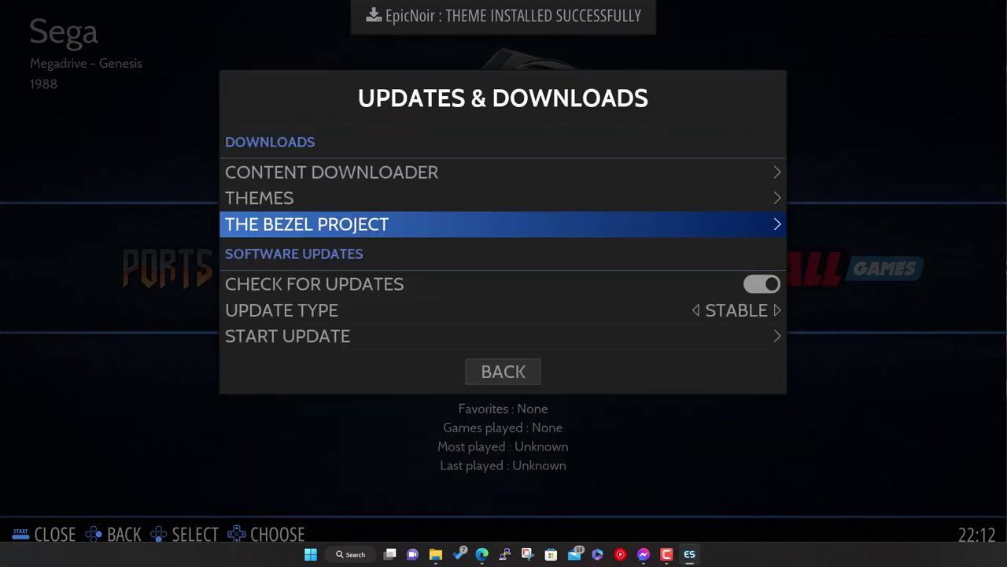
pyautogui.press('Escape')
pyautogui.press('Down')
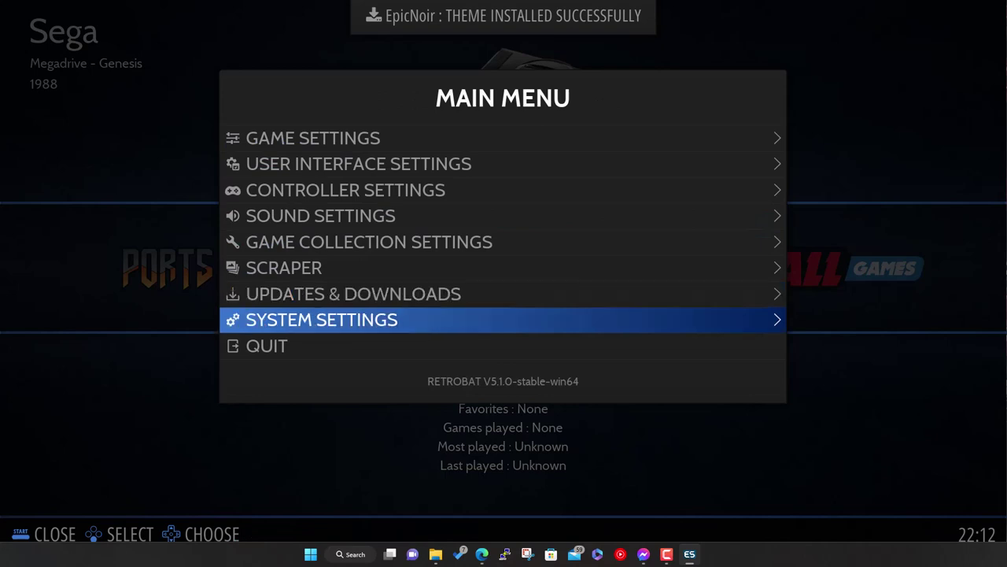
pyautogui.press('Return')
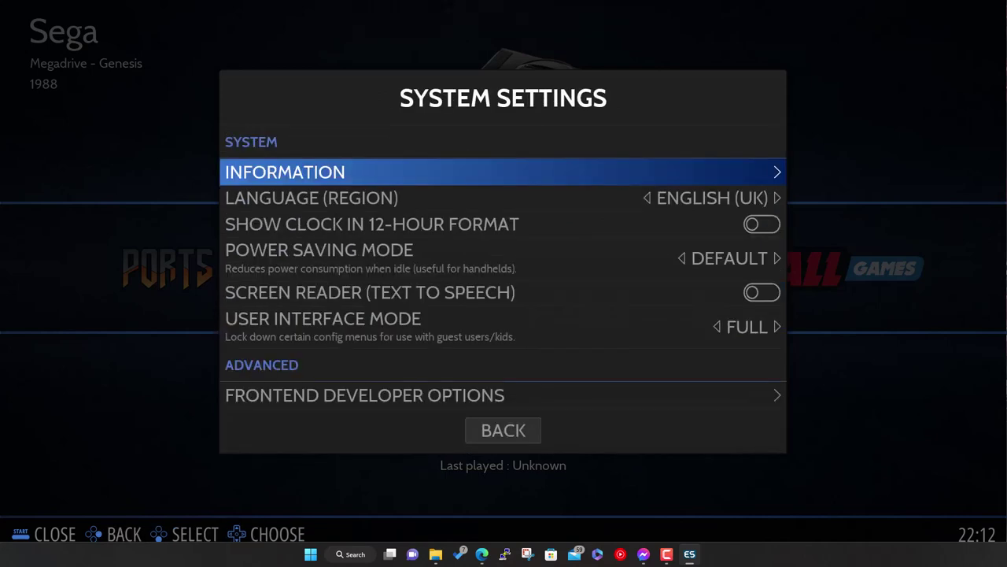
pyautogui.press('Escape')
# Open User Interface Settings, examine the appearance, display and gamelist options, and return to the main menu
pyautogui.press('Up')
pyautogui.press('Up')
pyautogui.press('Up')
pyautogui.press('Up')
pyautogui.press('Up')
pyautogui.press('Up')
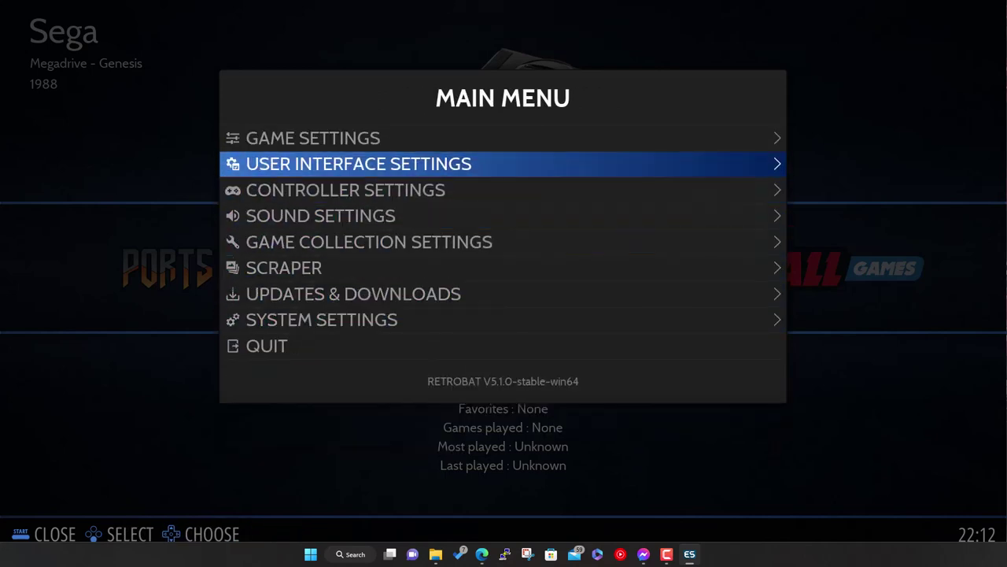
pyautogui.press('Return')
pyautogui.press('Down')
pyautogui.press('Down')
pyautogui.press('Down')
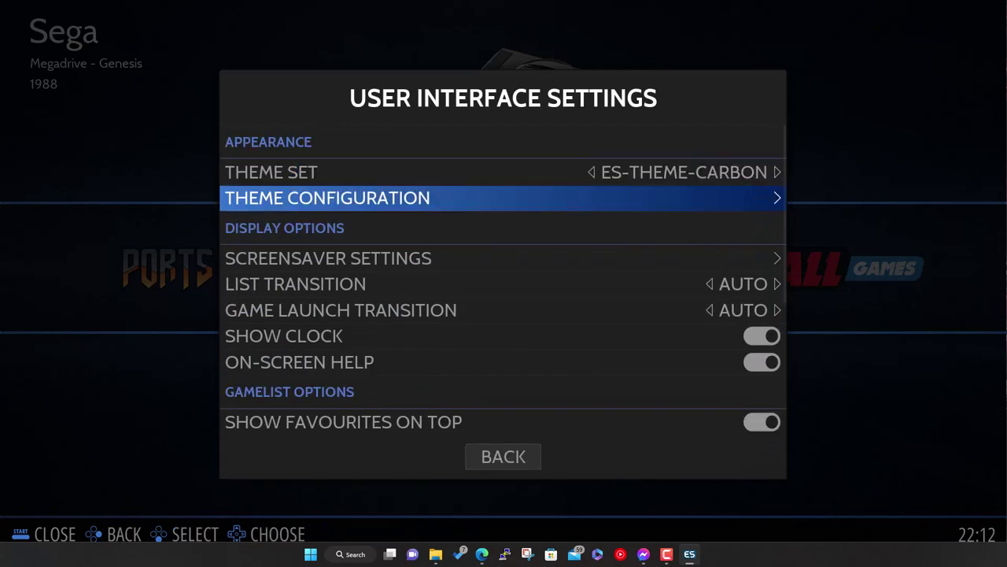
pyautogui.press('Down')
pyautogui.press('Down')
pyautogui.press('Down')
pyautogui.press('Down')
pyautogui.press('Down')
pyautogui.press('Down')
pyautogui.press('Down')
pyautogui.press('Down')
pyautogui.press('Down')
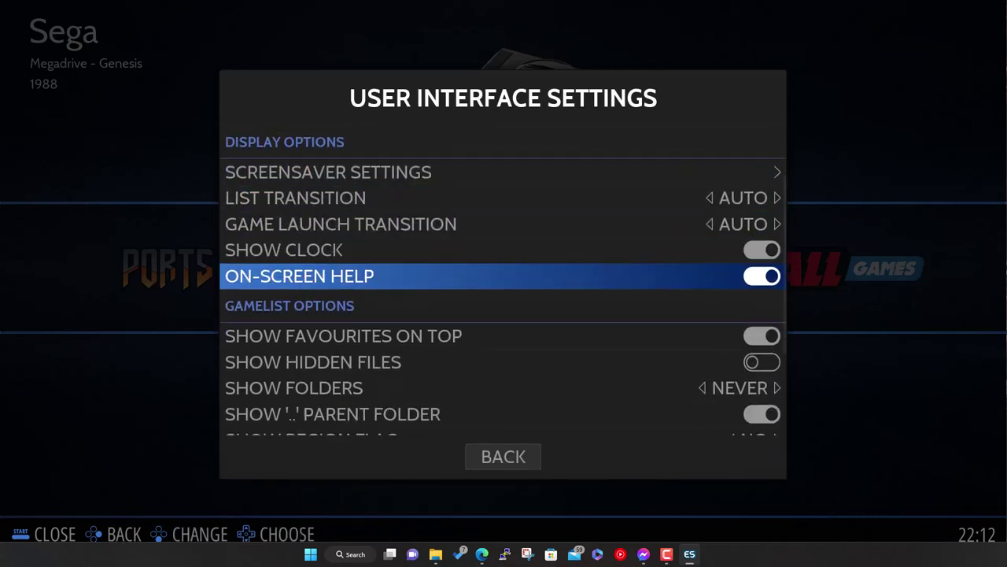
pyautogui.press('Down')
pyautogui.press('Down')
pyautogui.press('Down')
pyautogui.press('Down')
pyautogui.press('Return')
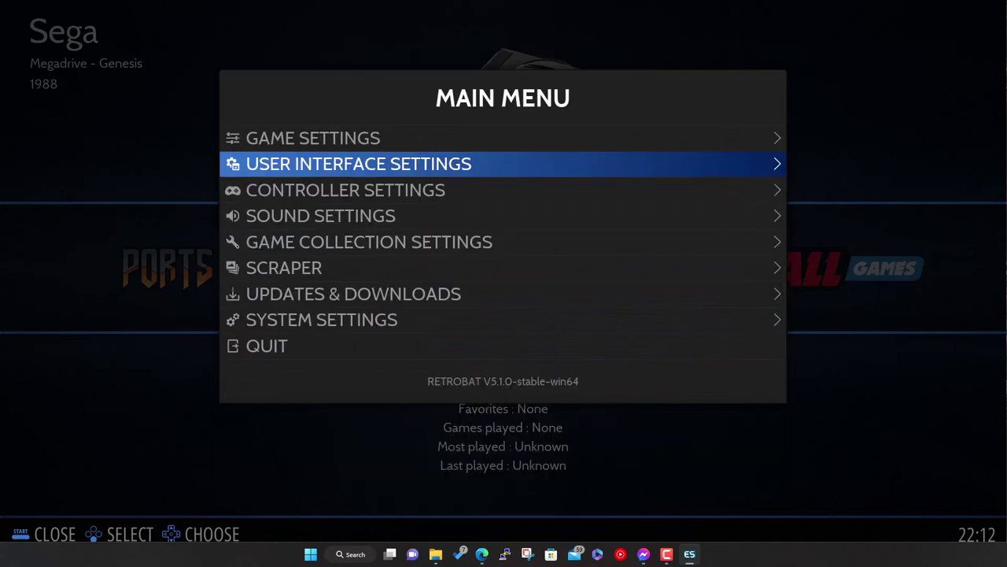
pyautogui.press('Down')
pyautogui.press('Down')
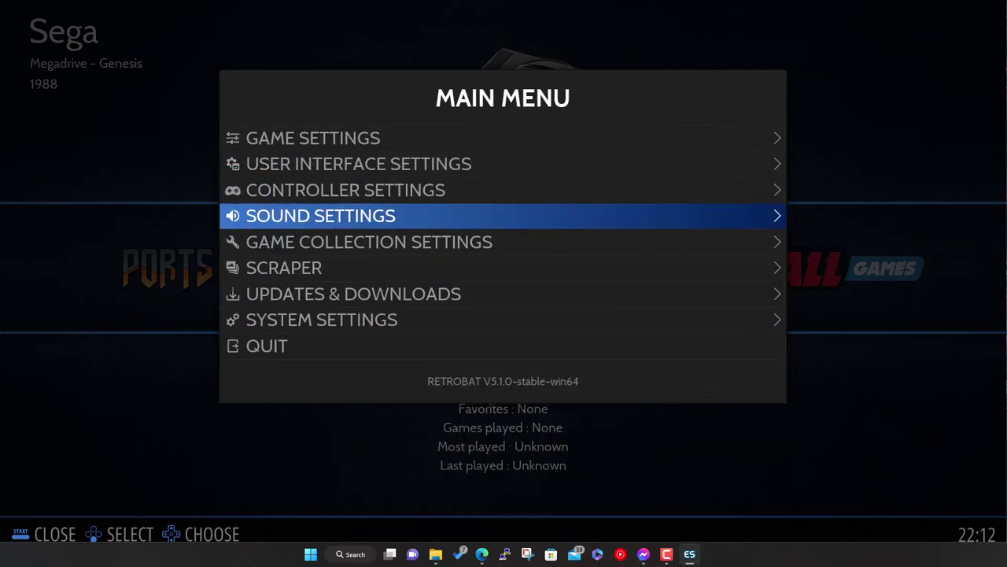
pyautogui.press('Down')
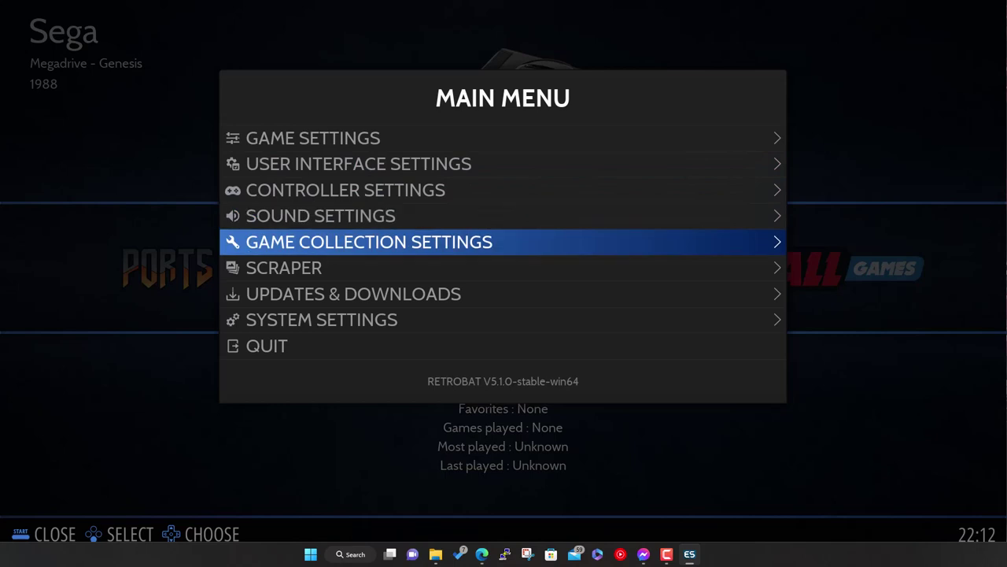
pyautogui.press('Down')
pyautogui.press('Down')
pyautogui.press('Down')
pyautogui.press('Escape')
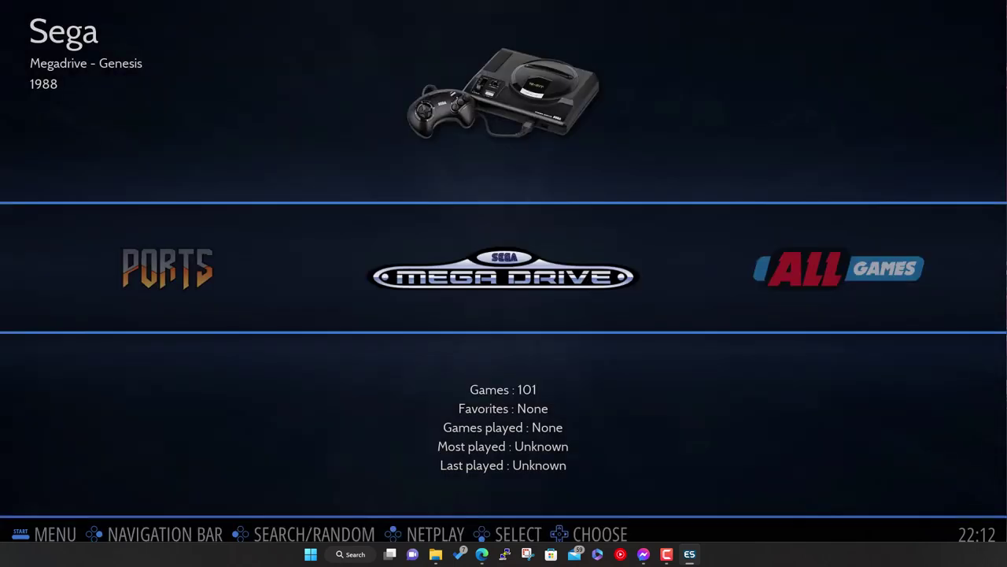
# Open System Settings from the main menu and examine the language, clock, power saving, interface mode and developer entries
pyautogui.press('Escape')
pyautogui.press('Down')
pyautogui.press('Down')
pyautogui.press('Down')
pyautogui.press('Down')
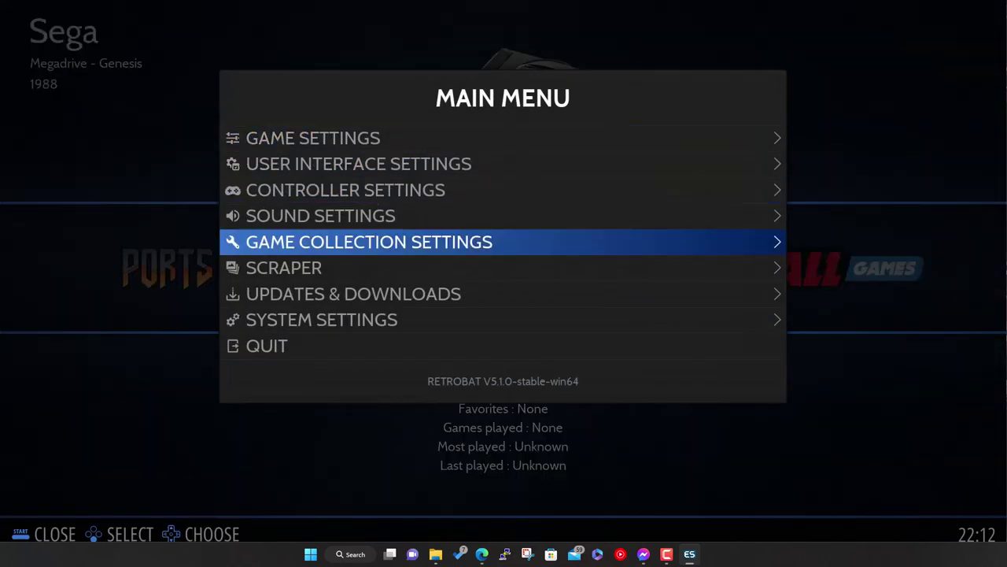
pyautogui.press('Down')
pyautogui.press('Down')
pyautogui.press('Down')
pyautogui.press('Return')
pyautogui.press('Down')
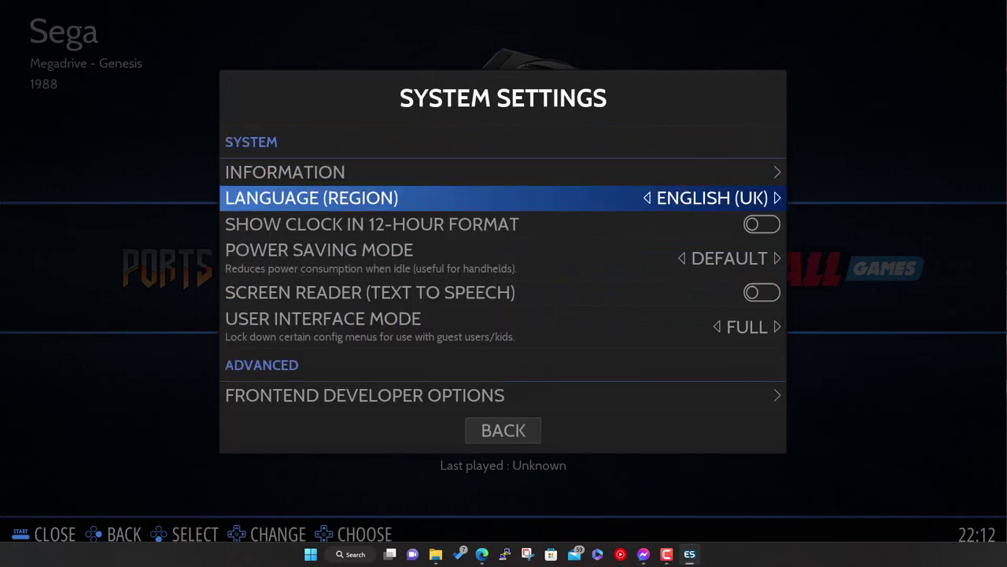
pyautogui.press('Down')
pyautogui.press('Down')
pyautogui.press('Down')
pyautogui.press('Down')
pyautogui.press('Down')
pyautogui.press('Down')
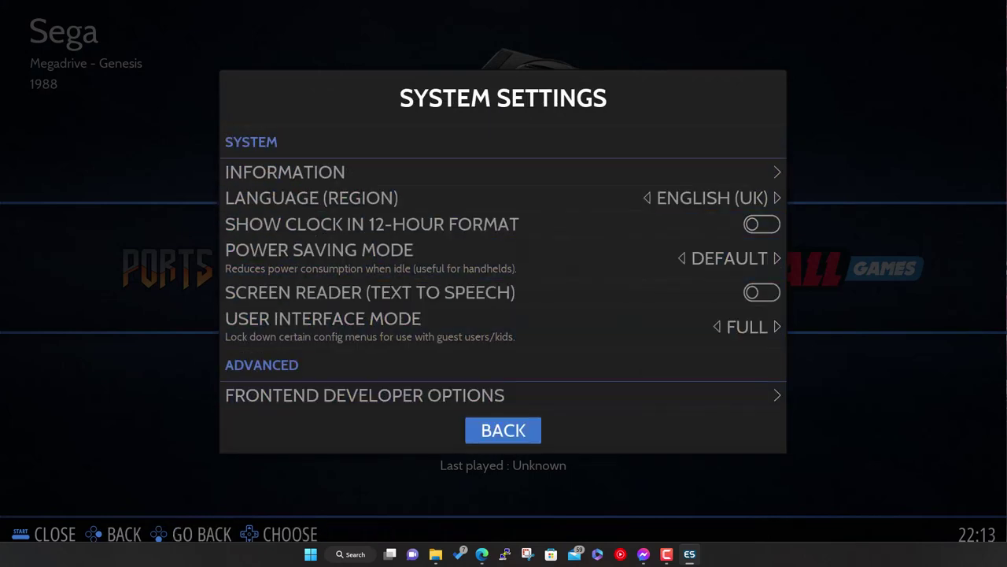
pyautogui.press('Down')
pyautogui.press('Escape')
pyautogui.press('Up')
pyautogui.press('Up')
pyautogui.press('Up')
pyautogui.press('Up')
pyautogui.press('Up')
pyautogui.press('Up')
pyautogui.press('Up')
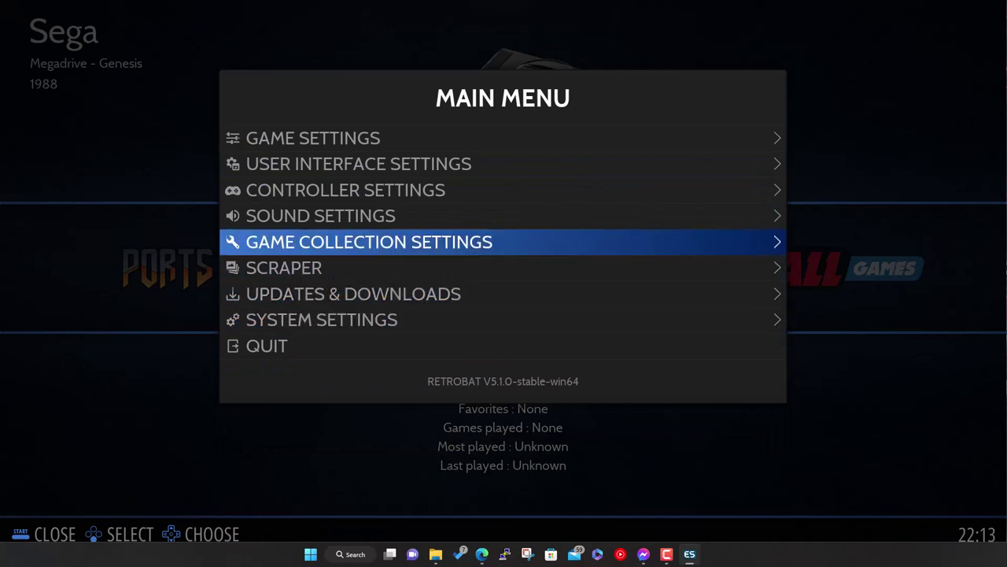
pyautogui.press('Escape')
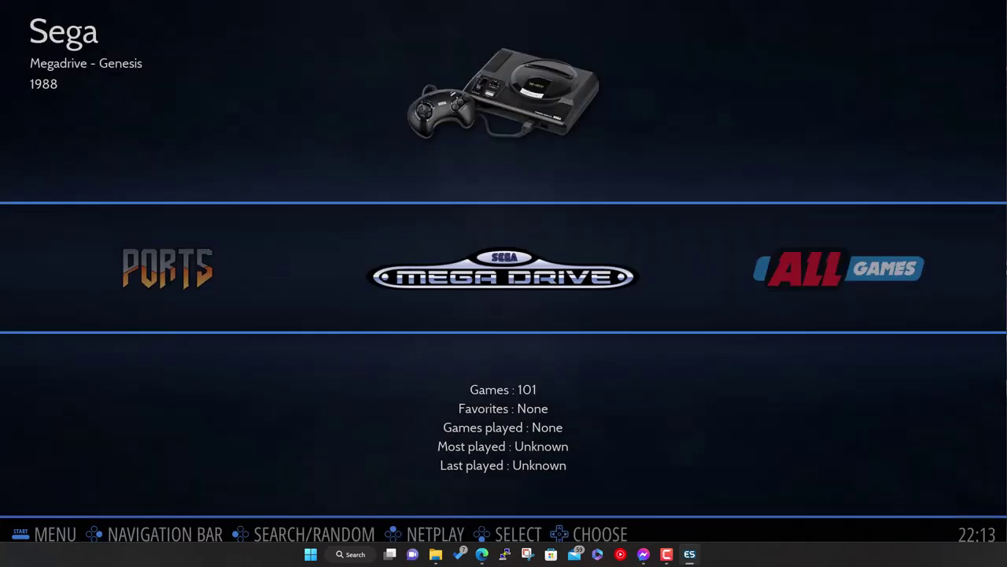
# Open the Decorations choices in Game Settings, browse them down to Default Unglazed, and go back without choosing one
pyautogui.press('Escape')
pyautogui.press('Return')
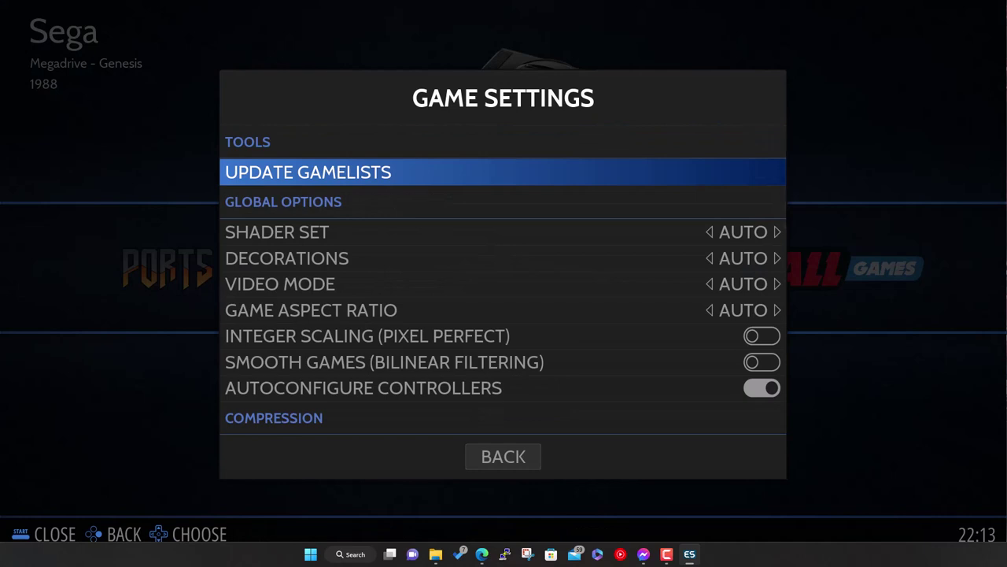
pyautogui.press('Down')
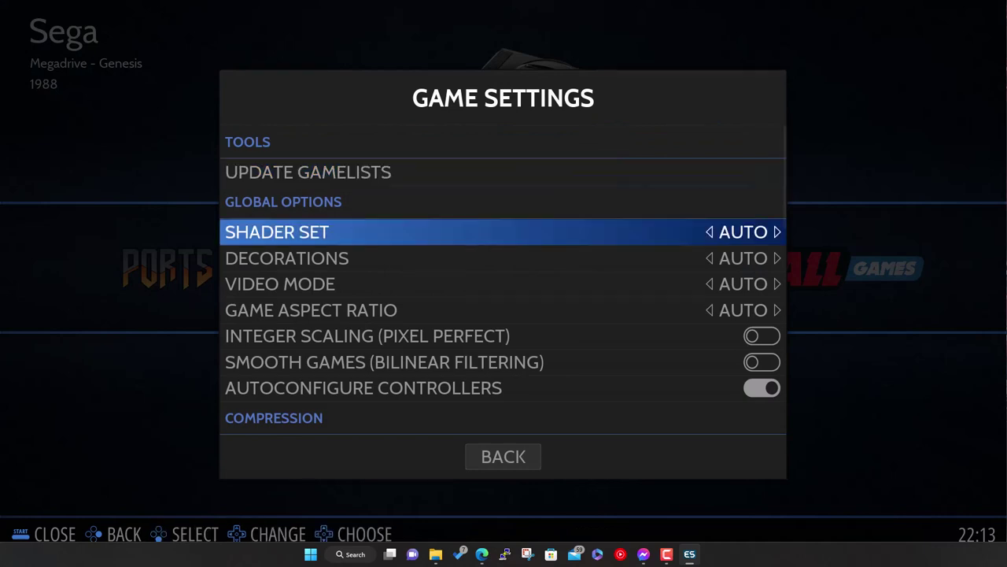
pyautogui.press('Down')
pyautogui.press('Return')
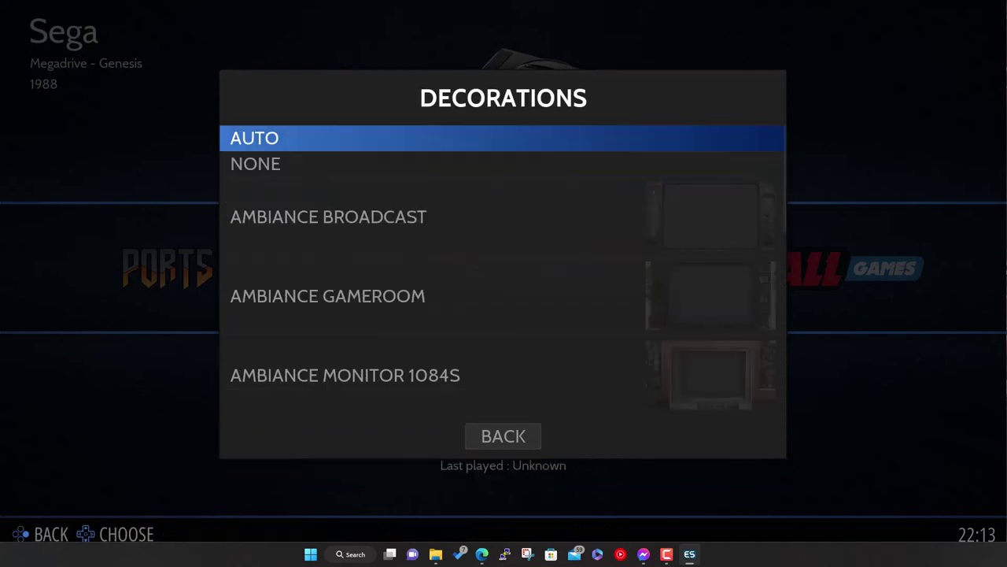
pyautogui.press('Down')
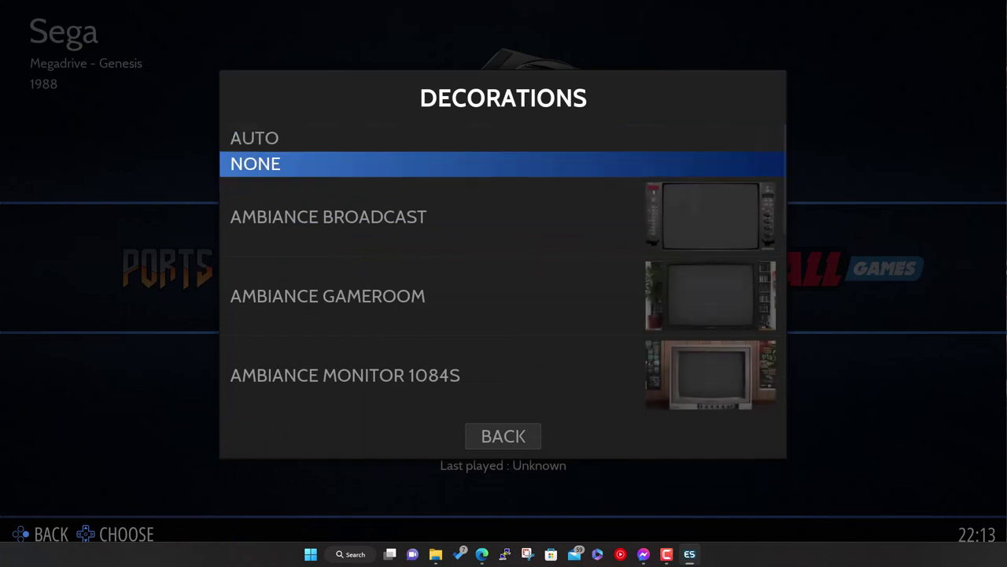
pyautogui.press('Down')
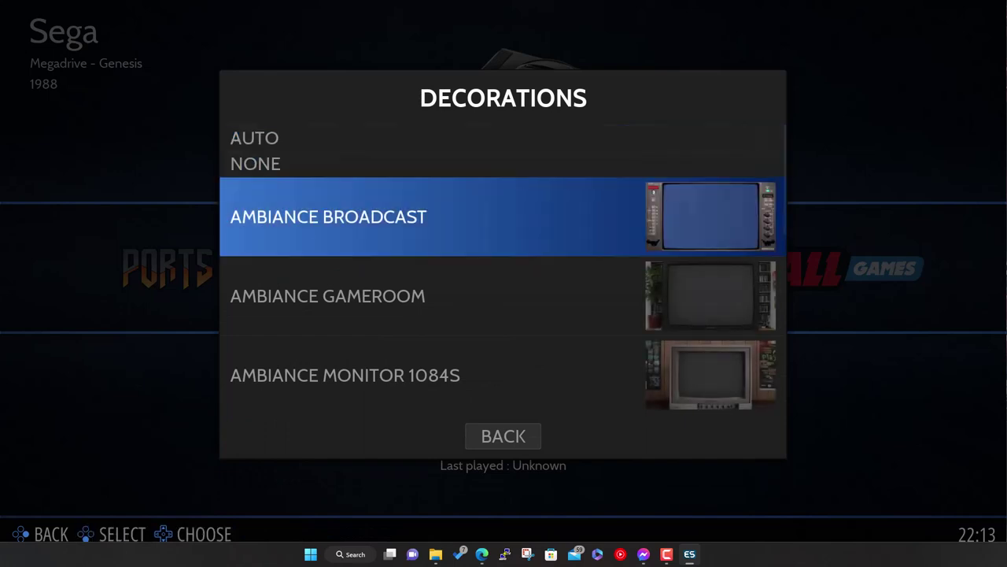
pyautogui.press('Down')
pyautogui.press('Up')
pyautogui.scroll(-3, 690, 167)
pyautogui.scroll(-1, 690, 167)
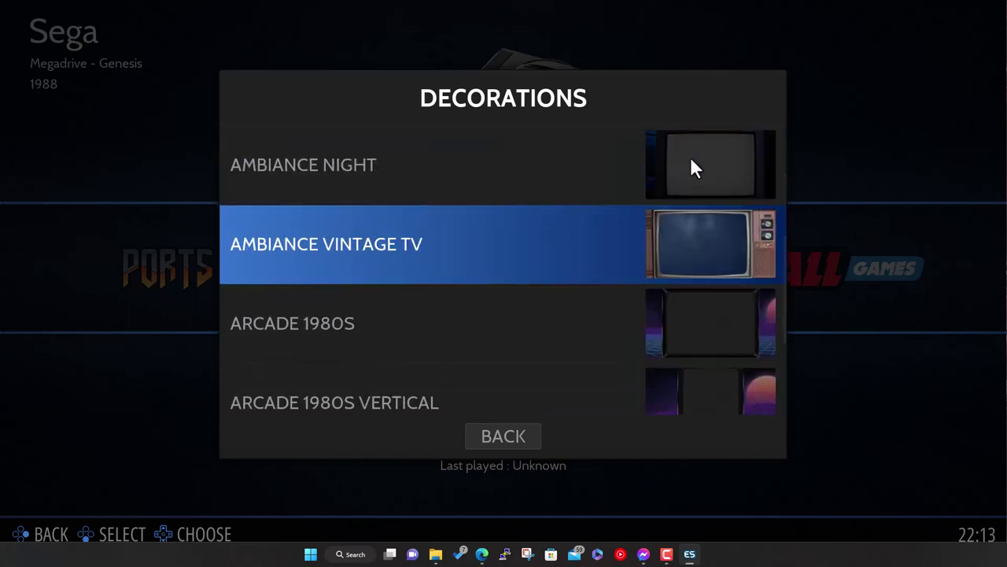
pyautogui.scroll(-1, 692, 167)
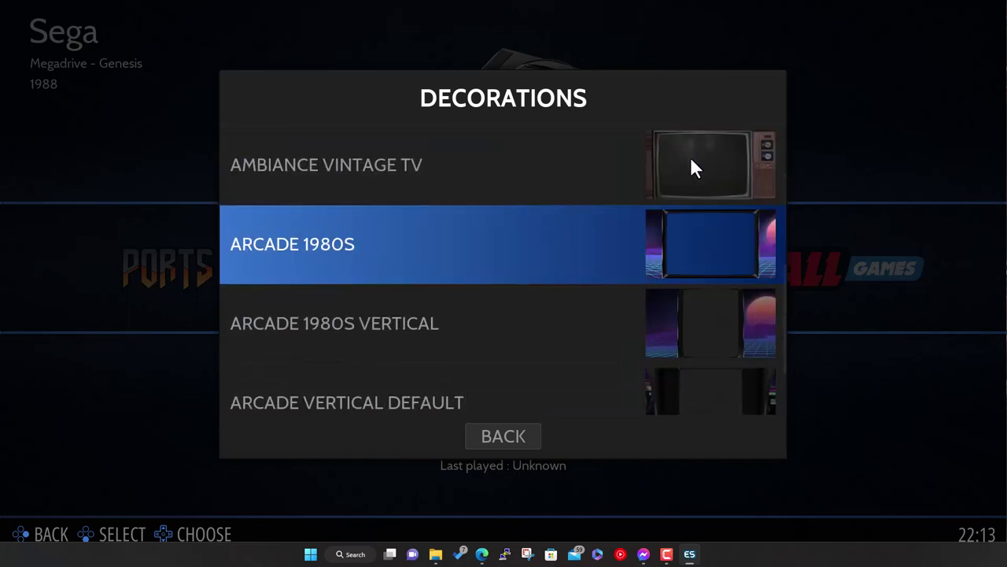
pyautogui.scroll(-1, 692, 166)
pyautogui.scroll(-1, 693, 167)
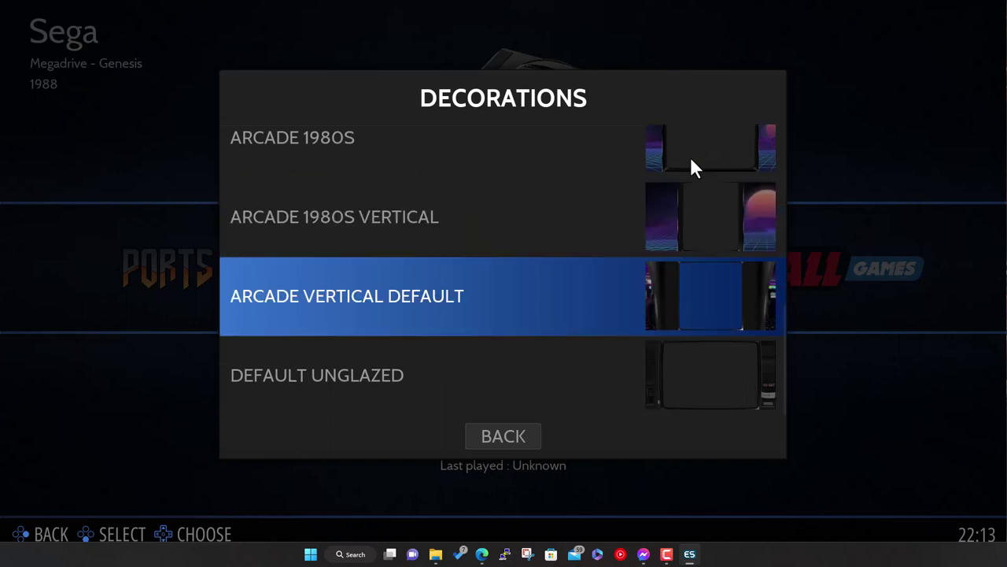
pyautogui.scroll(-1, 692, 167)
pyautogui.scroll(1, 693, 167)
pyautogui.scroll(1, 693, 167)
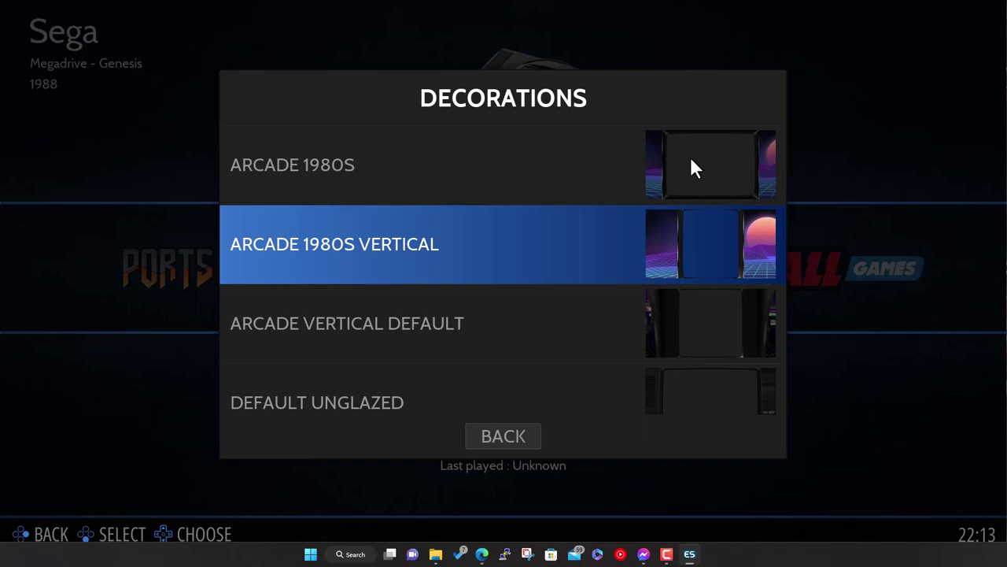
pyautogui.press('Down')
pyautogui.press('Down')
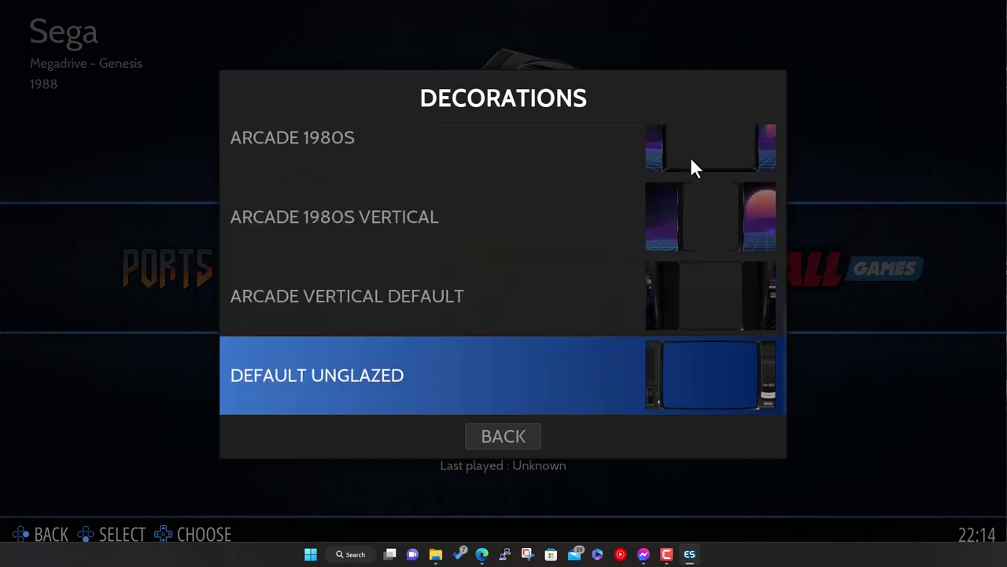
pyautogui.press('Escape')
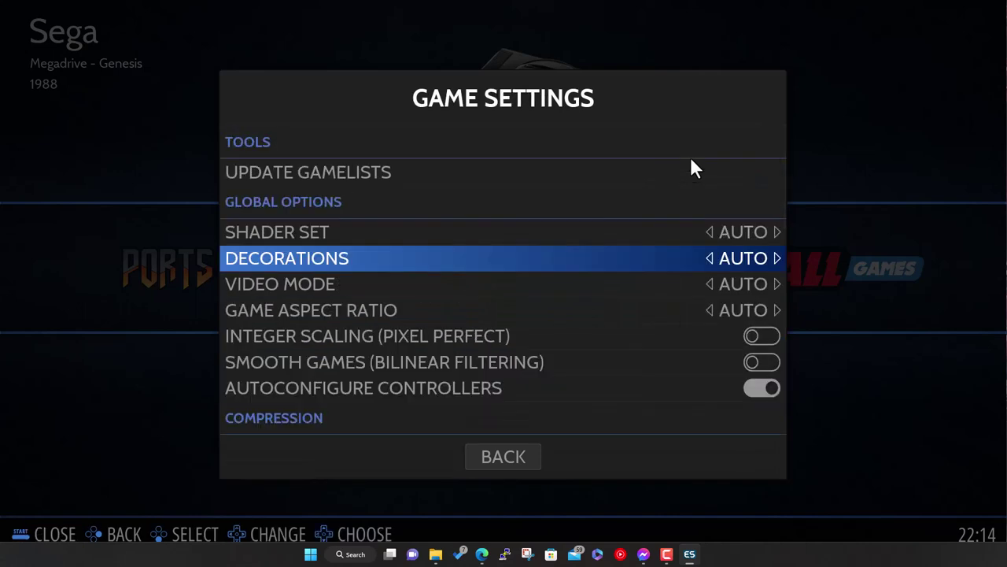
# Open the Shader Set choices in Game Settings and browse the list down to Scanlines
pyautogui.press('Up')
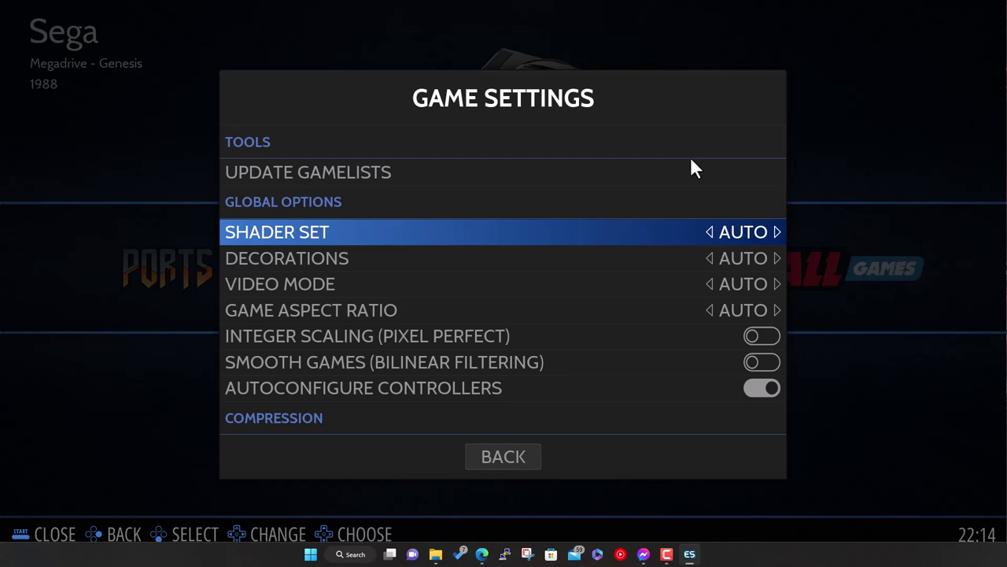
pyautogui.press('Down')
pyautogui.press('Up')
pyautogui.press('Return')
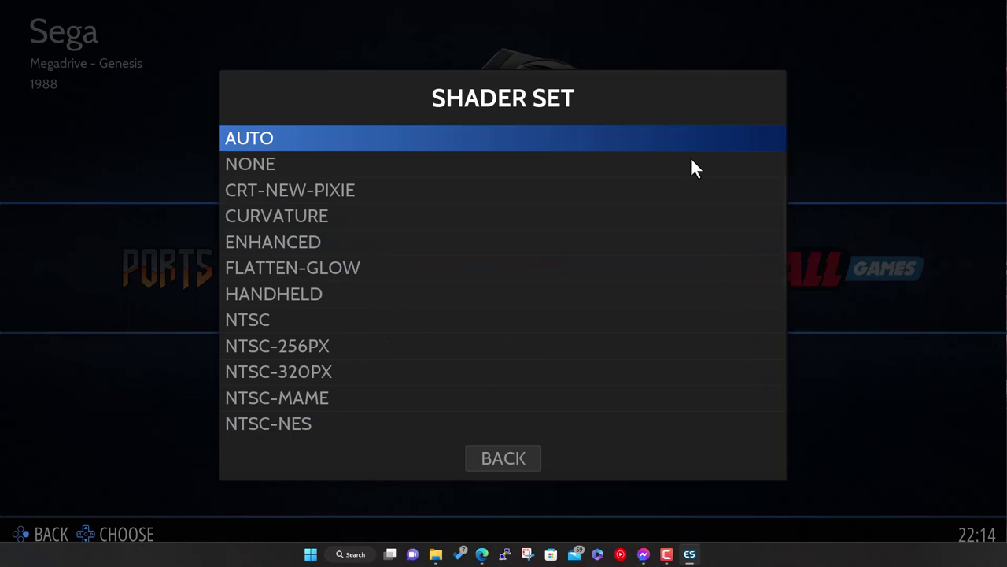
pyautogui.press('Down')
pyautogui.press('Down')
pyautogui.press('Down')
pyautogui.press('Down')
pyautogui.press('Down')
pyautogui.press('Down')
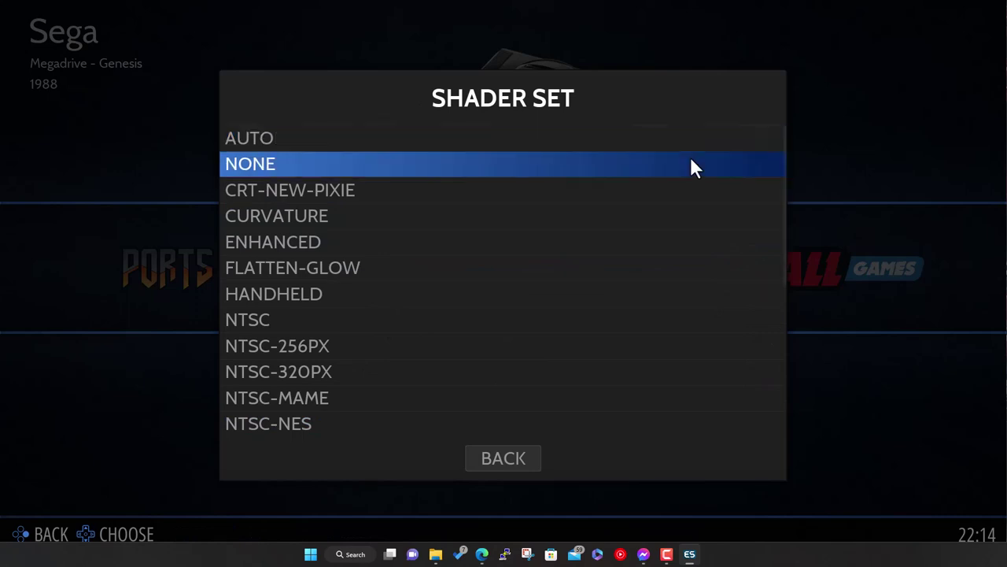
pyautogui.press('Up')
pyautogui.press('Up')
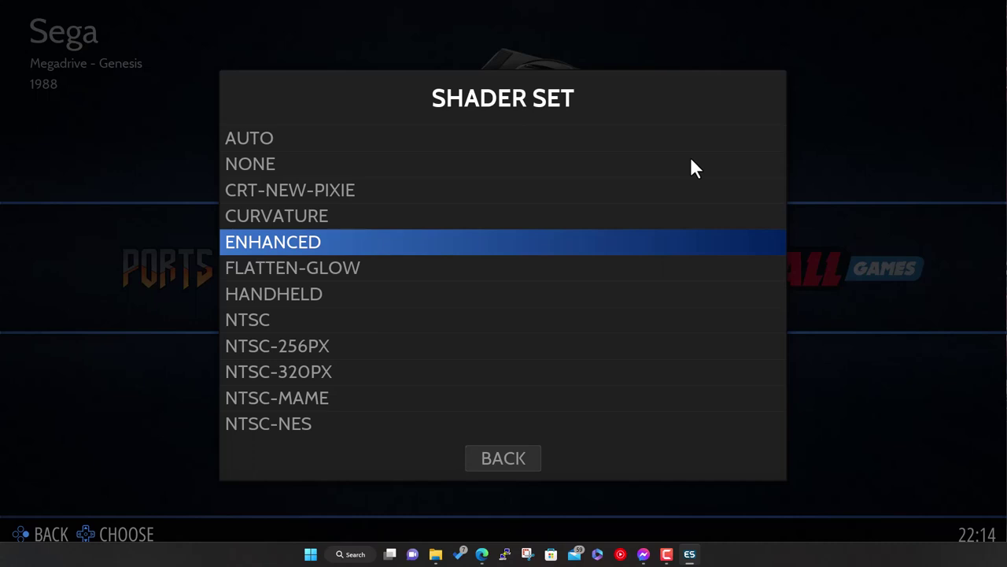
pyautogui.press('Down')
pyautogui.press('Down')
pyautogui.press('Down')
pyautogui.press('Down')
pyautogui.press('Down')
pyautogui.press('Down')
pyautogui.press('Down')
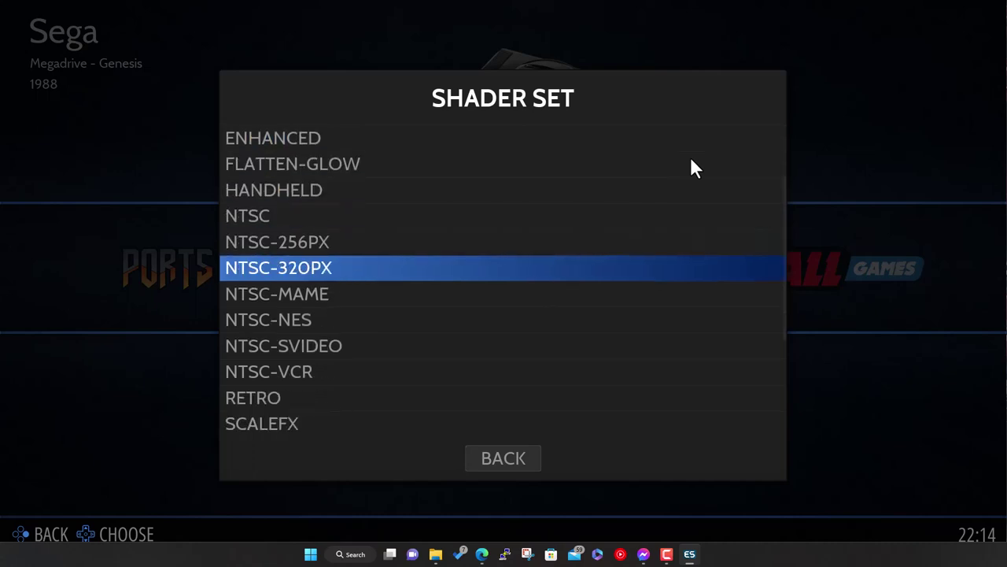
pyautogui.press('Down')
pyautogui.press('Down')
pyautogui.press('Down')
pyautogui.press('Down')
pyautogui.press('Down')
pyautogui.press('Down')
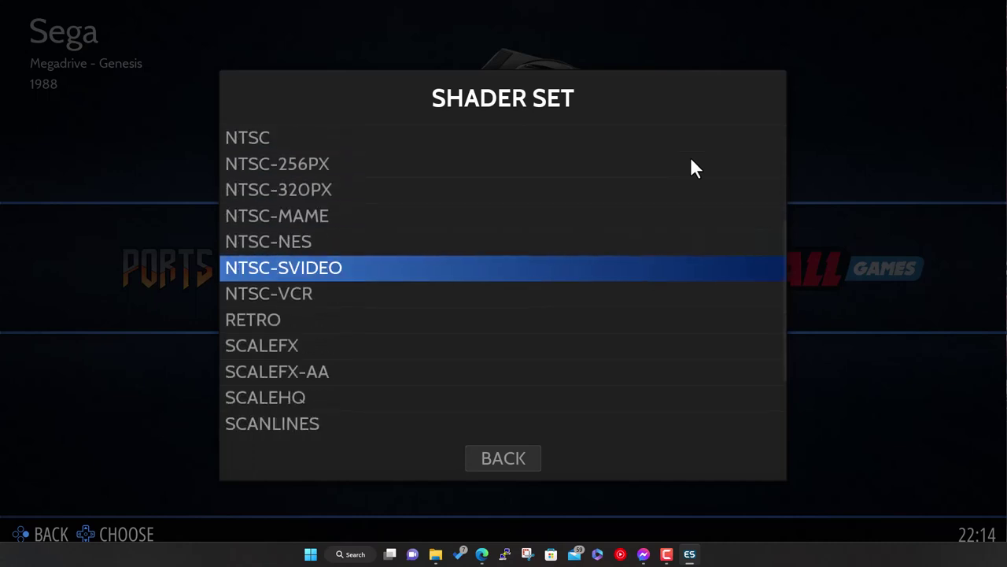
pyautogui.press('Down')
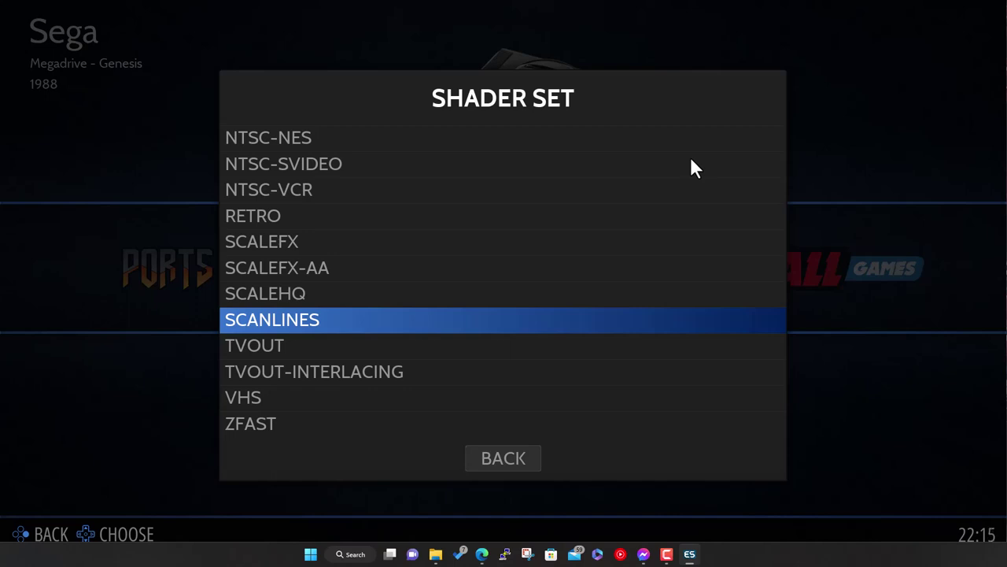
# Browse the Shader Set choices back up to None and return to Game Settings without choosing one
pyautogui.press('Up')
pyautogui.press('Up')
pyautogui.press('Up')
pyautogui.press('Up')
pyautogui.press('Up')
pyautogui.press('Up')
pyautogui.press('Up')
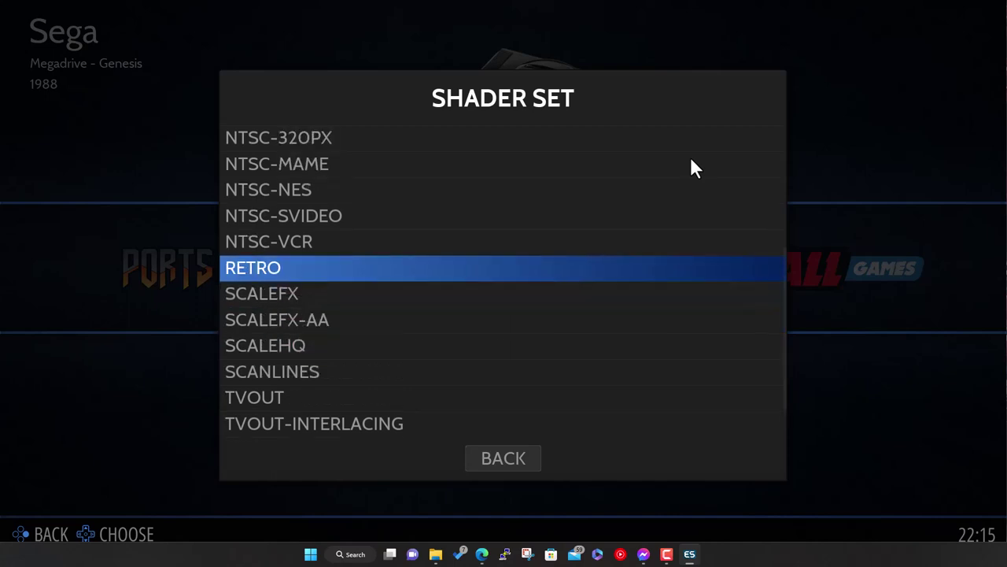
pyautogui.press('Up')
pyautogui.press('Up')
pyautogui.press('Up')
pyautogui.press('Up')
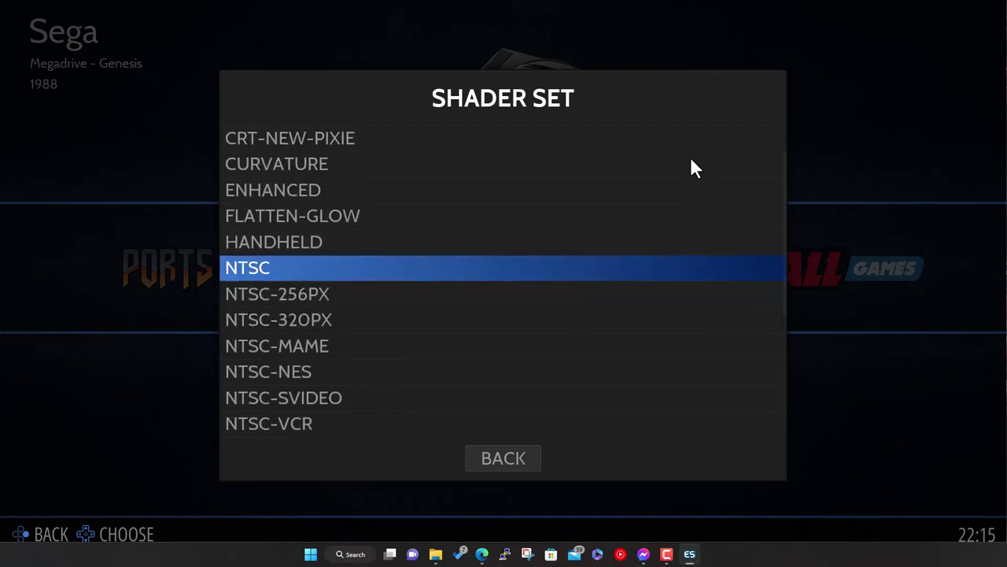
pyautogui.press('Up')
pyautogui.press('Up')
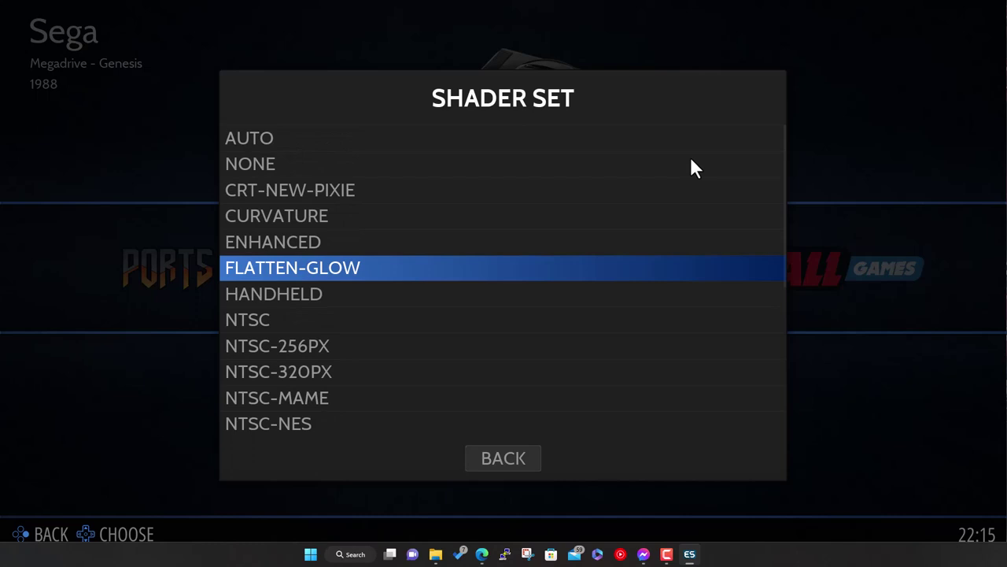
pyautogui.press('Up')
pyautogui.press('Up')
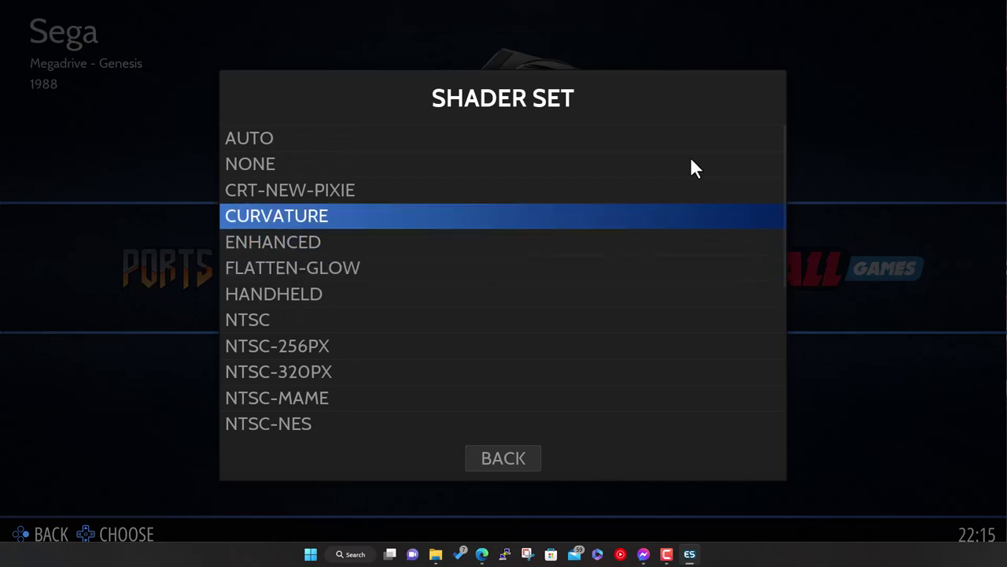
pyautogui.press('Up')
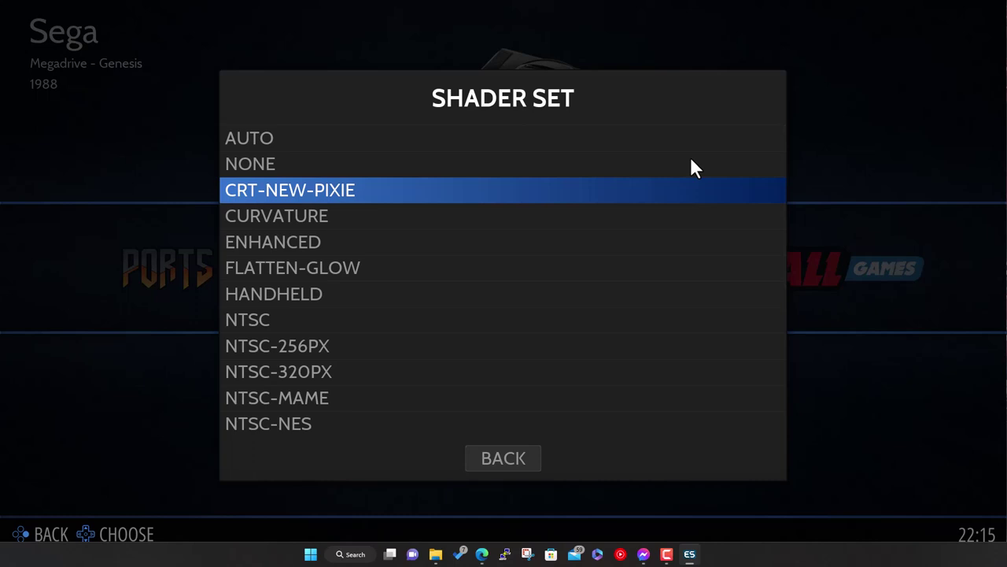
pyautogui.press('Up')
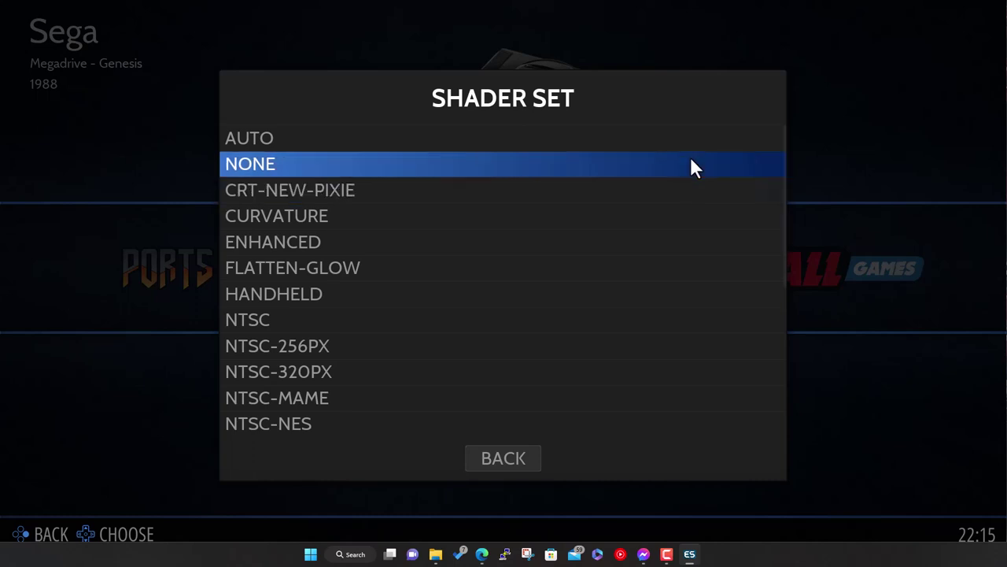
pyautogui.press('Escape')
# Open the Video Mode choices in Game Settings, browse the resolutions and refresh rates, and keep Auto
pyautogui.press('Down')
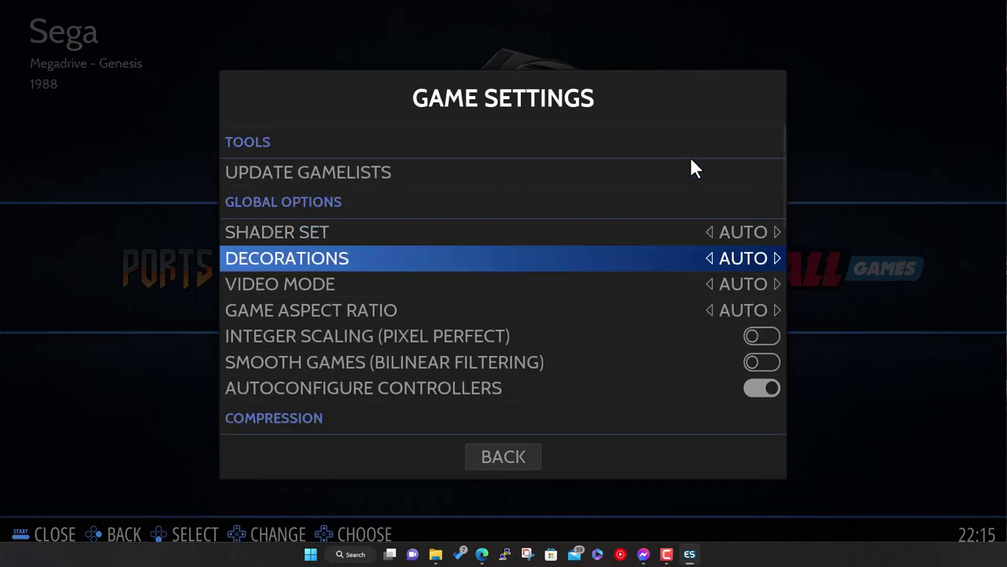
pyautogui.press('Down')
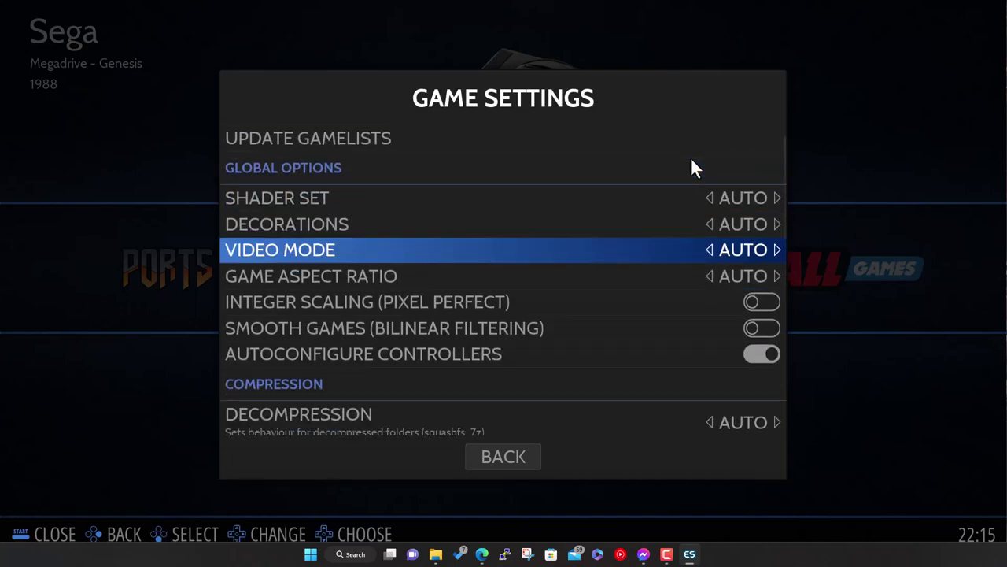
pyautogui.press('Escape')
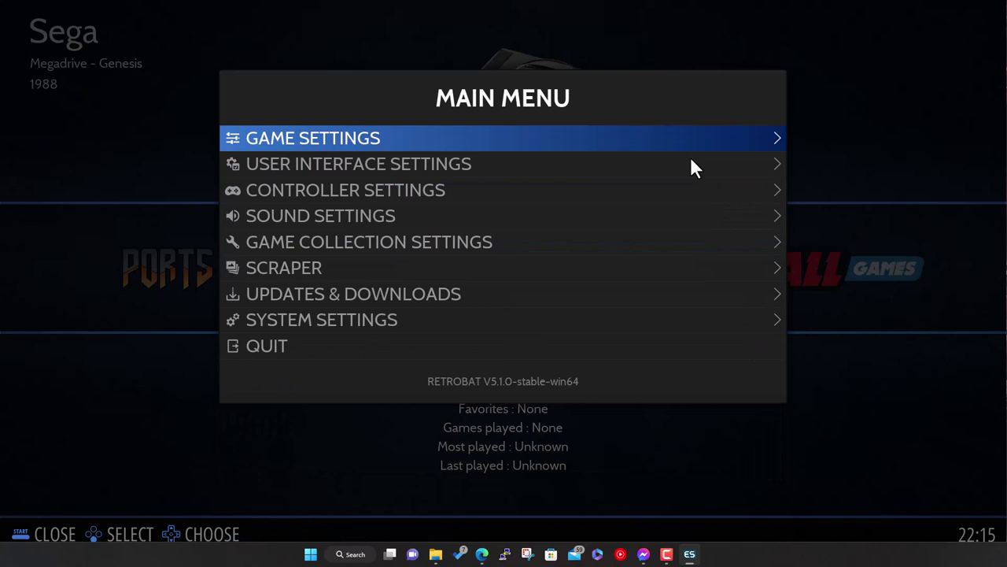
pyautogui.press('Return')
pyautogui.press('Down')
pyautogui.press('Down')
pyautogui.press('Down')
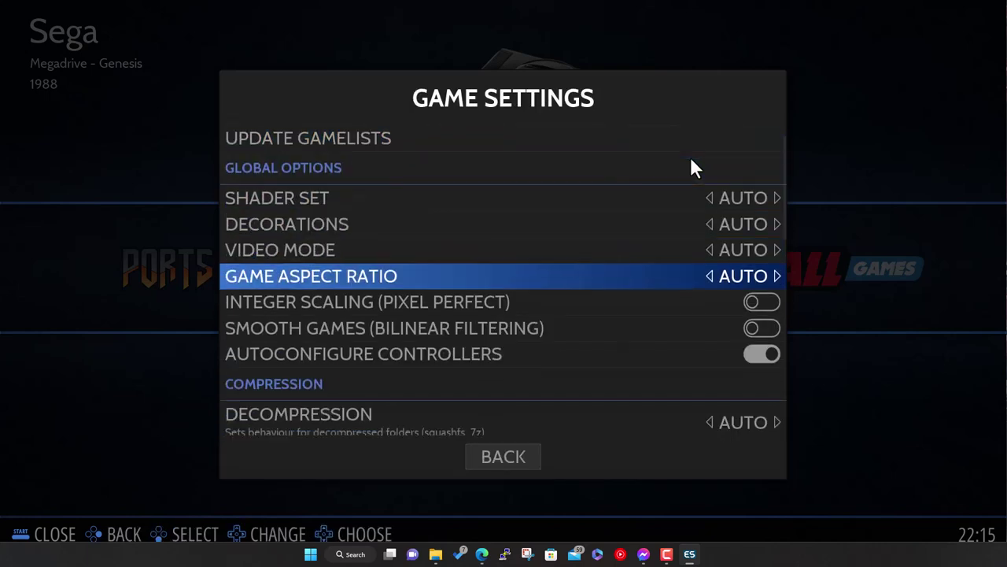
pyautogui.press('Up')
pyautogui.press('Return')
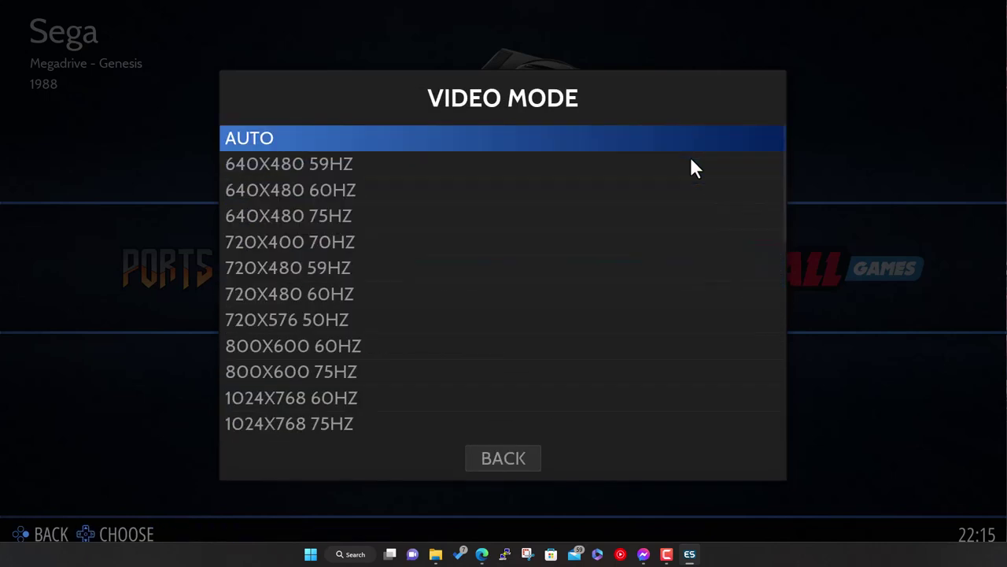
pyautogui.press('Down')
pyautogui.press('Down')
pyautogui.press('Down')
pyautogui.press('Down')
pyautogui.press('Down')
pyautogui.press('Down')
pyautogui.press('Down')
pyautogui.press('Down')
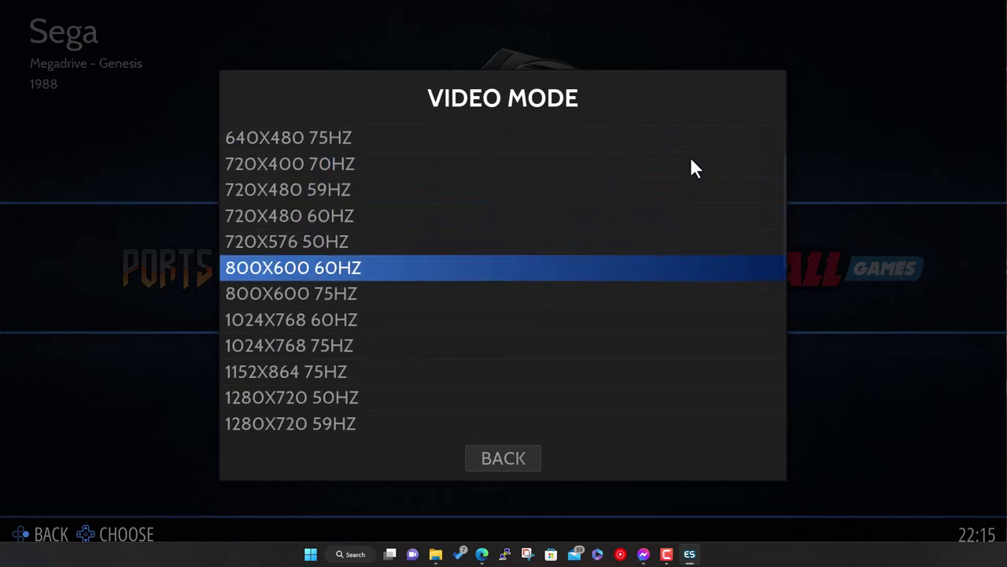
pyautogui.press('Down')
pyautogui.press('Down')
pyautogui.press('Down')
pyautogui.press('Down')
pyautogui.press('Up')
pyautogui.press('Up')
pyautogui.press('Up')
pyautogui.press('Up')
pyautogui.press('Up')
pyautogui.press('Up')
pyautogui.press('Up')
pyautogui.press('Up')
pyautogui.press('Up')
pyautogui.press('Up')
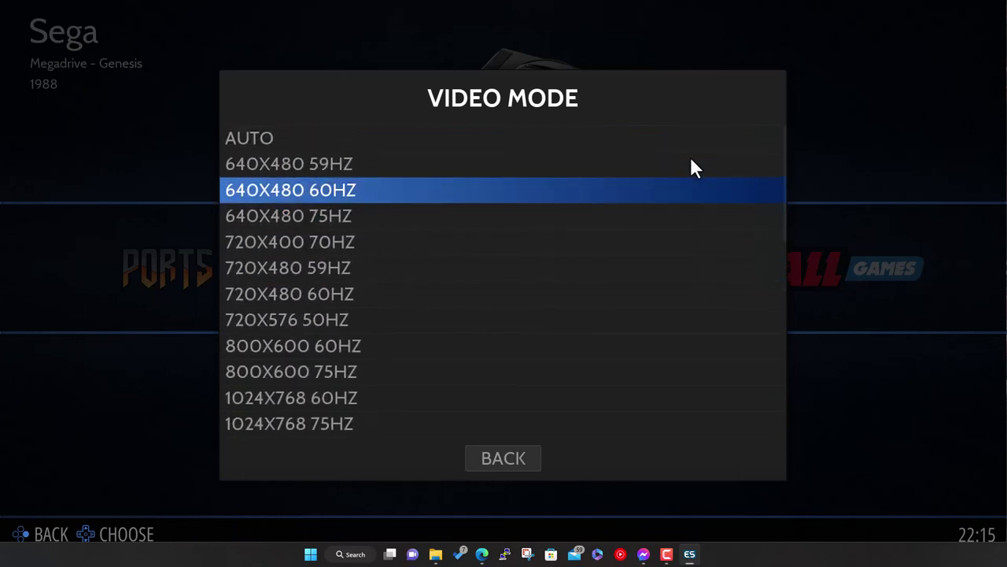
pyautogui.press('Up')
pyautogui.press('Up')
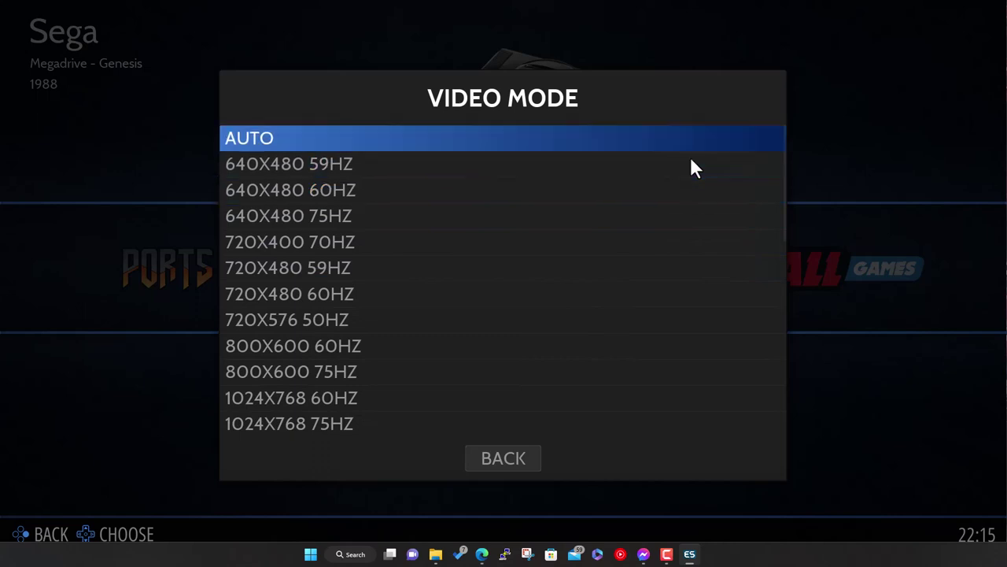
pyautogui.press('Return')
# Open the Game Aspect Ratio choices, look at 16/9 and 4/3, and go back without choosing one
pyautogui.press('Down')
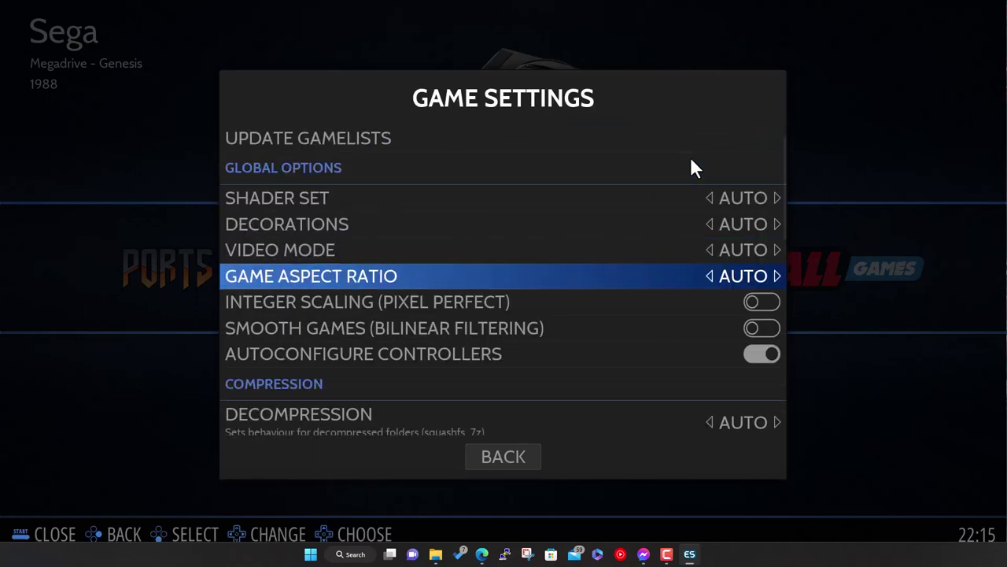
pyautogui.press('Return')
pyautogui.press('Down')
pyautogui.press('Down')
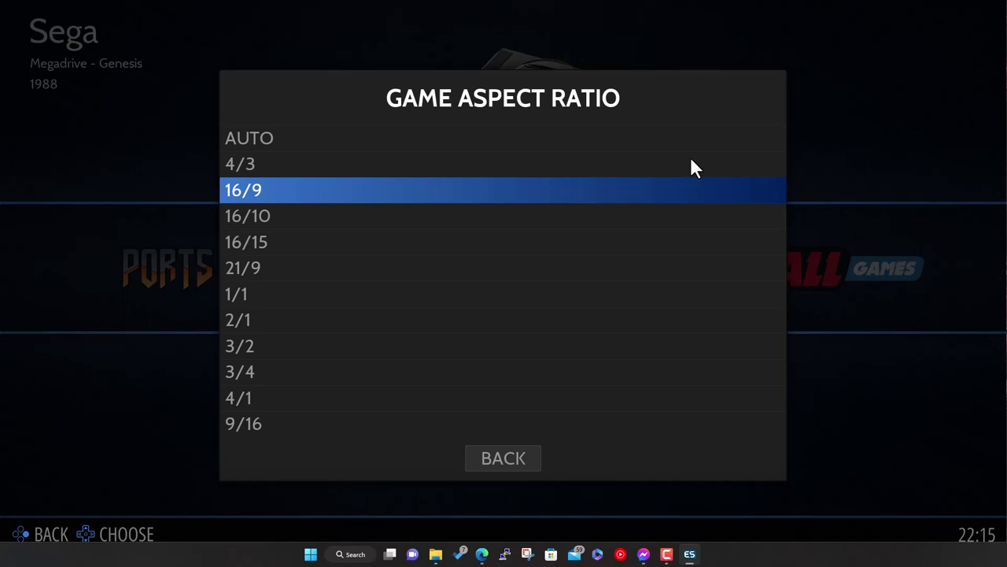
pyautogui.press('Up')
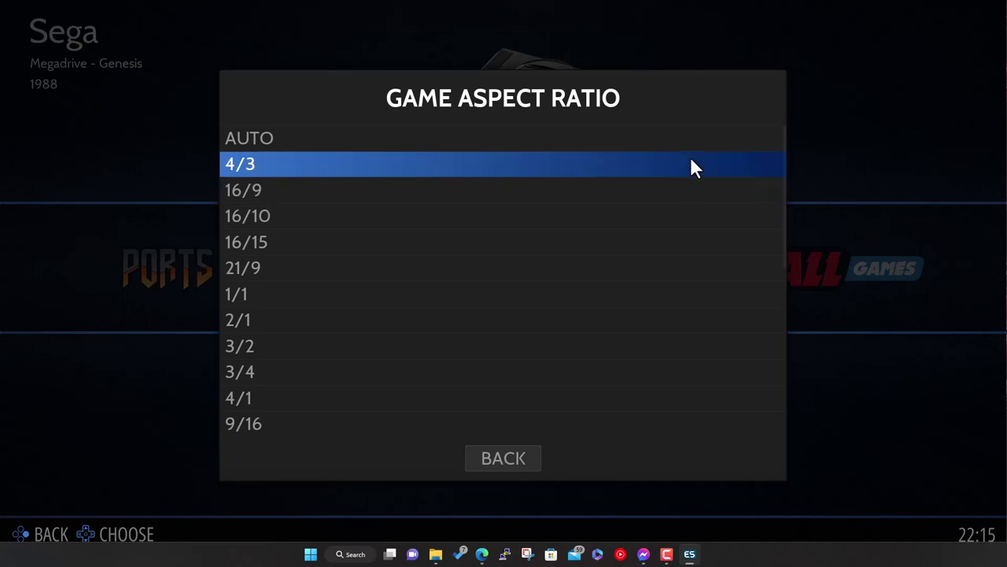
pyautogui.press('Escape')
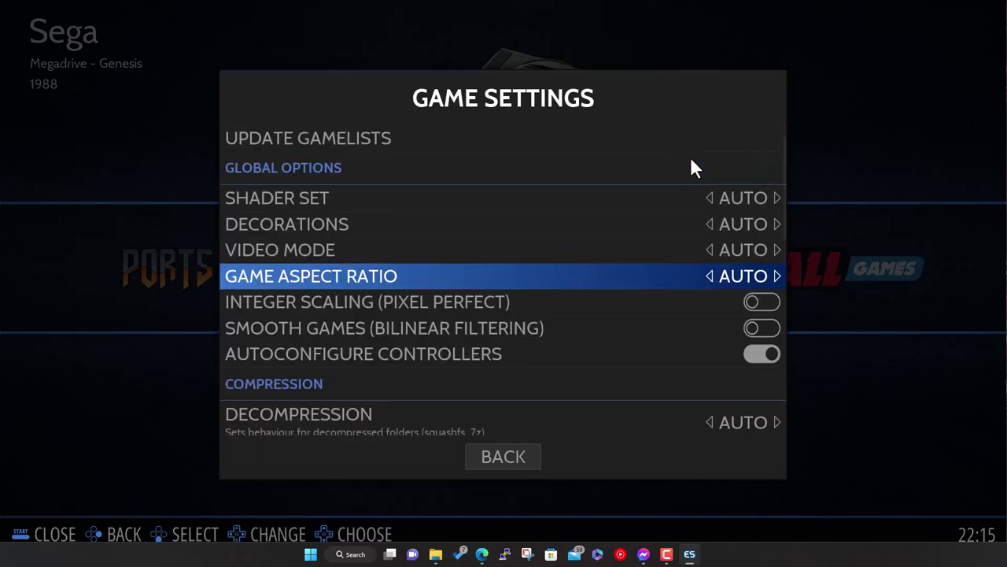
# Examine the integer scaling, smooth games, controller autoconfiguration, decompression and RetroArch entries in Game Settings, down to Auto Save/Load
pyautogui.press('Down')
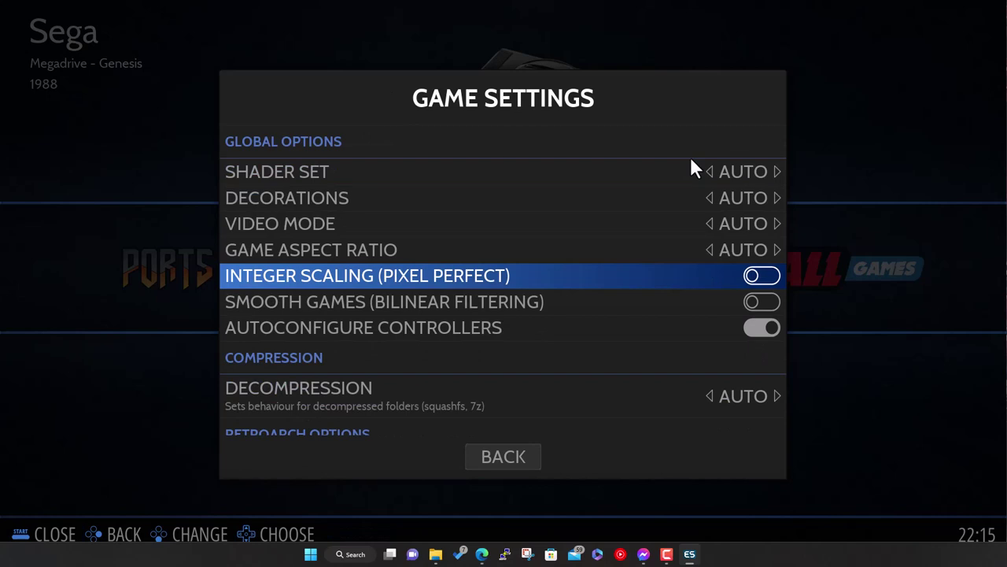
pyautogui.press('Down')
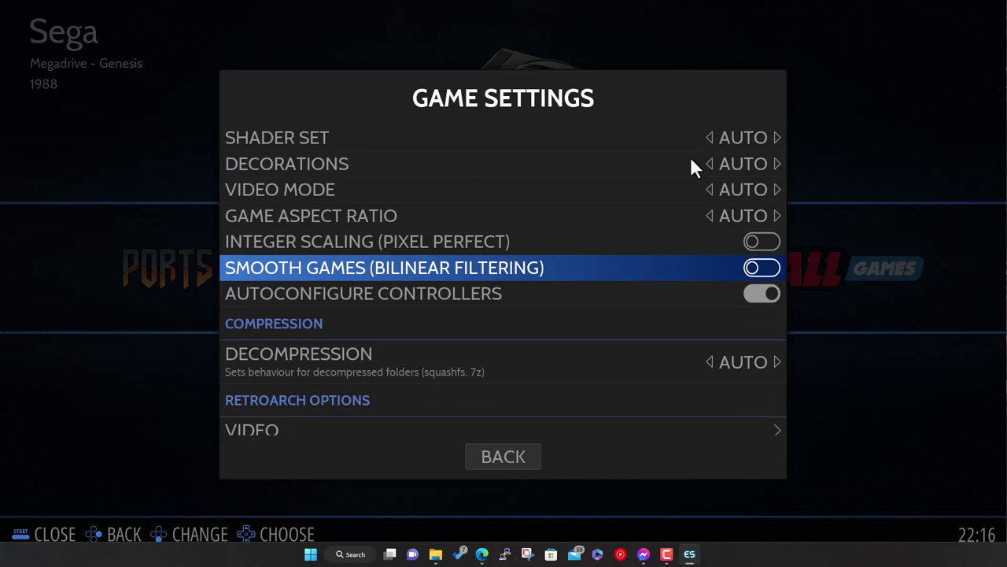
pyautogui.press('Down')
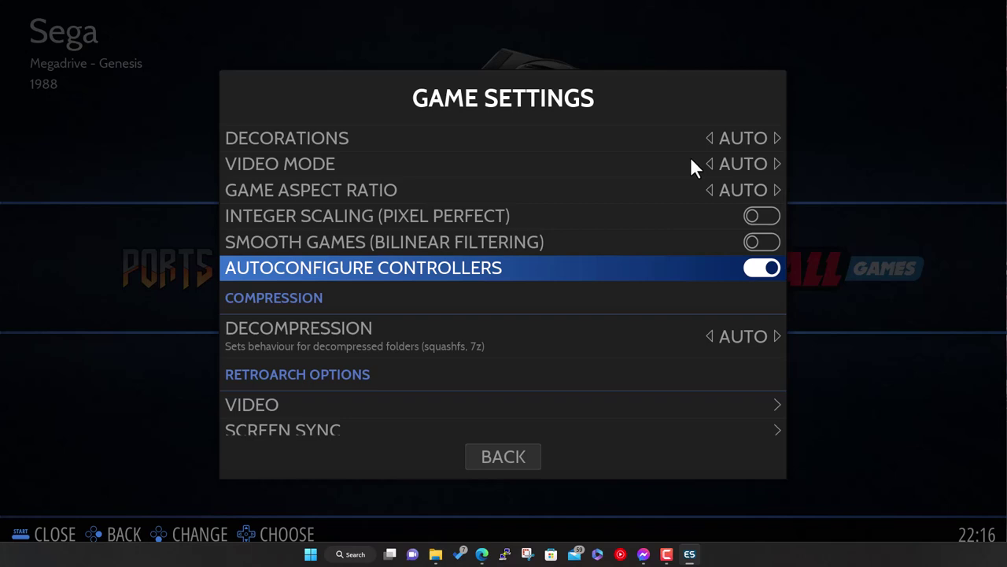
pyautogui.press('Down')
pyautogui.press('Down')
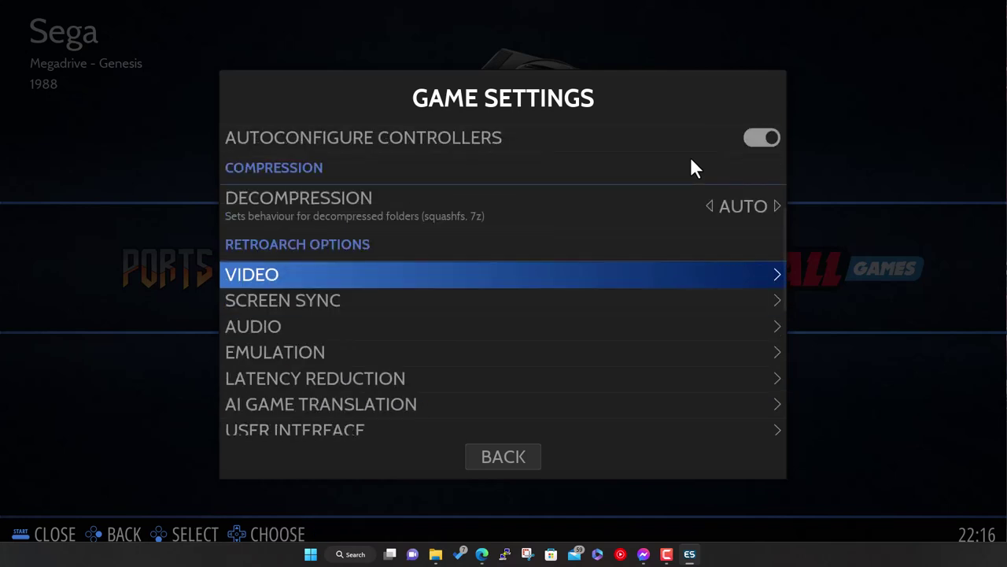
pyautogui.press('Down')
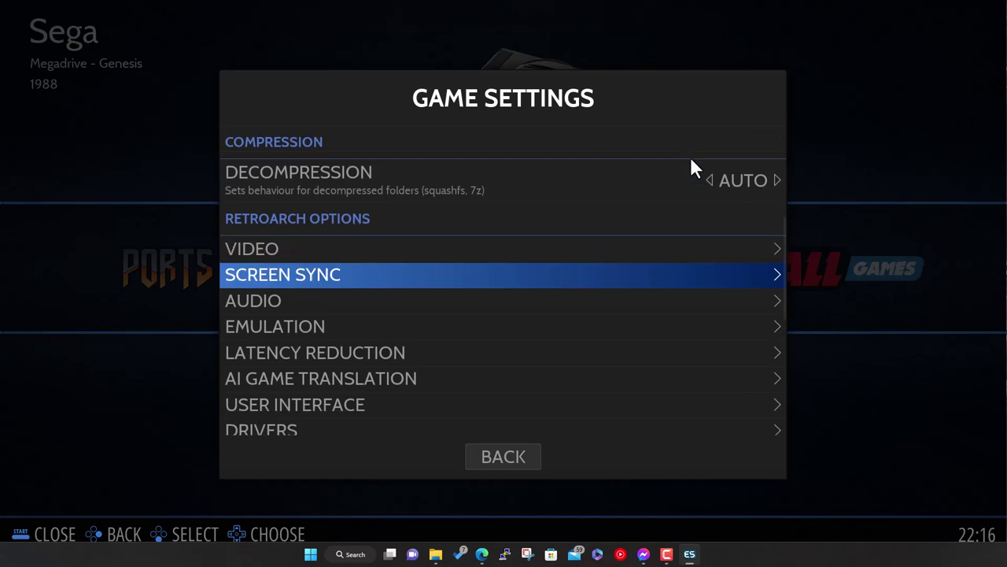
pyautogui.press('Down')
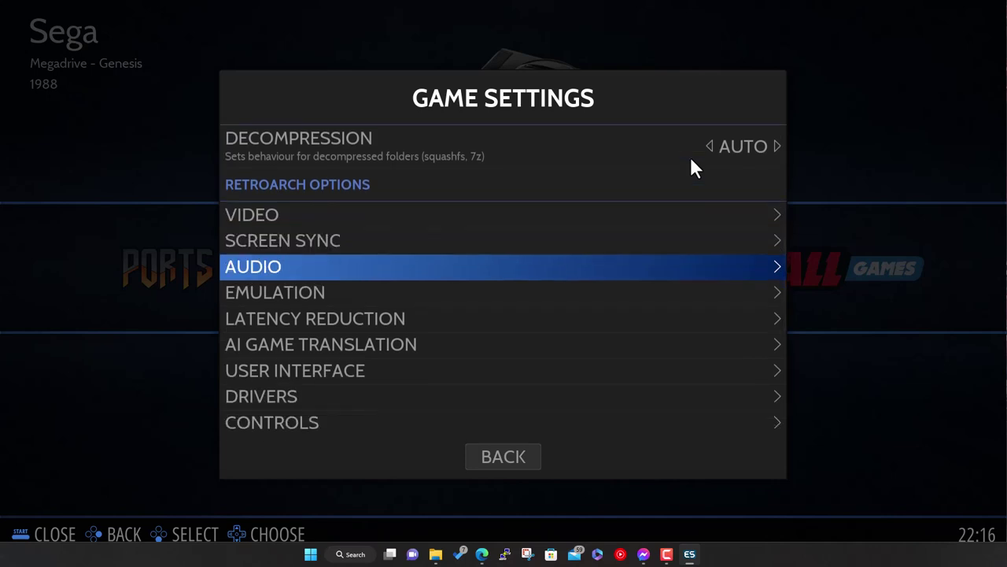
pyautogui.press('Down')
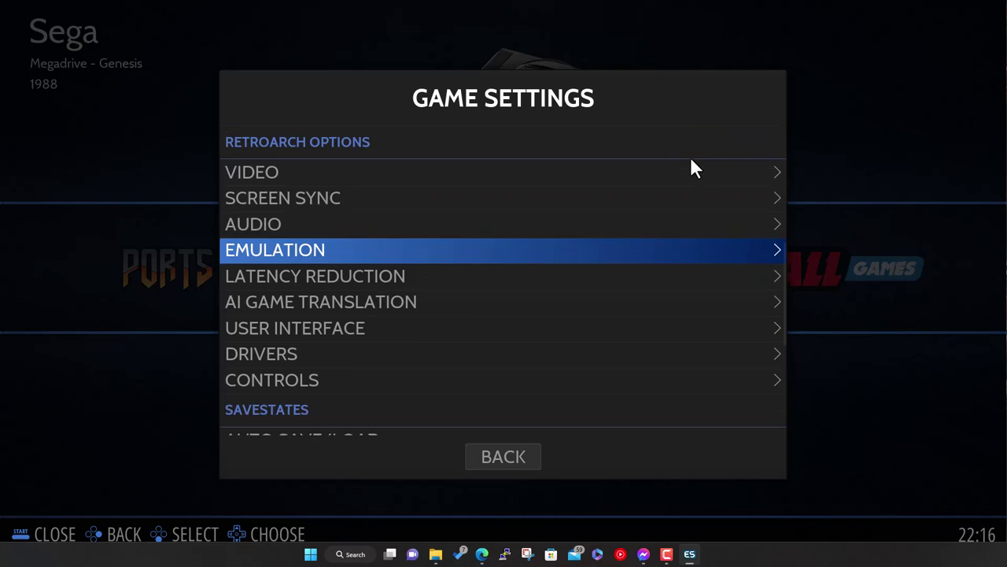
pyautogui.press('Down')
pyautogui.press('Down')
pyautogui.press('Down')
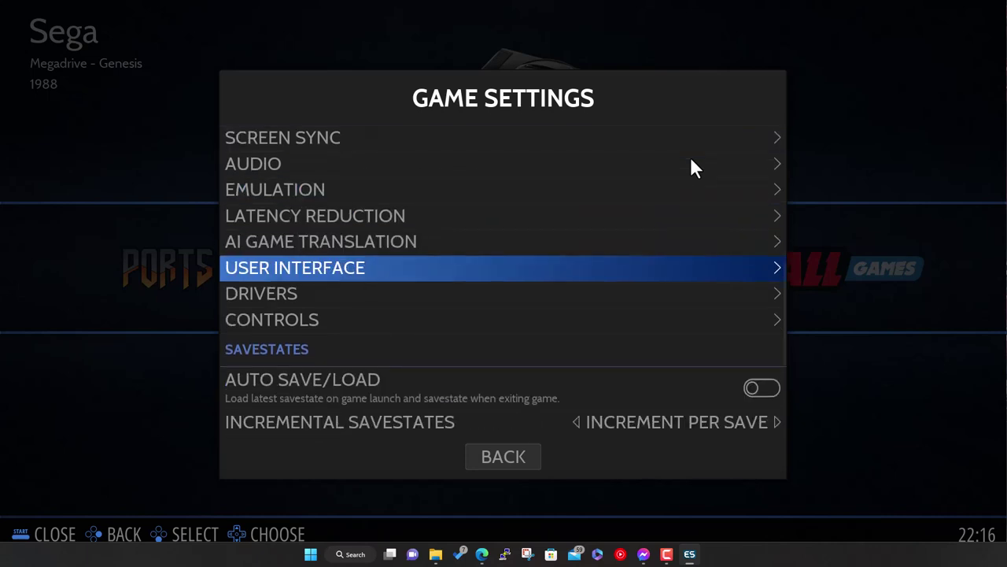
pyautogui.press('Down')
pyautogui.press('Down')
pyautogui.press('Down')
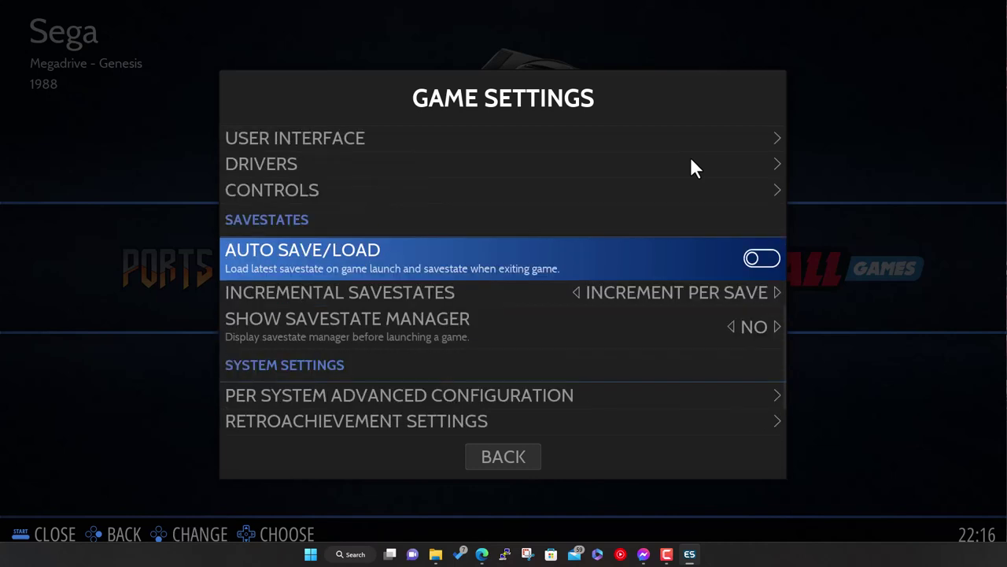
# Open the Missing BIOS Check from Game Settings, view the missing BIOS files, and close all menus back to the Mega Drive system view
pyautogui.press('Down')
pyautogui.press('Down')
pyautogui.press('Down')
pyautogui.press('Down')
pyautogui.press('Down')
pyautogui.press('Down')
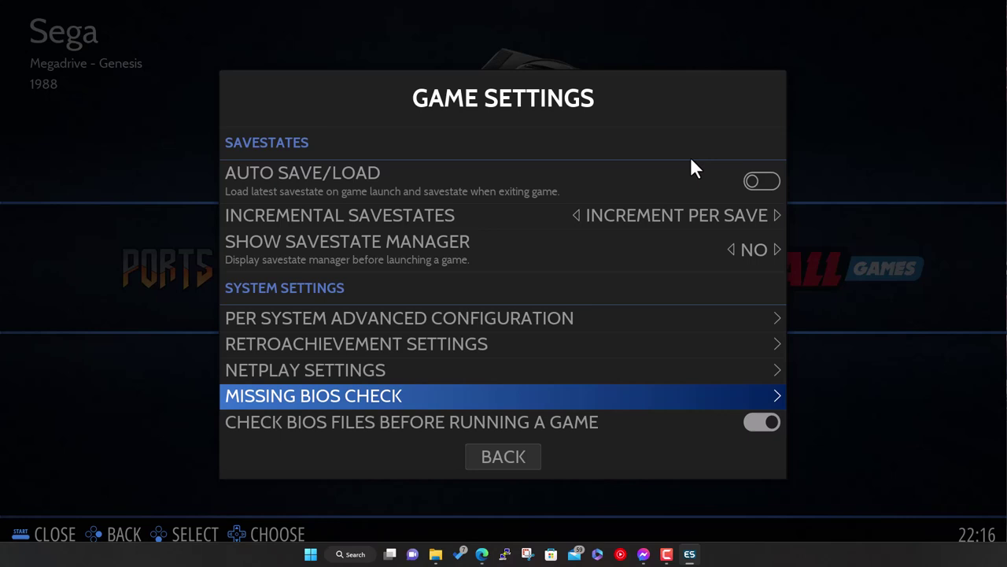
pyautogui.press('Return')
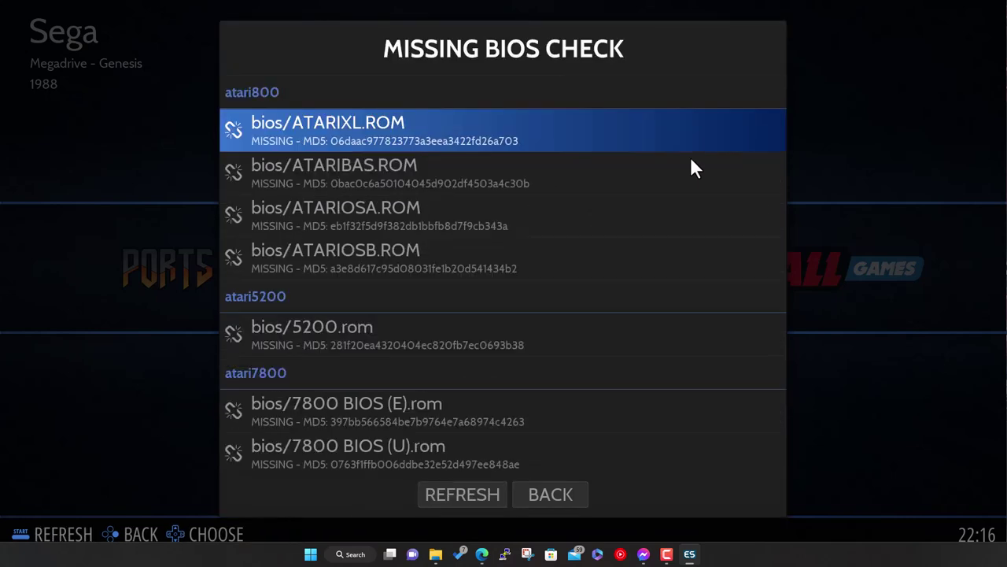
pyautogui.press('Escape')
pyautogui.press('Escape')
pyautogui.press('Escape')
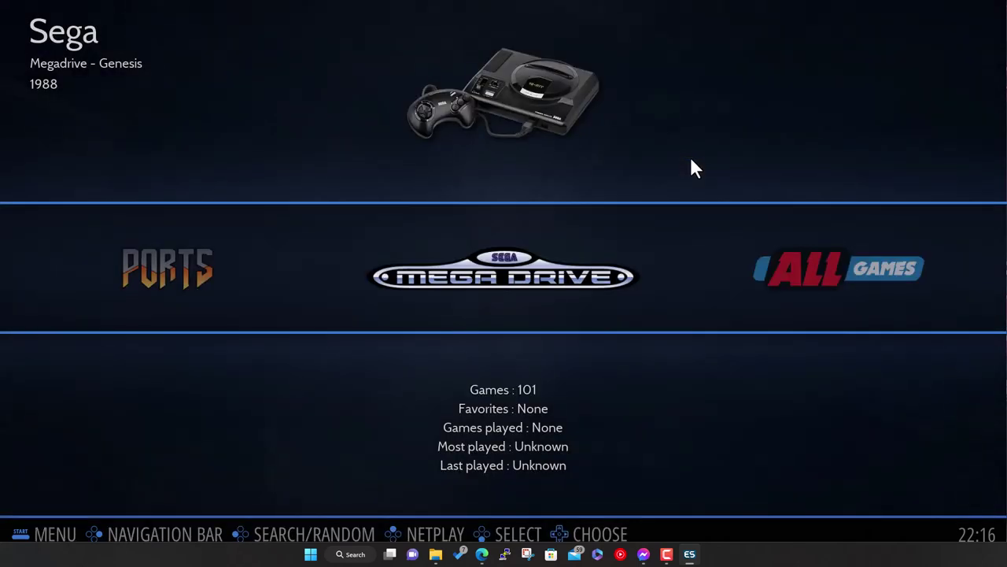
# Change the theme set in User Interface Settings to ES-THEME-EPICNOIR and return to the system view
pyautogui.press('Escape')
pyautogui.press('Down')
pyautogui.press('Escape')
pyautogui.press('Escape')
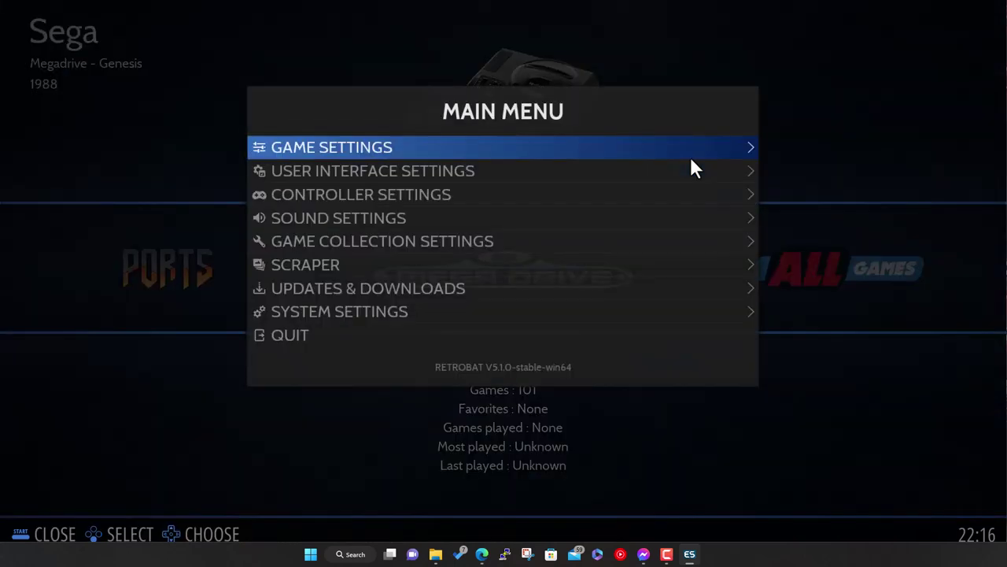
pyautogui.press('Down')
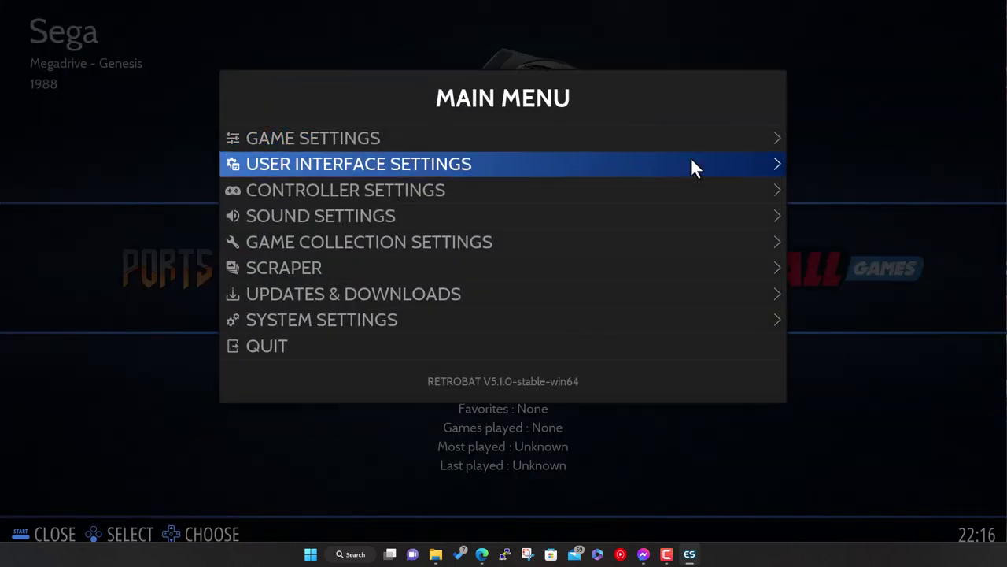
pyautogui.press('Return')
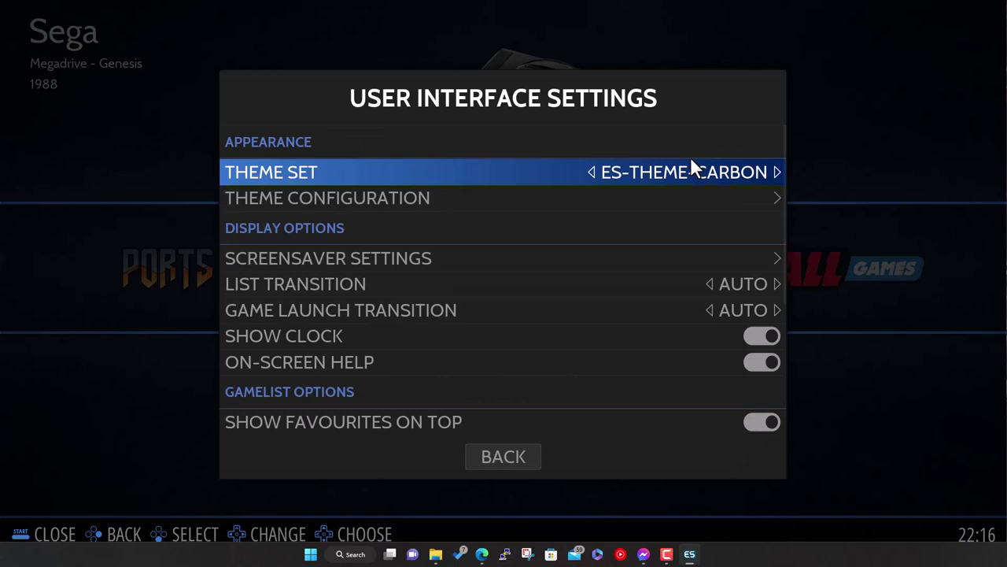
pyautogui.press('Return')
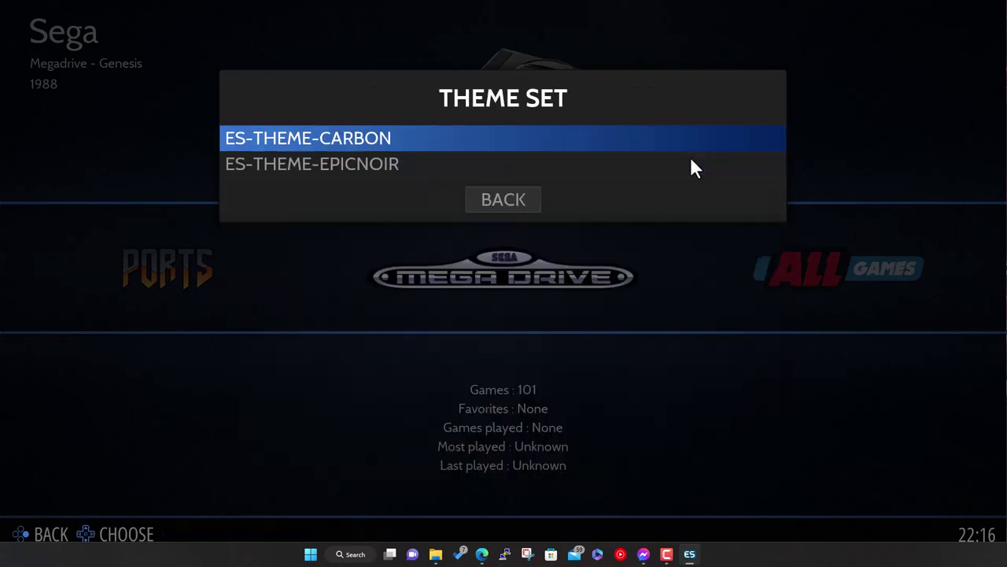
pyautogui.press('Down')
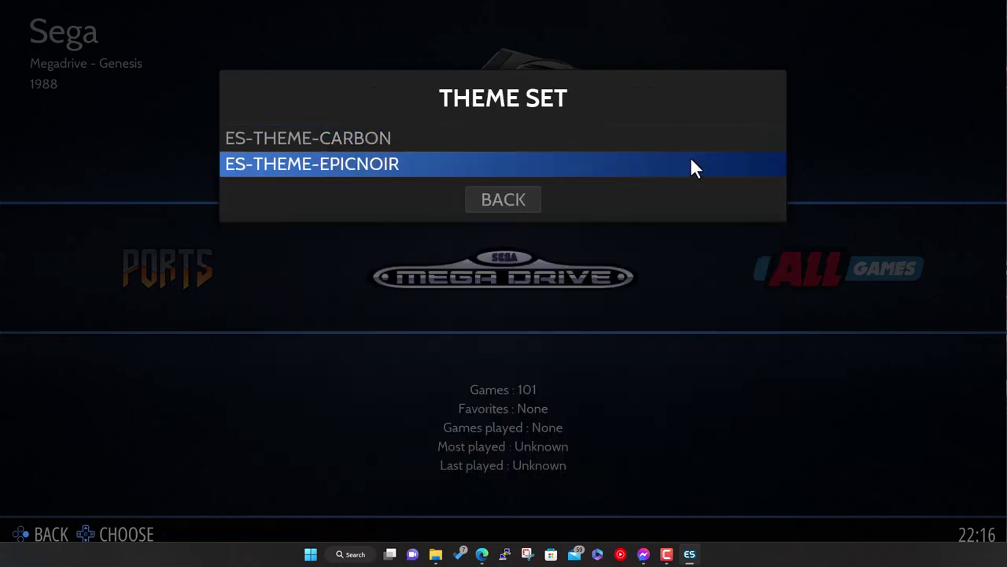
pyautogui.press('Return')
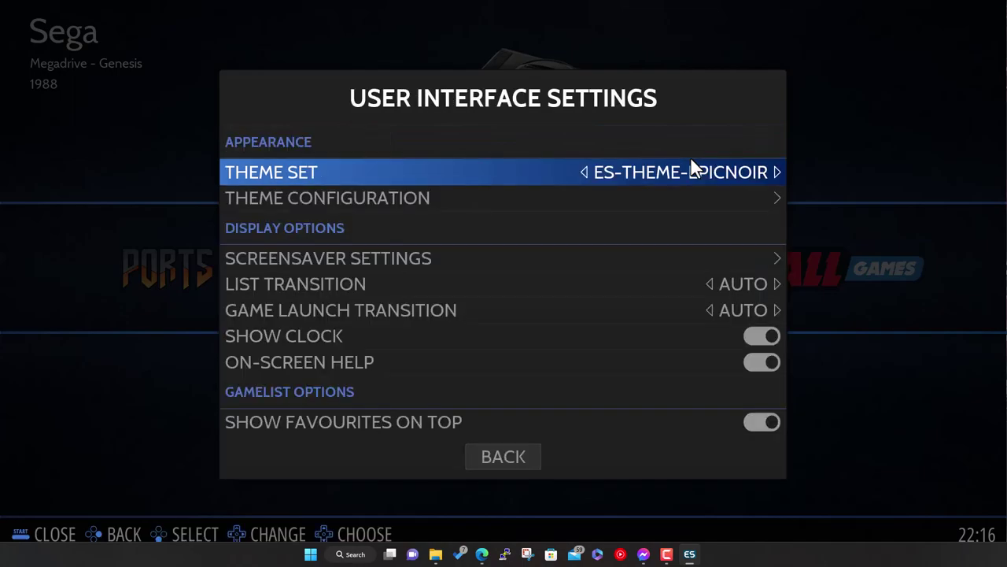
pyautogui.press('Escape')
pyautogui.press('Escape')
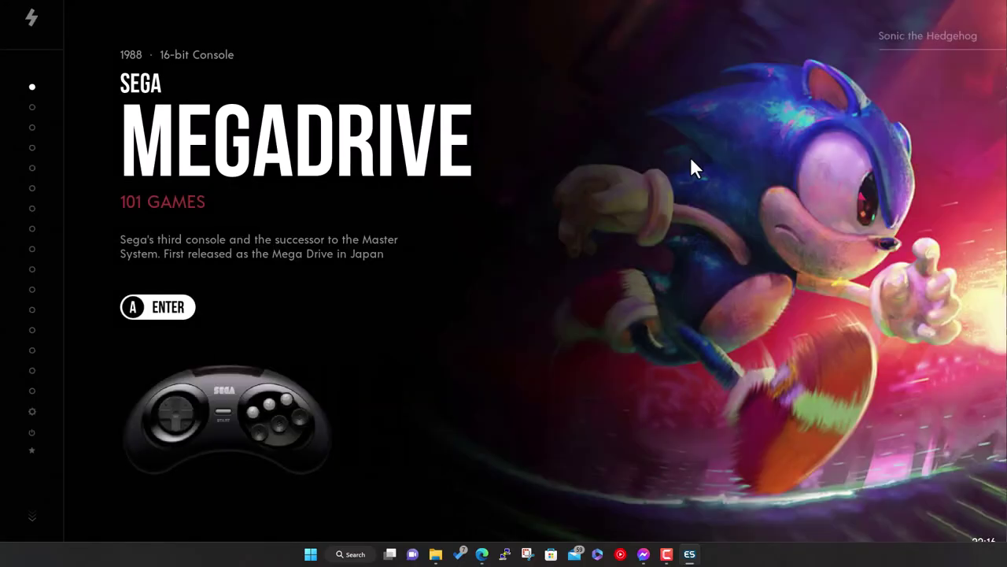
# Look through the All Games, Favorites and Megadrive system screens in the EpicNoir theme
pyautogui.press('Down')
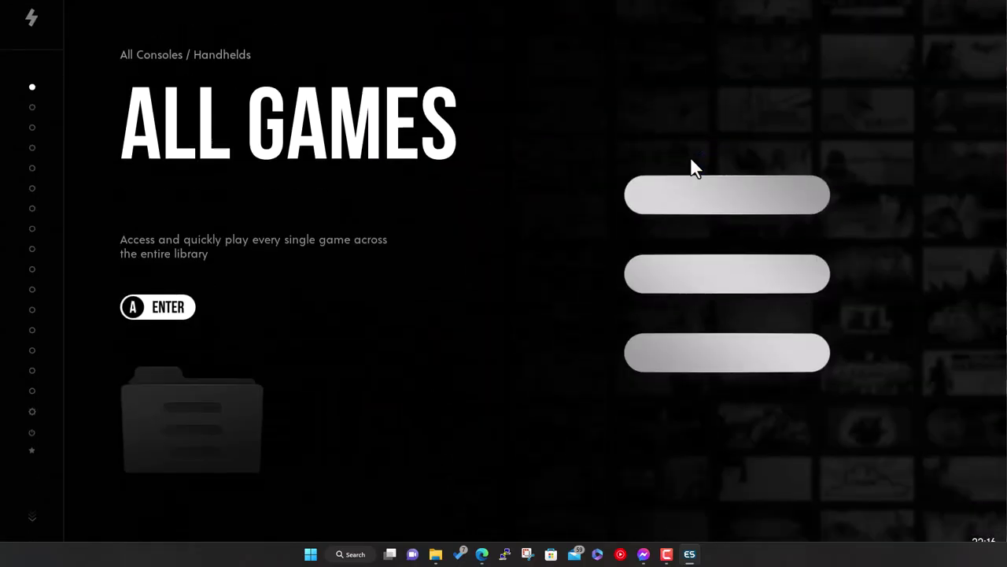
pyautogui.press('Down')
pyautogui.press('Up')
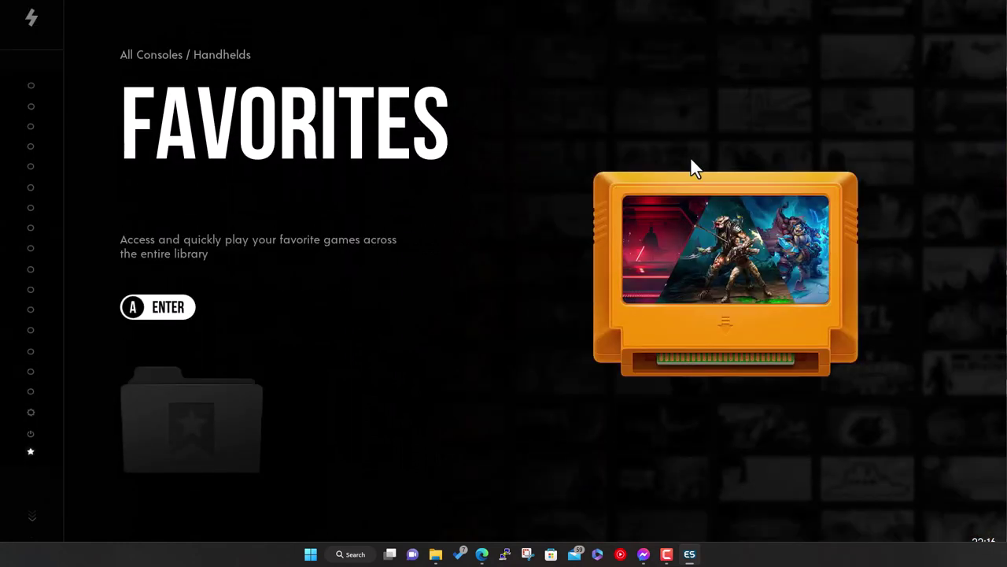
pyautogui.press('Down')
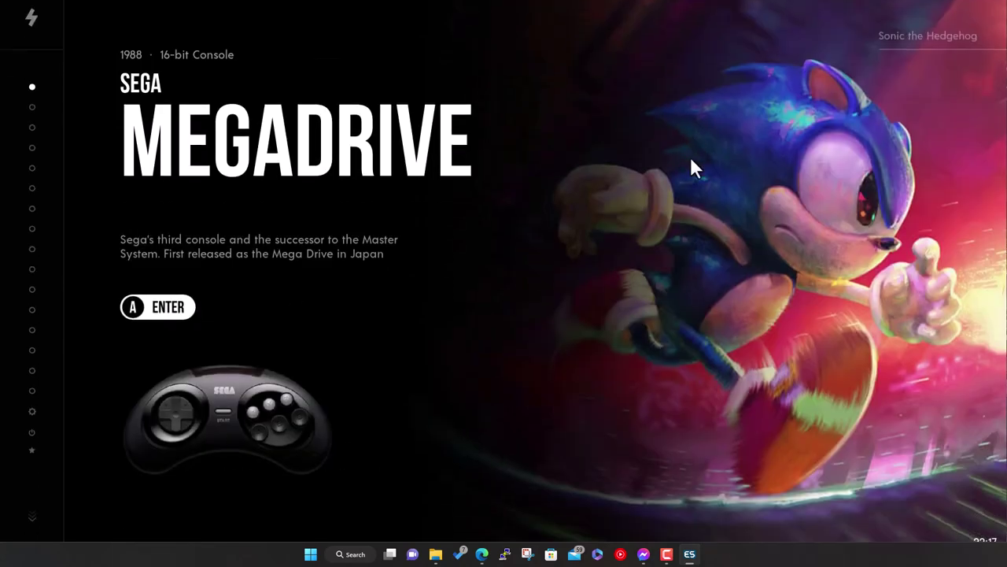
# Open the Megadrive game list, examine the entries and previews down to Flashback, and go back to the system view
pyautogui.press('Return')
pyautogui.press('Down')
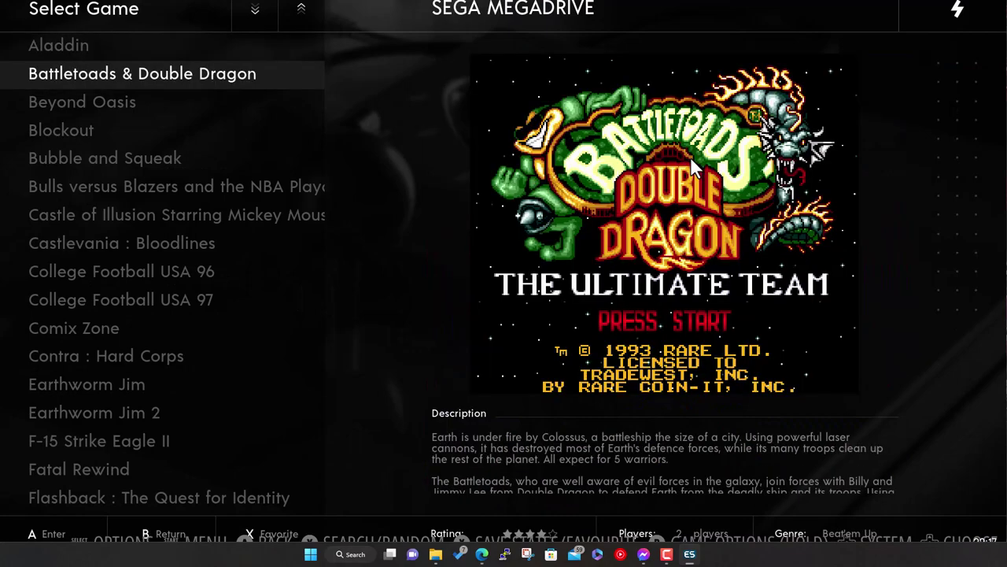
pyautogui.press('Down')
pyautogui.press('Down')
pyautogui.press('Down')
pyautogui.press('Down')
pyautogui.press('Down')
pyautogui.press('Down')
pyautogui.press('Down')
pyautogui.press('Down')
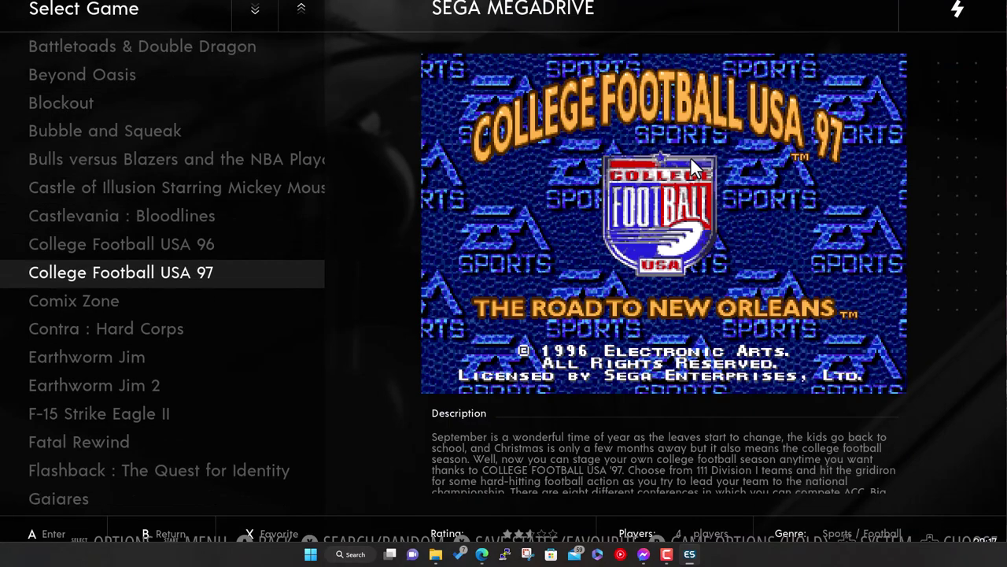
pyautogui.press('Down')
pyautogui.press('Down')
pyautogui.press('Down')
pyautogui.press('Down')
pyautogui.press('Down')
pyautogui.press('Down')
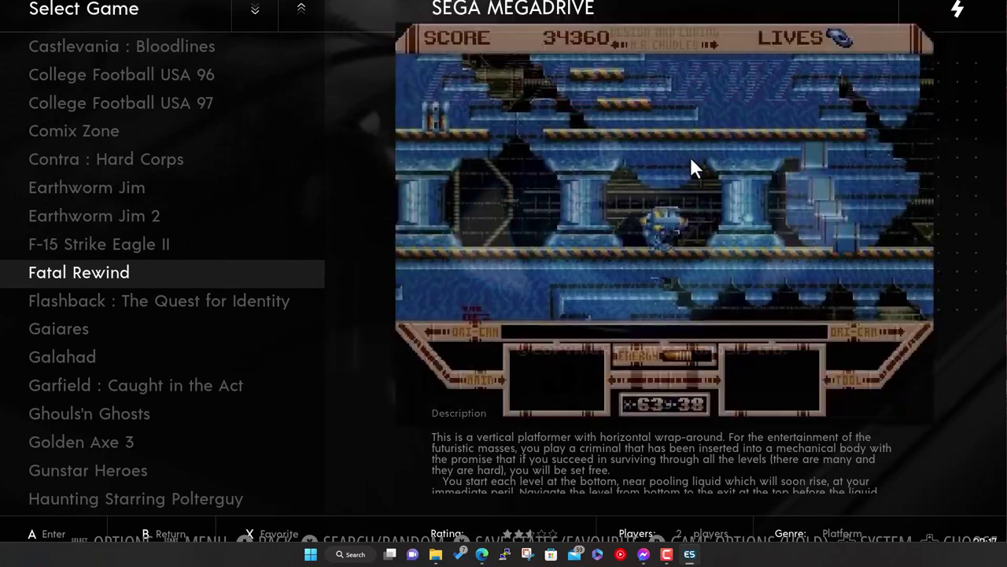
pyautogui.press('Down')
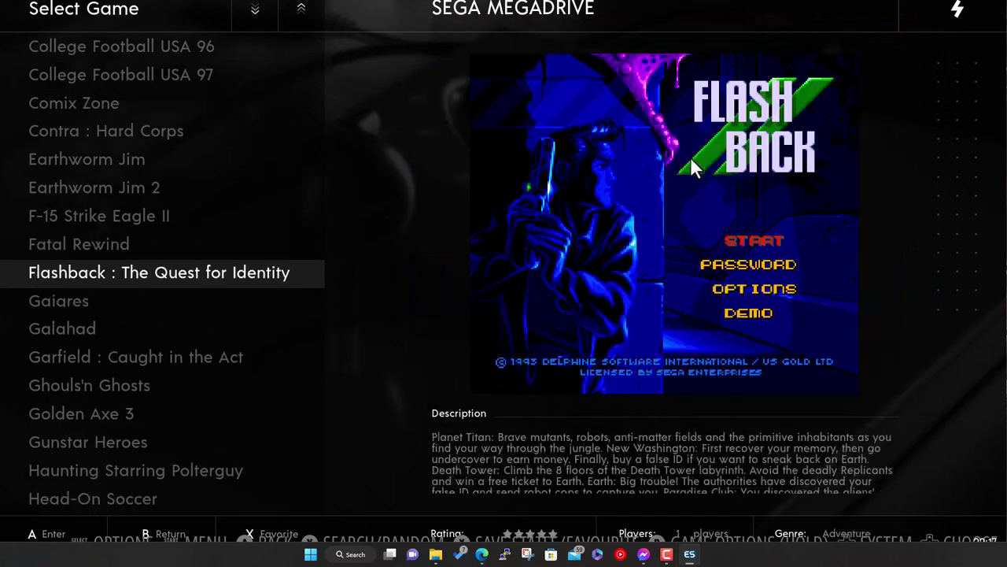
pyautogui.press('Up')
pyautogui.press('Up')
pyautogui.press('Up')
pyautogui.press('Up')
pyautogui.press('BackSpace')
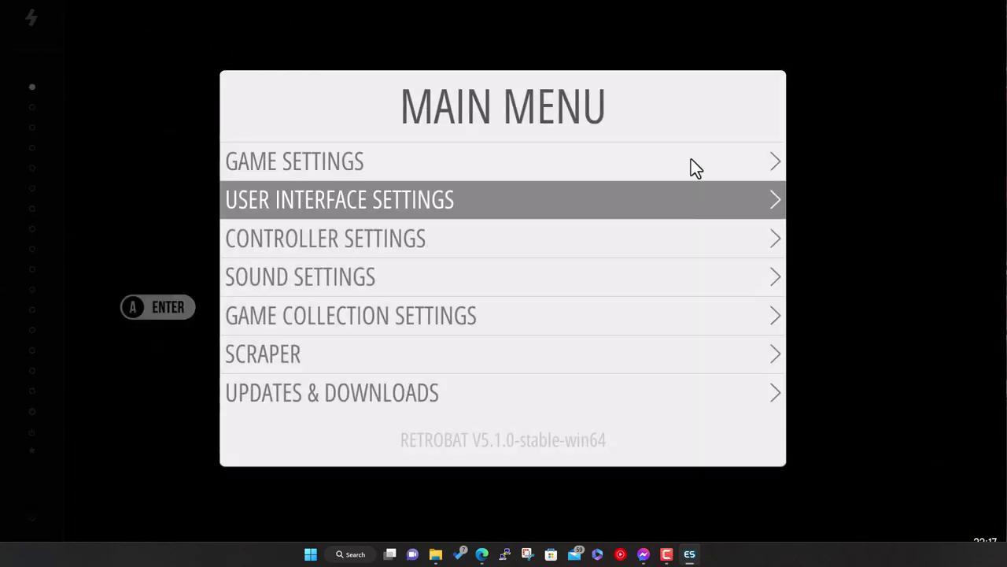
# Set the theme set back to ES-THEME-CARBON and close the menus
pyautogui.press('Return')
pyautogui.press('Return')
pyautogui.press('Up')
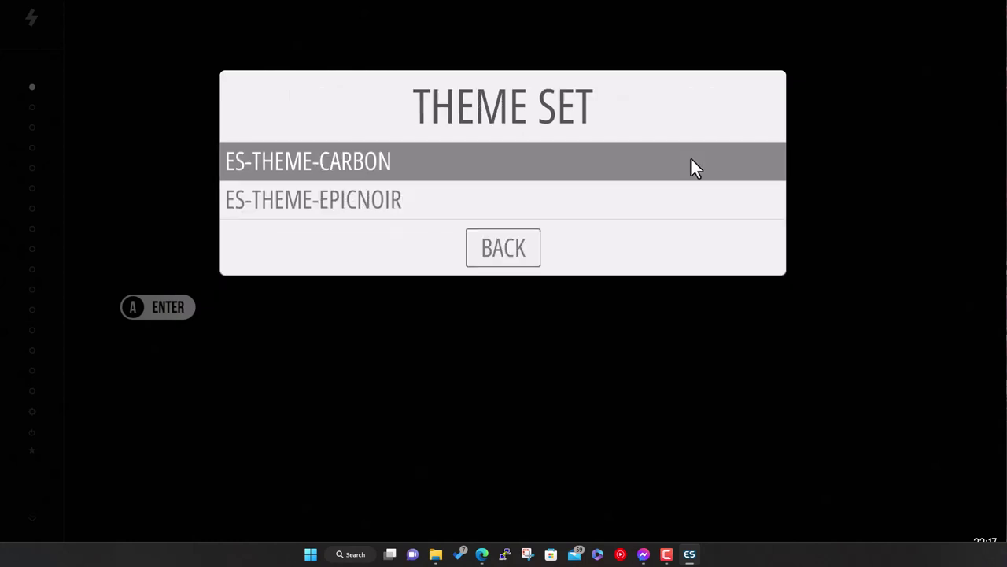
pyautogui.press('Return')
pyautogui.press('Escape')
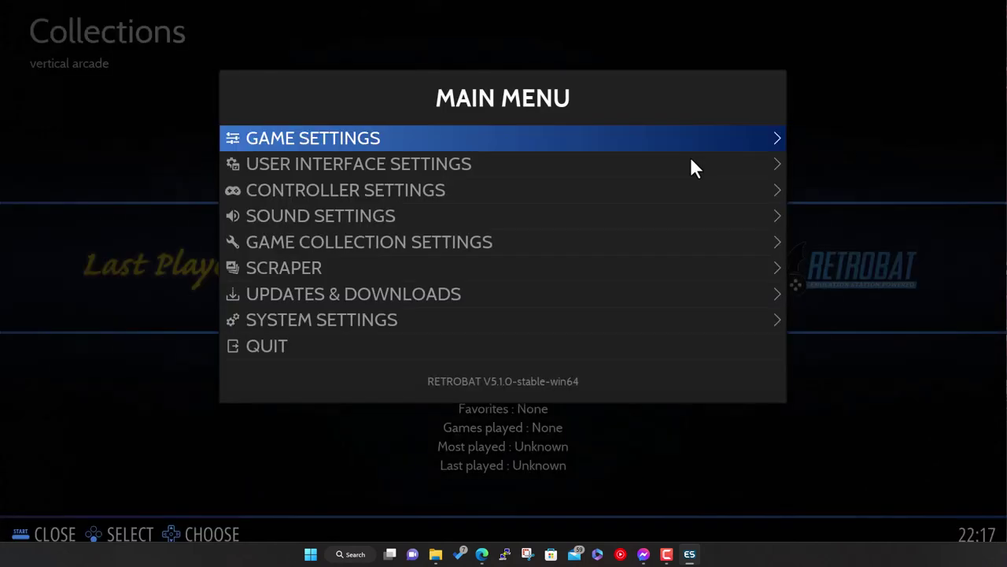
pyautogui.press('Escape')
# Look through the RetroBat, Ports and Mega Drive systems in the Carbon theme, ending on the RetroBat system
pyautogui.press('Right')
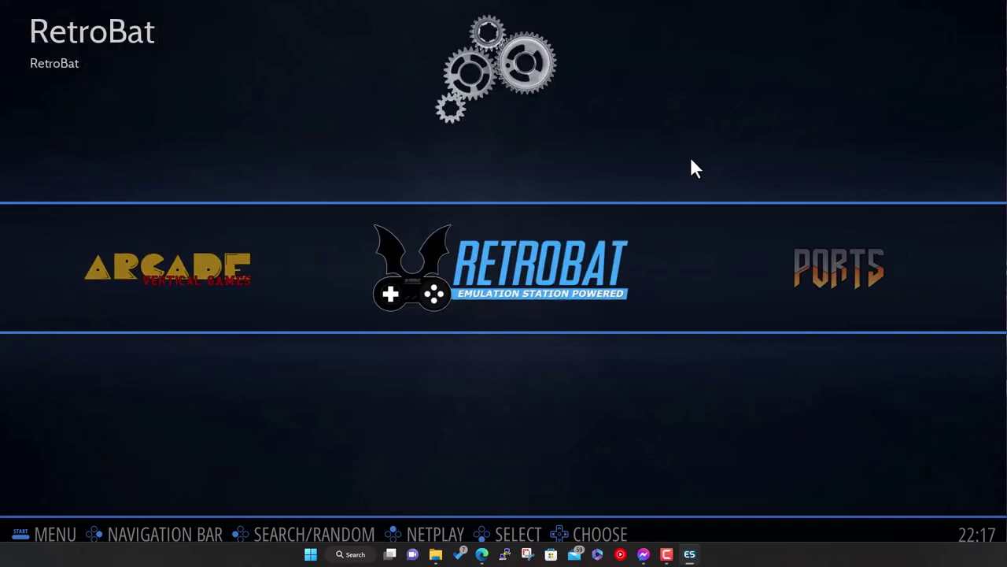
pyautogui.press('Right')
pyautogui.press('Left')
pyautogui.press('Right')
pyautogui.press('Right')
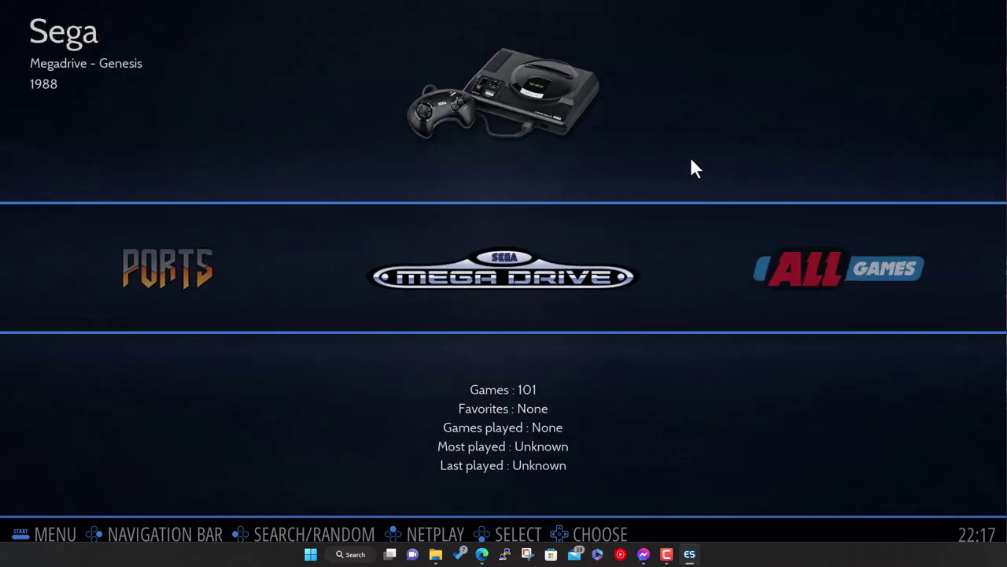
pyautogui.press('Left')
pyautogui.press('Left')
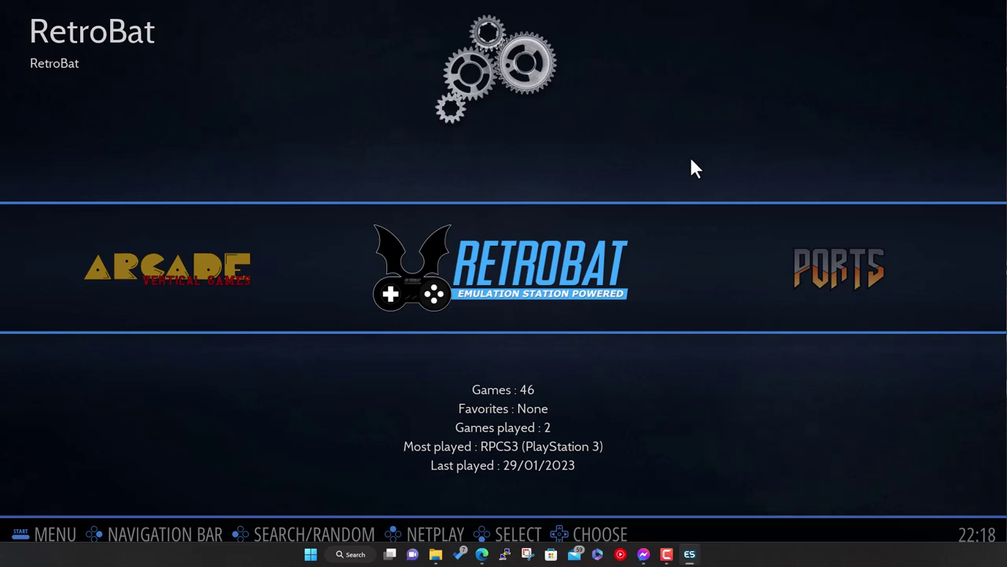
# Open the RetroBat system and examine its emulator list from 3DSen down to the PCSX2 entries
pyautogui.press('Return')
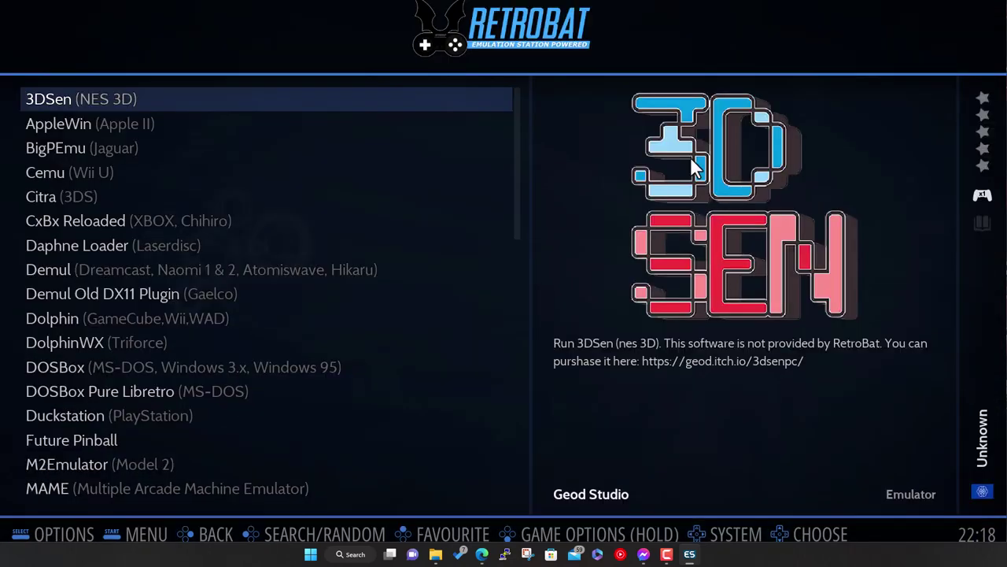
pyautogui.press('Down')
pyautogui.press('Down')
pyautogui.press('Down')
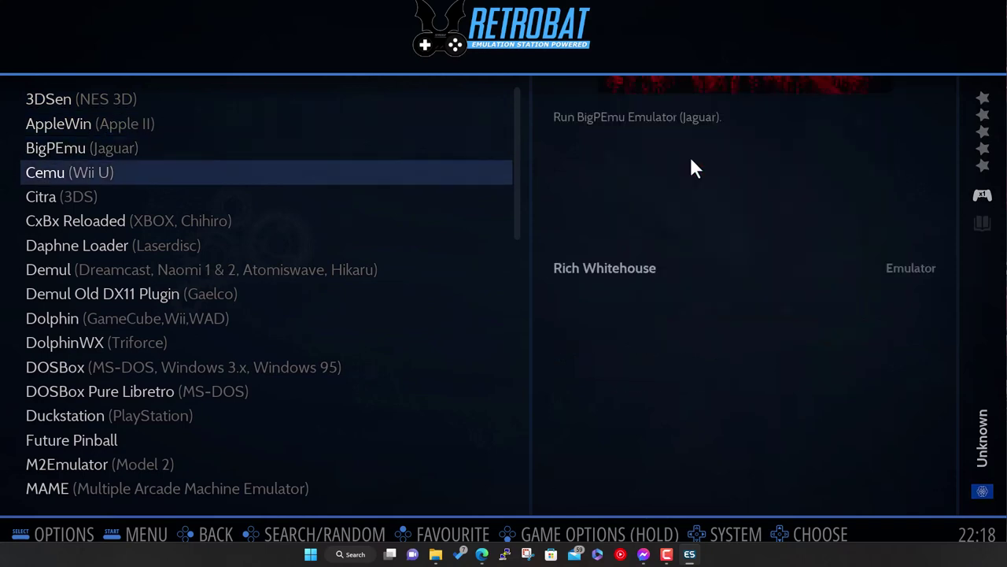
pyautogui.press('Down')
pyautogui.press('Down')
pyautogui.press('Down')
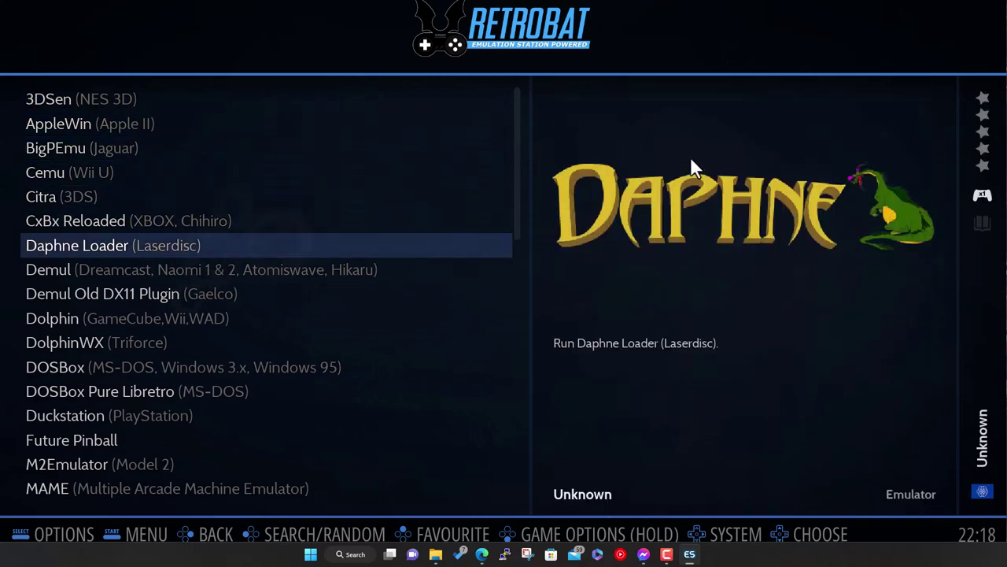
pyautogui.press('Down')
pyautogui.press('Down')
pyautogui.press('Down')
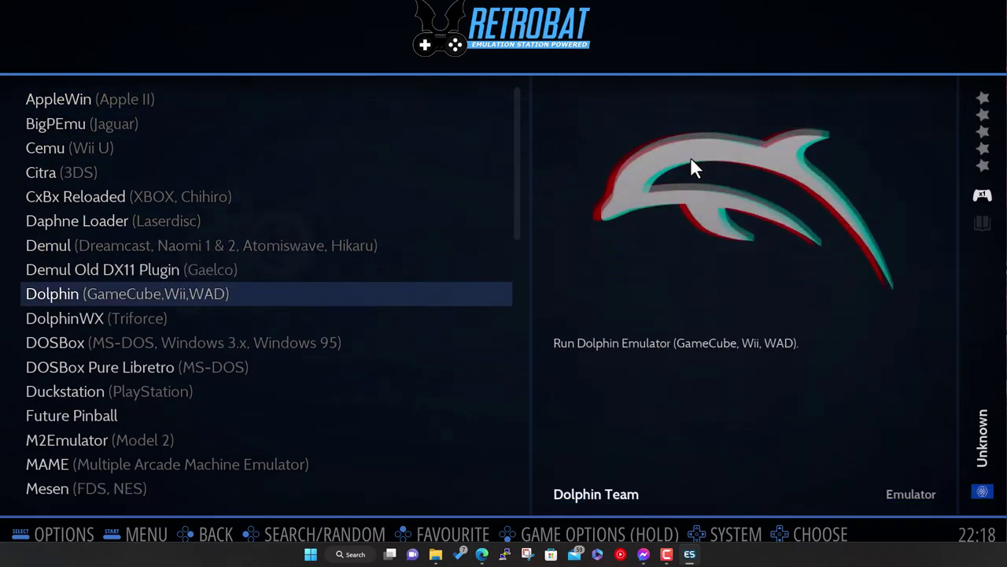
pyautogui.press('Down')
pyautogui.press('Down')
pyautogui.press('Down')
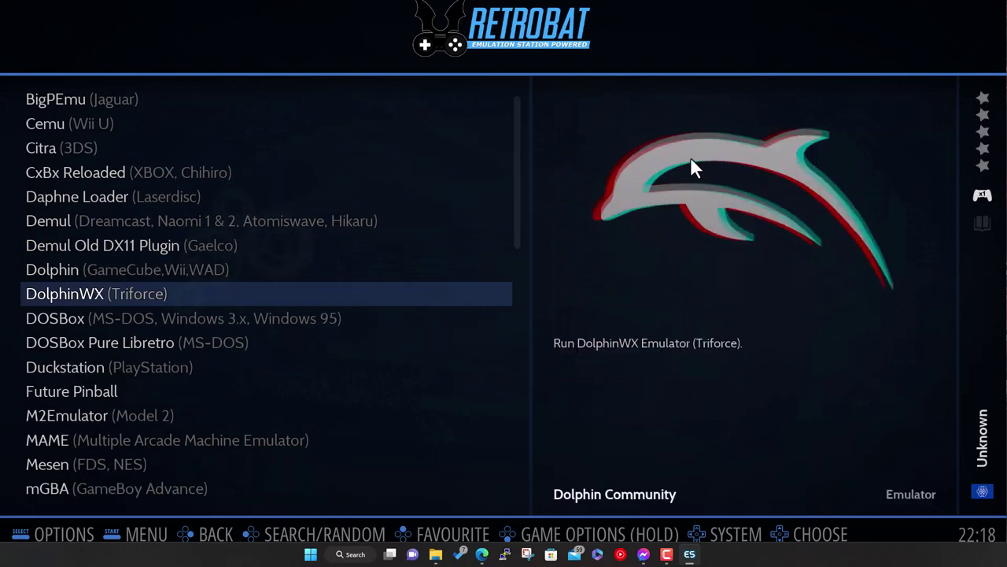
pyautogui.press('Down')
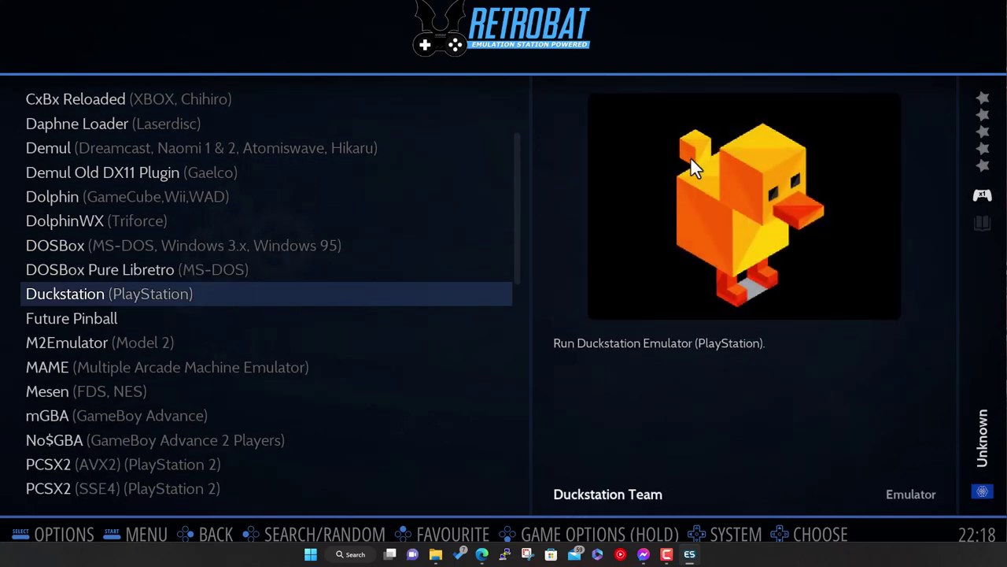
pyautogui.press('Down')
pyautogui.press('Down')
pyautogui.press('Down')
pyautogui.press('Down')
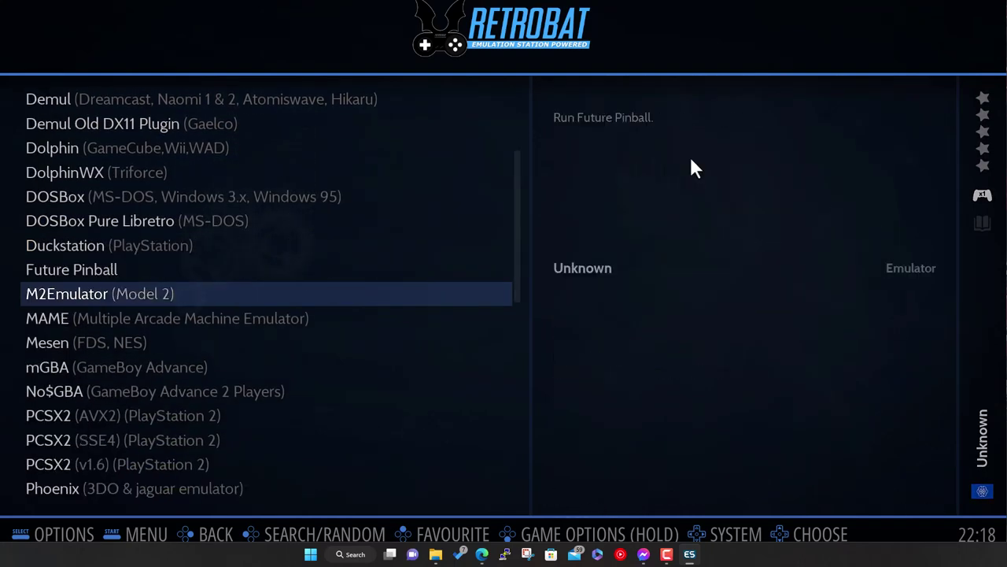
pyautogui.press('Down')
pyautogui.press('Down')
pyautogui.press('Down')
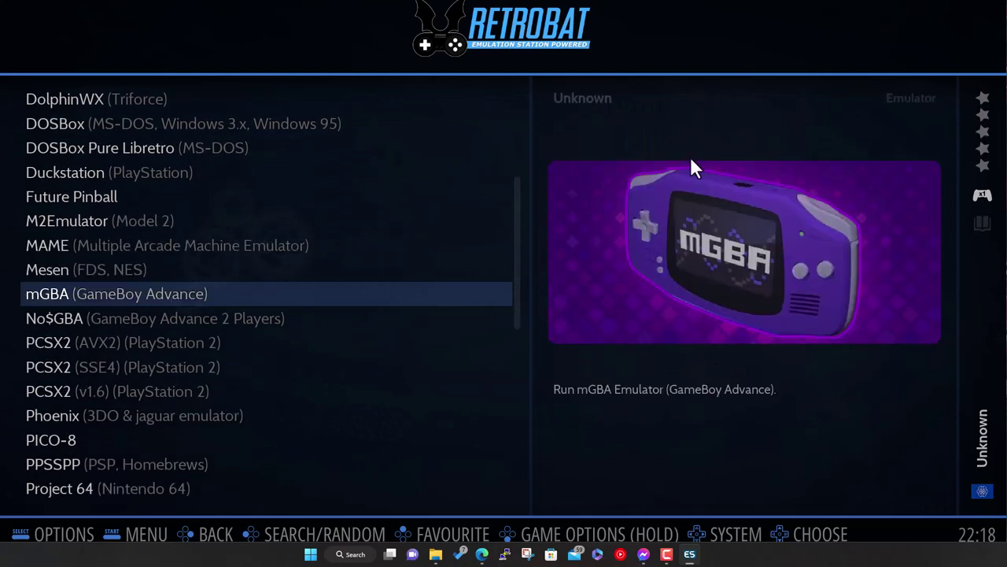
pyautogui.press('Down')
pyautogui.press('Down')
pyautogui.press('Down')
pyautogui.press('Down')
pyautogui.press('Down')
pyautogui.press('Down')
pyautogui.press('Down')
pyautogui.press('Down')
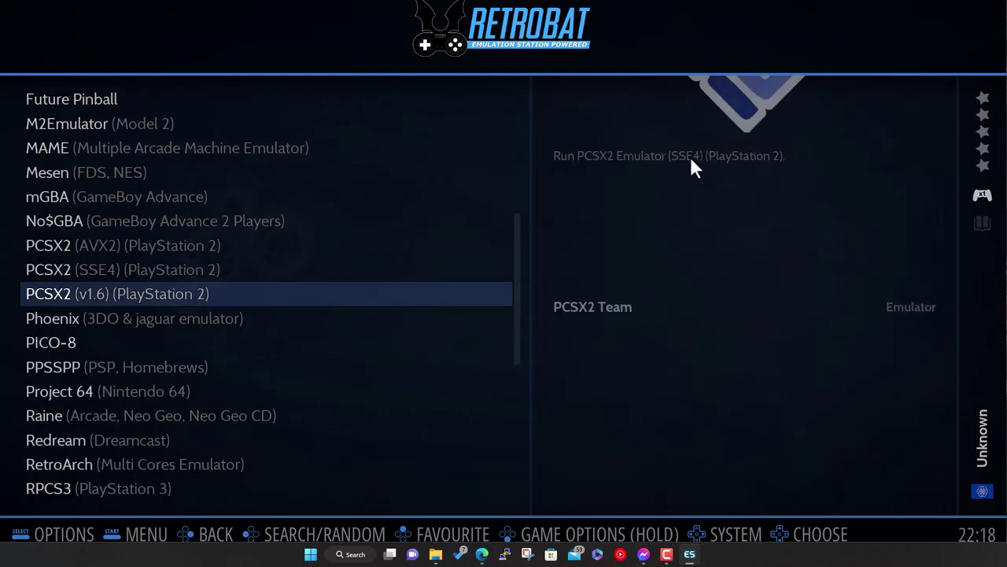
# Launch RPCS3 (PlayStation 3) from the emulator list, view its main window, and close it
pyautogui.press('Down')
pyautogui.press('Down')
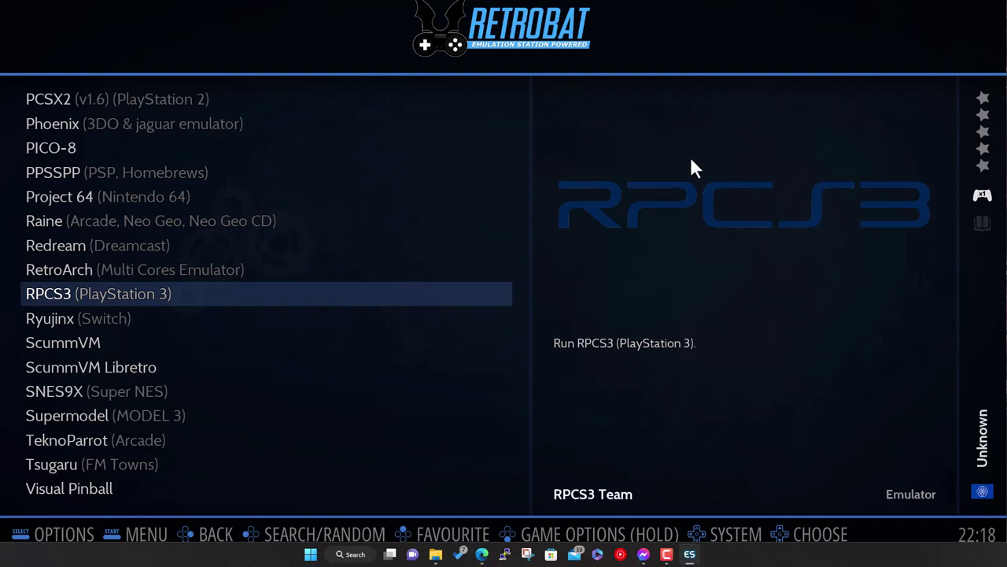
pyautogui.press('Return')
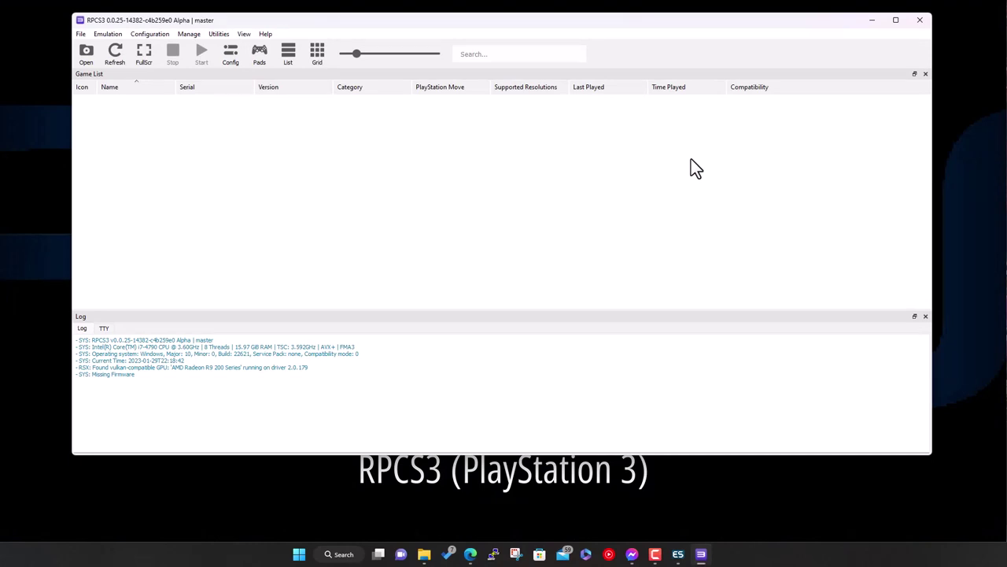
pyautogui.click(920, 20)
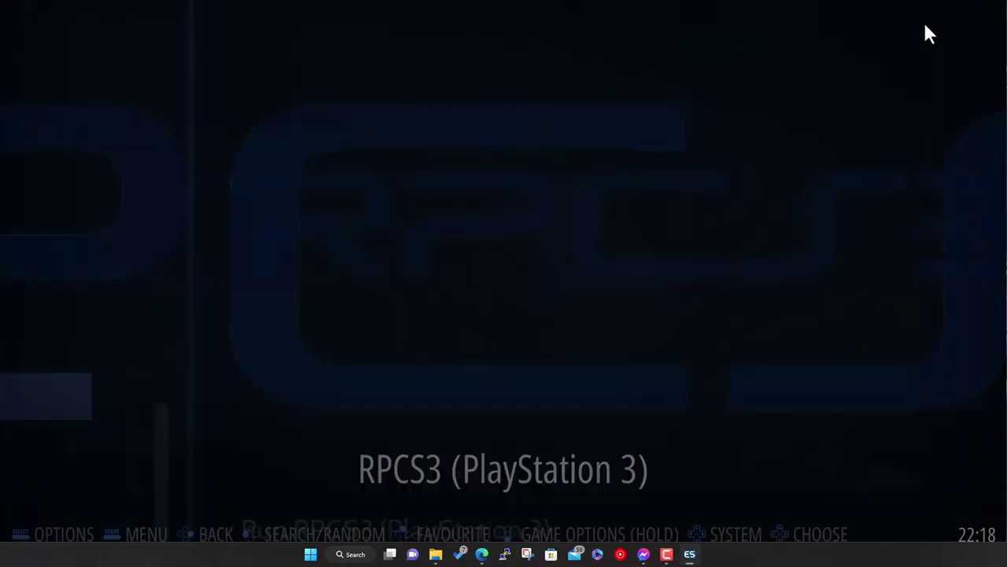
# Examine the emulator list from RPCS3 downward, ending on Xenia (XBOX 360)
pyautogui.press('Down')
pyautogui.press('Down')
pyautogui.press('Down')
pyautogui.press('Down')
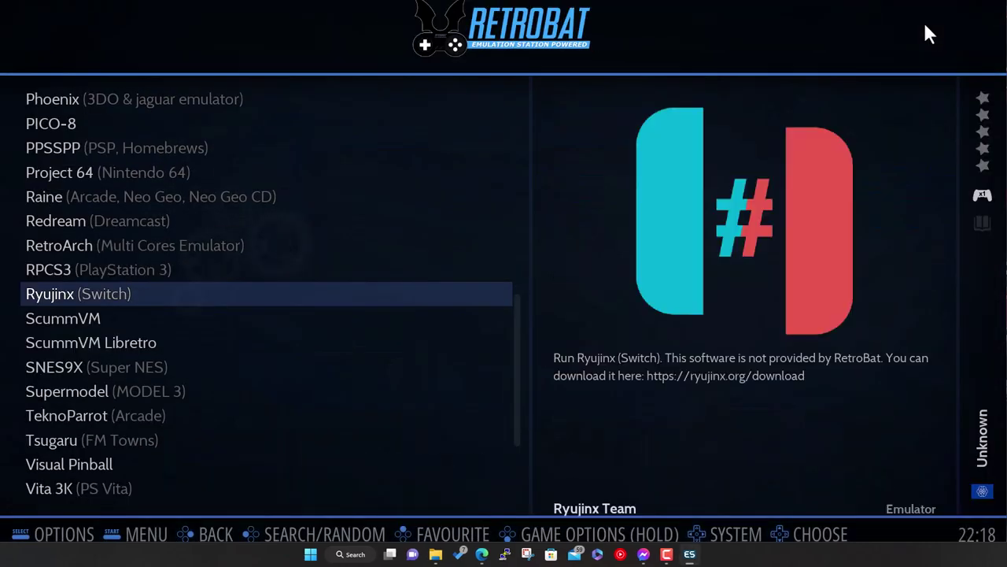
pyautogui.press('Down')
pyautogui.press('Down')
pyautogui.press('Down')
pyautogui.press('Down')
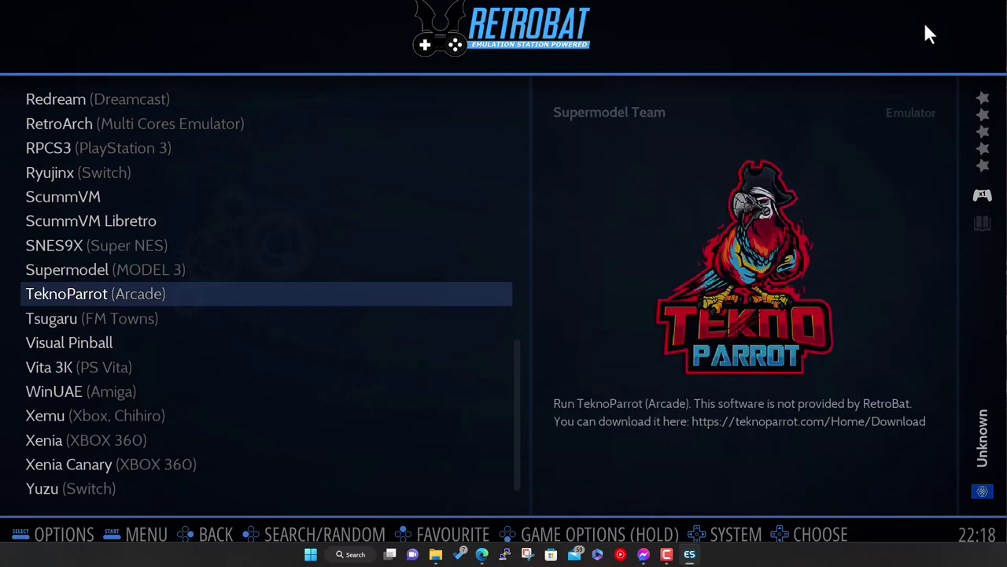
pyautogui.press('Down')
pyautogui.press('Down')
pyautogui.press('Down')
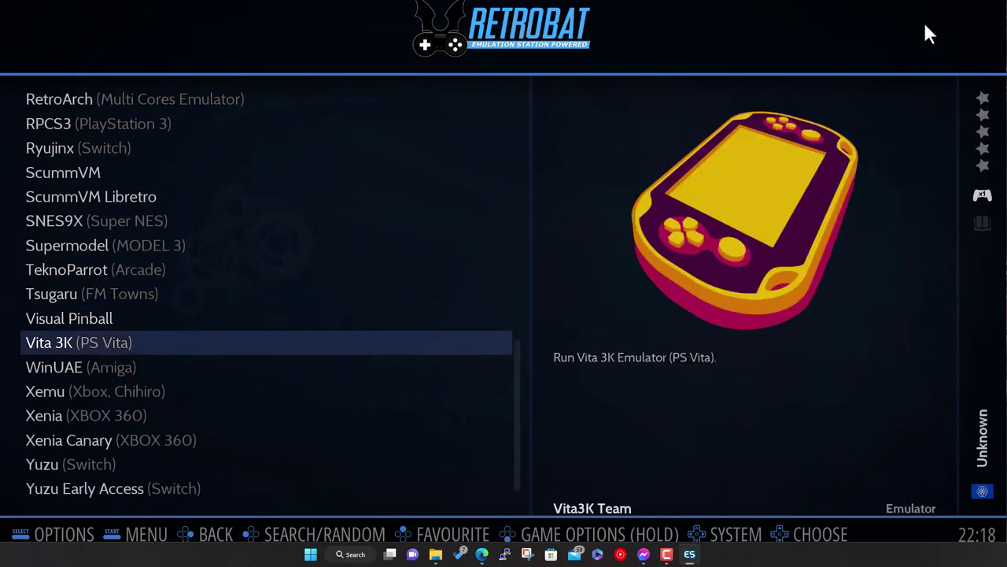
pyautogui.press('Down')
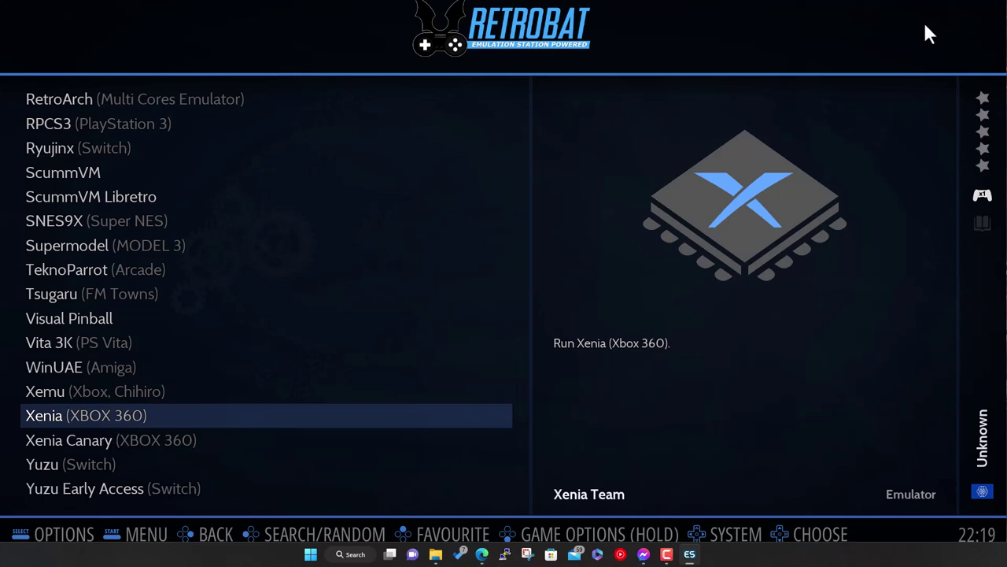
# Launch Xenia (XBOX 360), accept installing the emulator, and move its window towards the middle of the screen
pyautogui.press('Return')
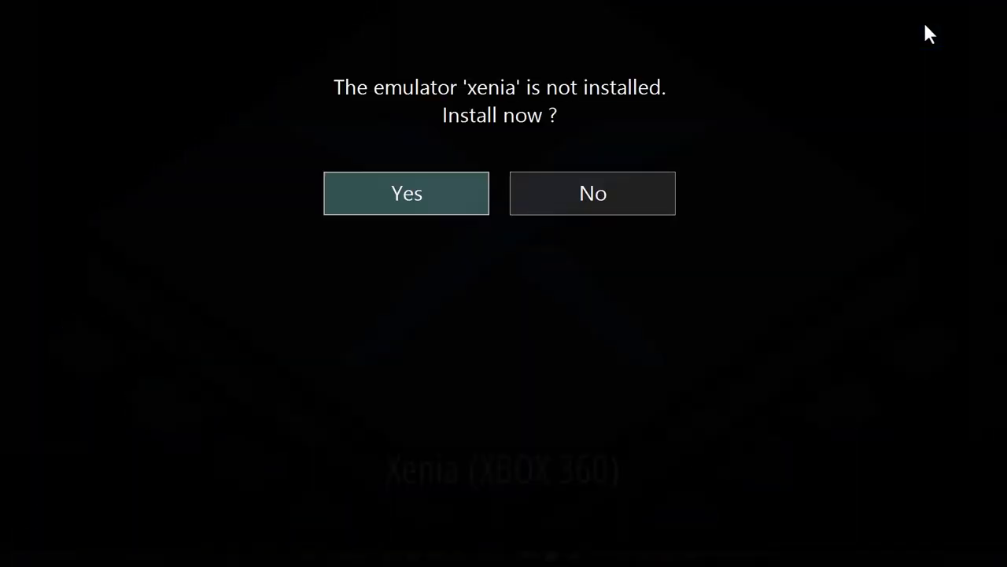
pyautogui.click(432, 195)
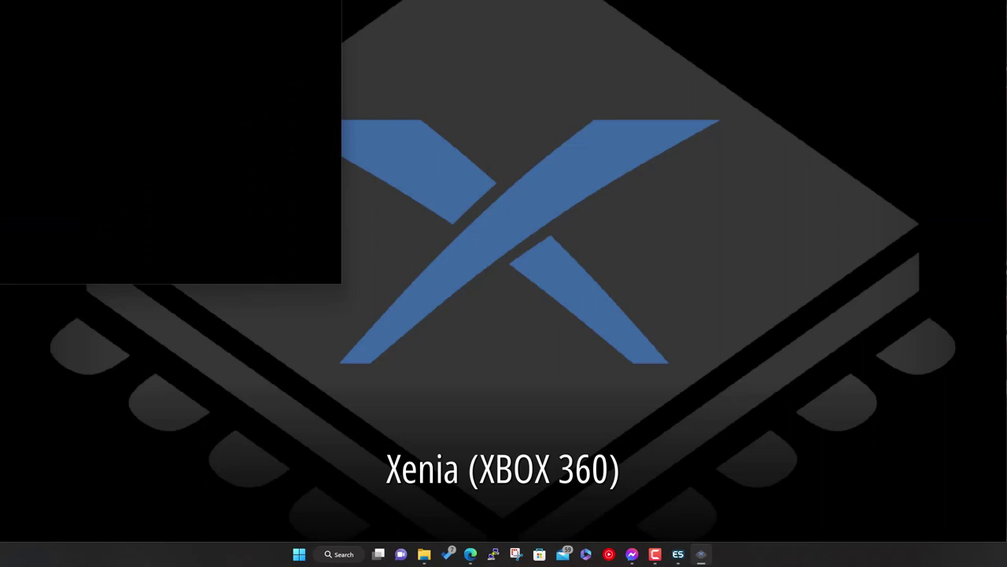
pyautogui.moveTo(606, 33); pyautogui.dragTo(735, 55)
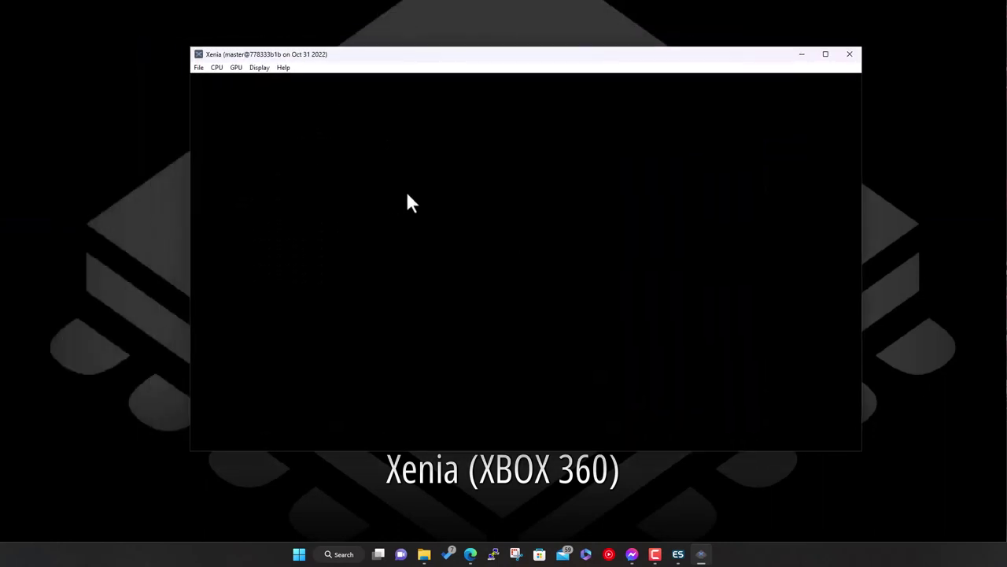
# Look through Xenia's File, CPU, GPU, Display and Help commands and exit the emulator
pyautogui.click(198, 67)
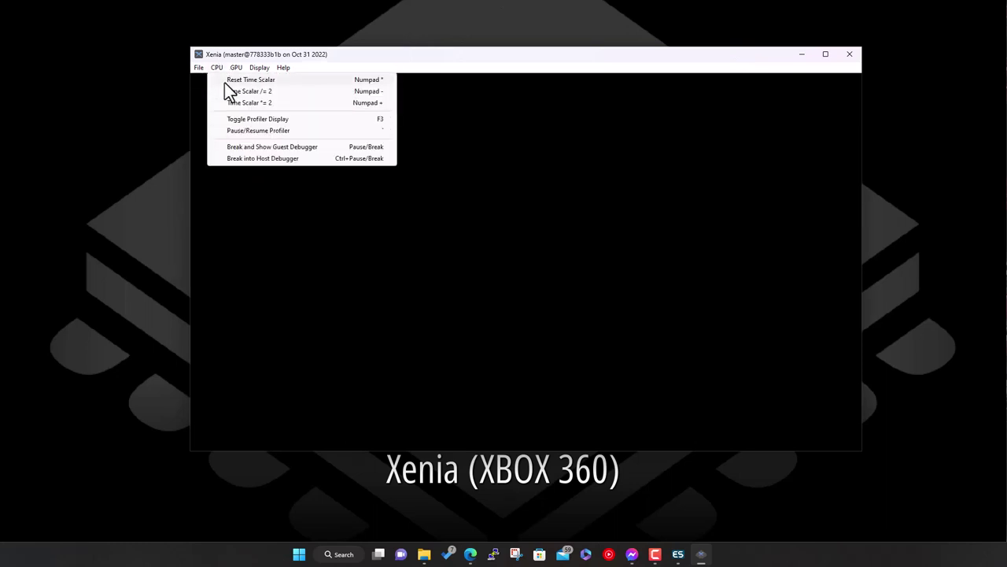
pyautogui.moveTo(238, 69)
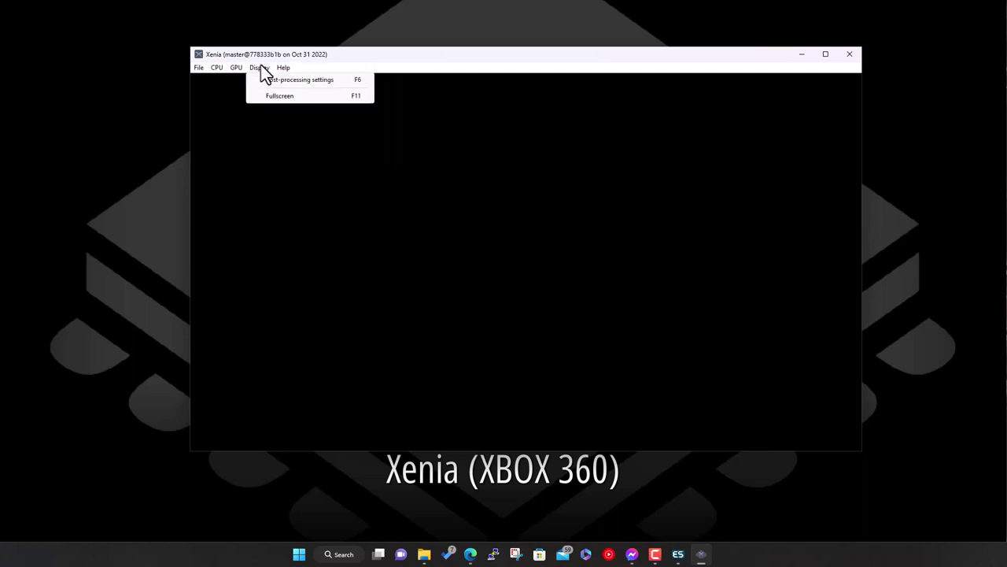
pyautogui.moveTo(287, 66)
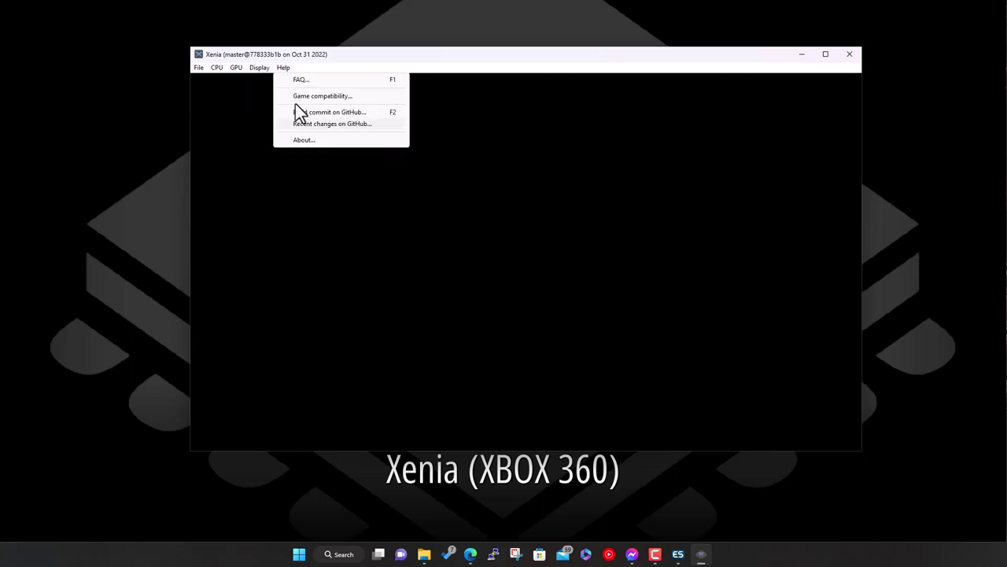
pyautogui.moveTo(207, 71)
pyautogui.click(207, 114)
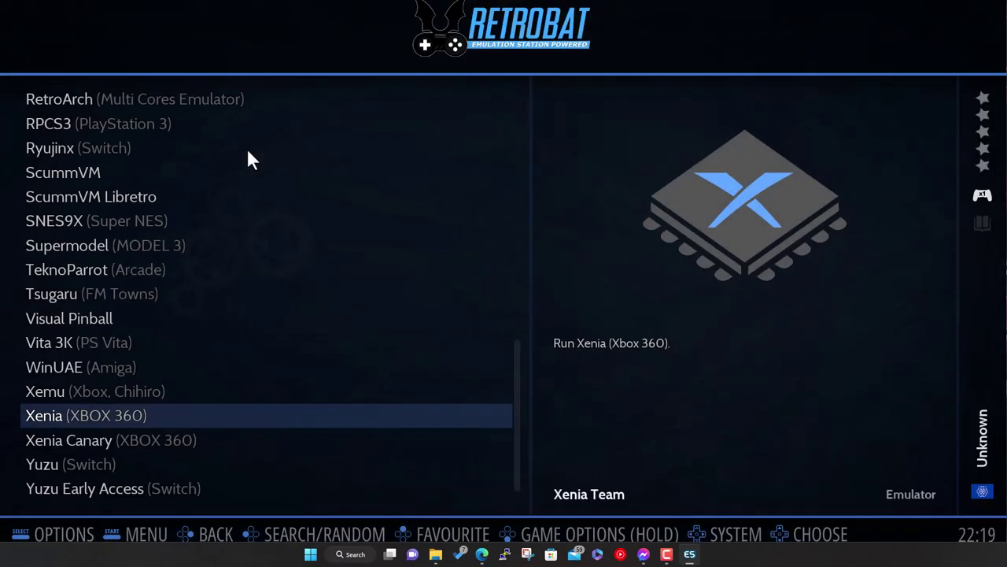
# Launch Xemu (Xbox, Chihiro) from the emulator list, accept installing it, and move its window slightly higher
pyautogui.press('Down')
pyautogui.press('Up')
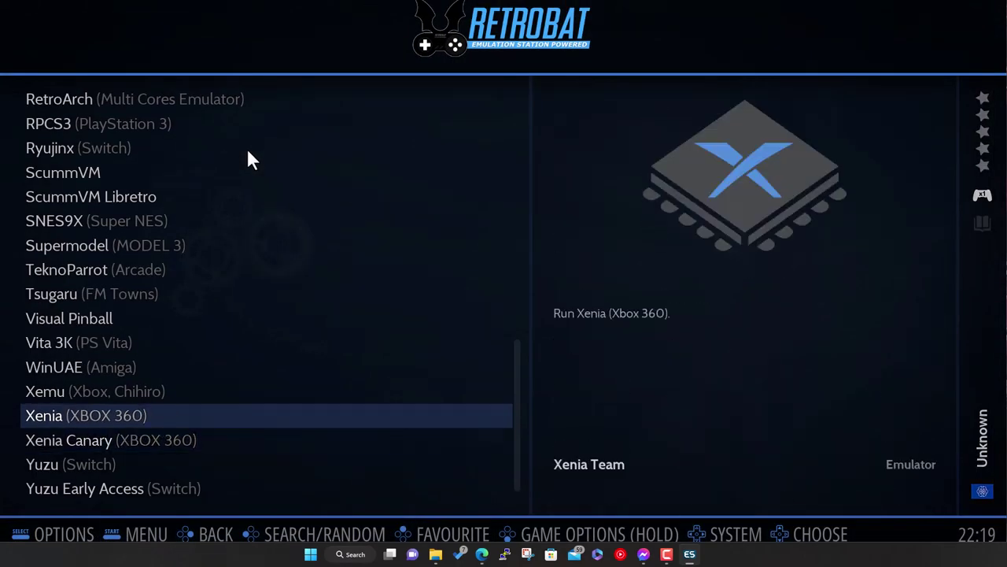
pyautogui.press('Up')
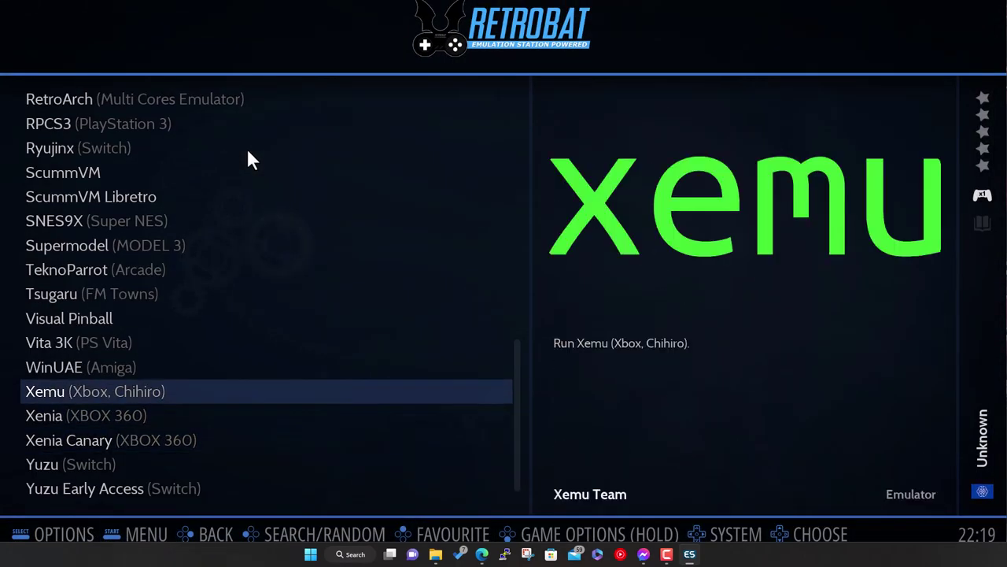
pyautogui.press('Return')
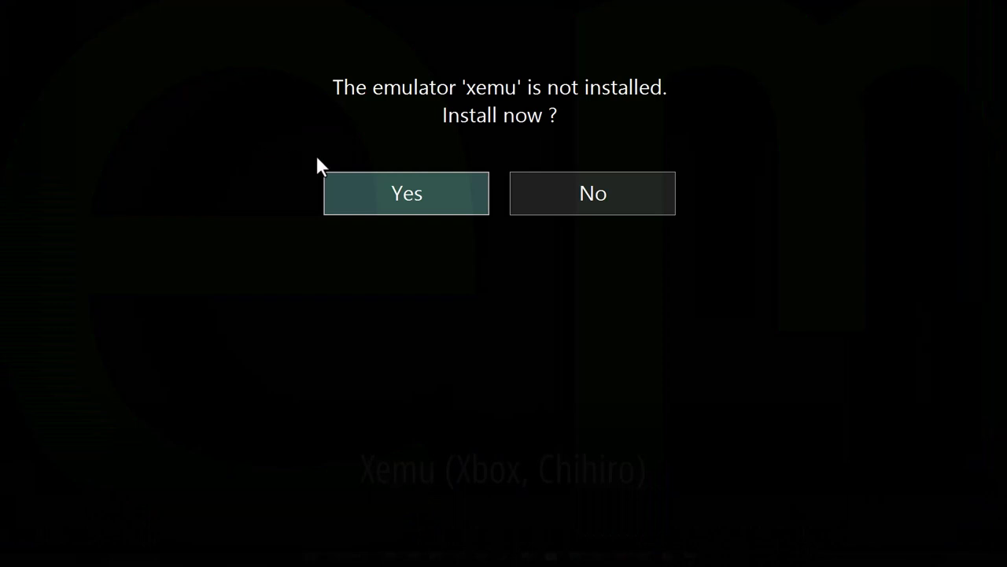
pyautogui.click(410, 203)
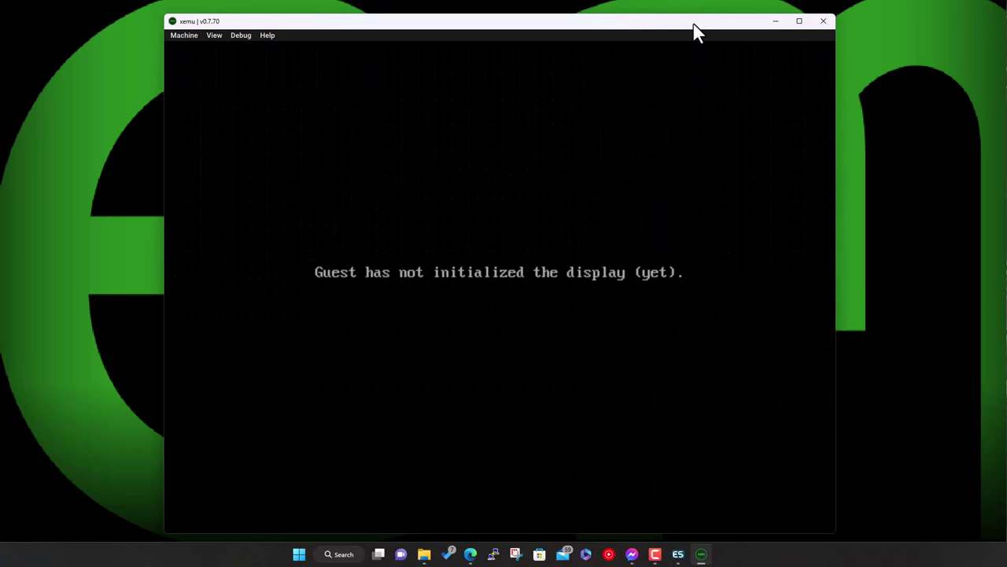
pyautogui.moveTo(697, 31)
pyautogui.mouseDown()
pyautogui.moveTo(715, 27)
pyautogui.moveTo(704, 18)
pyautogui.mouseUp()
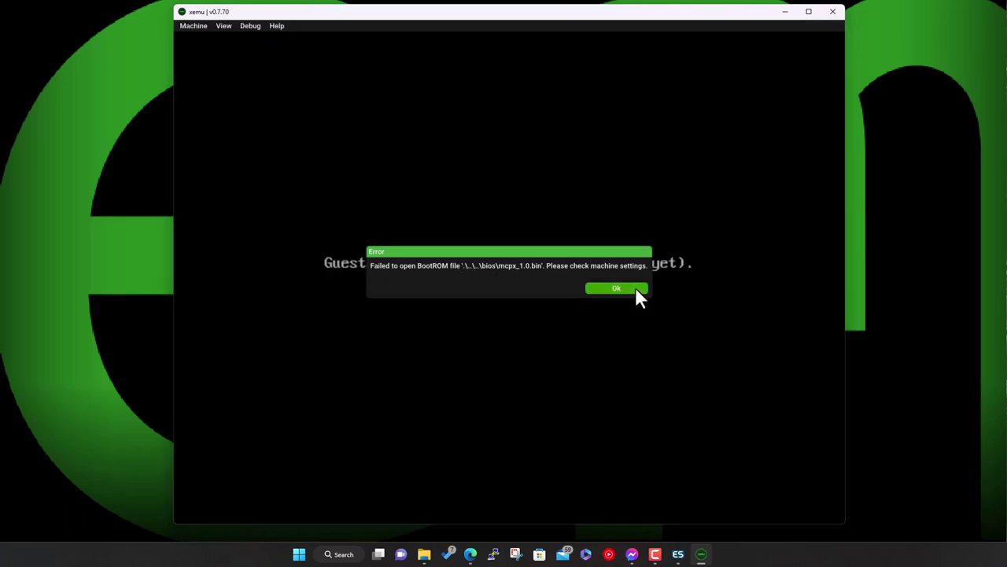
# Dismiss xemu's BootROM and hard disk image errors, view the Machine commands, and exit the emulator
pyautogui.click(636, 288)
pyautogui.click(616, 288)
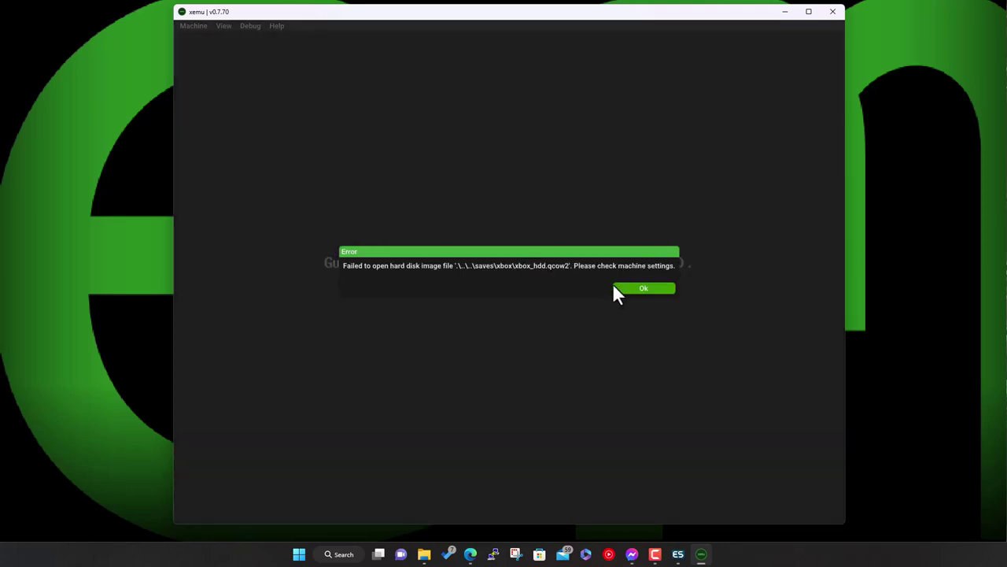
pyautogui.click(635, 286)
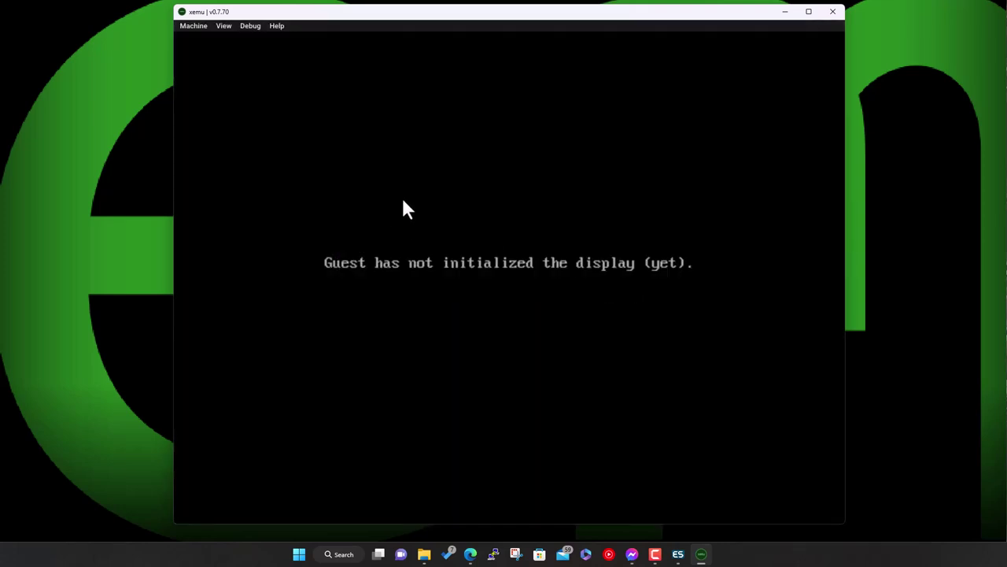
pyautogui.click(202, 28)
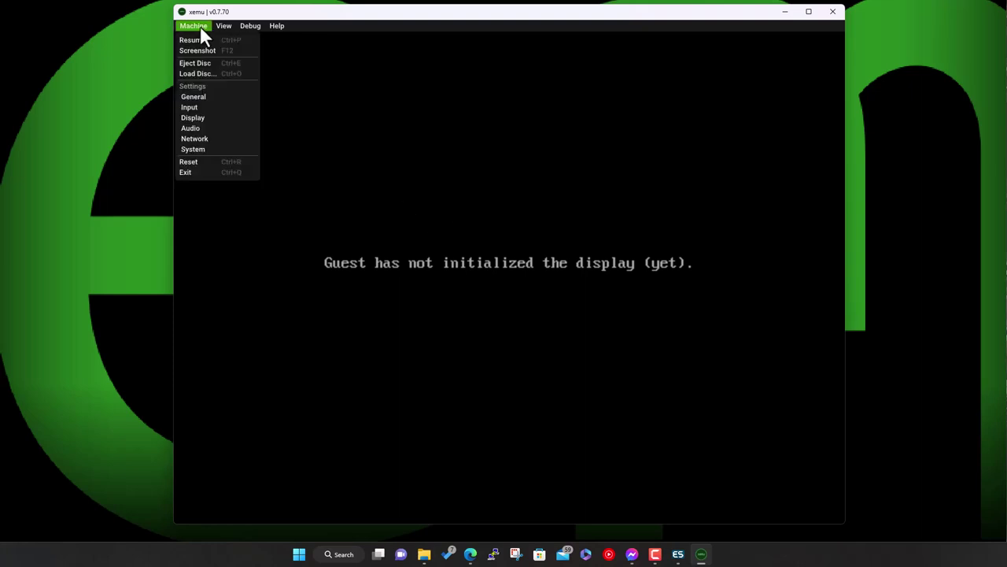
pyautogui.click(200, 173)
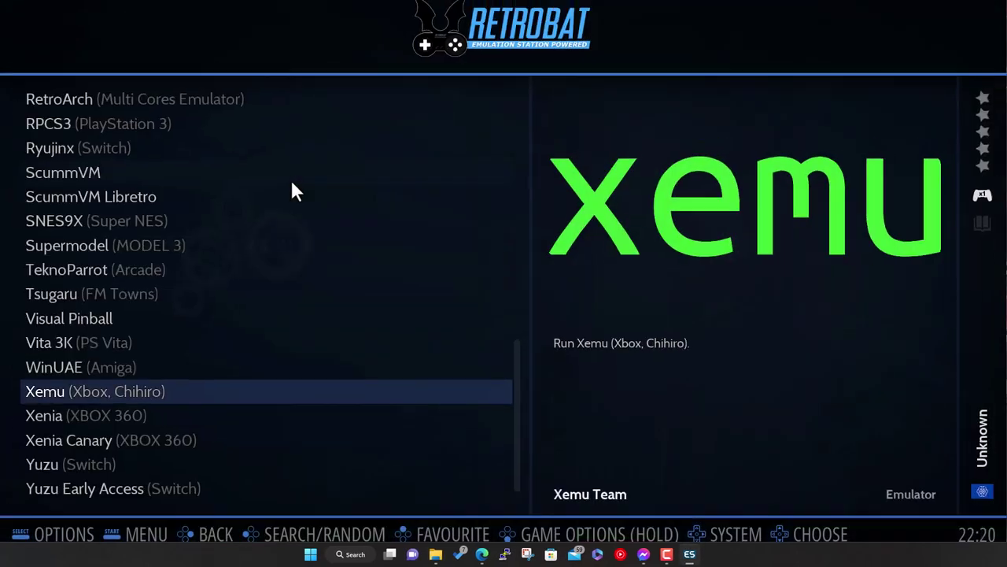
# Look back up the emulator list from Xemu to Supermodel (MODEL 3) and return to the system selection
pyautogui.press('Up')
pyautogui.press('Down')
pyautogui.press('Up')
pyautogui.press('Up')
pyautogui.press('Up')
pyautogui.press('Up')
pyautogui.press('Up')
pyautogui.press('Up')
pyautogui.press('Up')
pyautogui.press('Up')
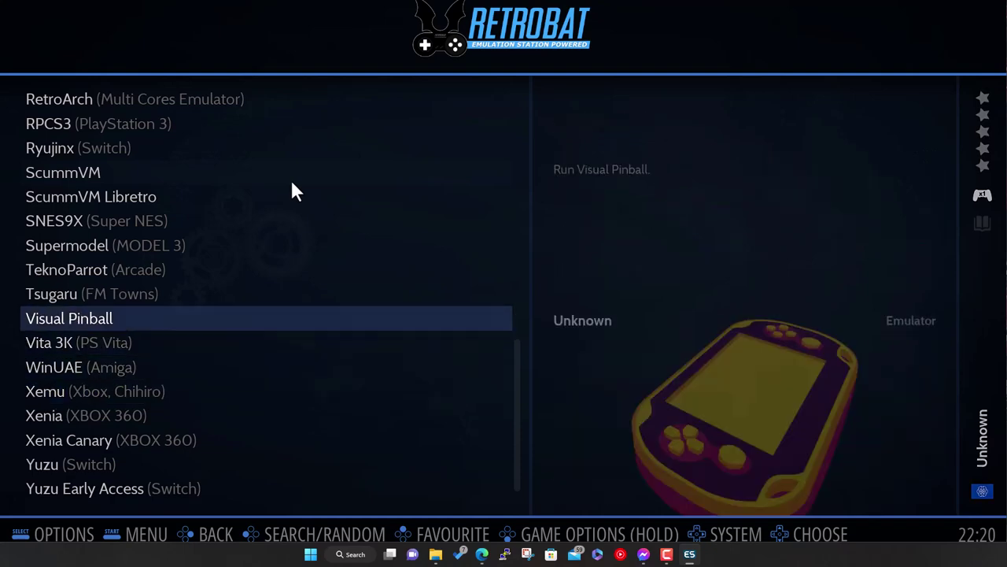
pyautogui.press('Down')
pyautogui.press('Down')
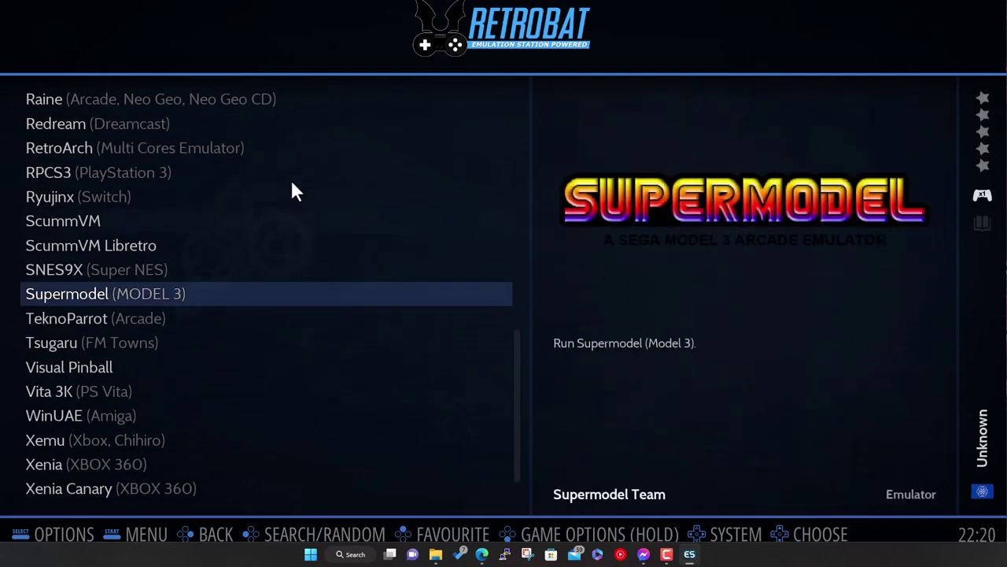
pyautogui.press('BackSpace')
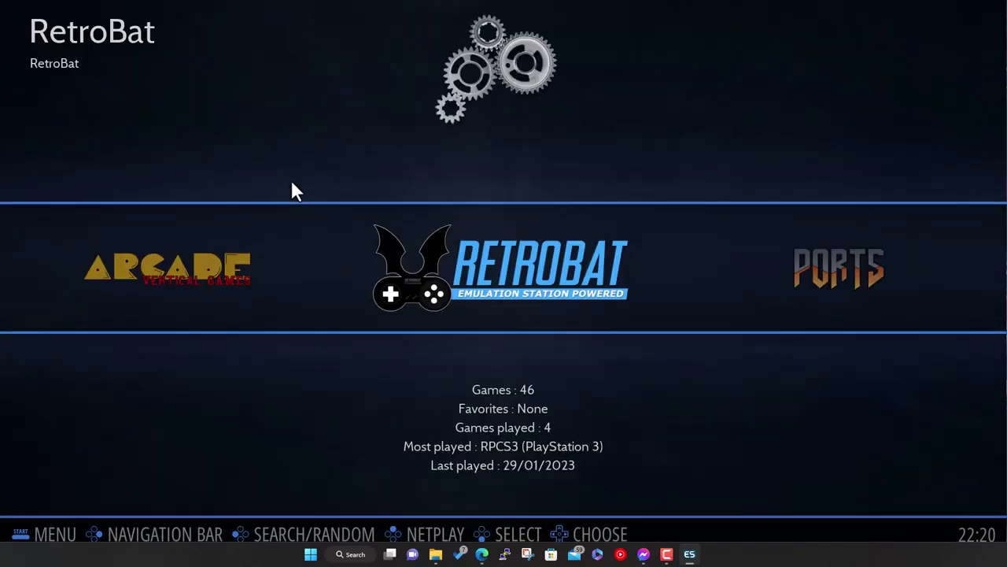
# Look through the systems from Ports to All Games and Arcade, ending on Mega Drive
pyautogui.press('Right')
pyautogui.press('Right')
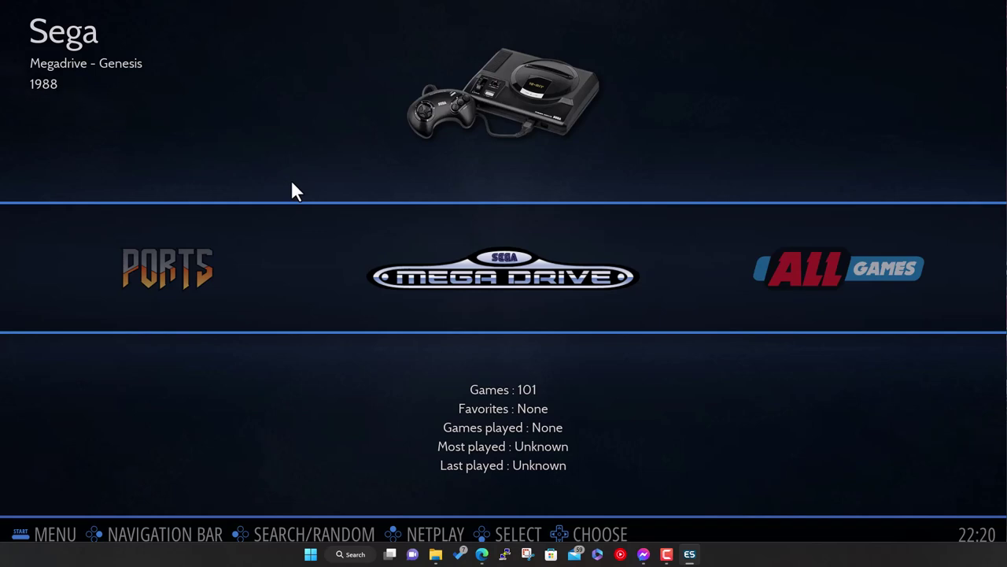
pyautogui.press('Right')
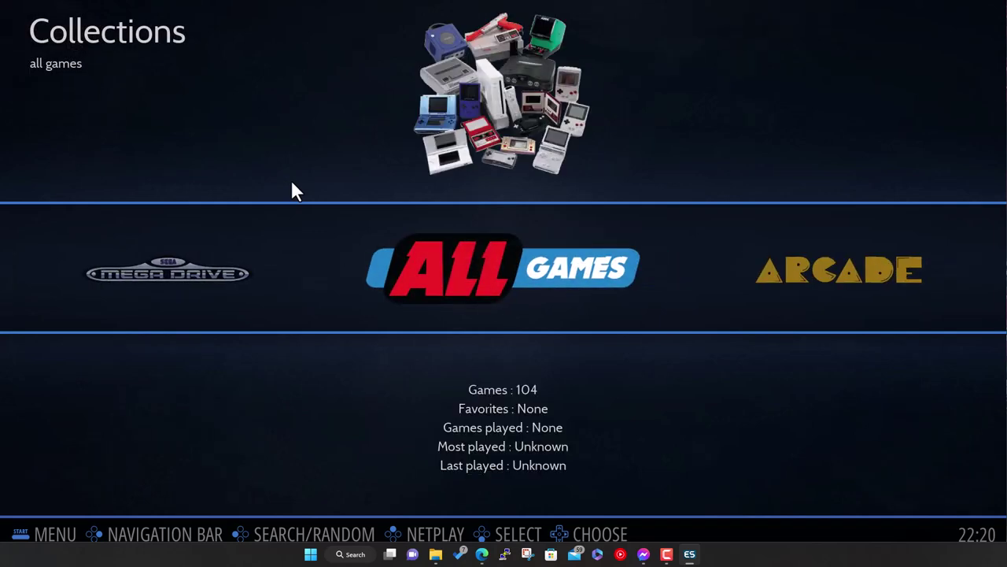
pyautogui.press('Right')
pyautogui.press('Left')
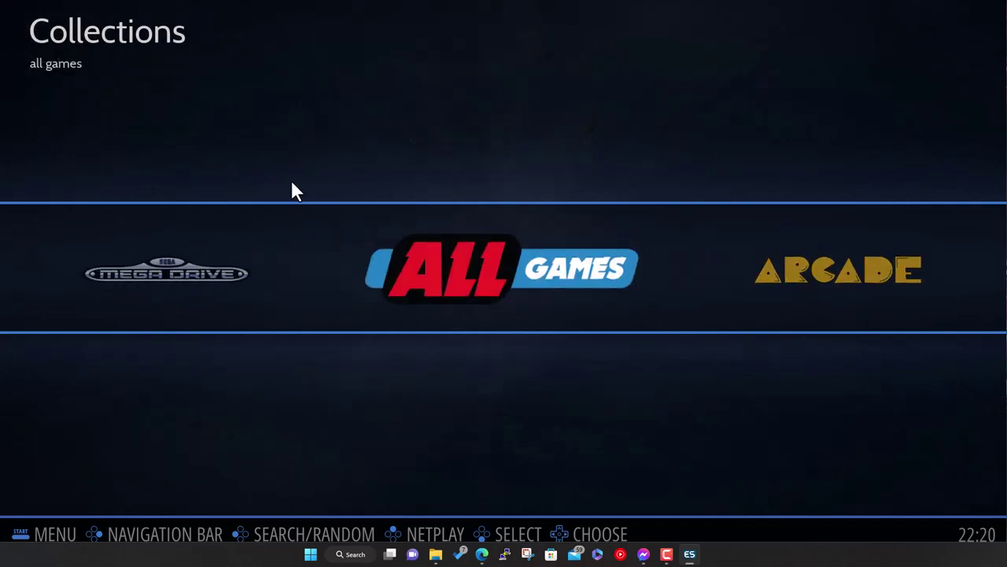
pyautogui.press('Left')
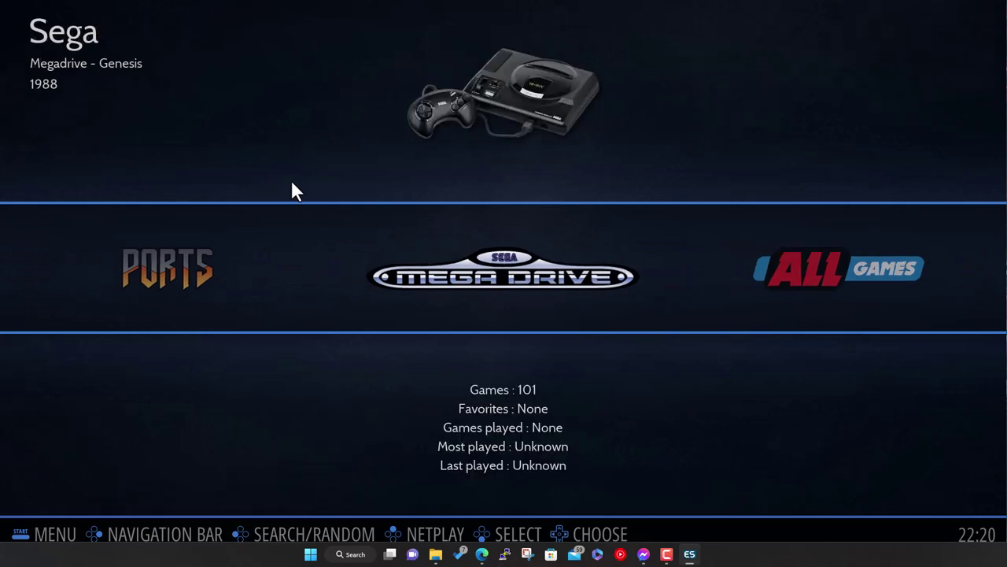